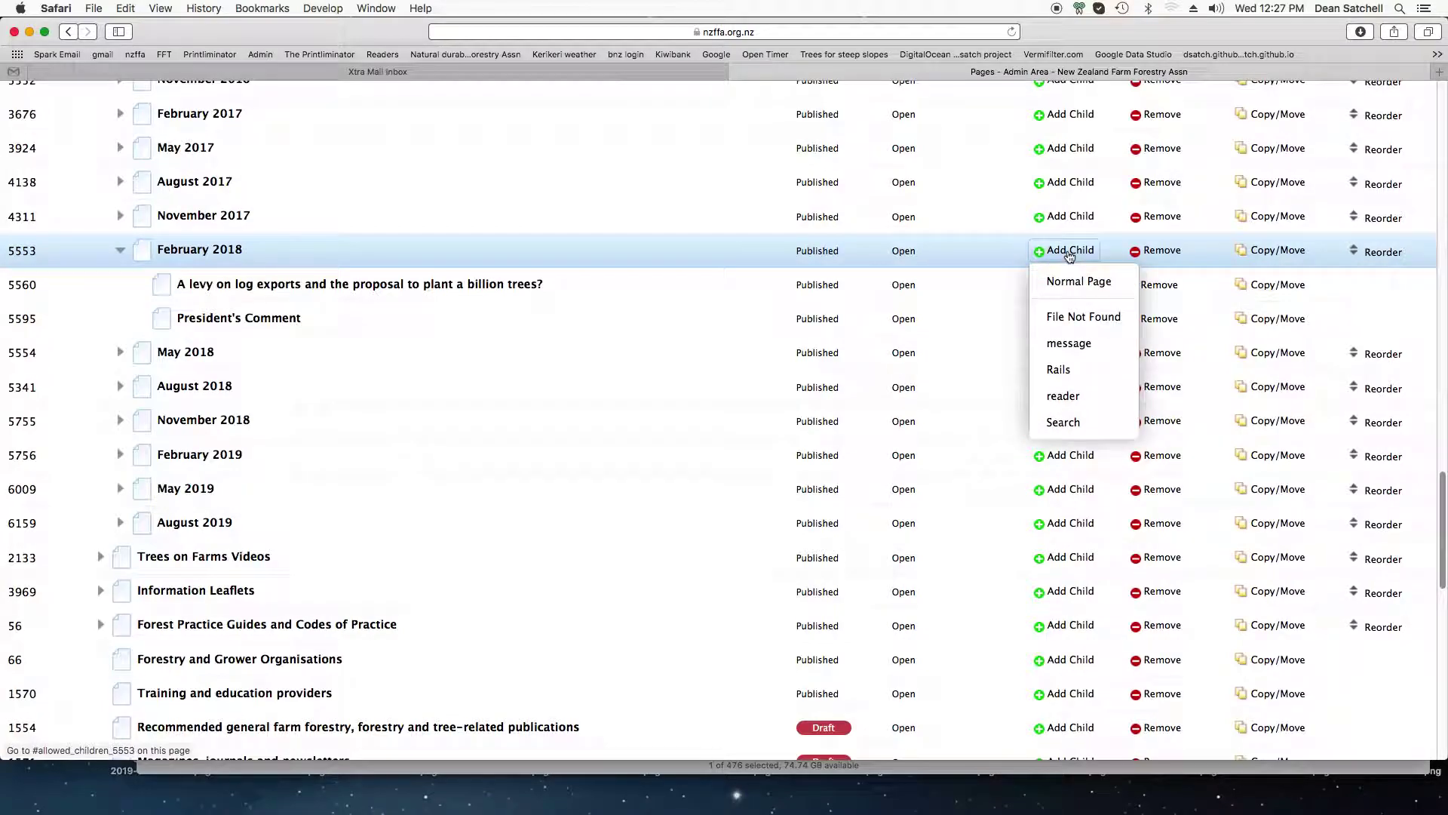
Open a new normal child page under February 2018 in a separate tab and title it "Logging day demonstration"
{"action": "right_click", "coordinate": [1077, 285]}
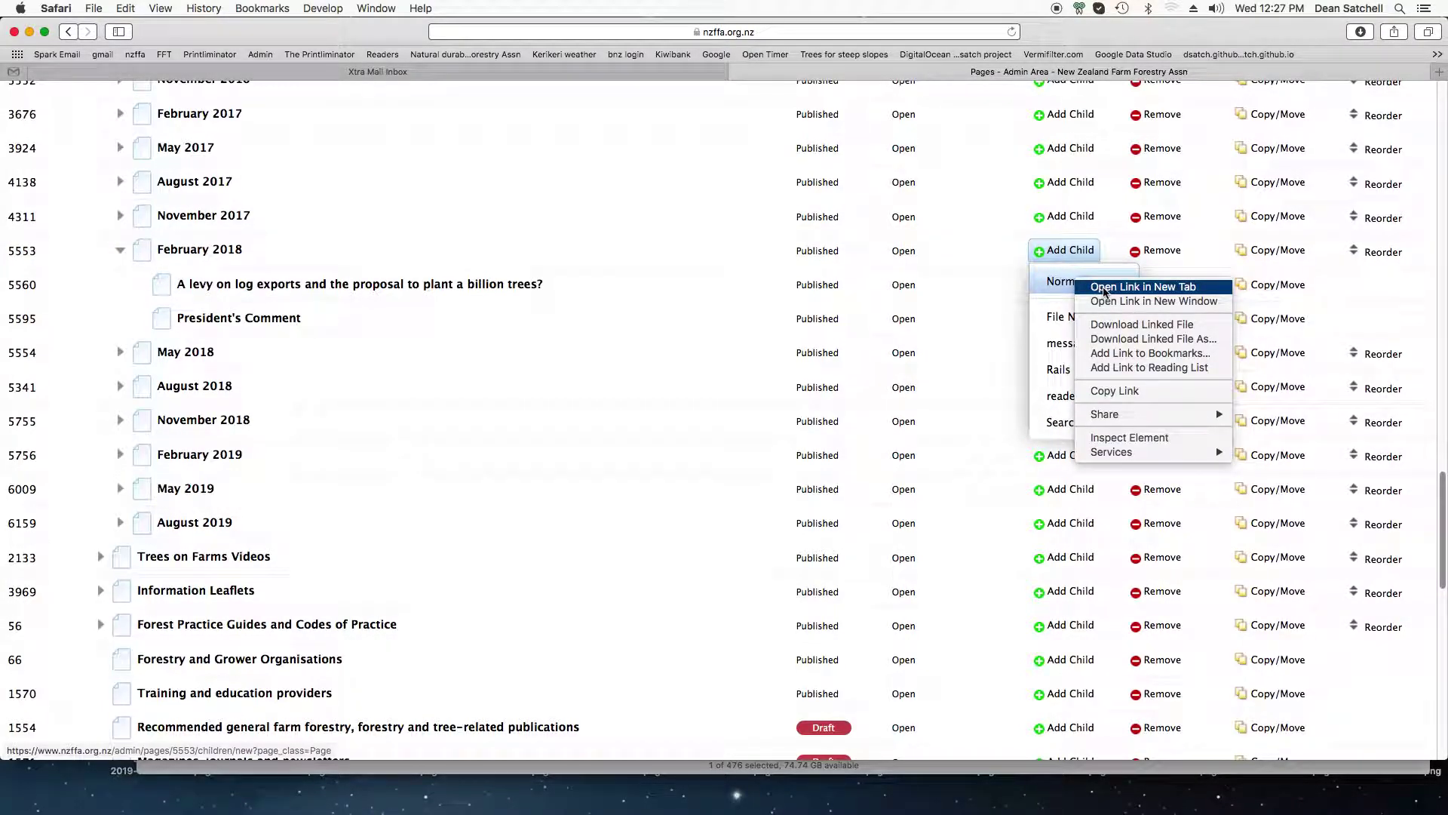
{"action": "left_click", "coordinate": [1104, 288]}
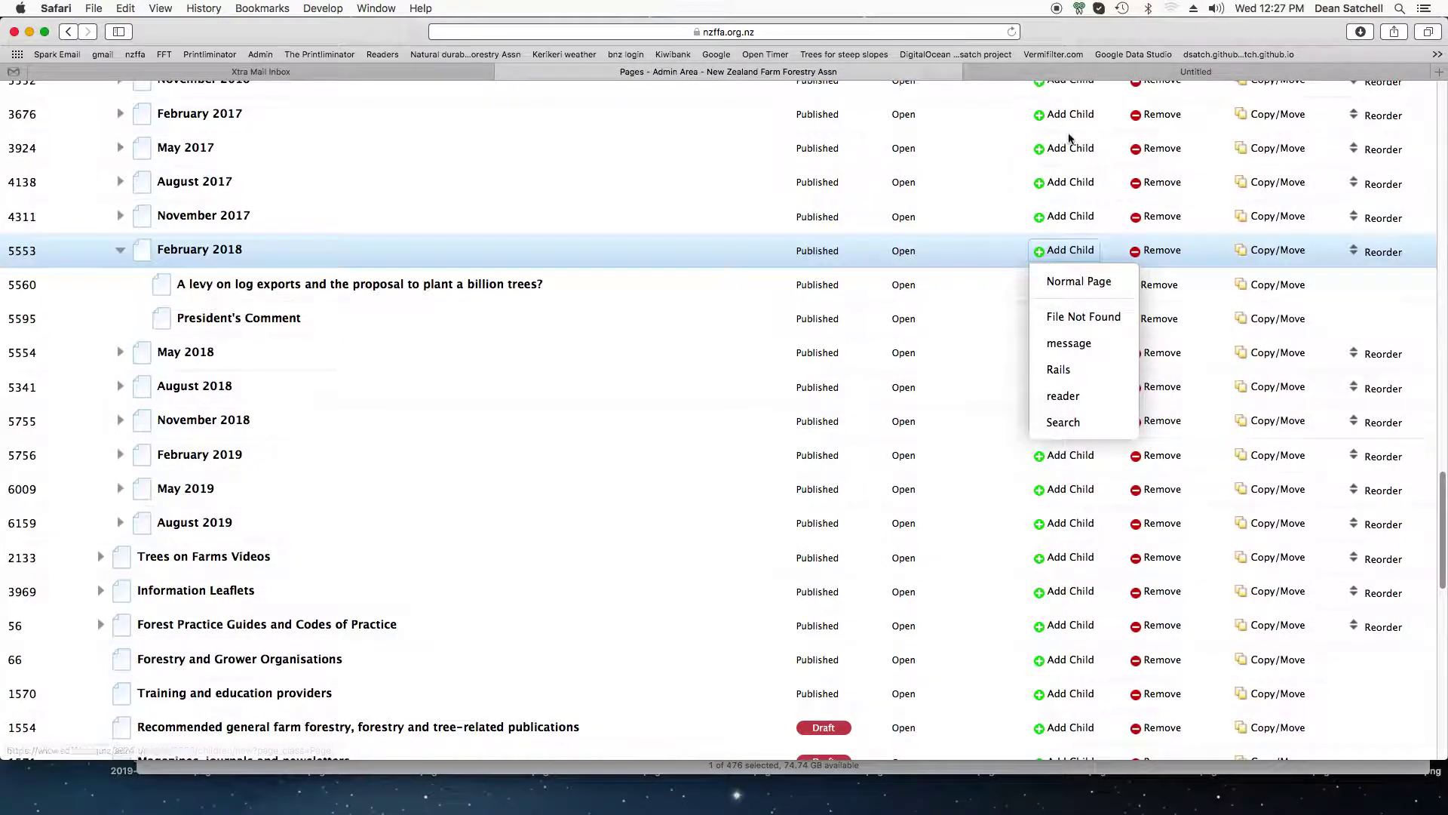
{"action": "left_click", "coordinate": [1128, 74]}
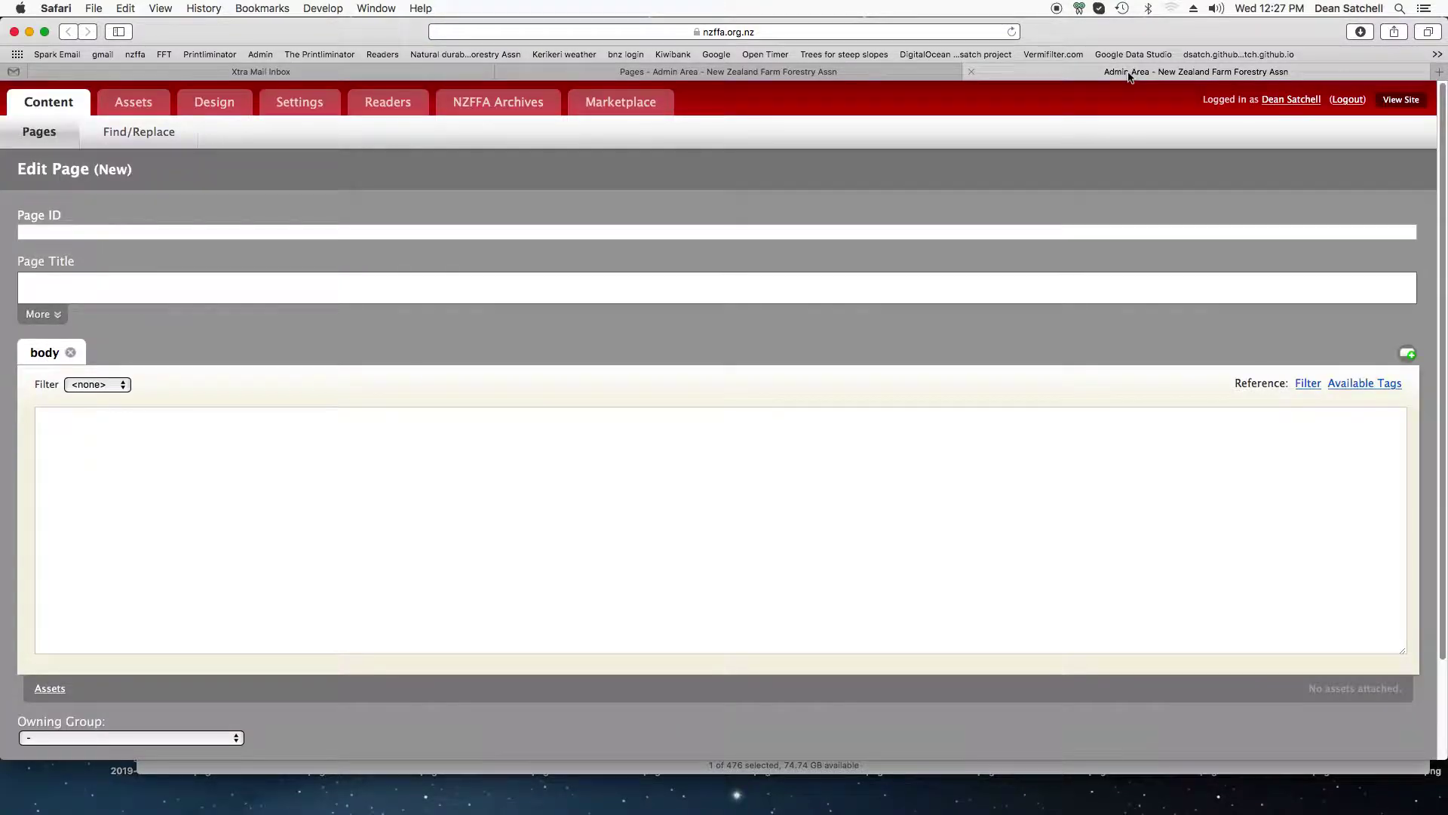
{"action": "left_click", "coordinate": [695, 73]}
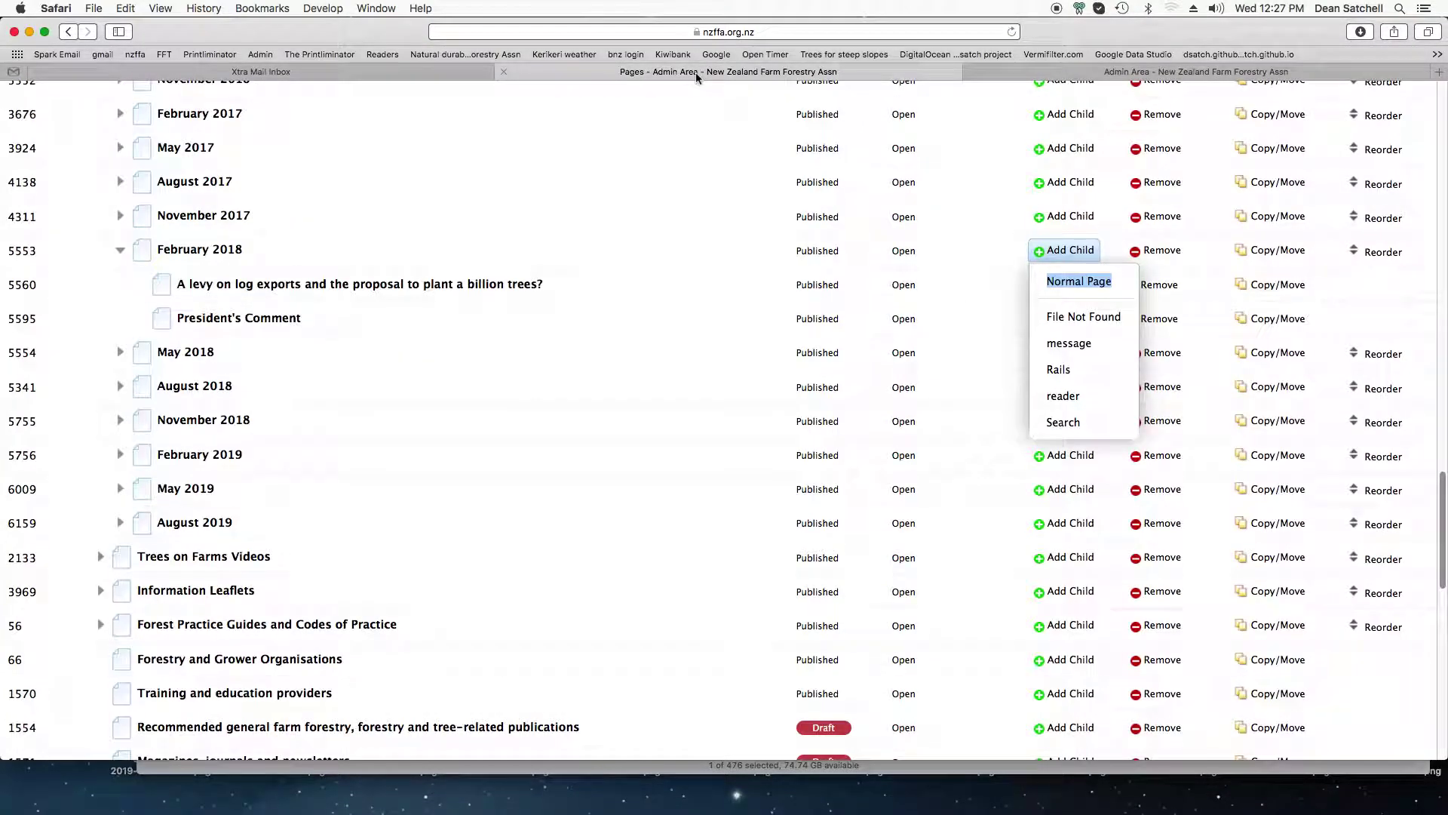
{"action": "left_click", "coordinate": [1167, 73]}
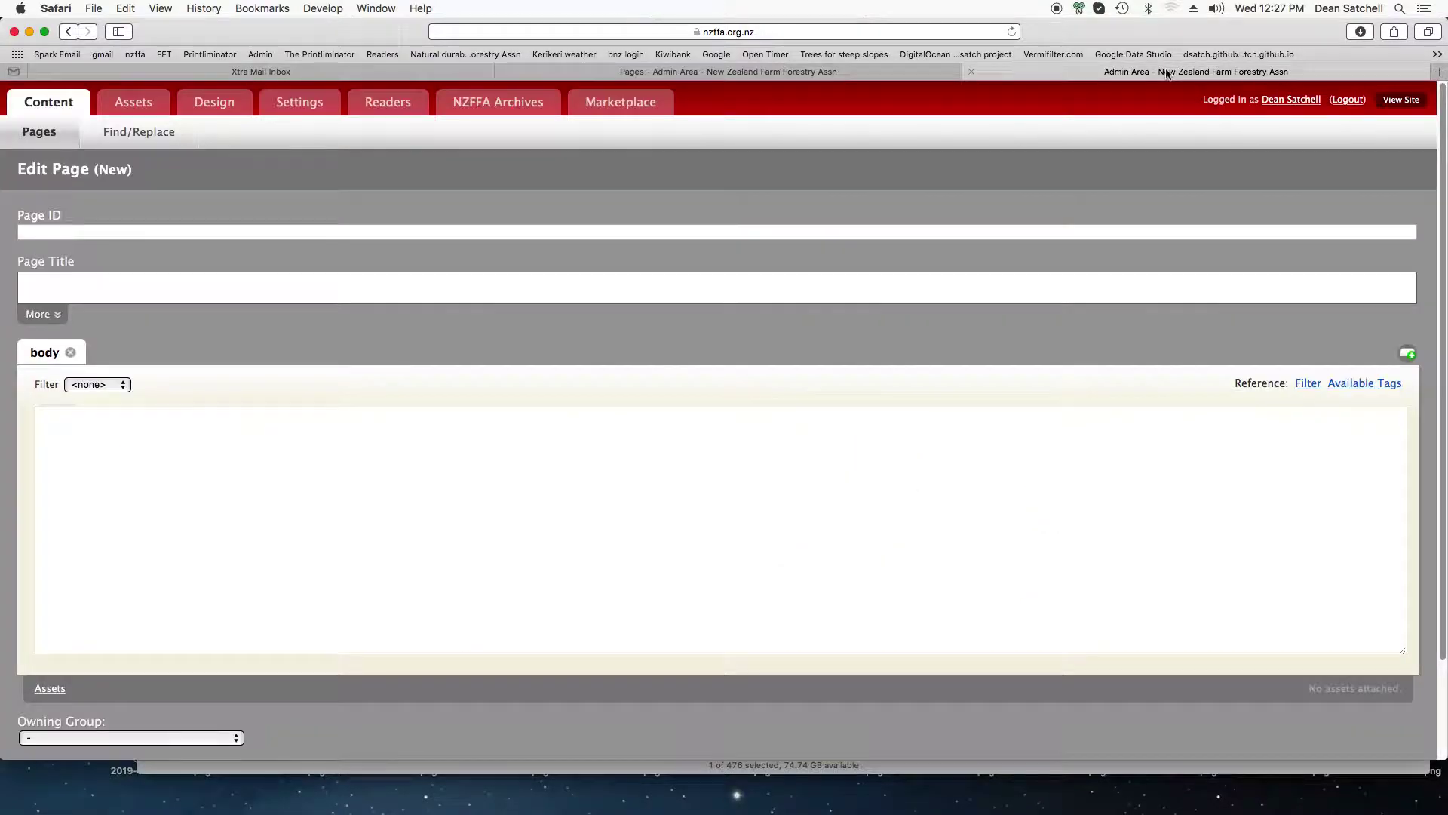
{"action": "right_click", "coordinate": [515, 293]}
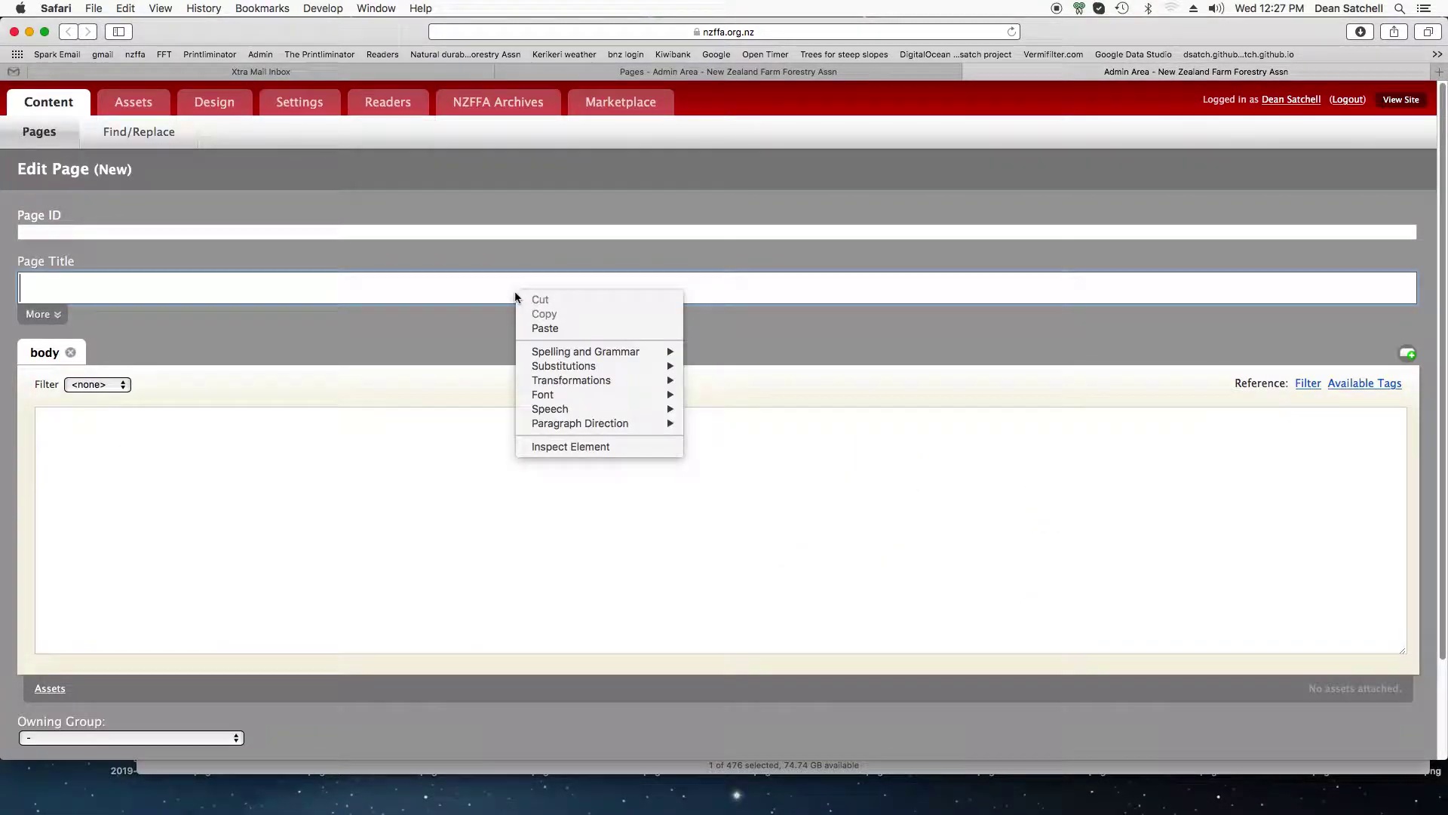
{"action": "left_click", "coordinate": [558, 329]}
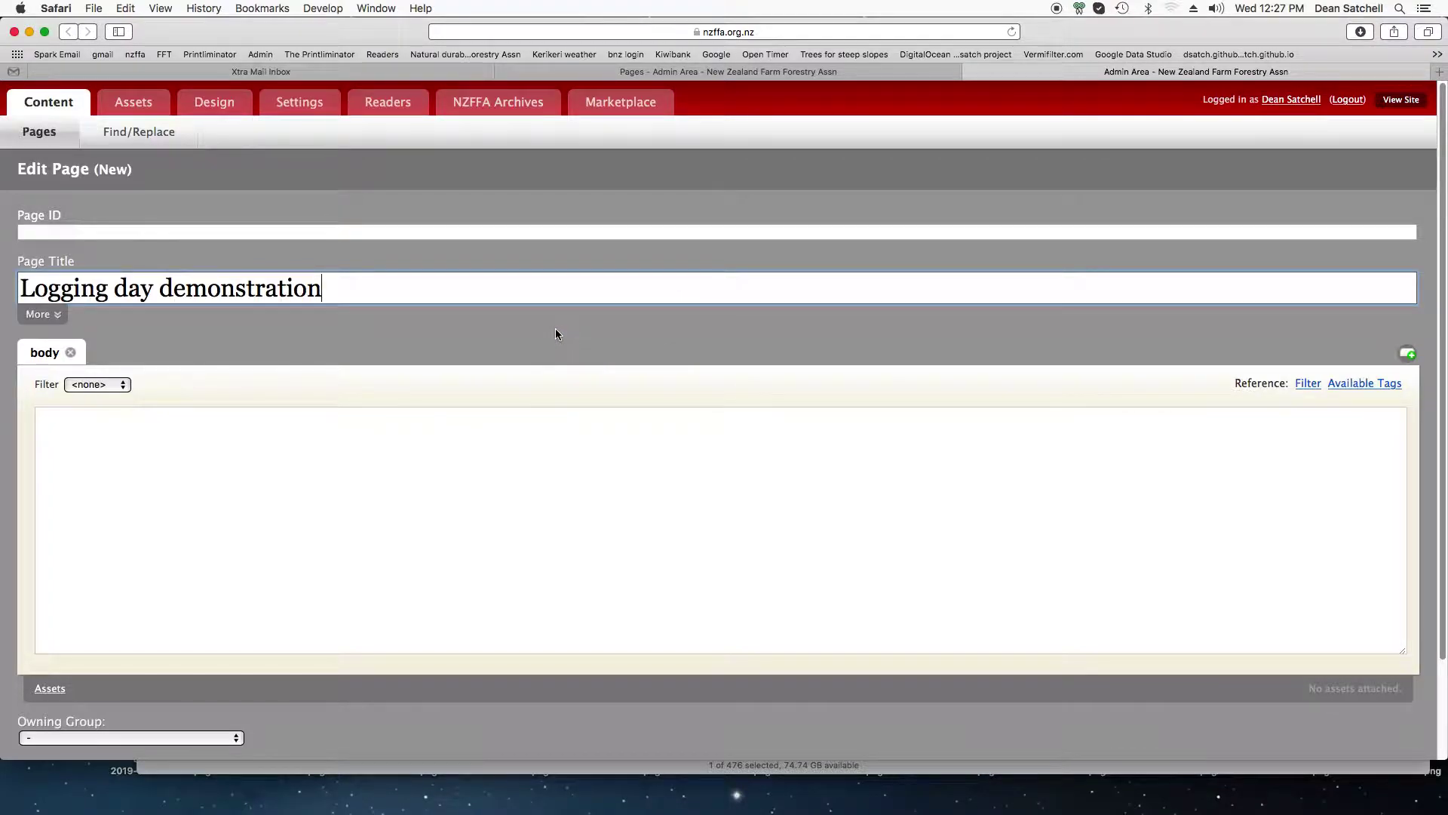
Add a text-area part named "author" to the page and enter the author's full name in it
{"action": "left_click", "coordinate": [1406, 354]}
{"action": "type", "text": "author"}
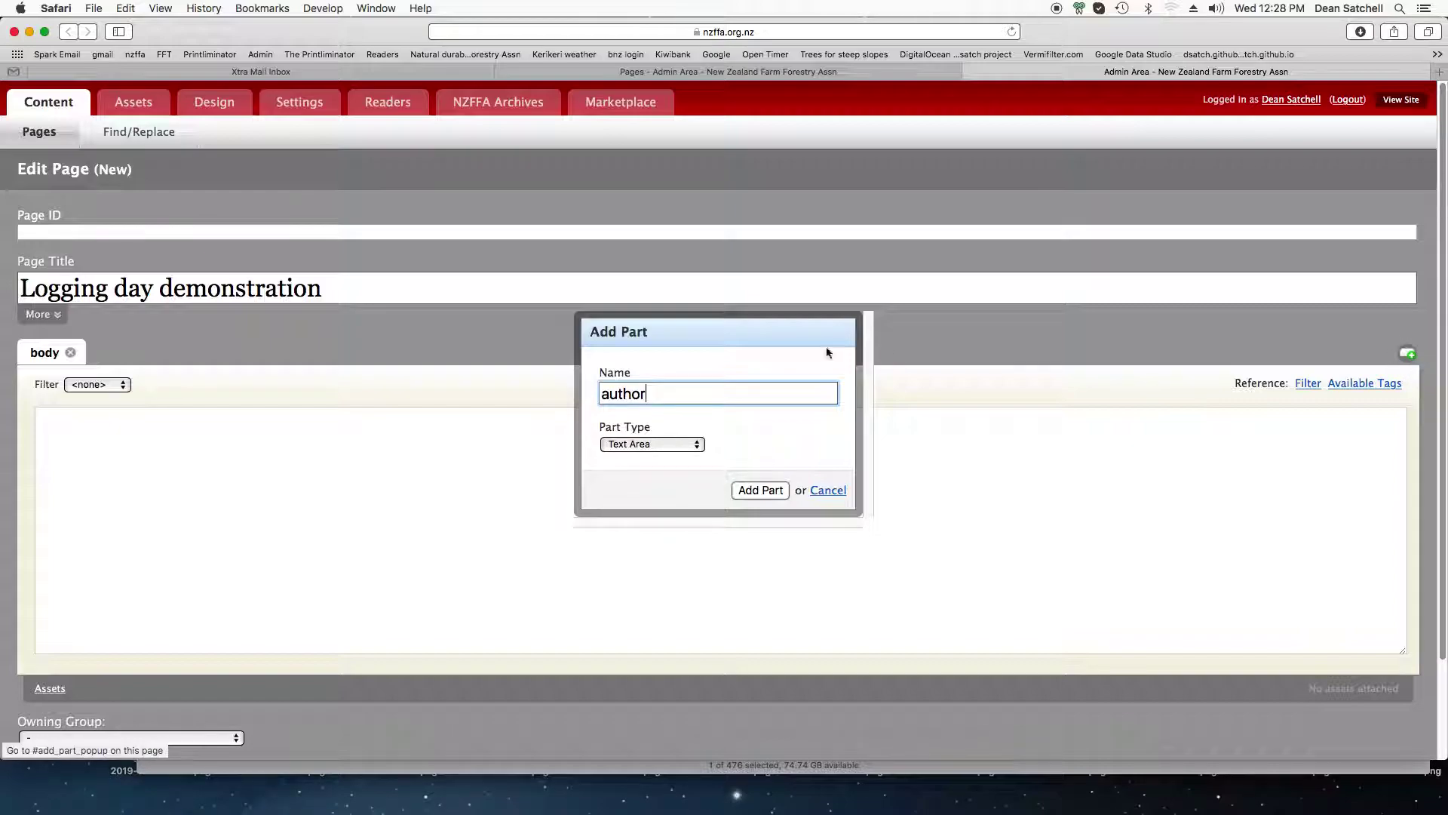
{"action": "left_click", "coordinate": [756, 492]}
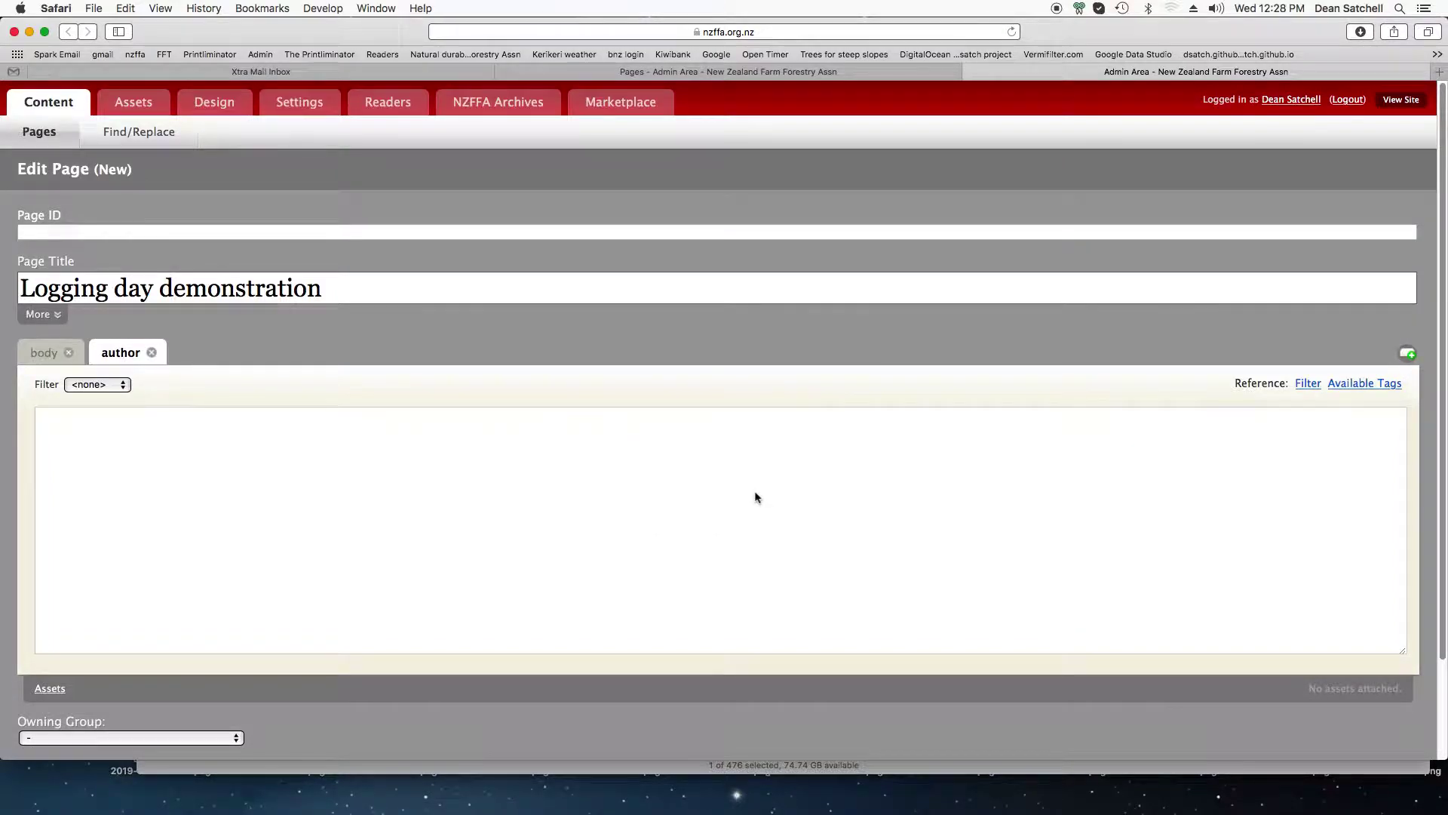
{"action": "left_click", "coordinate": [652, 457]}
{"action": "type", "text": "Ju"}
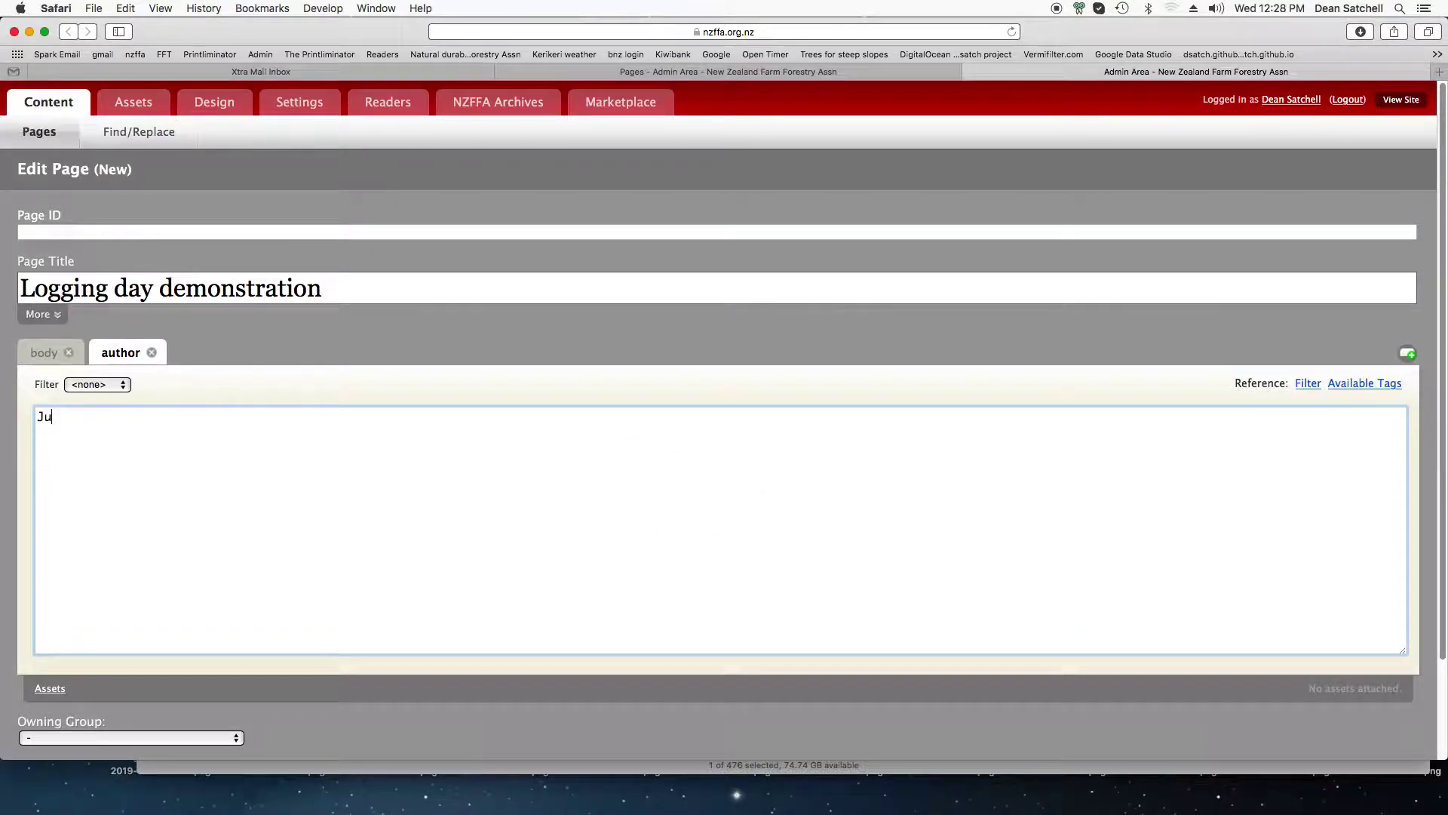
{"action": "type", "text": "lian Bateson"}
Return to the body part and set the page's Published On date to February 2, 2018
{"action": "left_click", "coordinate": [30, 354]}
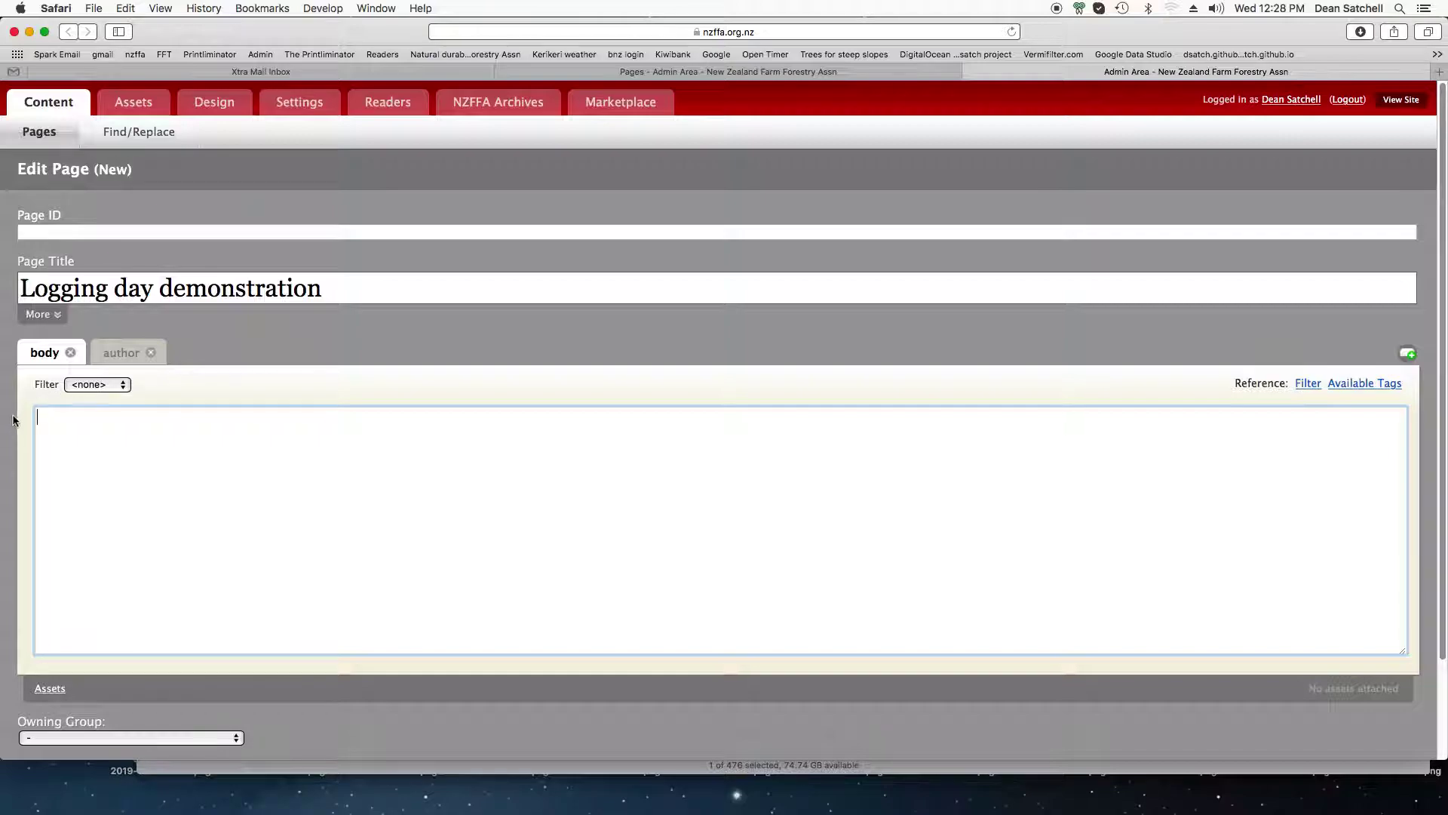
{"action": "scroll", "coordinate": [12, 420], "scroll_direction": "down", "scroll_amount": 3}
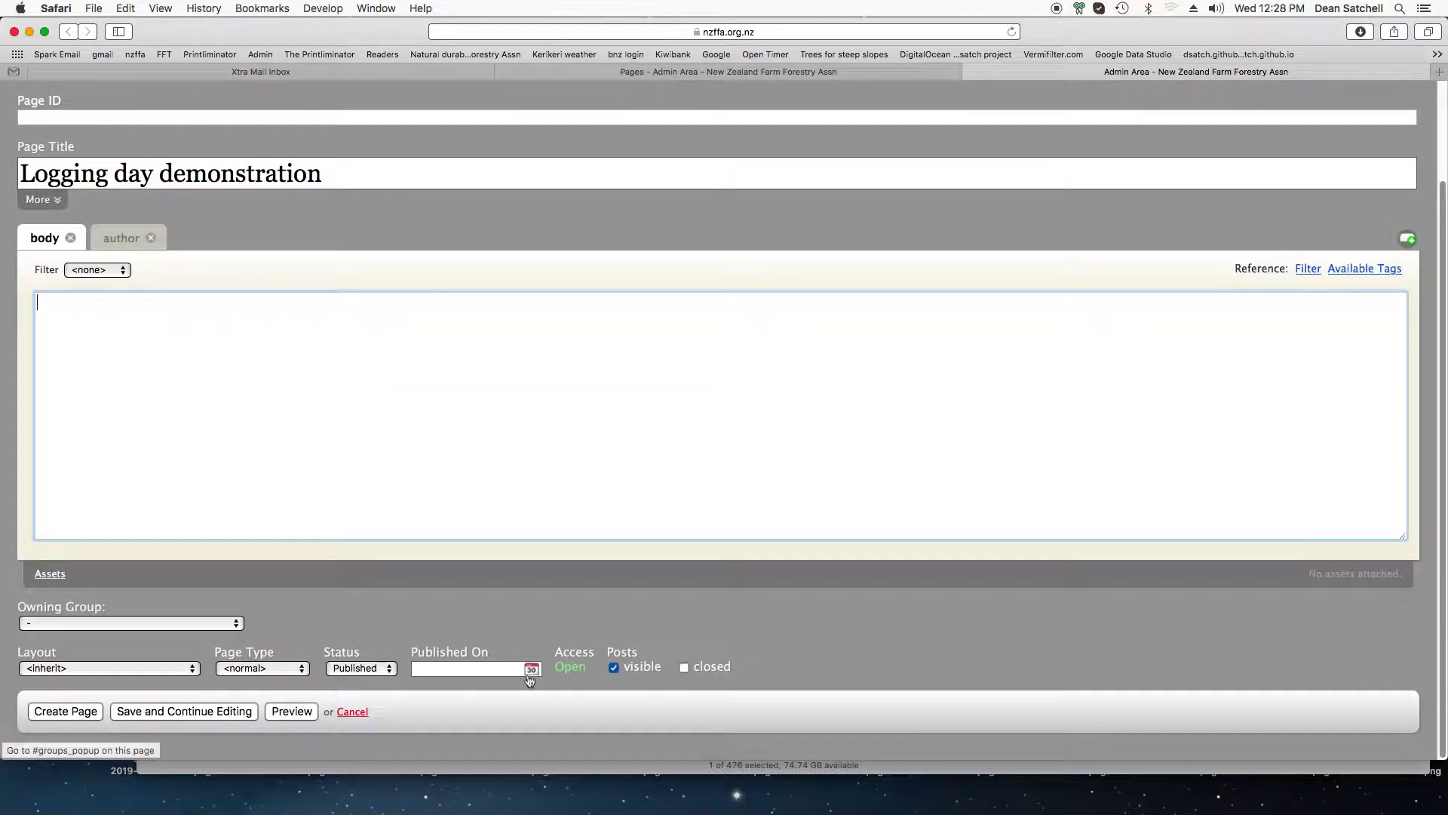
{"action": "left_click", "coordinate": [531, 671]}
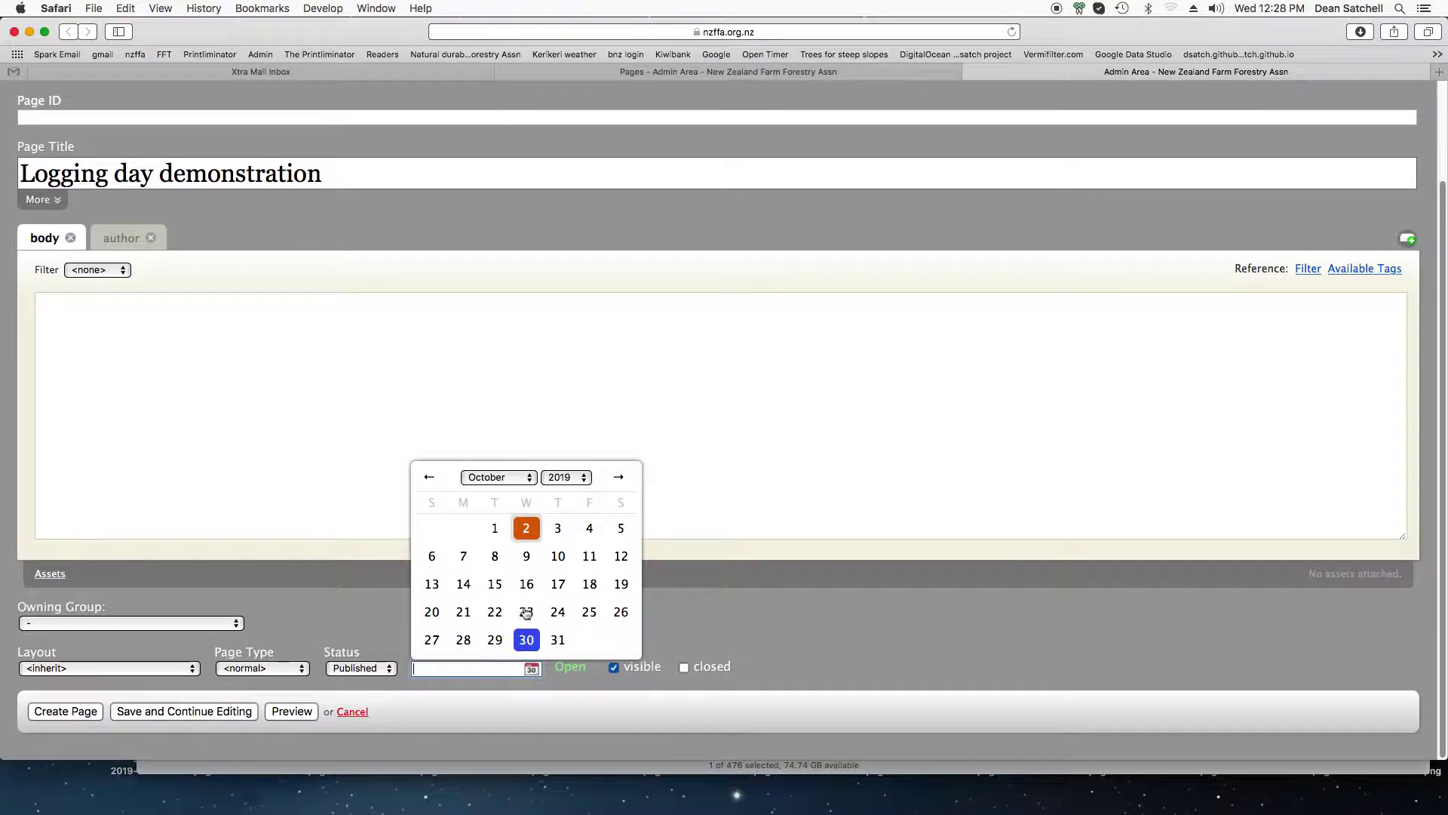
{"action": "left_click", "coordinate": [509, 478]}
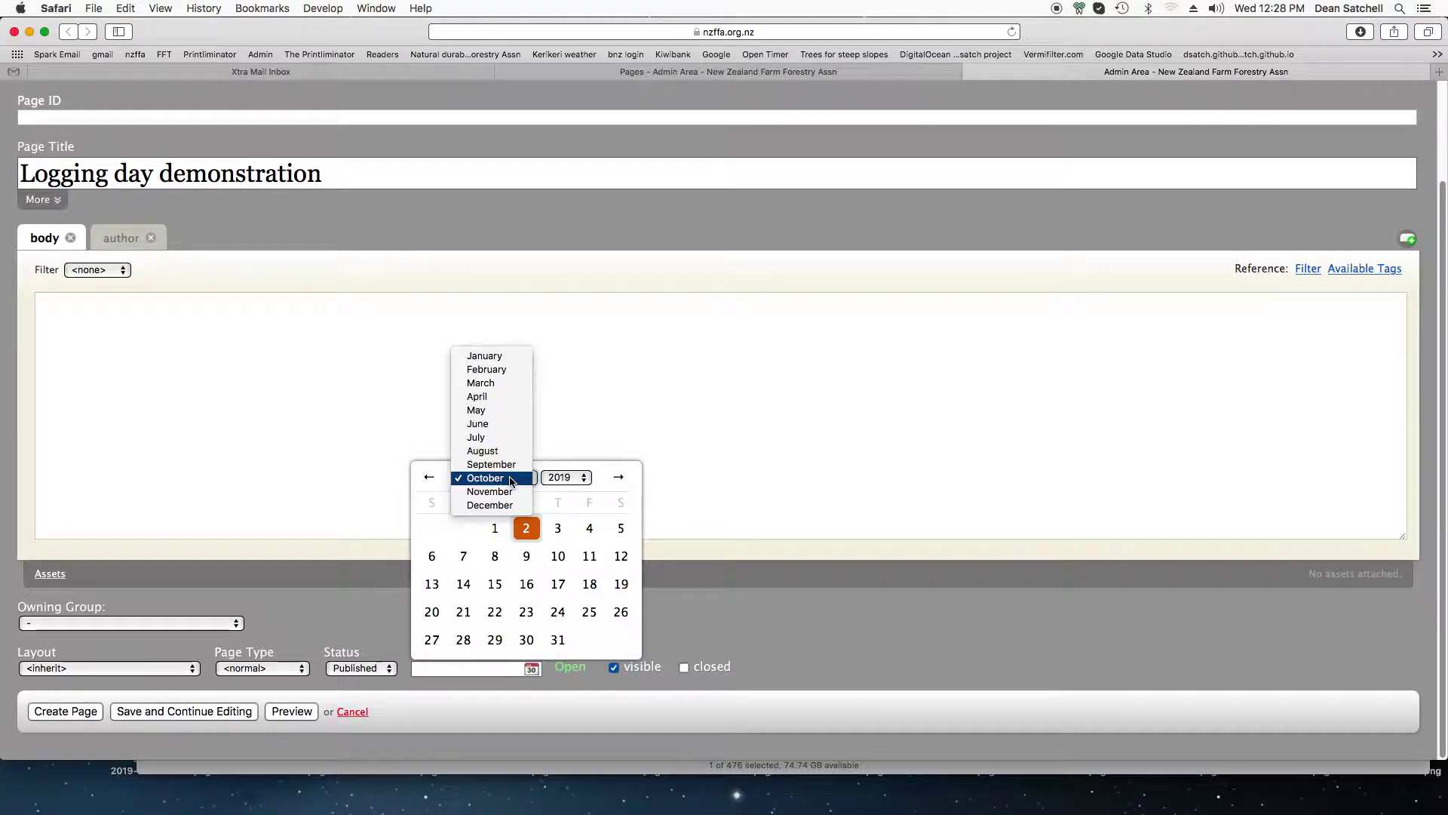
{"action": "left_click", "coordinate": [487, 369]}
{"action": "left_click", "coordinate": [579, 478]}
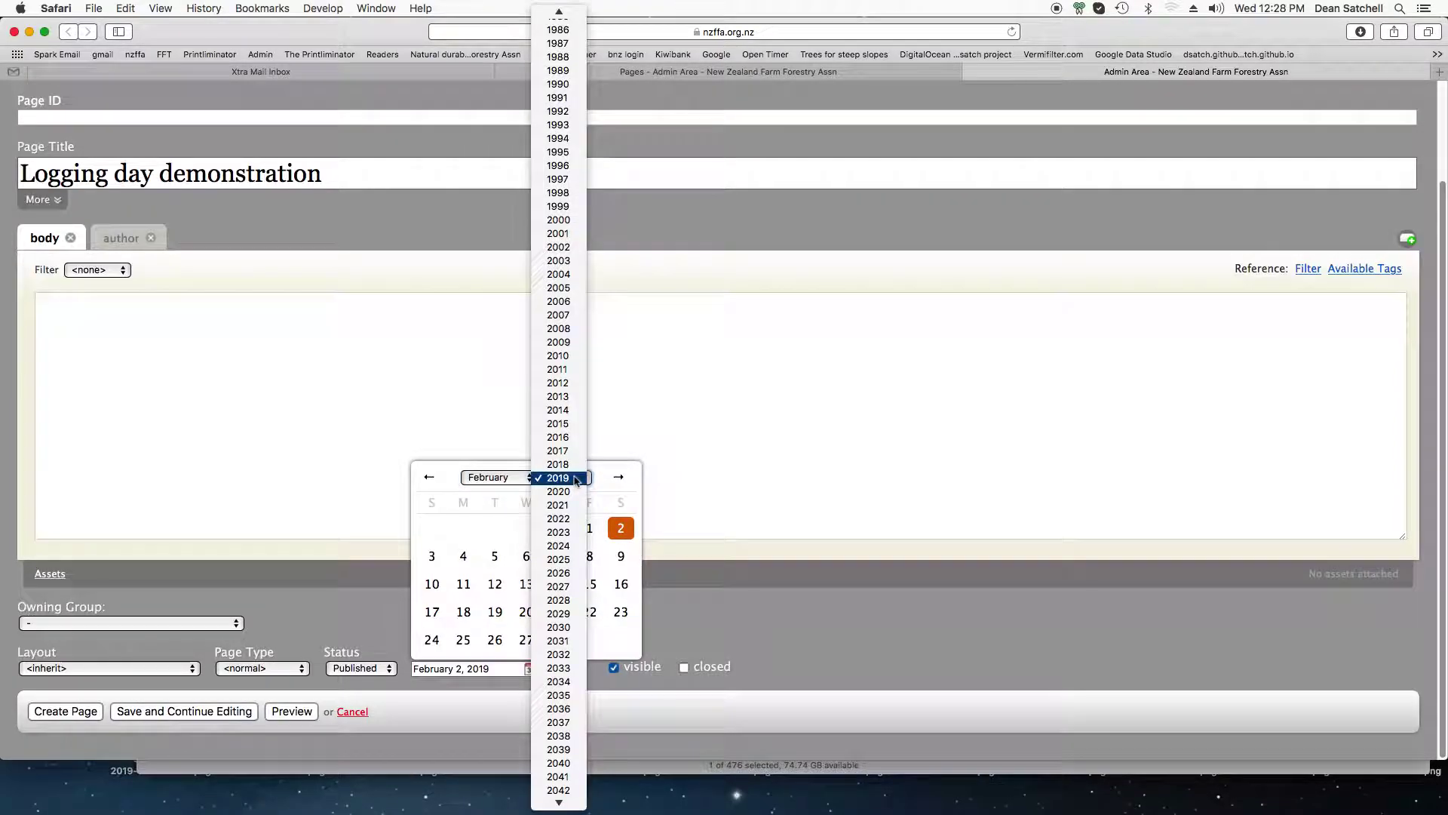
{"action": "left_click", "coordinate": [562, 462]}
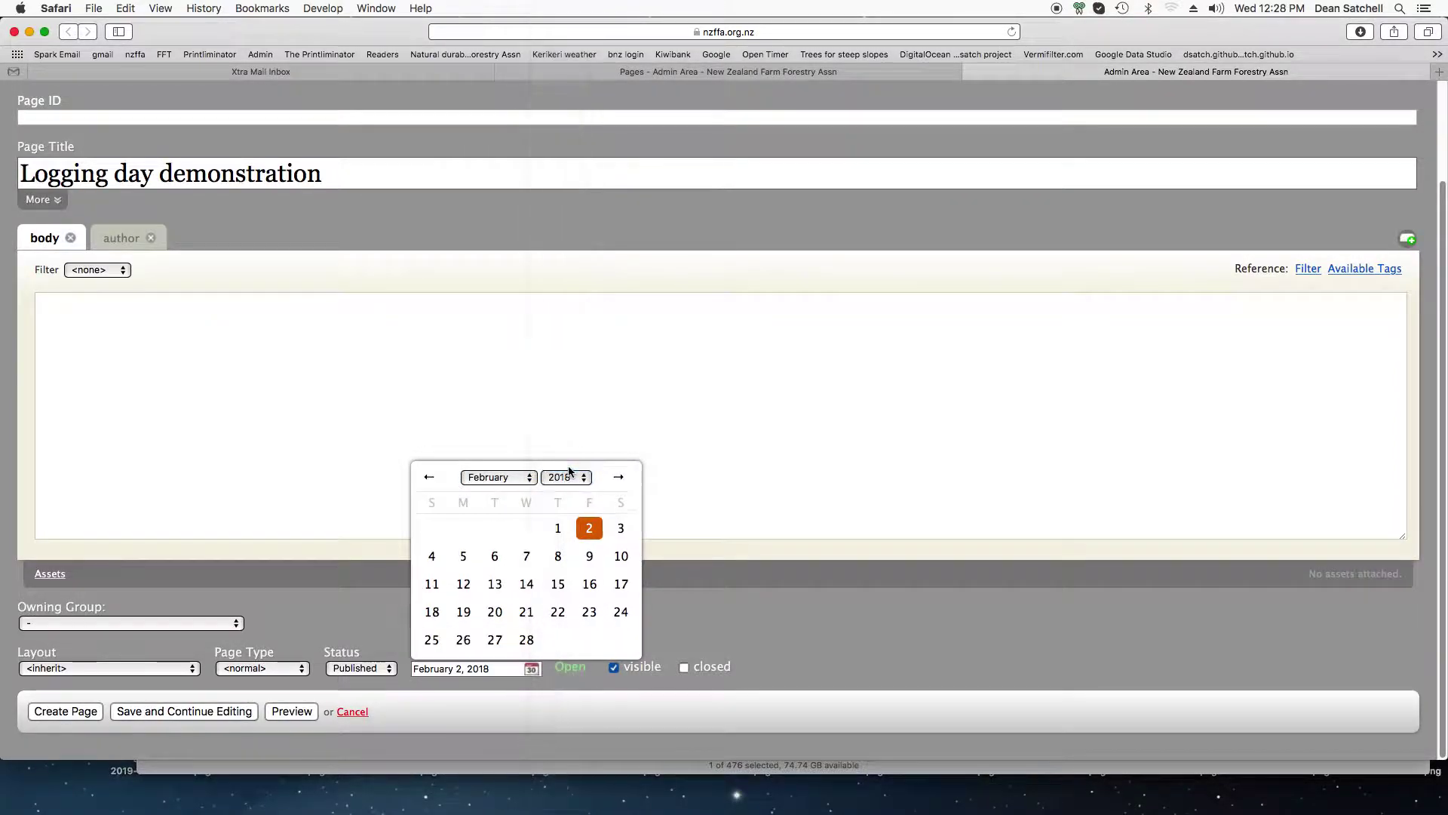
{"action": "left_click", "coordinate": [749, 593]}
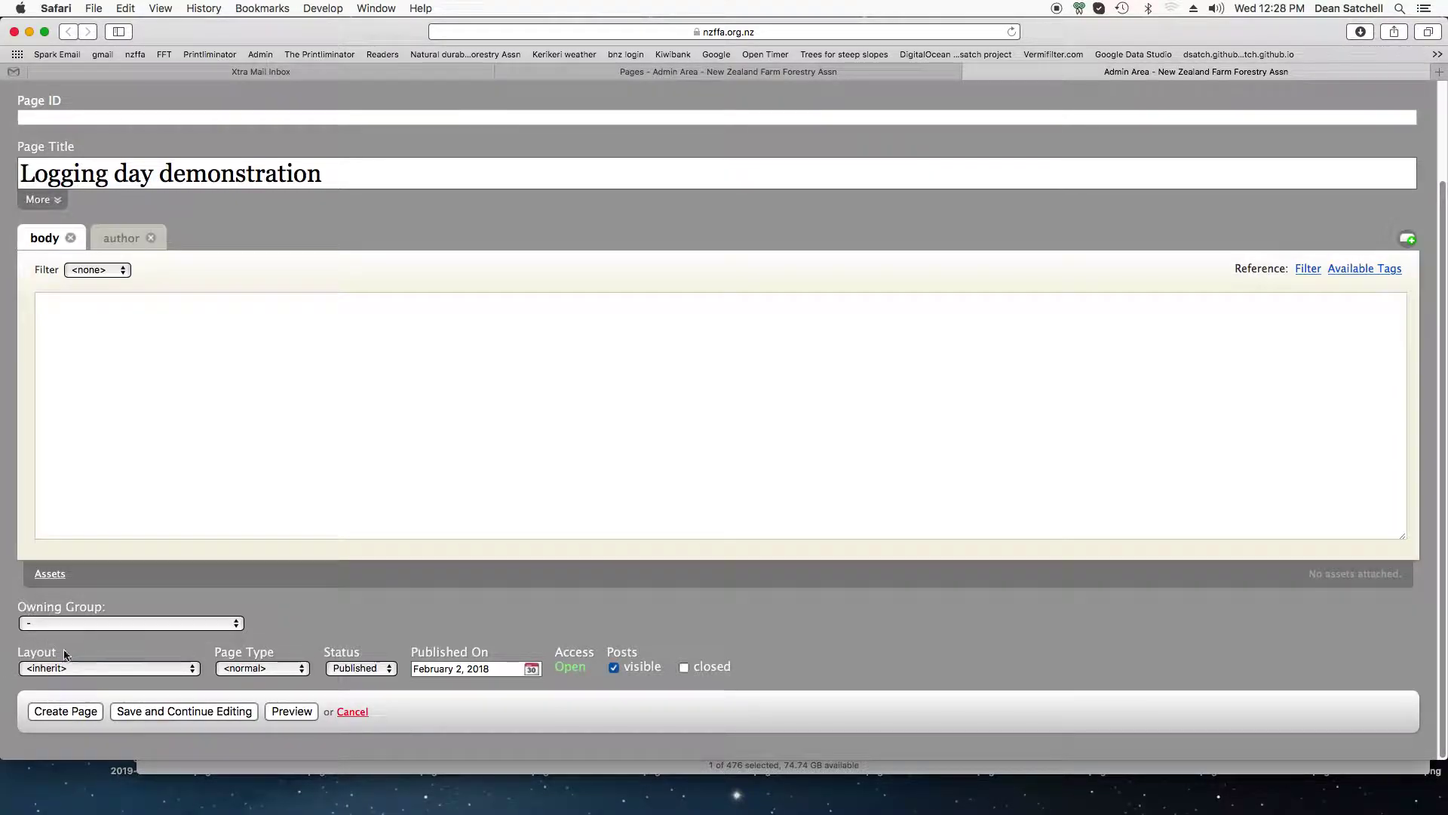
Set the page layout to ffm+levy
{"action": "left_click", "coordinate": [173, 669]}
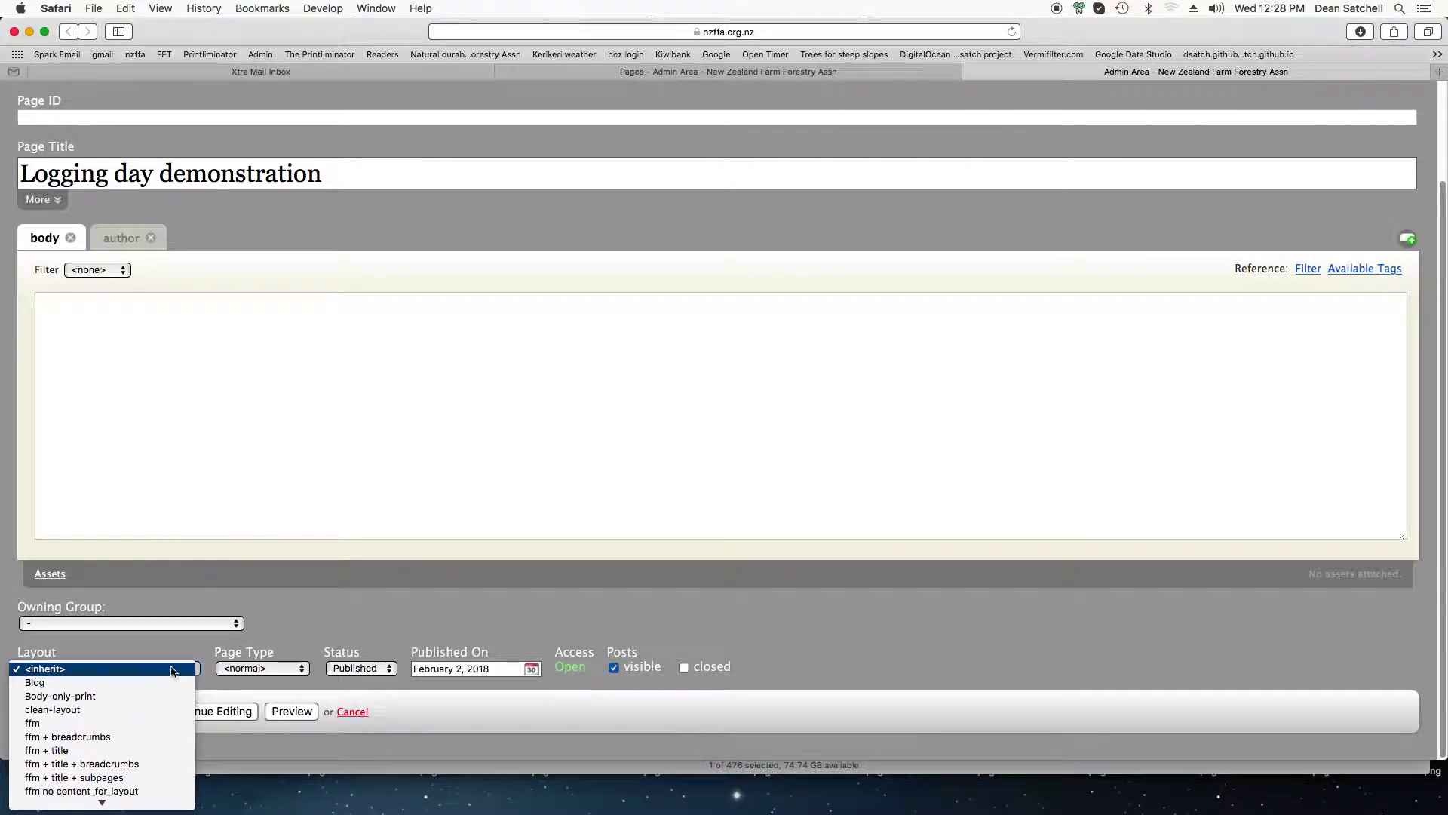
{"action": "scroll", "coordinate": [163, 674], "scroll_direction": "down", "scroll_amount": 1}
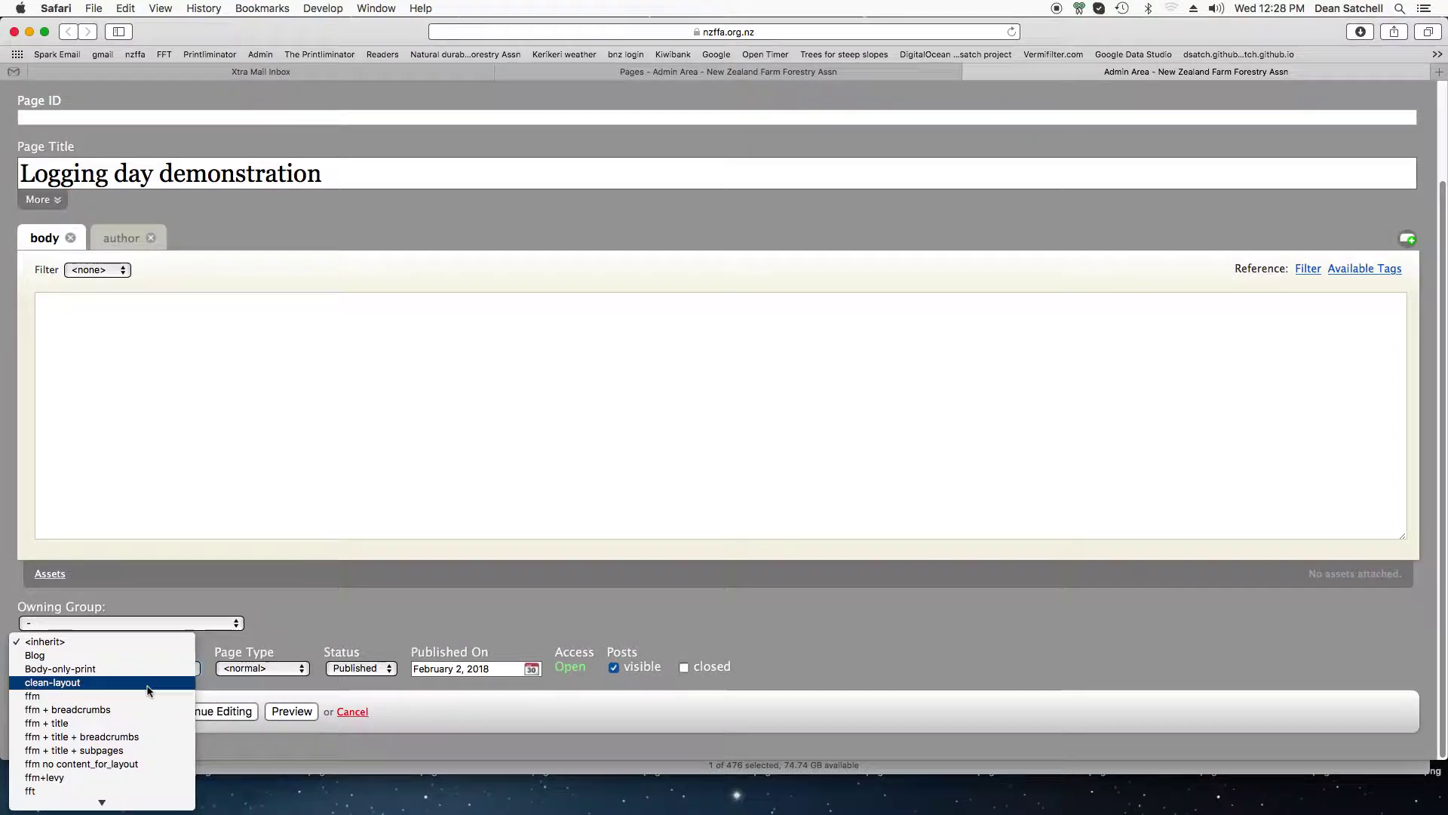
{"action": "left_click", "coordinate": [50, 778]}
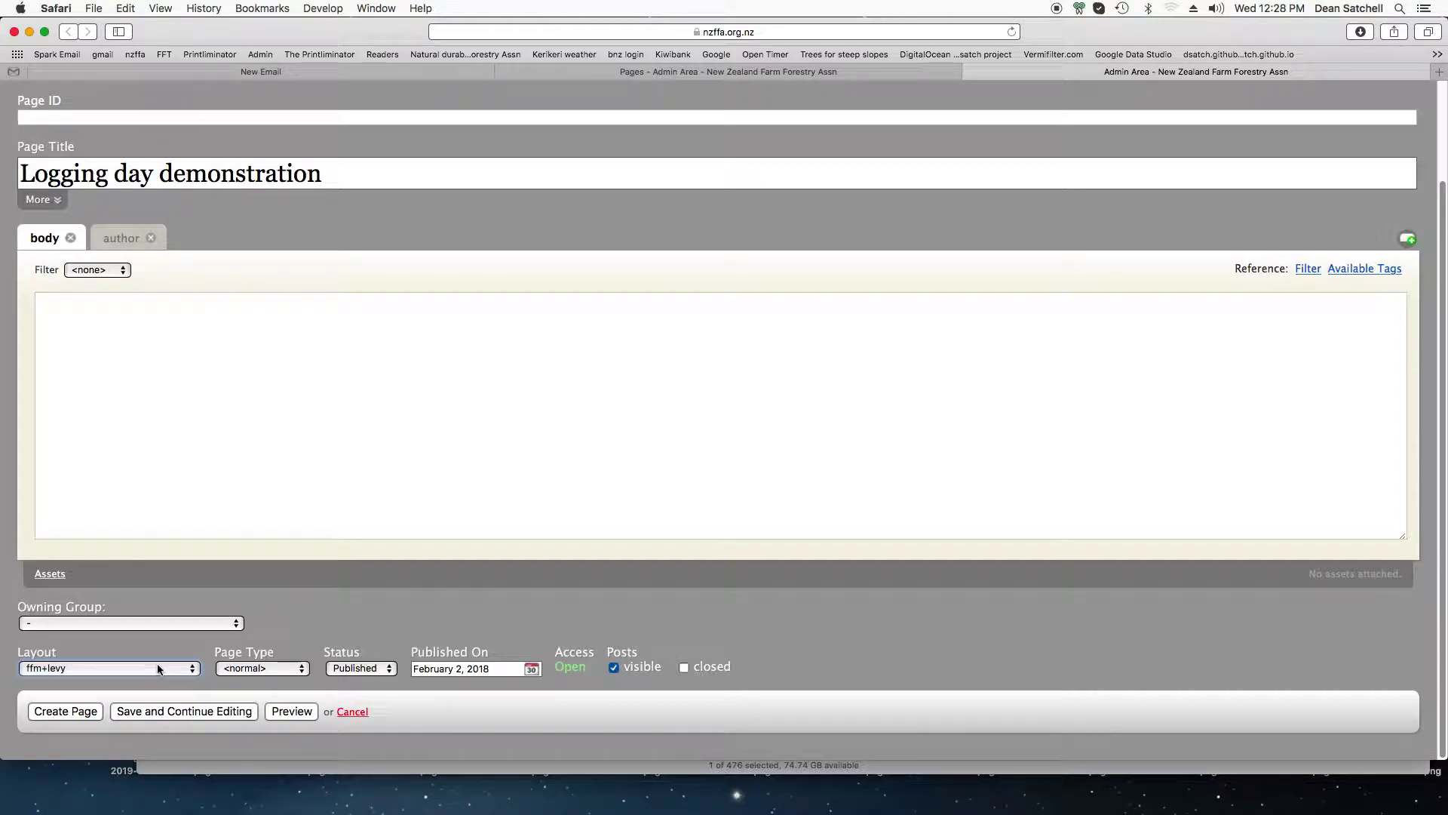
Set the body's filter to CKEditor and format its empty first block as Normal (DIV)
{"action": "left_click", "coordinate": [94, 270]}
{"action": "left_click", "coordinate": [89, 284]}
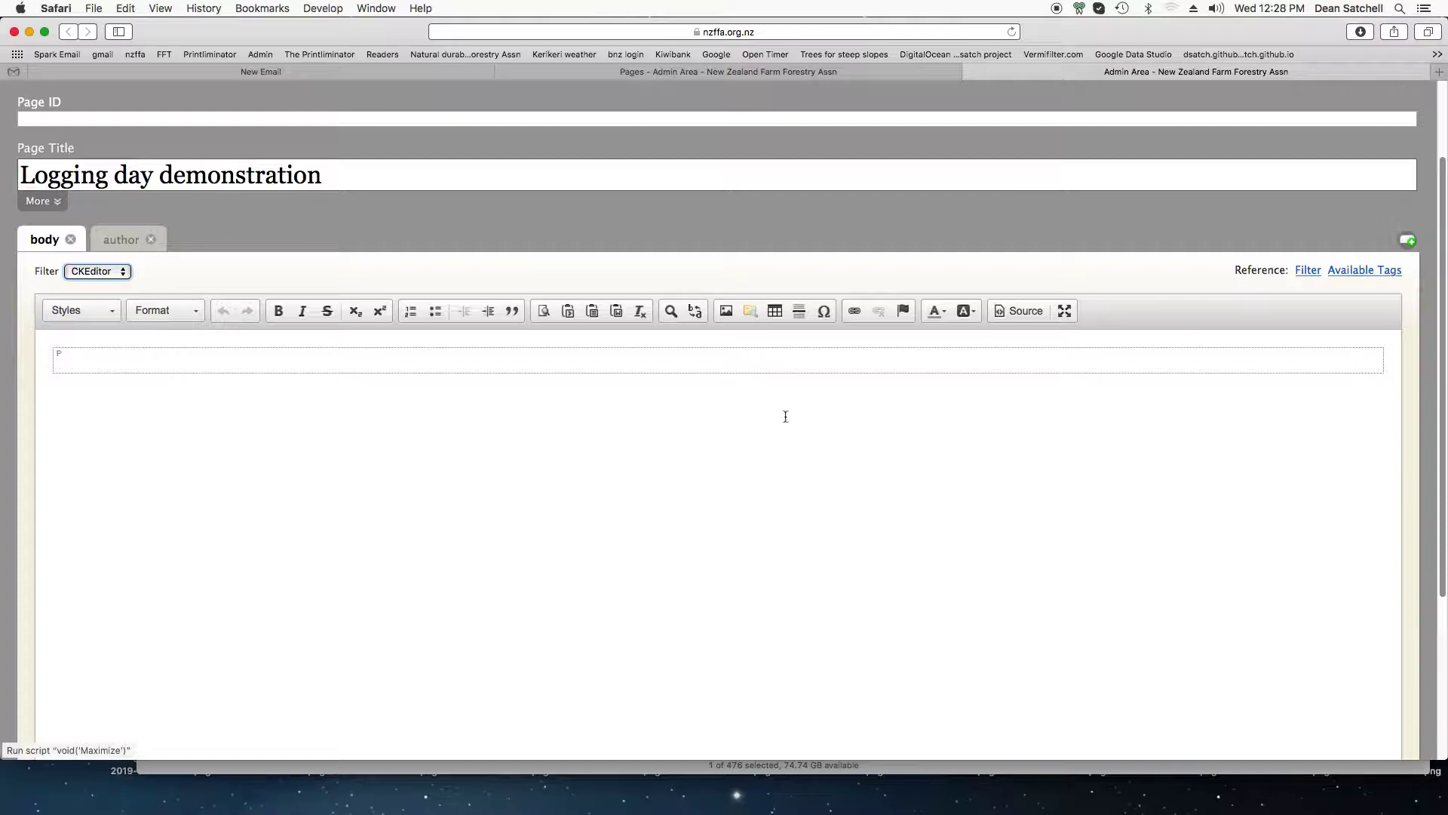
{"action": "left_click", "coordinate": [106, 363]}
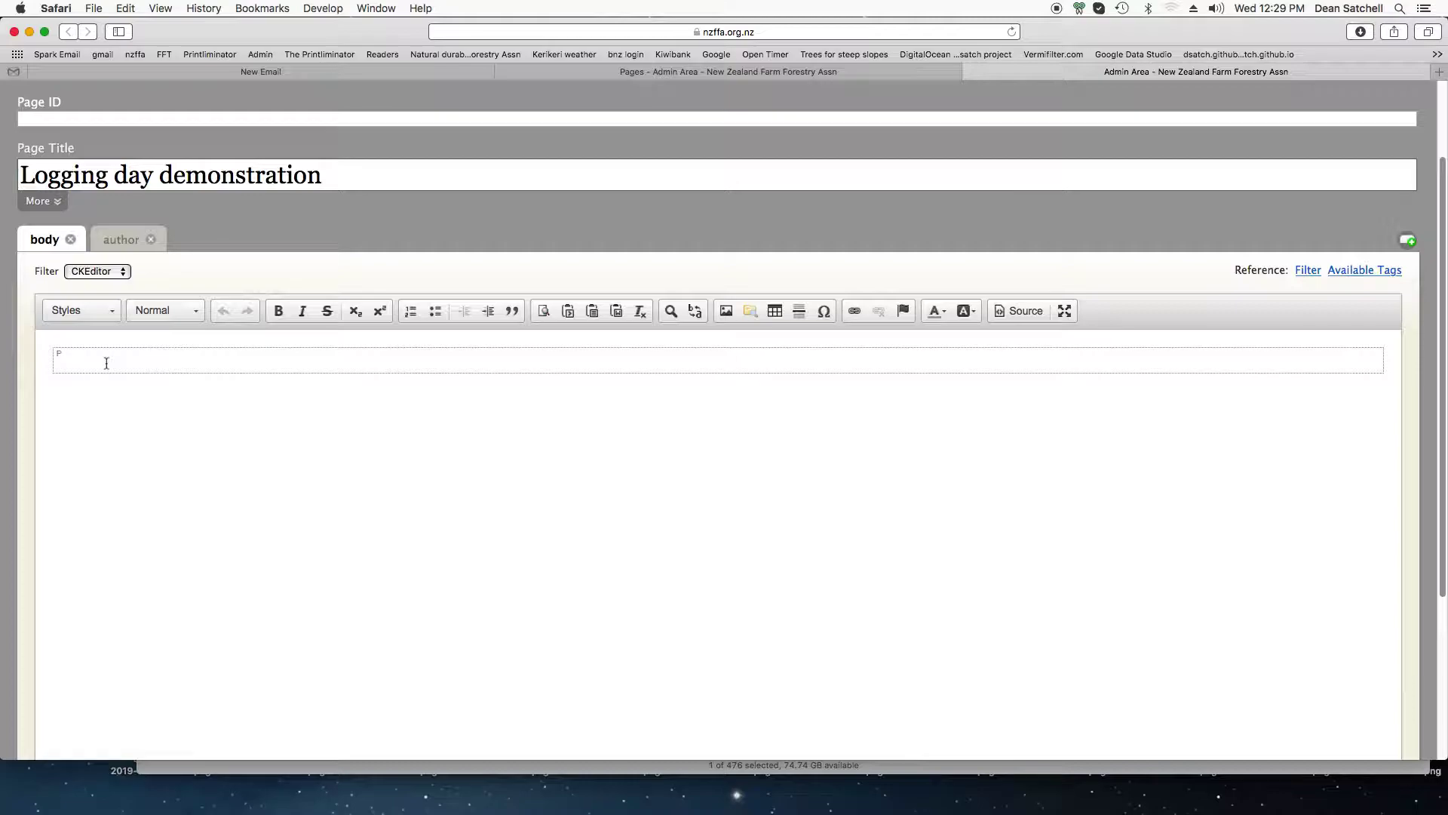
{"action": "left_click", "coordinate": [193, 313]}
{"action": "scroll", "coordinate": [151, 408], "scroll_direction": "down", "scroll_amount": 5}
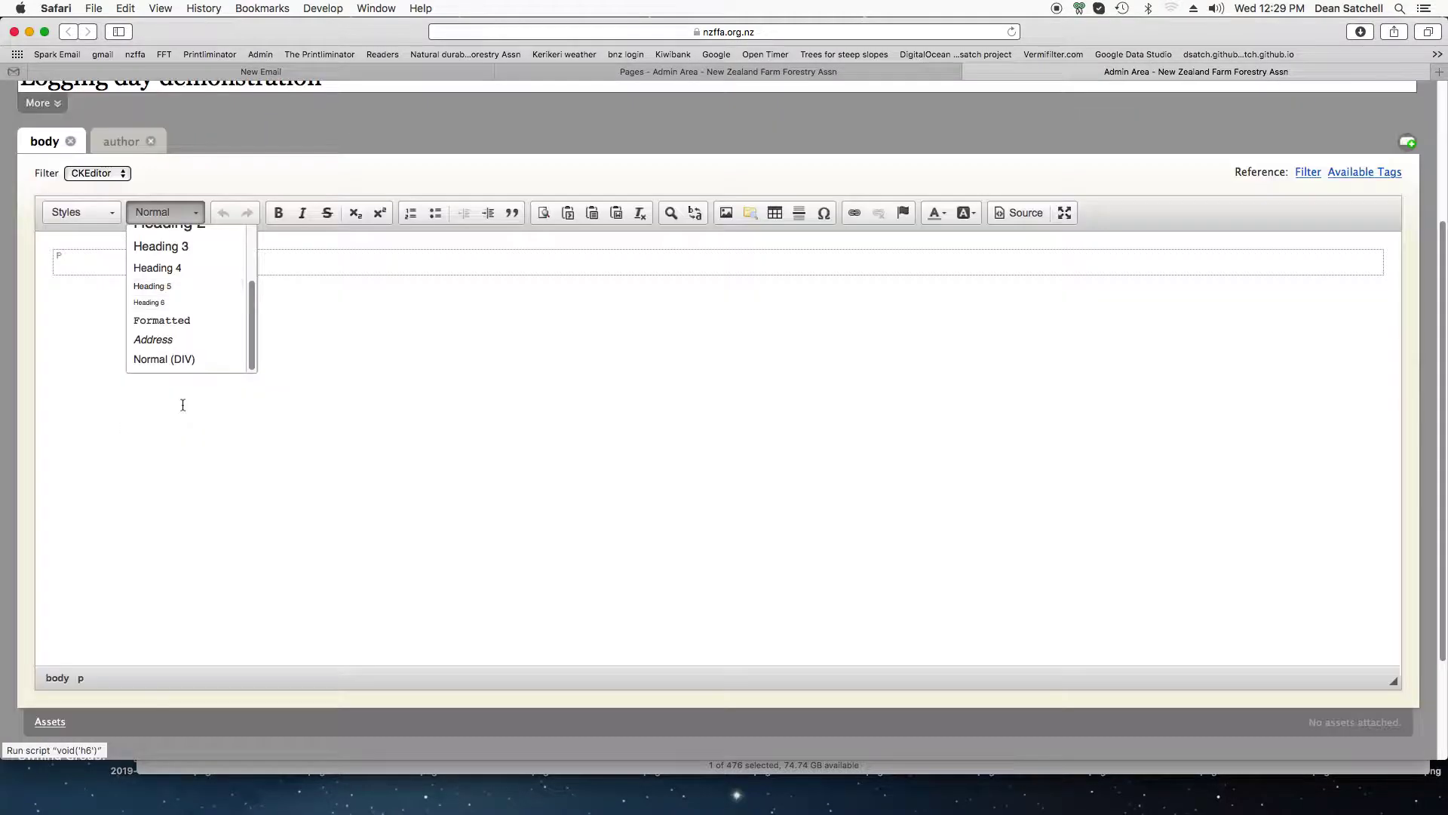
{"action": "left_click", "coordinate": [164, 360]}
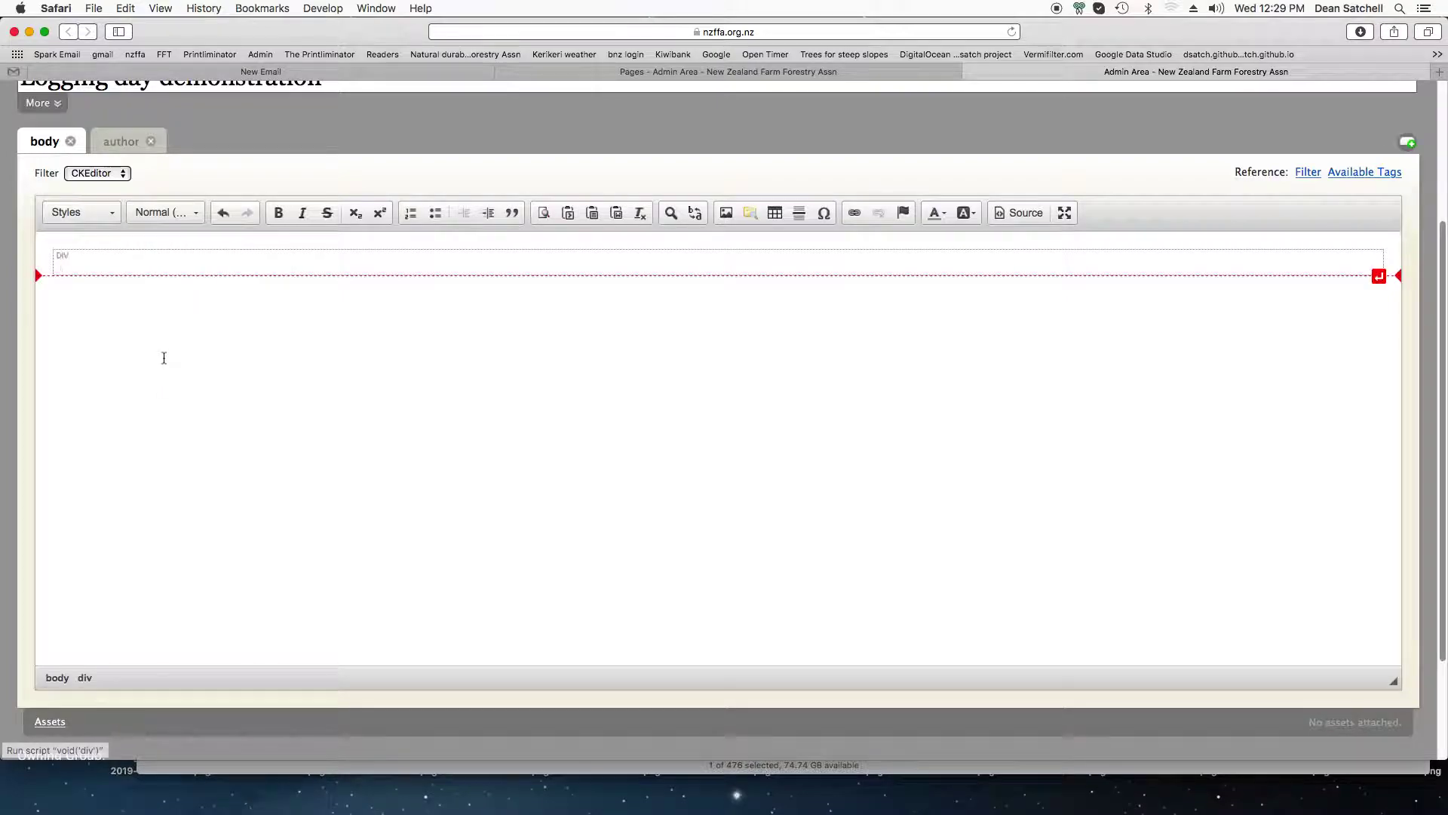
Insert the code <p></p> inside the div using Paste as code
{"action": "left_click", "coordinate": [568, 214]}
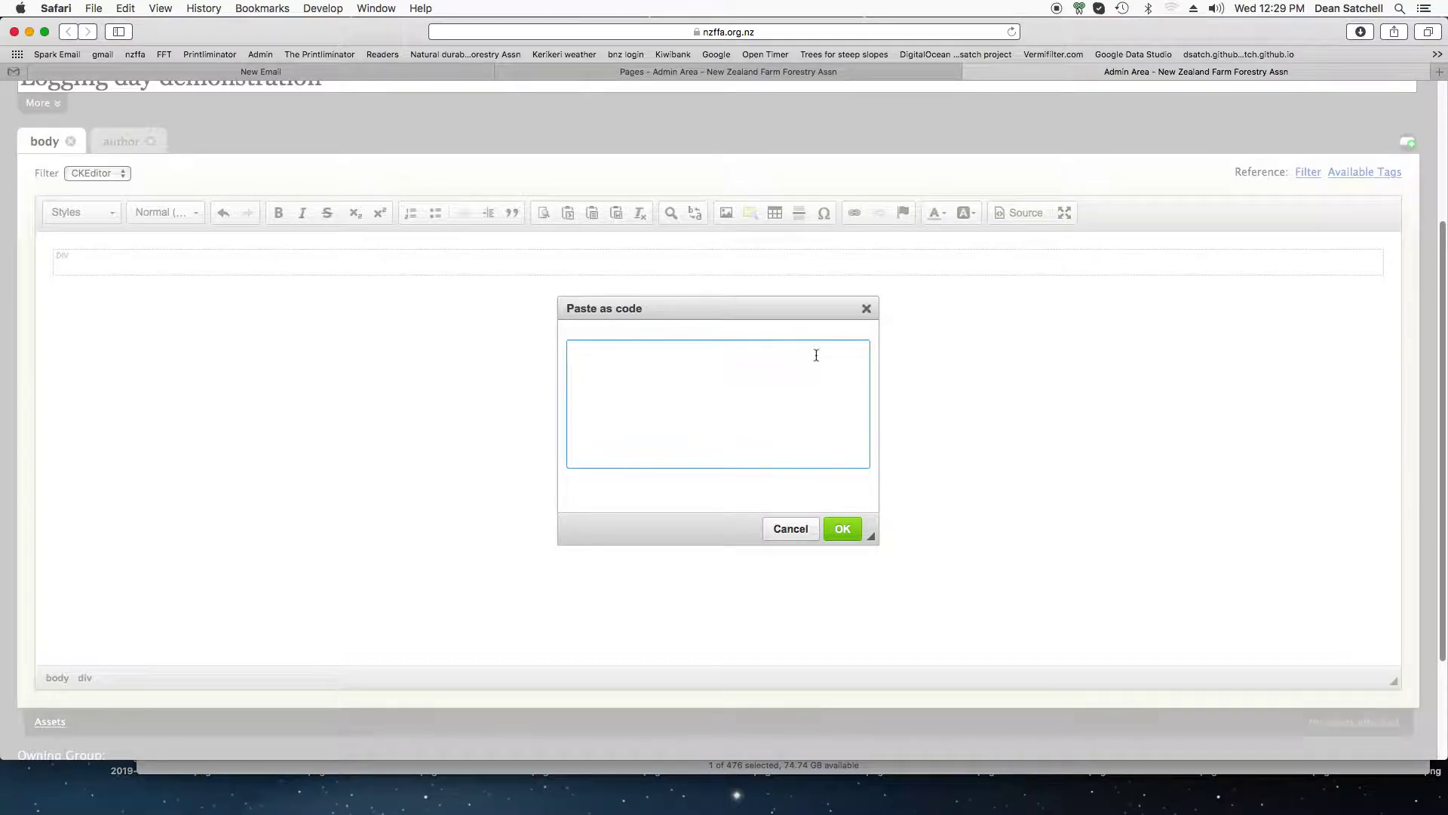
{"action": "type", "text": "<p></p>"}
{"action": "left_click", "coordinate": [843, 530]}
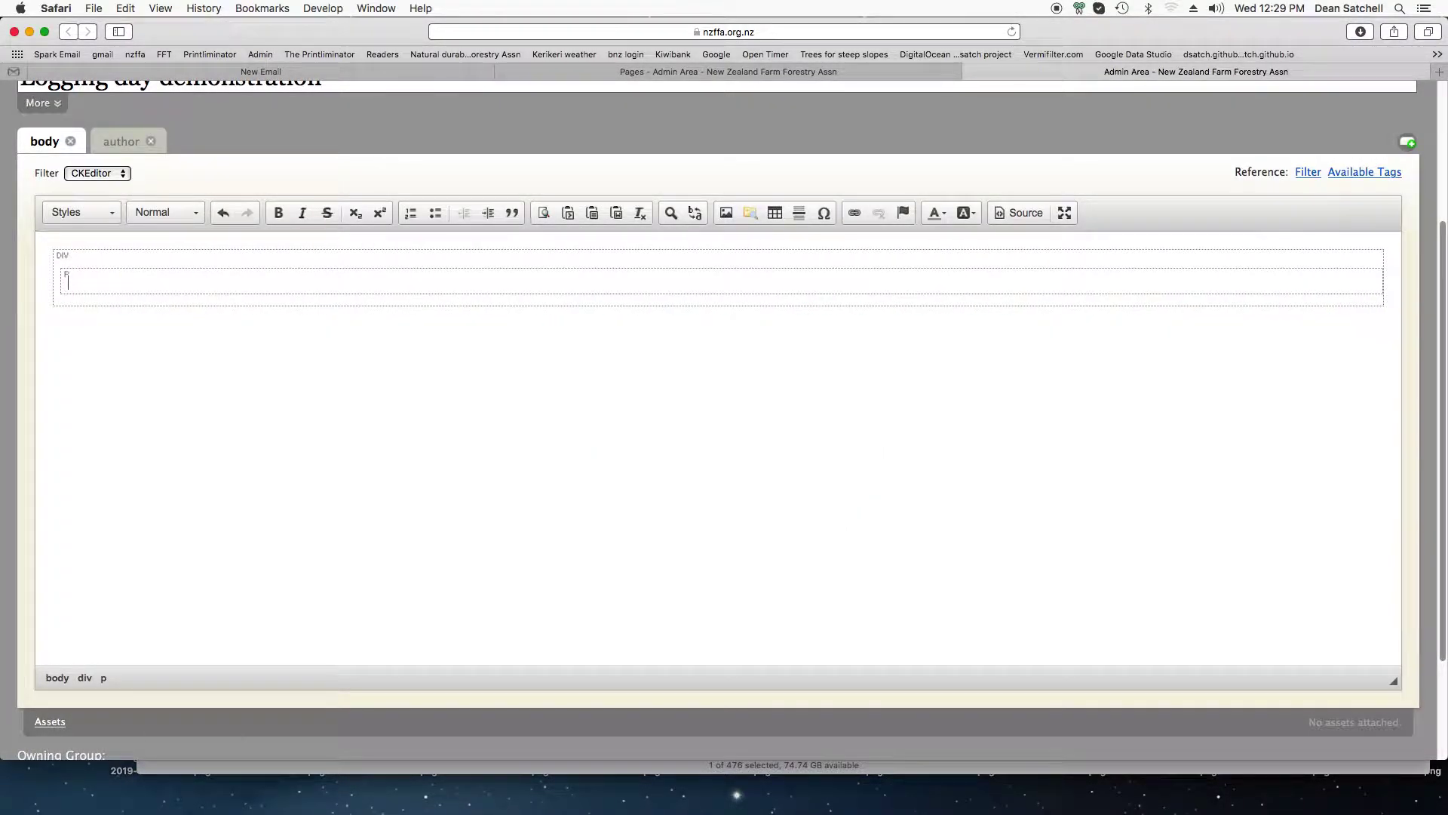
Paste the copied opening paragraph about the Greenock Forest field visit into the paragraph inside the div
{"action": "left_click", "coordinate": [1079, 9]}
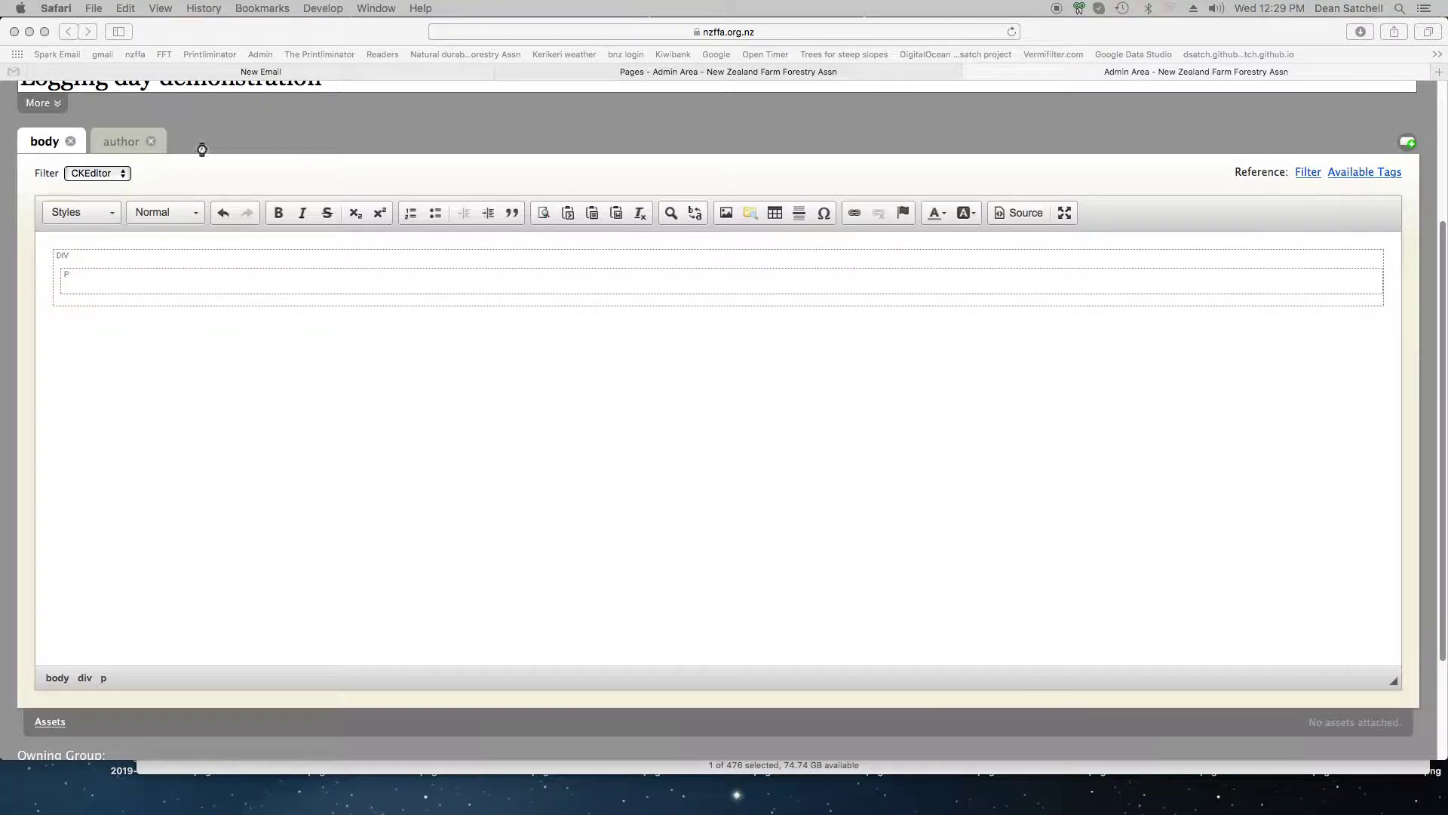
{"action": "left_click", "coordinate": [126, 279]}
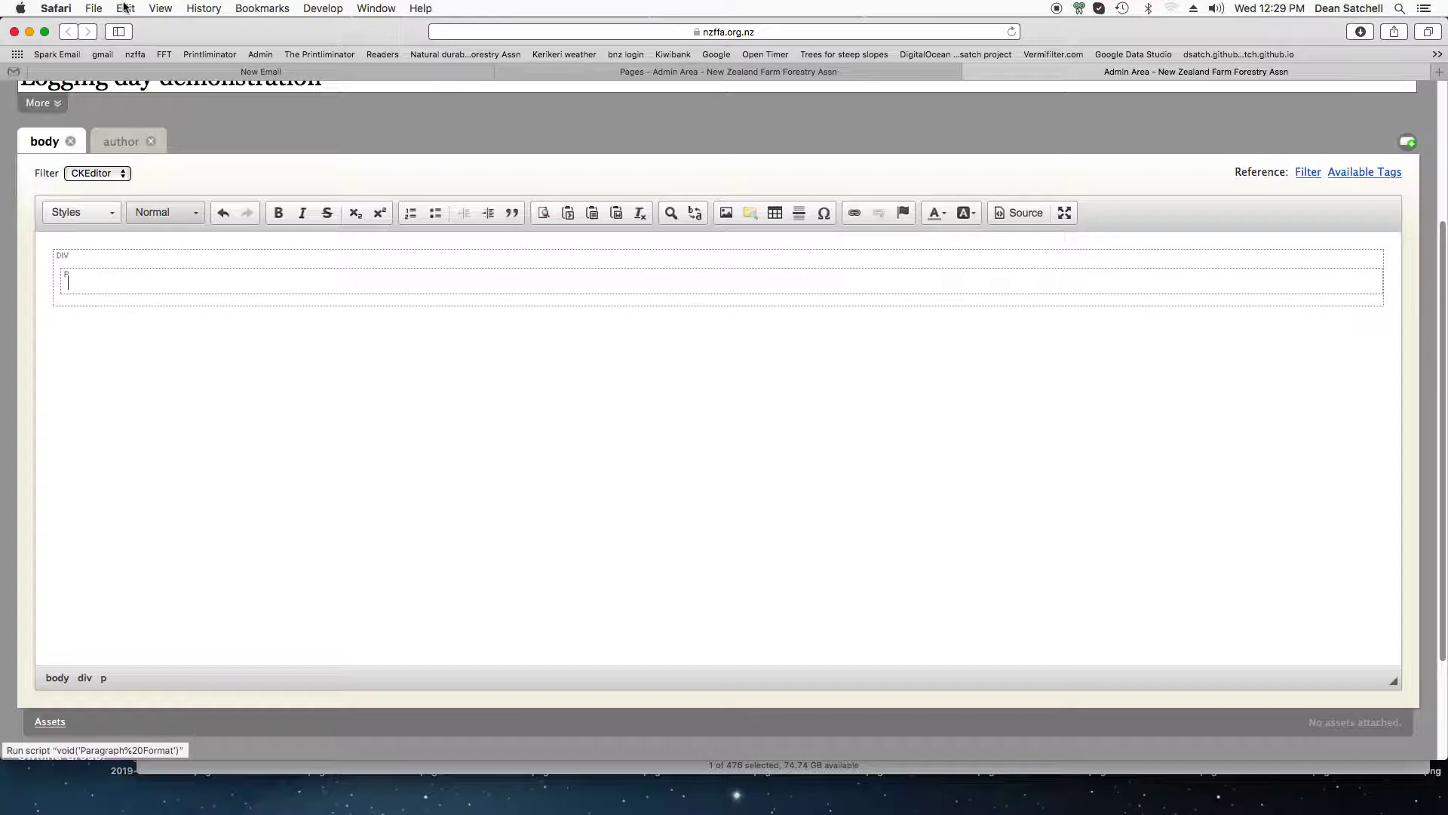
{"action": "left_click", "coordinate": [124, 8]}
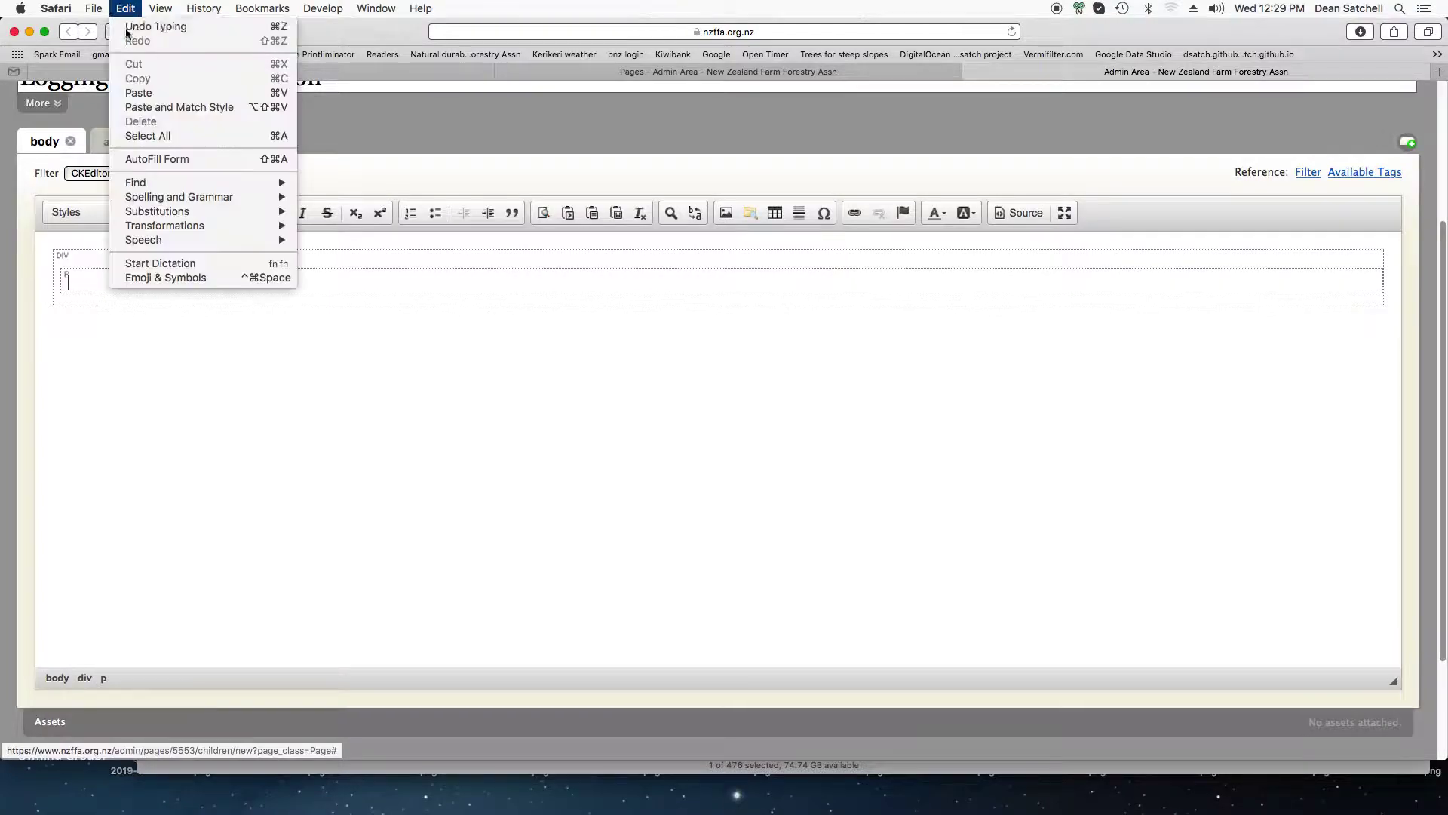
{"action": "left_click", "coordinate": [154, 110]}
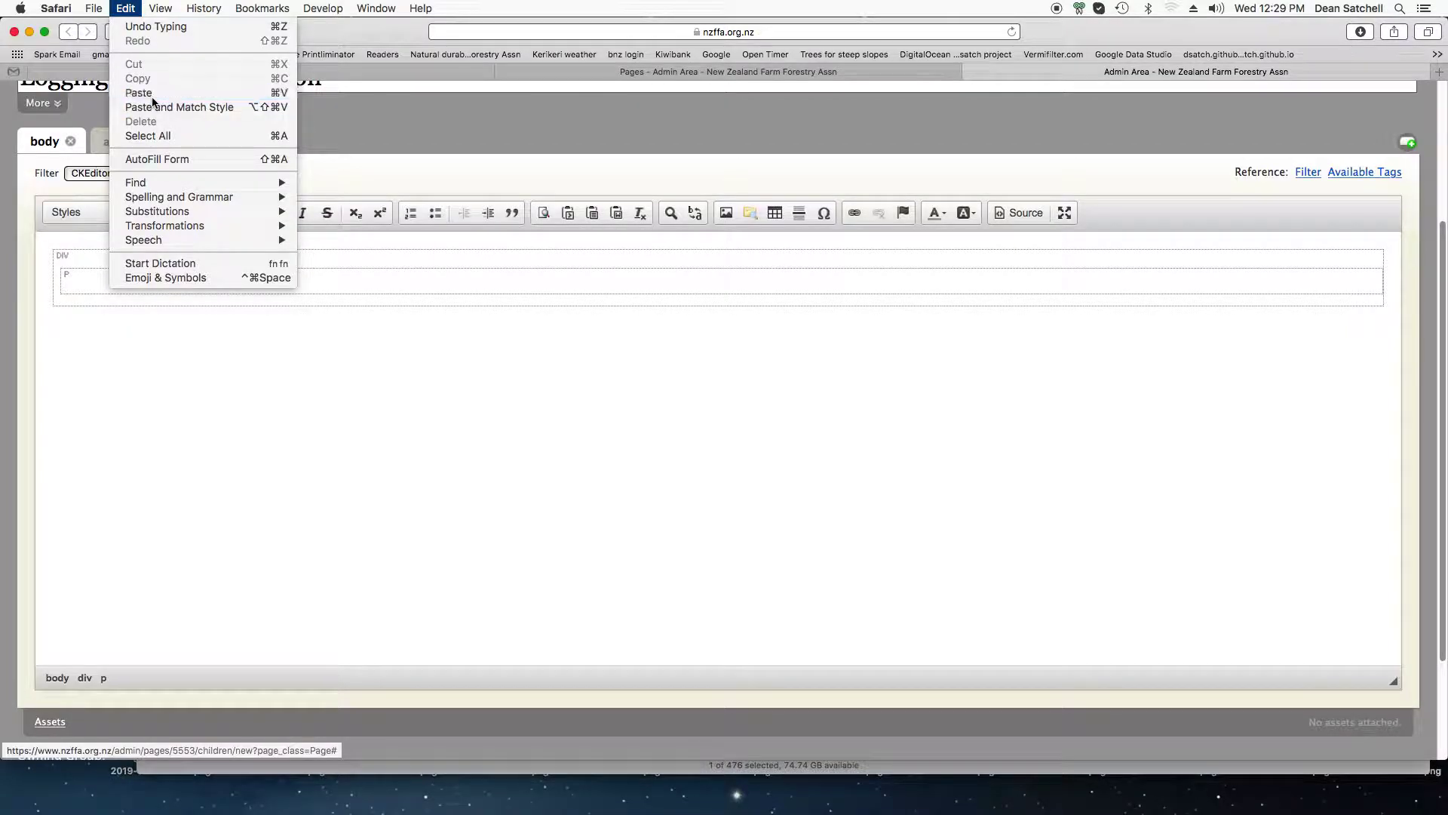
{"action": "mouse_move", "coordinate": [704, 381]}
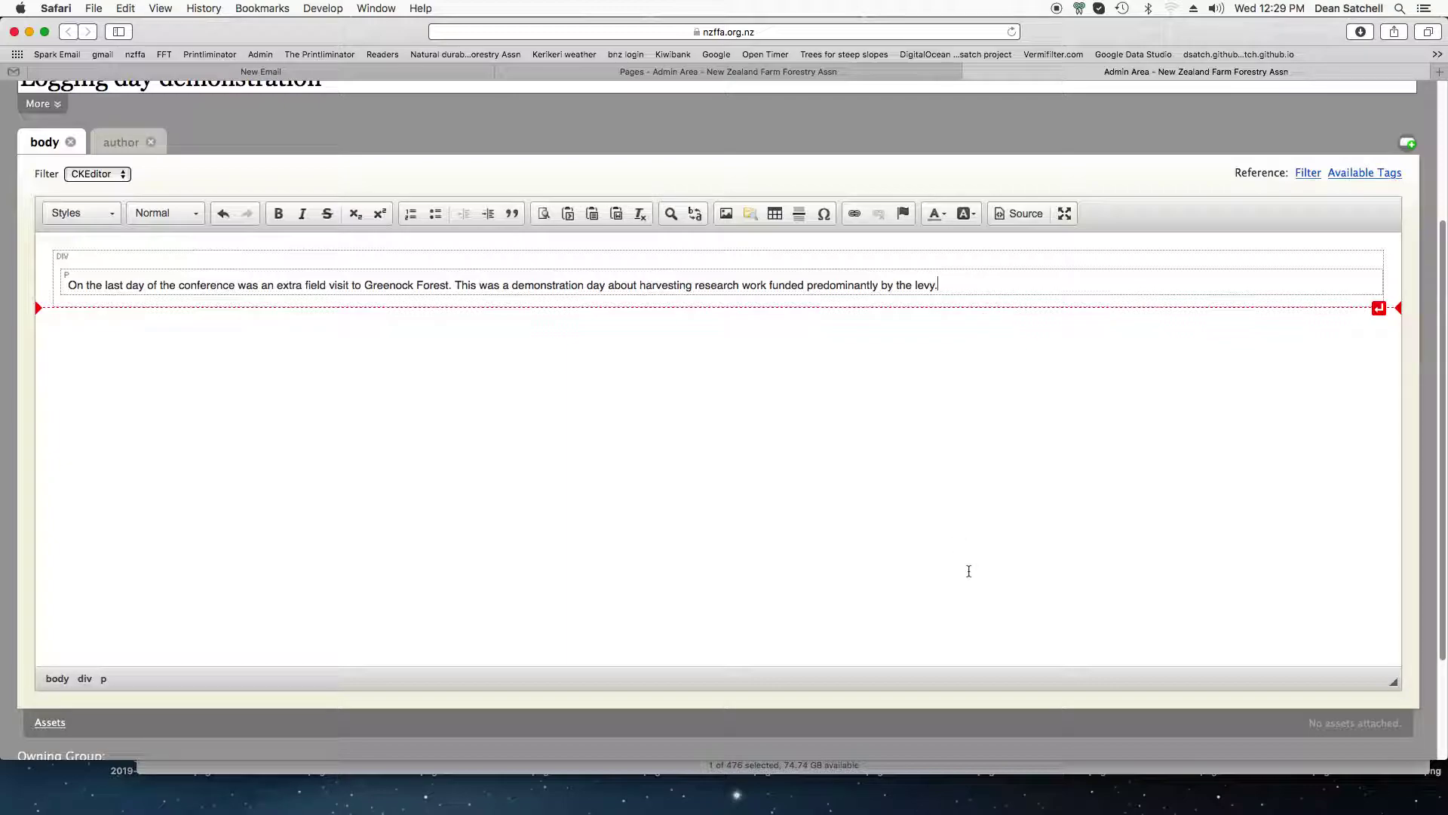
Try a second paragraph inside the div, remove it, and insert an empty paragraph below the div instead
{"action": "key", "text": "Return"}
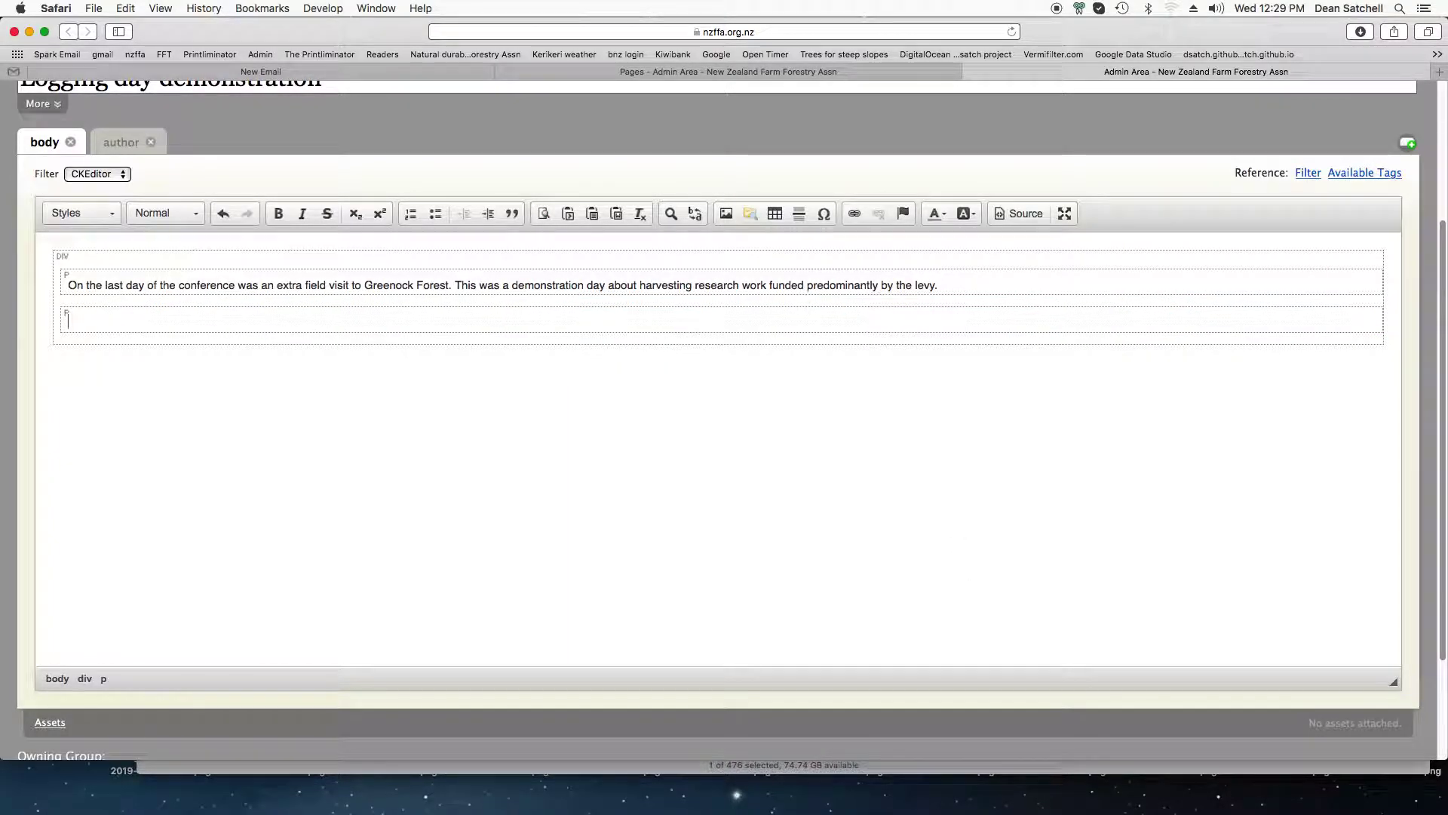
{"action": "key", "text": "BackSpace"}
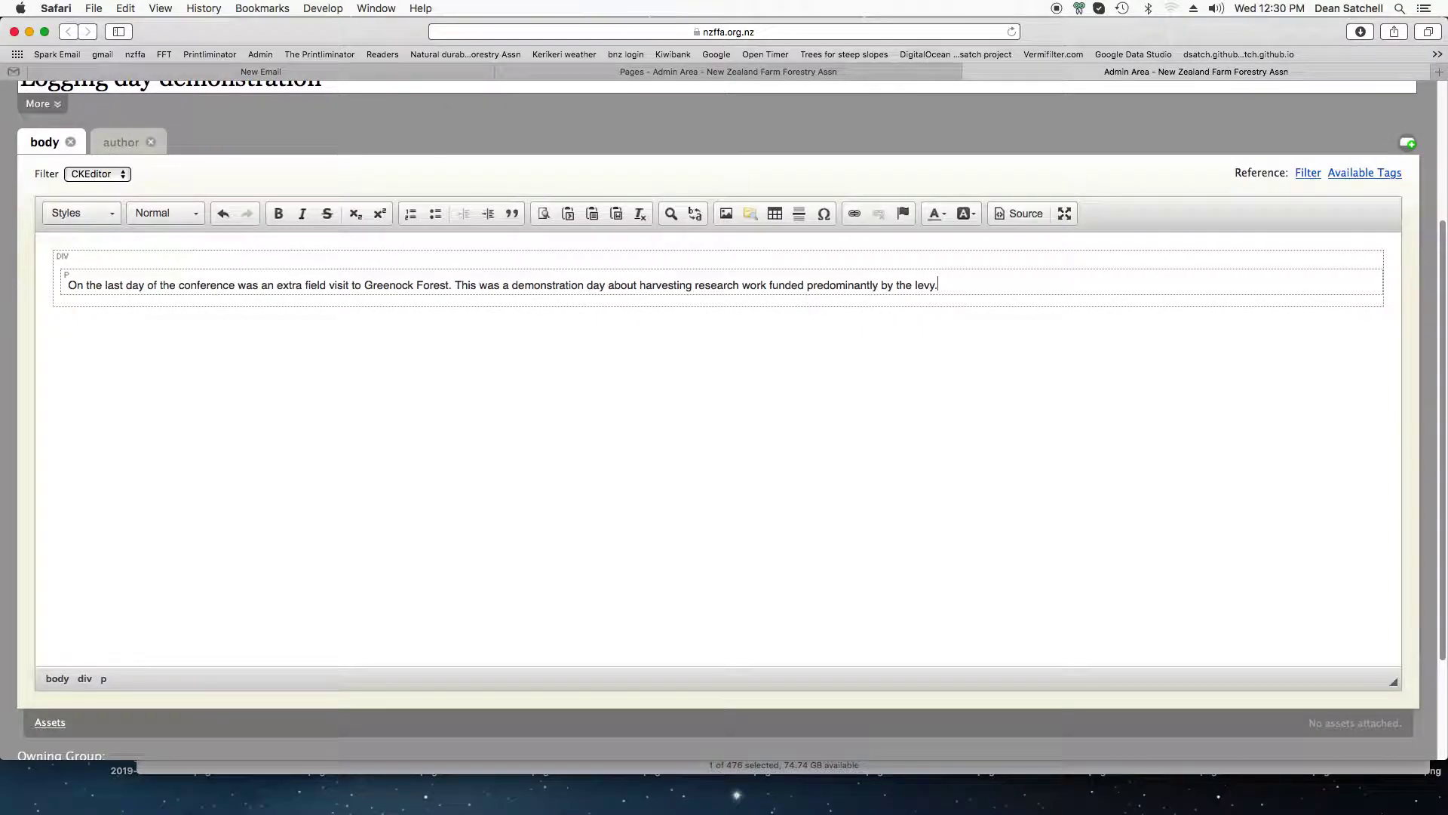
{"action": "mouse_move", "coordinate": [937, 511]}
{"action": "left_click", "coordinate": [1379, 309]}
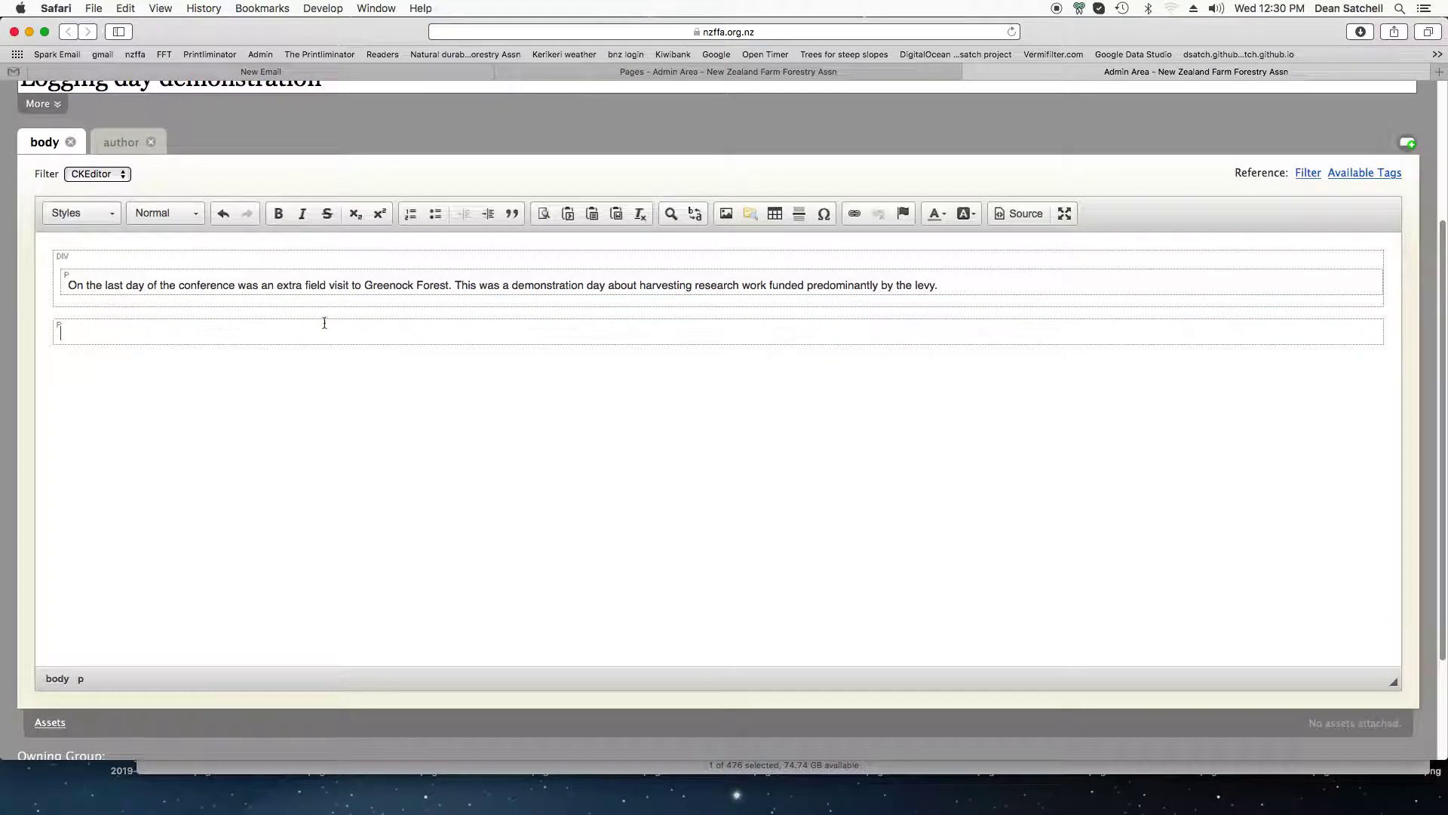
Assign the stylesheet class intro to the div around the opening paragraph
{"action": "right_click", "coordinate": [277, 268]}
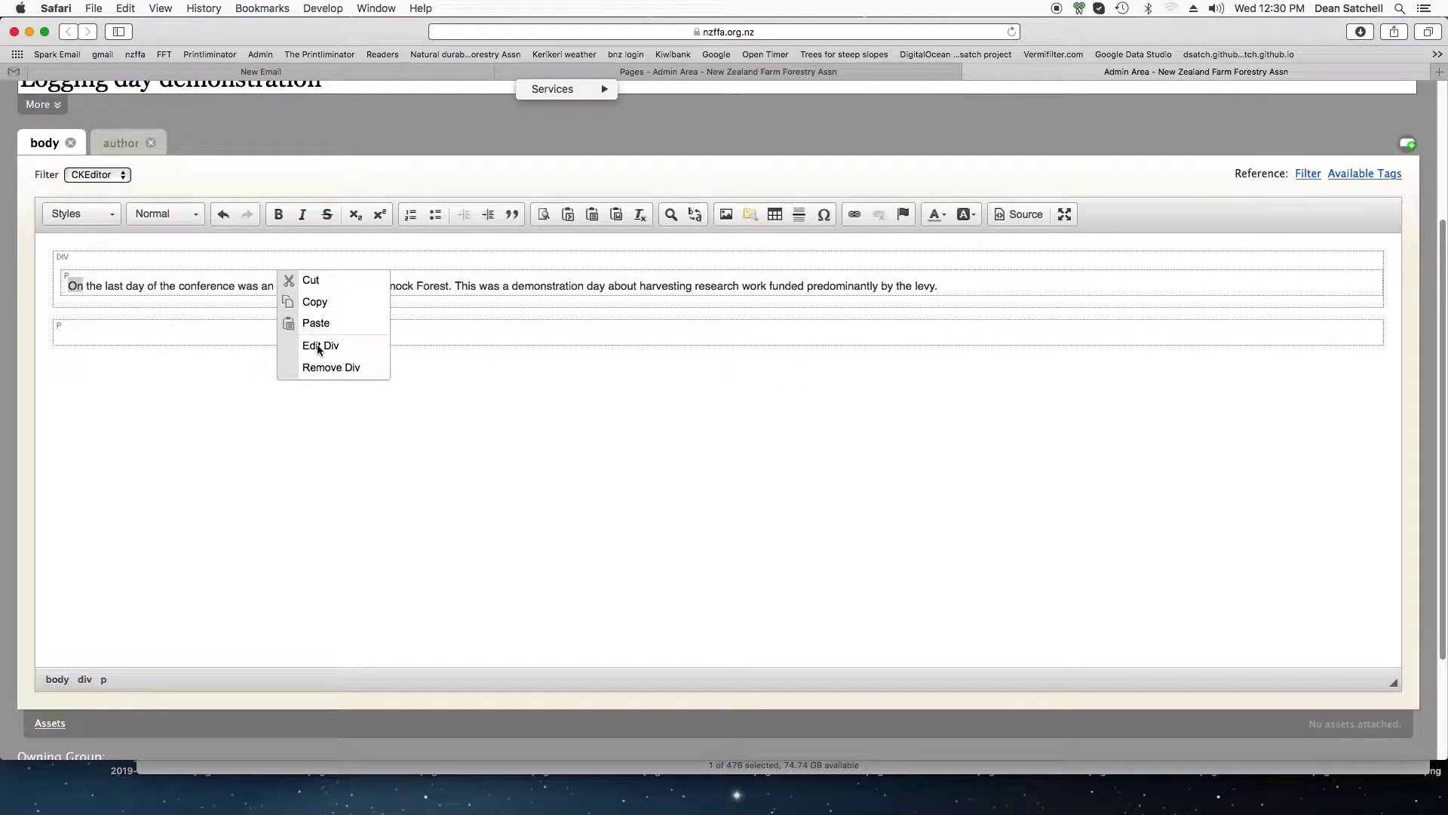
{"action": "left_click", "coordinate": [321, 346]}
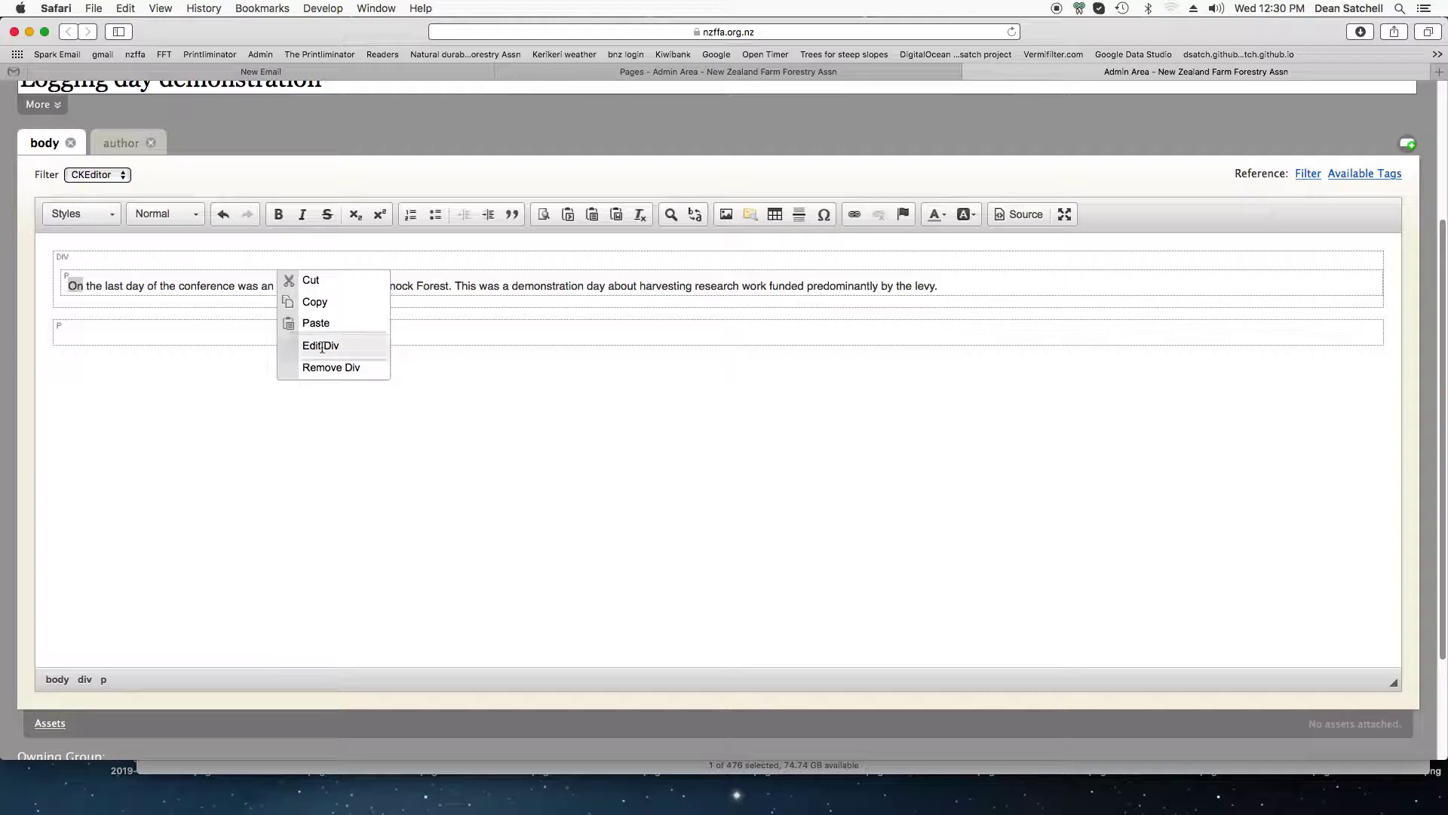
{"action": "left_click", "coordinate": [777, 392]}
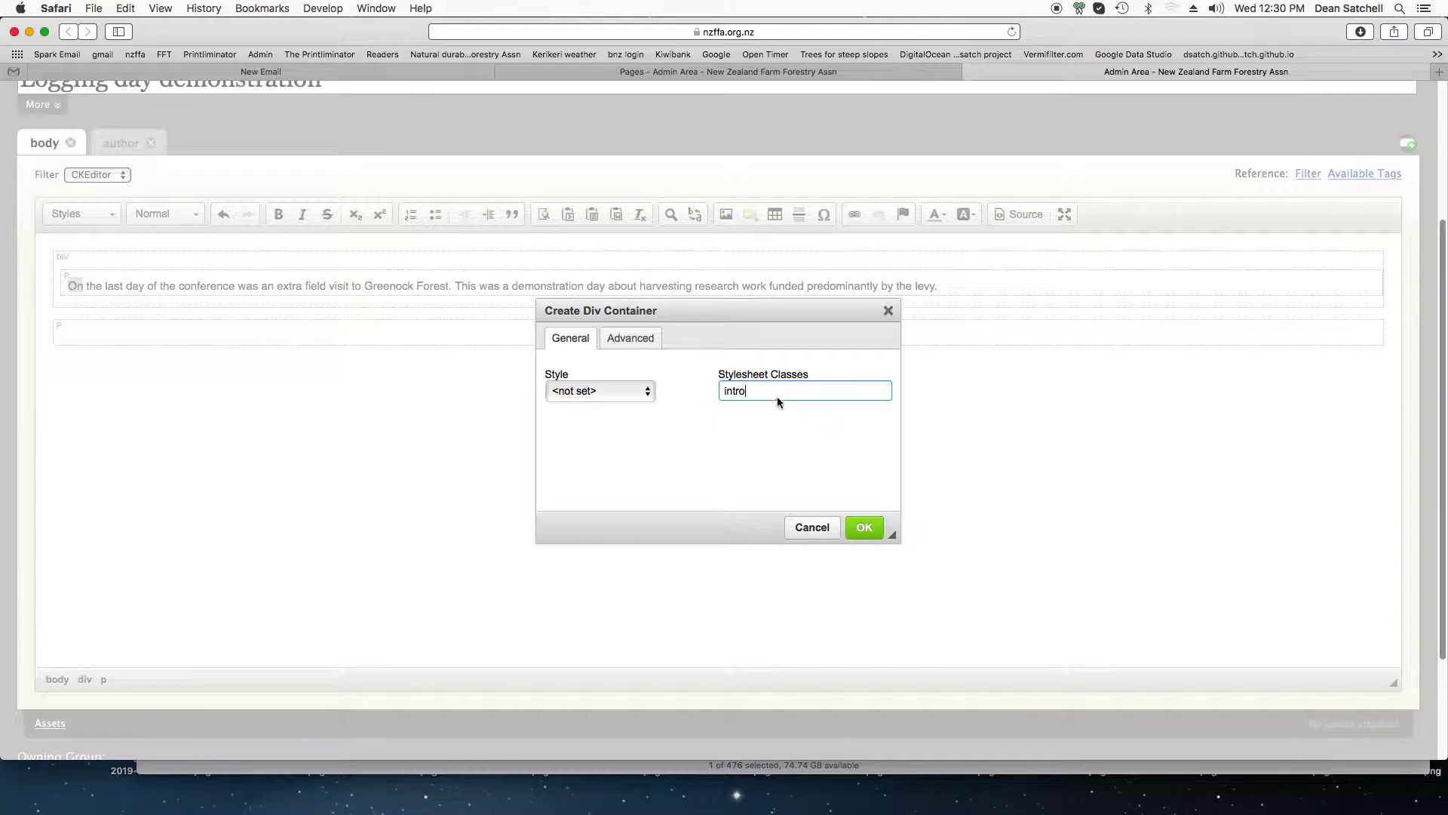
{"action": "left_click", "coordinate": [865, 529]}
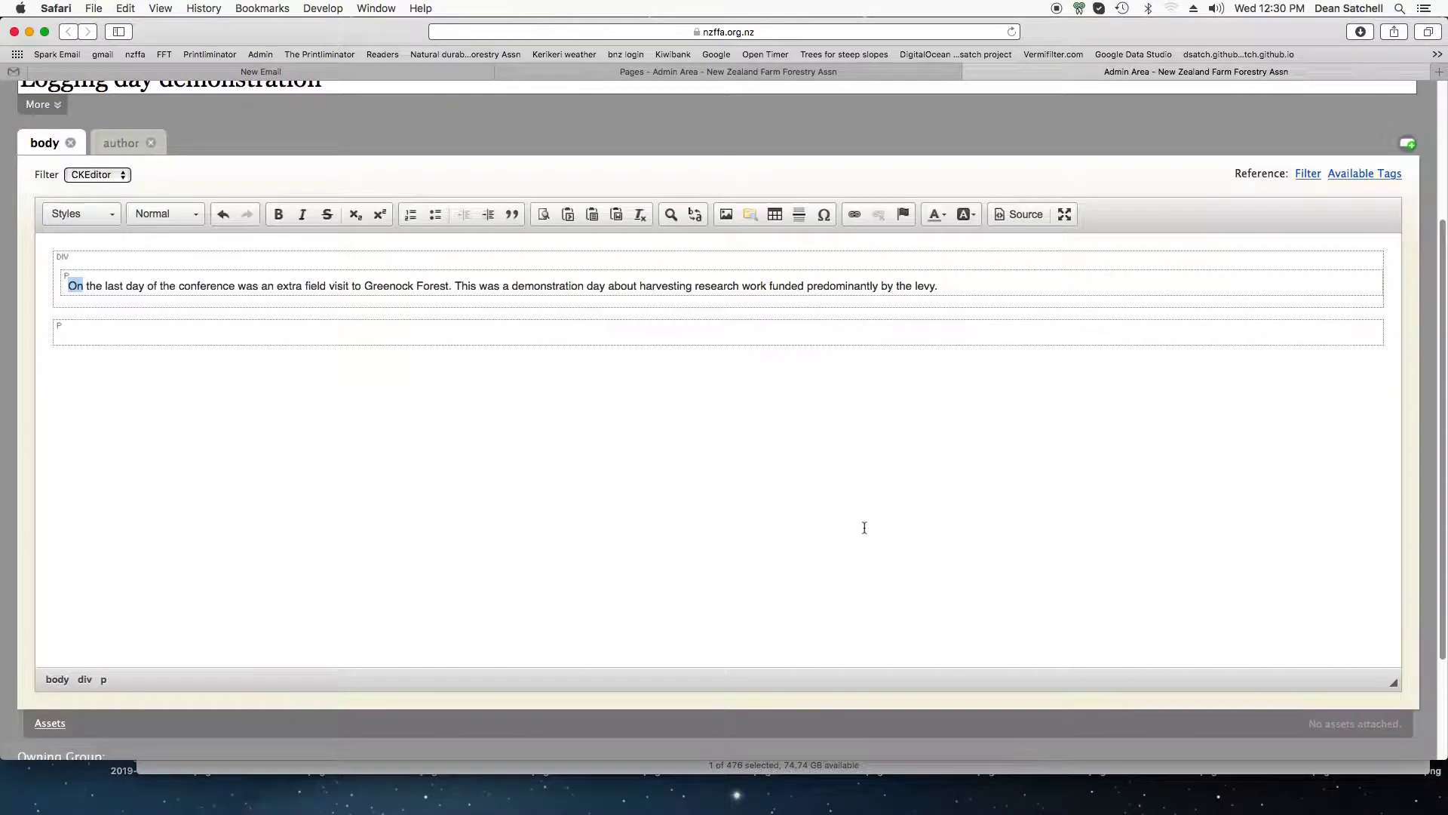
Switch to the February 2018 Tree Grower PDF in Preview and copy both columns of body text on magazine page 11, excluding the introduction
{"action": "left_click", "coordinate": [236, 337]}
{"action": "scroll", "coordinate": [10, 468], "scroll_direction": "down", "scroll_amount": 2}
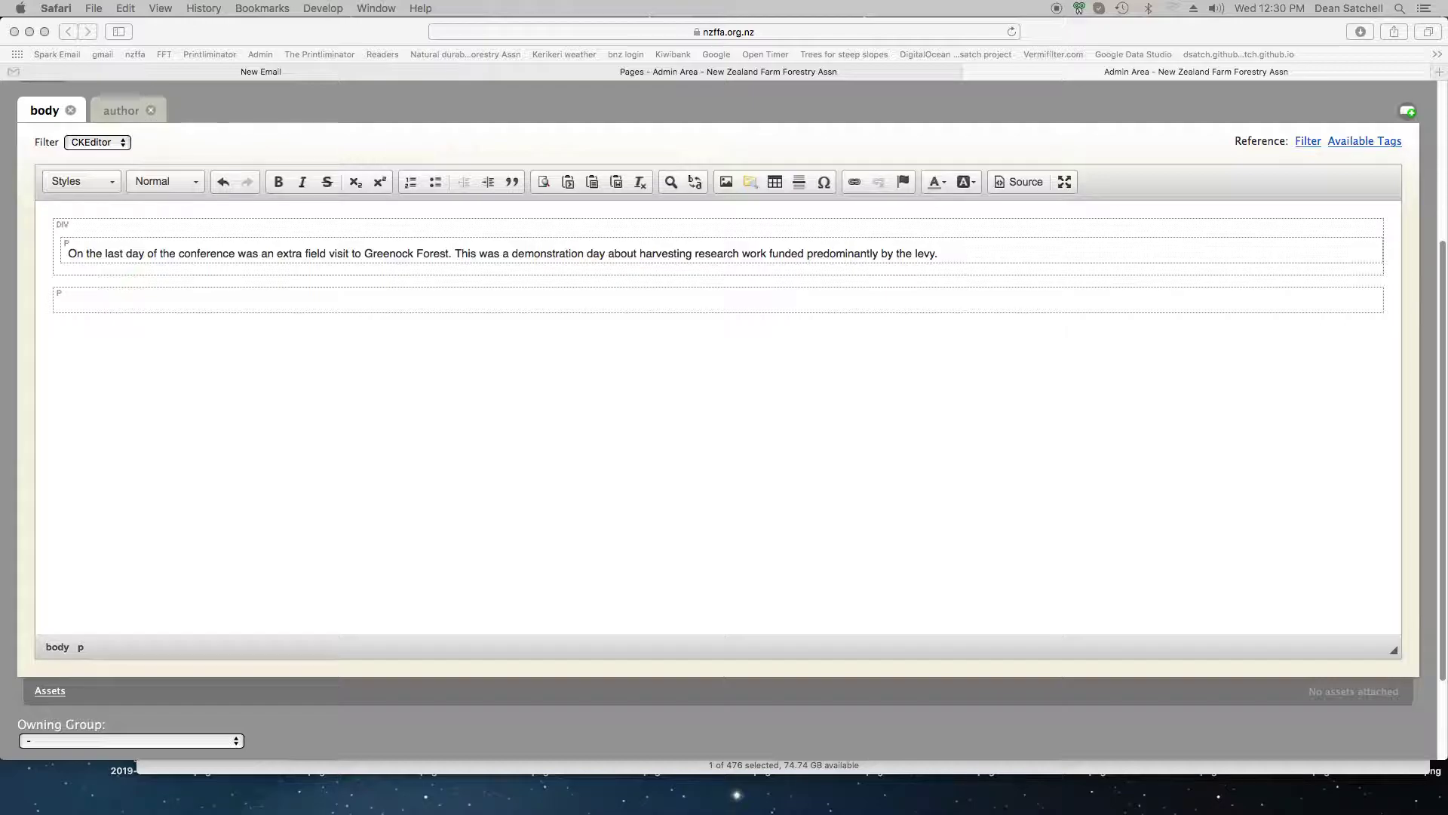
{"action": "key", "text": "super+Tab"}
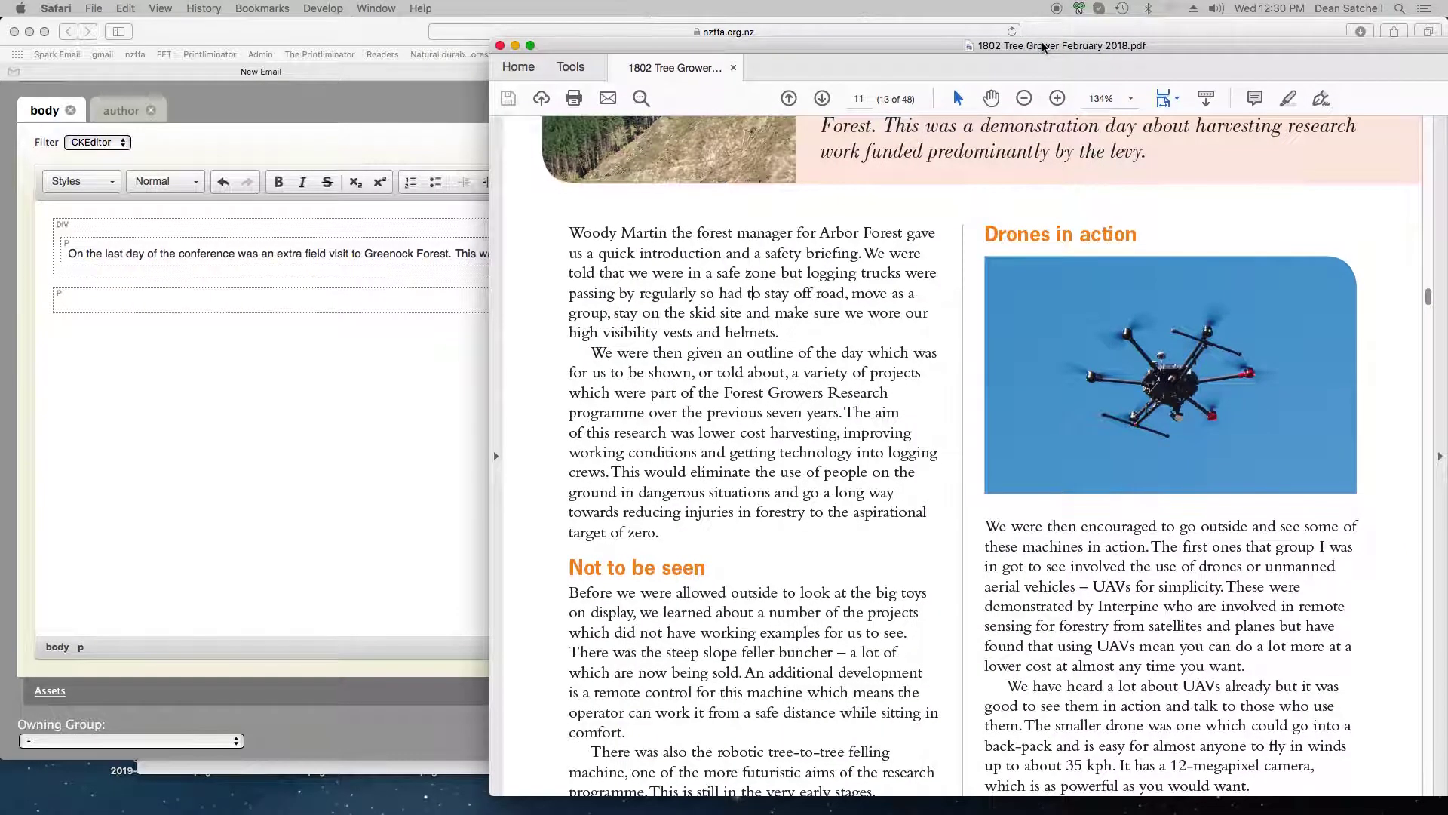
{"action": "key", "text": "super+Tab"}
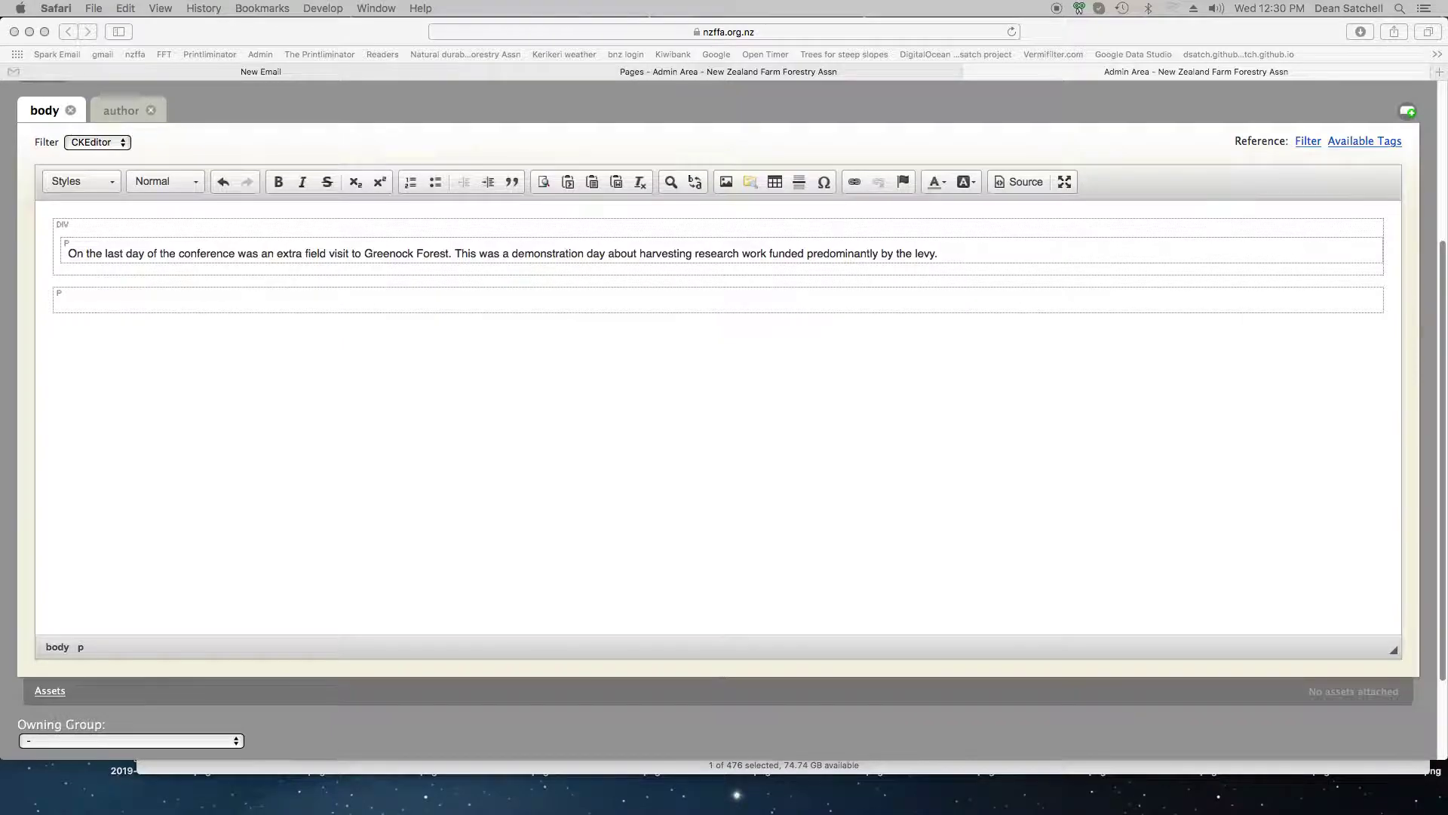
{"action": "key", "text": "super+Tab"}
{"action": "left_click_drag", "start_coordinate": [662, 5], "coordinate": [704, 5]}
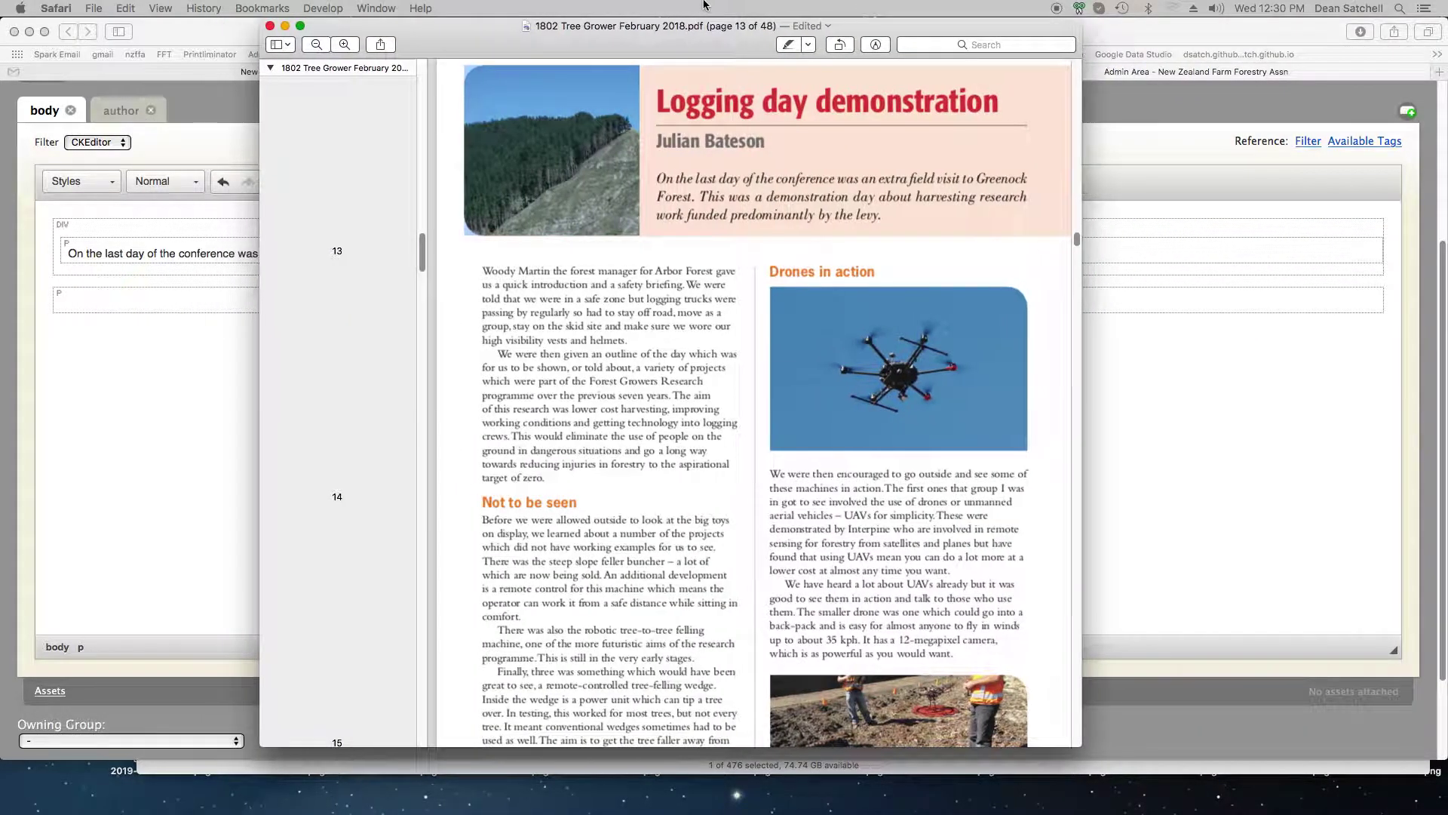
{"action": "left_click", "coordinate": [490, 266]}
{"action": "left_click_drag", "start_coordinate": [490, 266], "coordinate": [956, 655]}
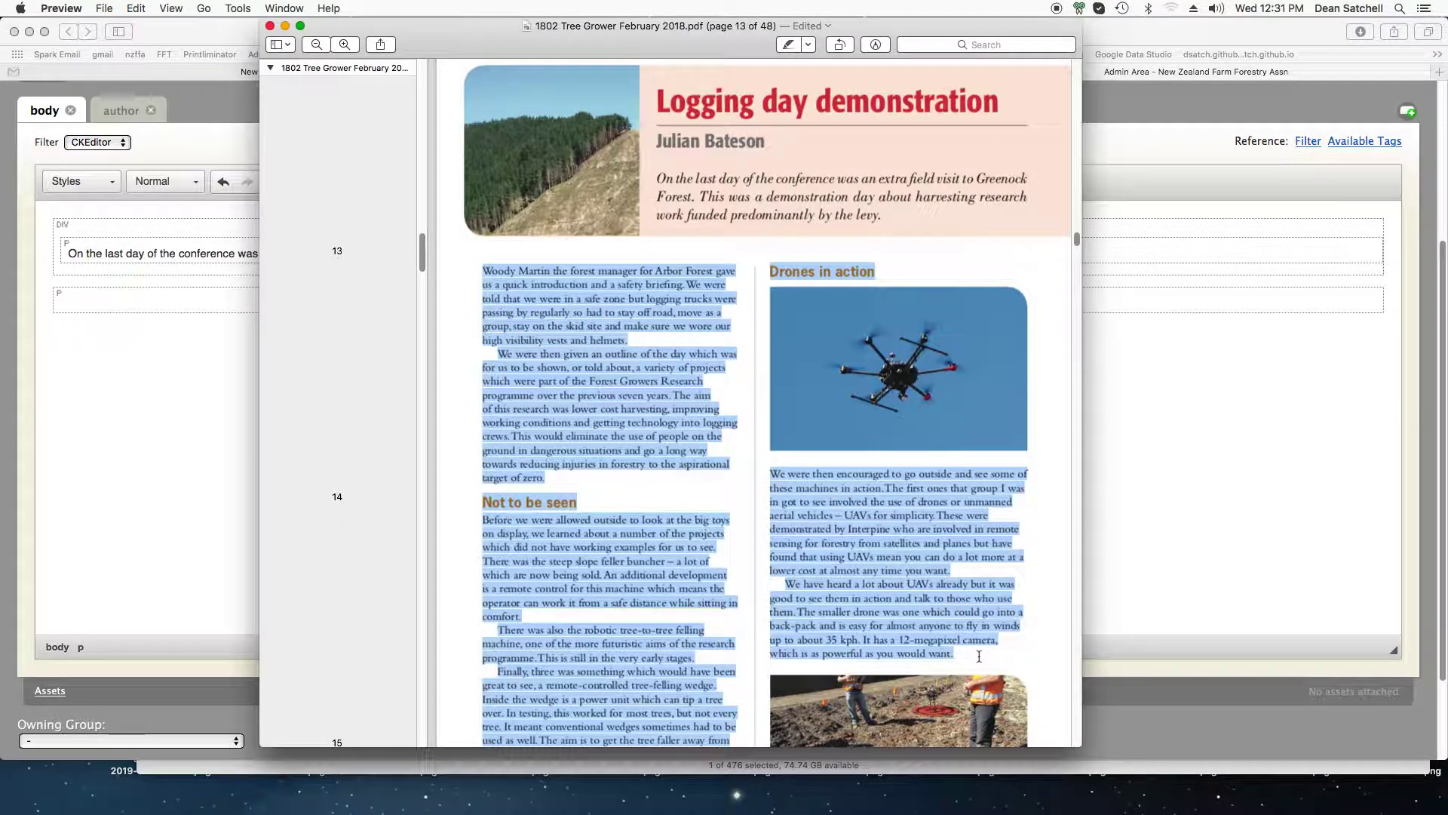
{"action": "scroll", "coordinate": [1045, 449], "scroll_direction": "down", "scroll_amount": 5}
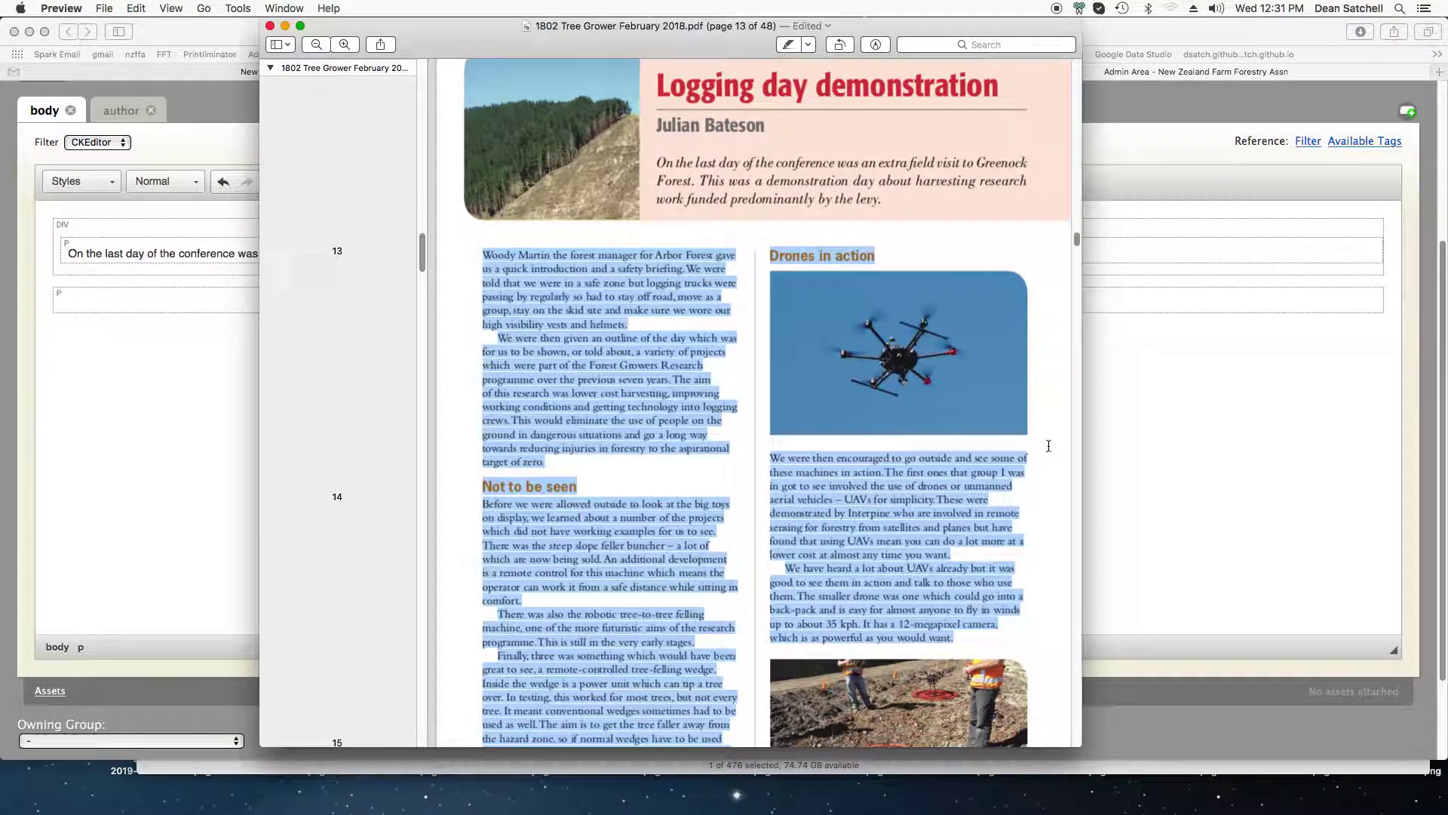
{"action": "scroll", "coordinate": [1049, 446], "scroll_direction": "up", "scroll_amount": 4}
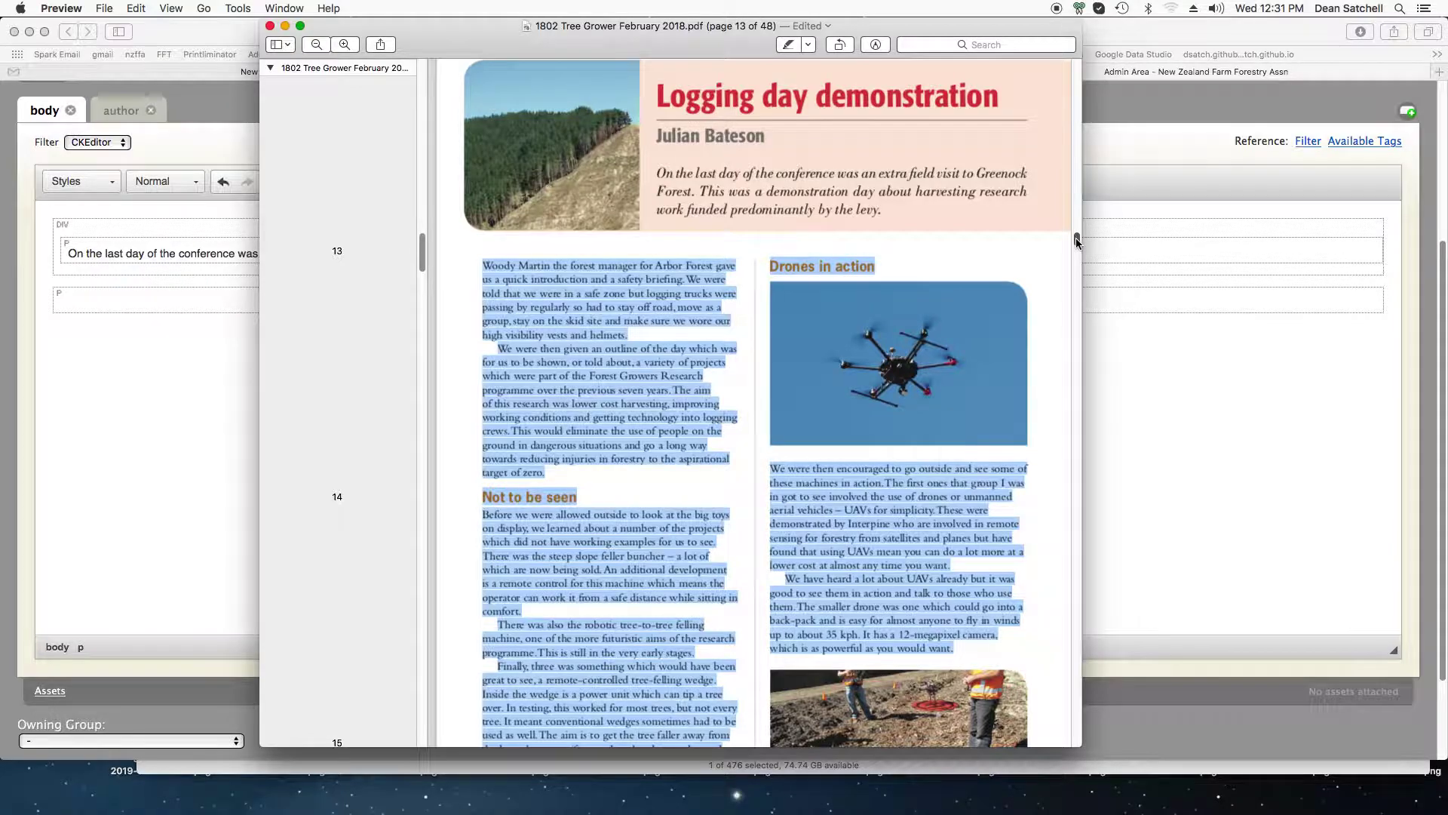
{"action": "scroll", "coordinate": [1076, 240], "scroll_direction": "down", "scroll_amount": 10}
{"action": "scroll", "coordinate": [1076, 242], "scroll_direction": "up", "scroll_amount": 8}
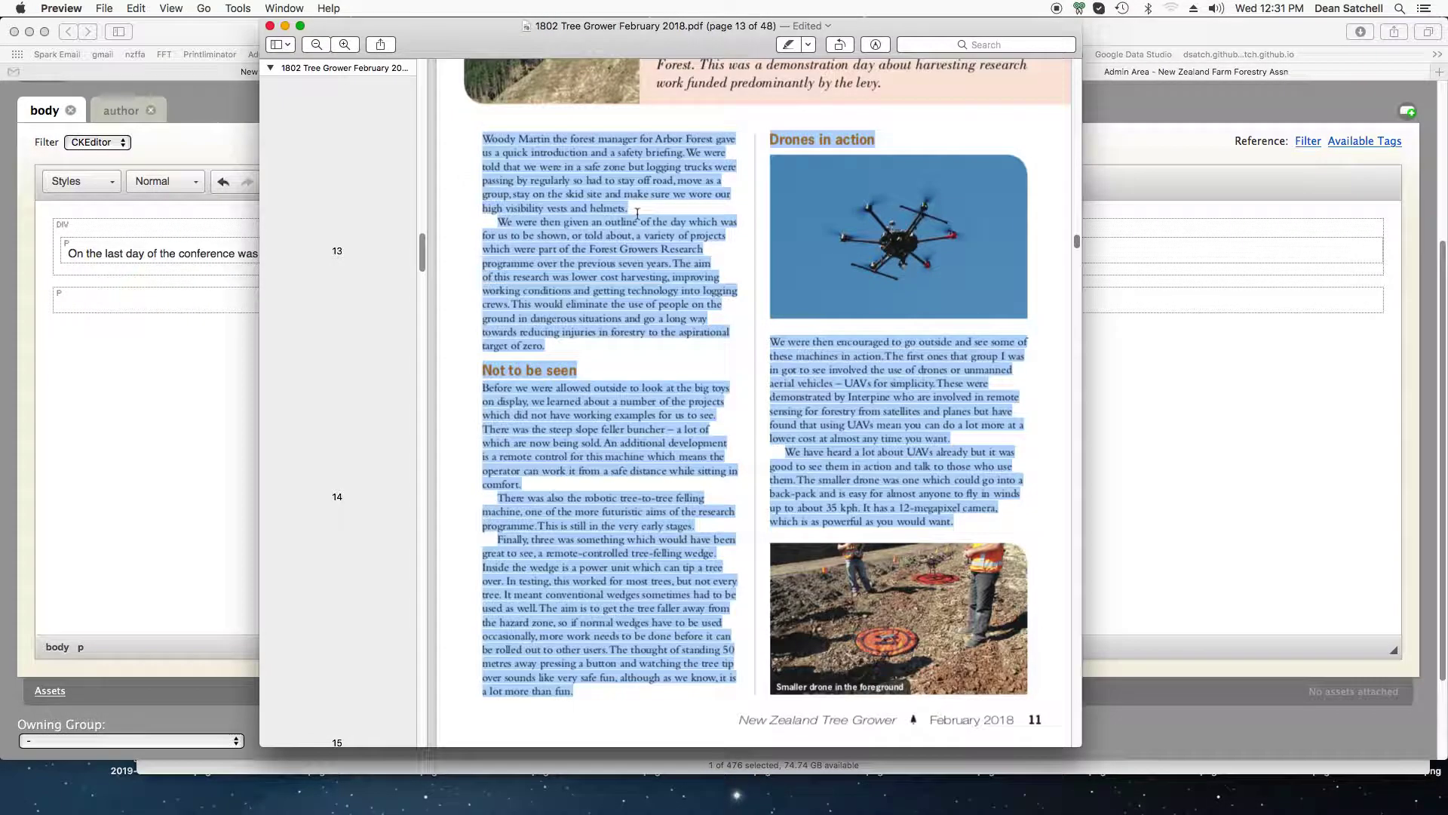
{"action": "right_click", "coordinate": [587, 226]}
{"action": "left_click", "coordinate": [617, 271]}
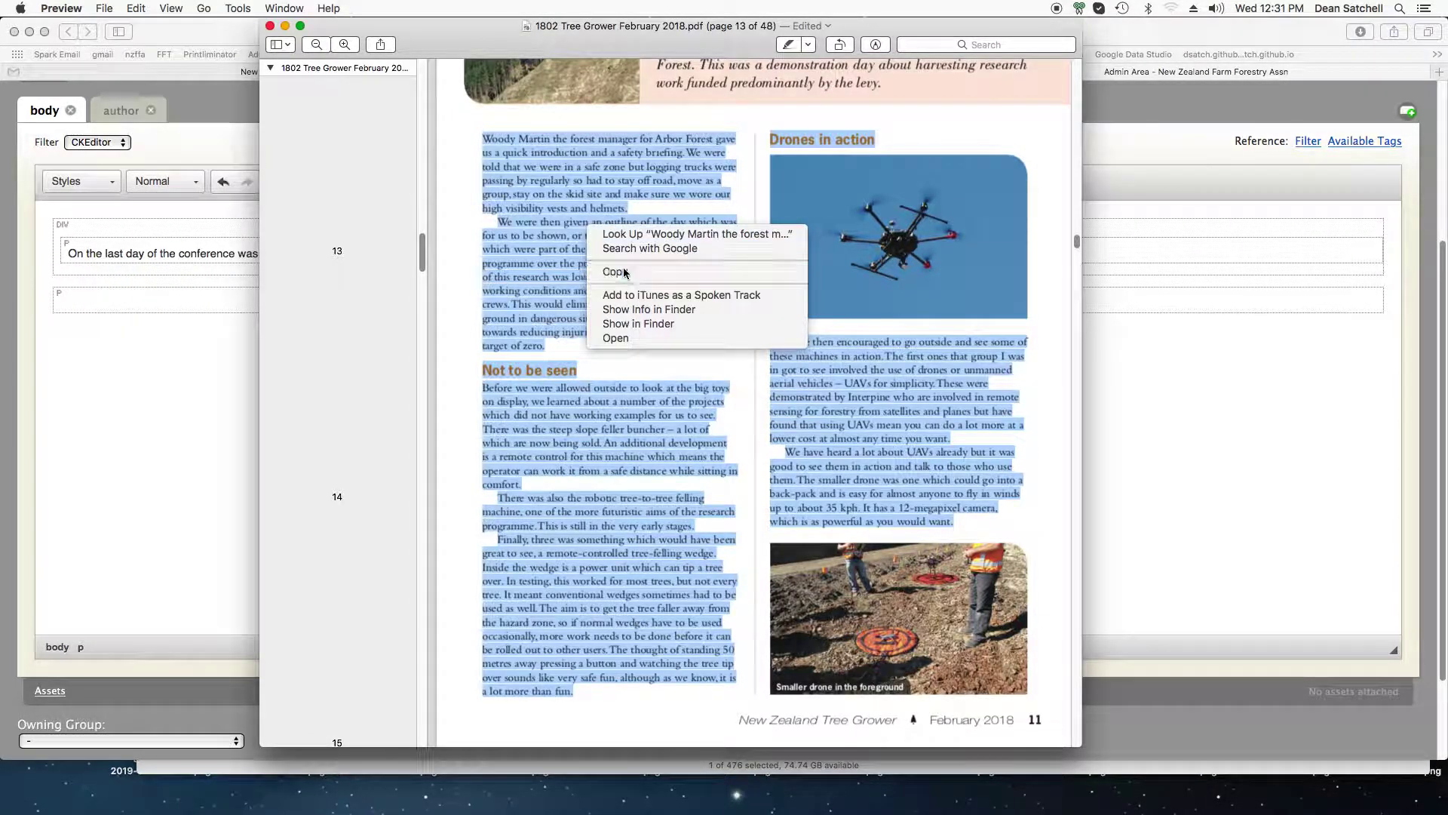
Back in Safari, paste the copied page 11 text into the empty paragraph below the div and add an empty paragraph at the end
{"action": "key", "text": "super+Tab"}
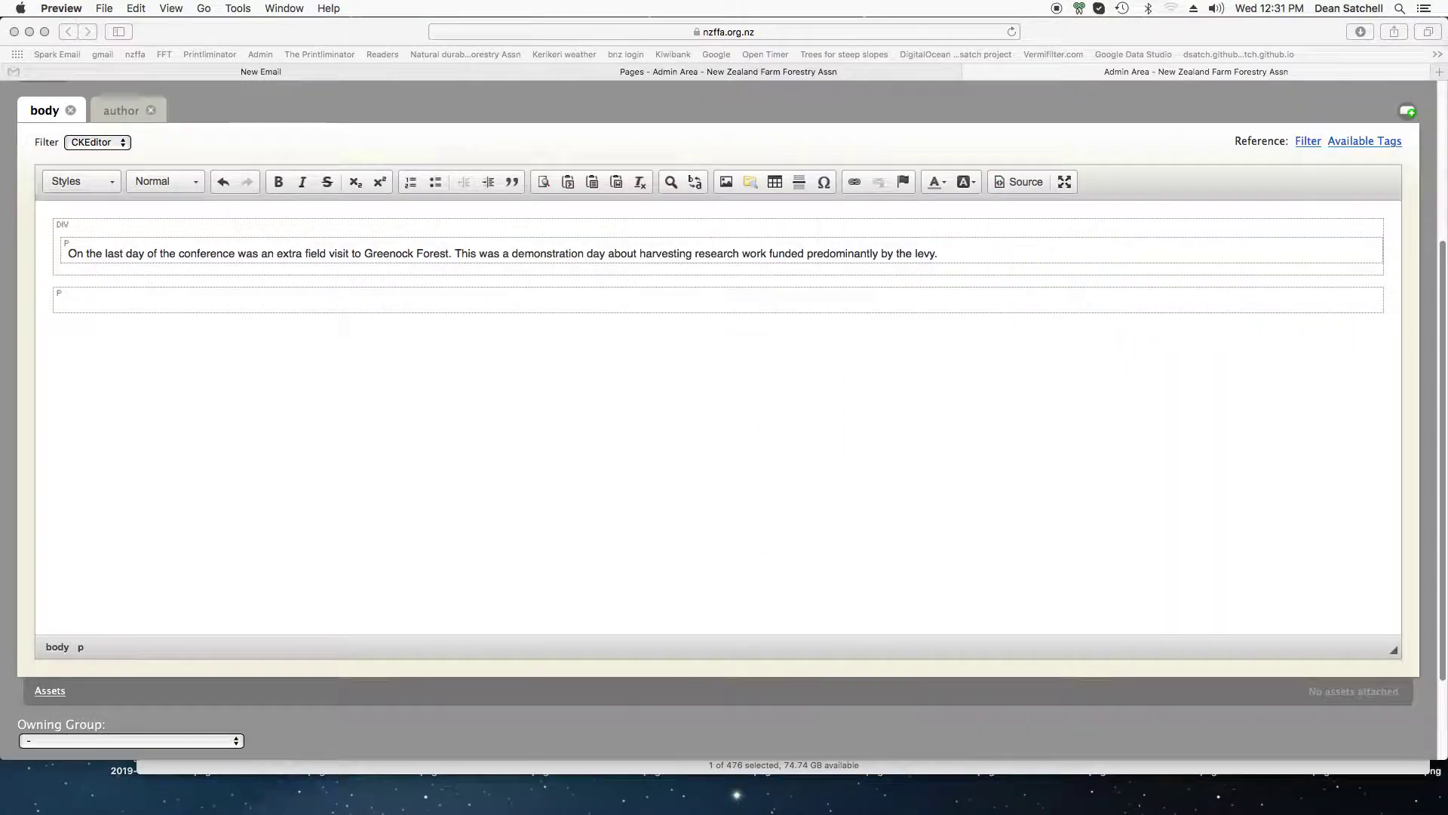
{"action": "left_click", "coordinate": [98, 303]}
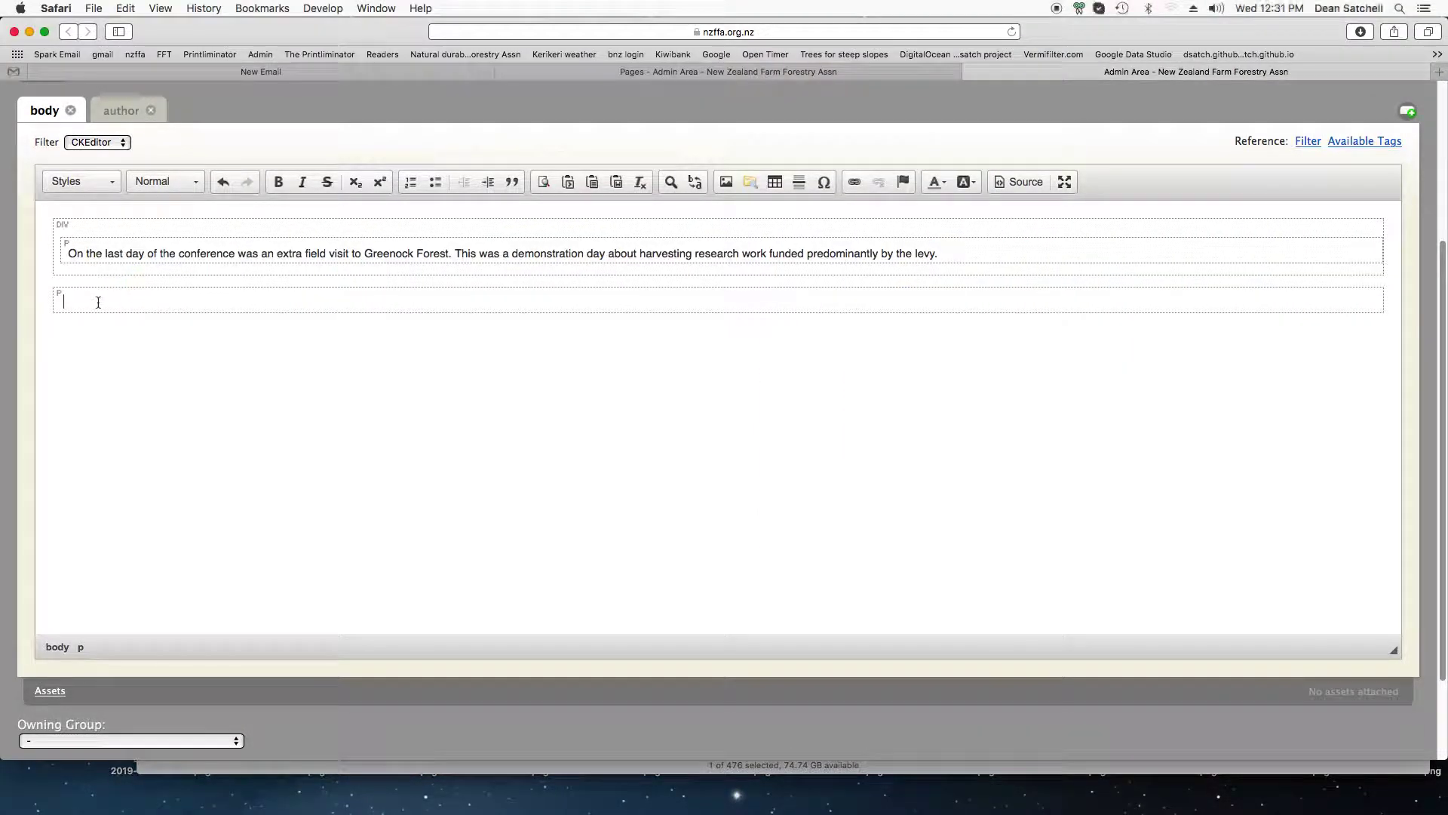
{"action": "left_click", "coordinate": [126, 8]}
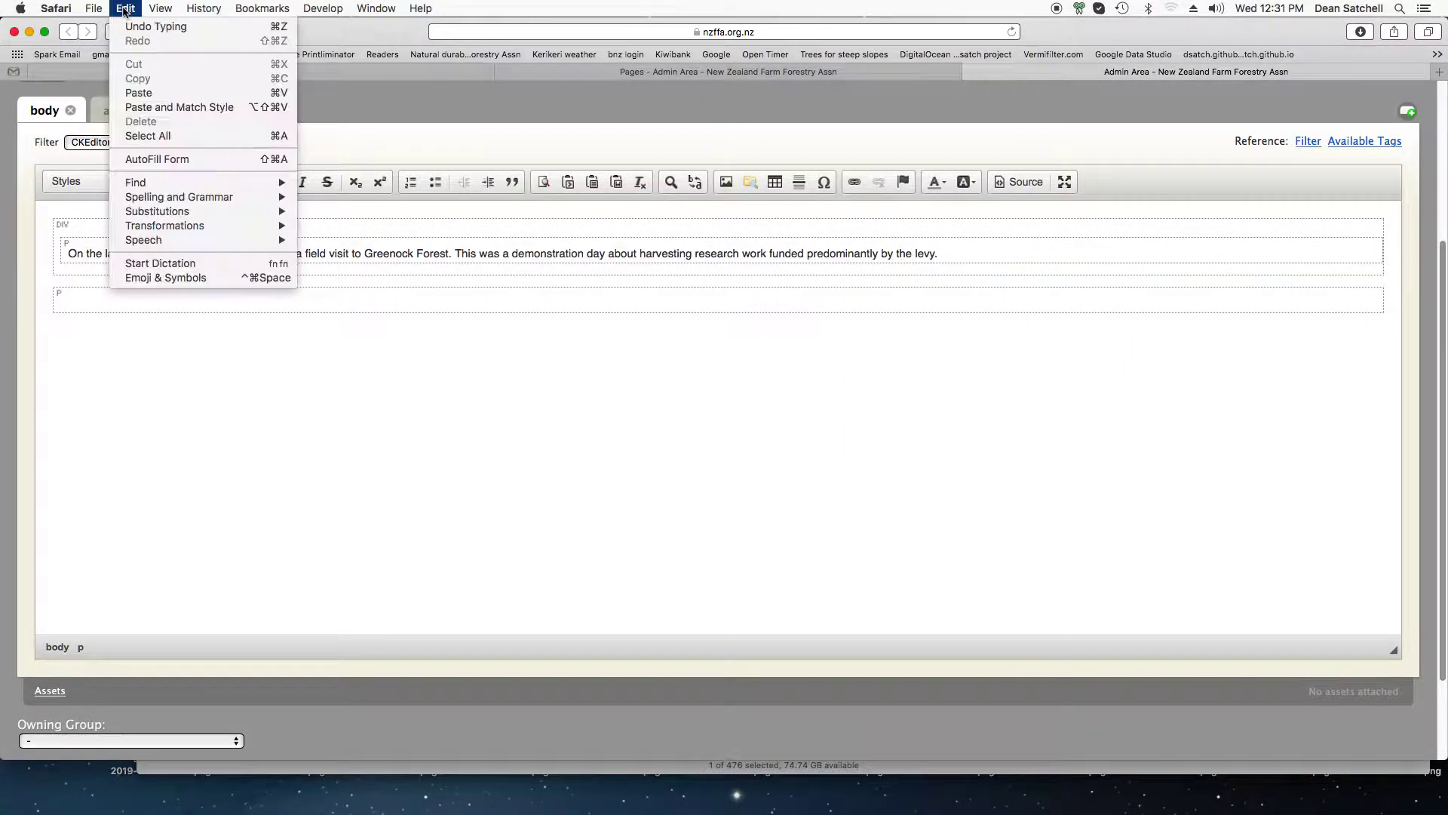
{"action": "left_click", "coordinate": [147, 94]}
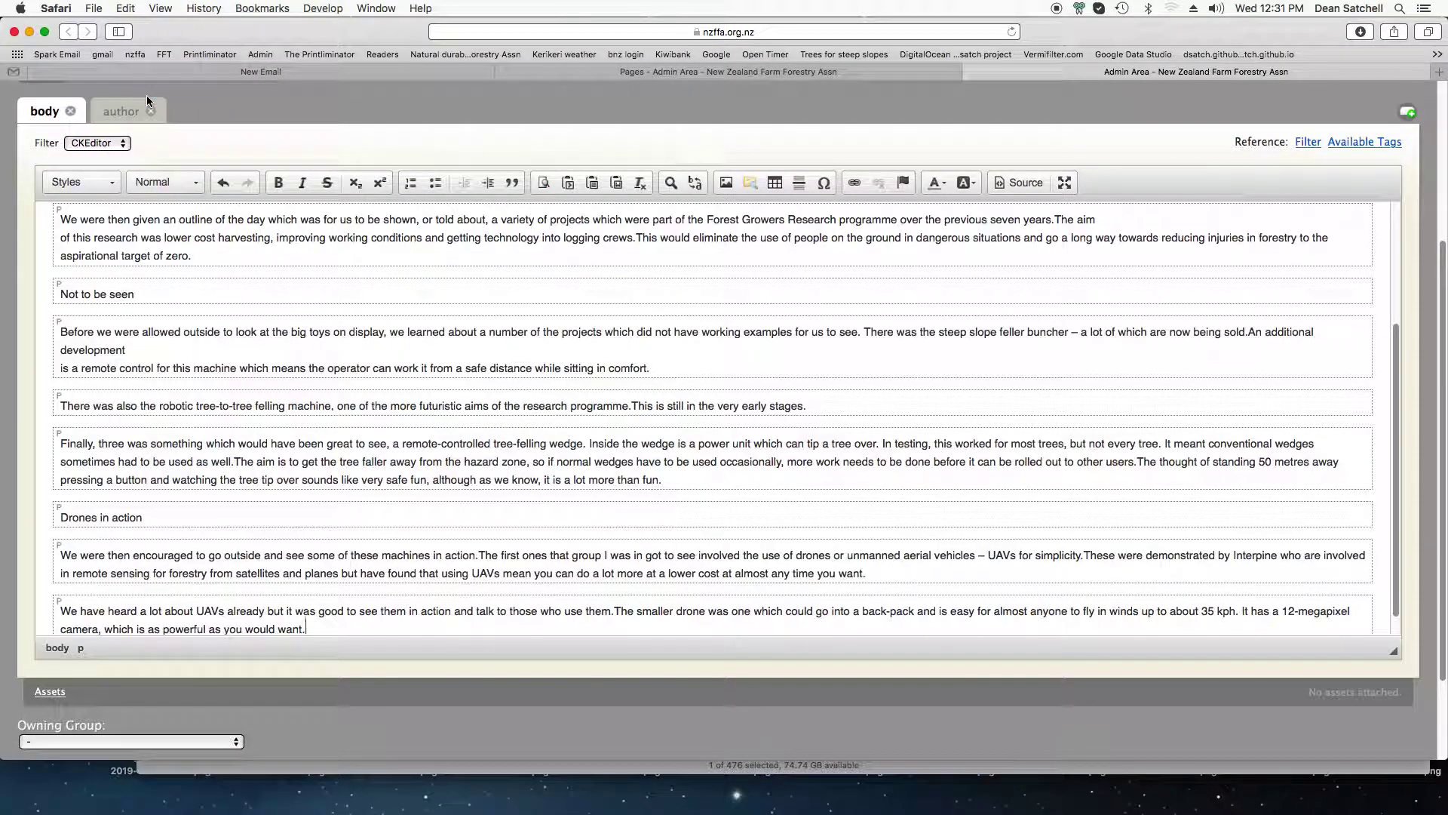
{"action": "scroll", "coordinate": [324, 424], "scroll_direction": "down", "scroll_amount": 2}
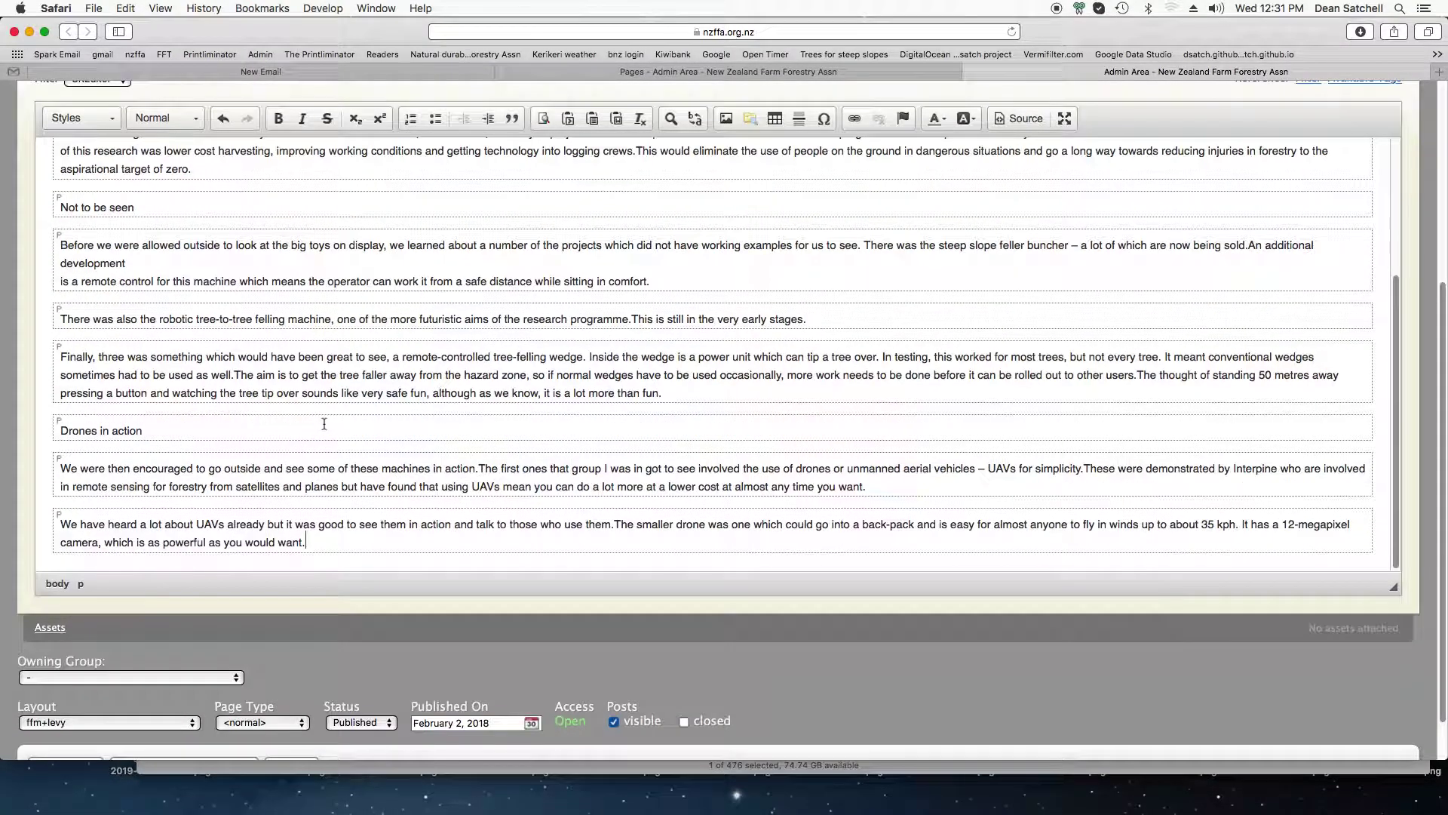
{"action": "key", "text": "Return"}
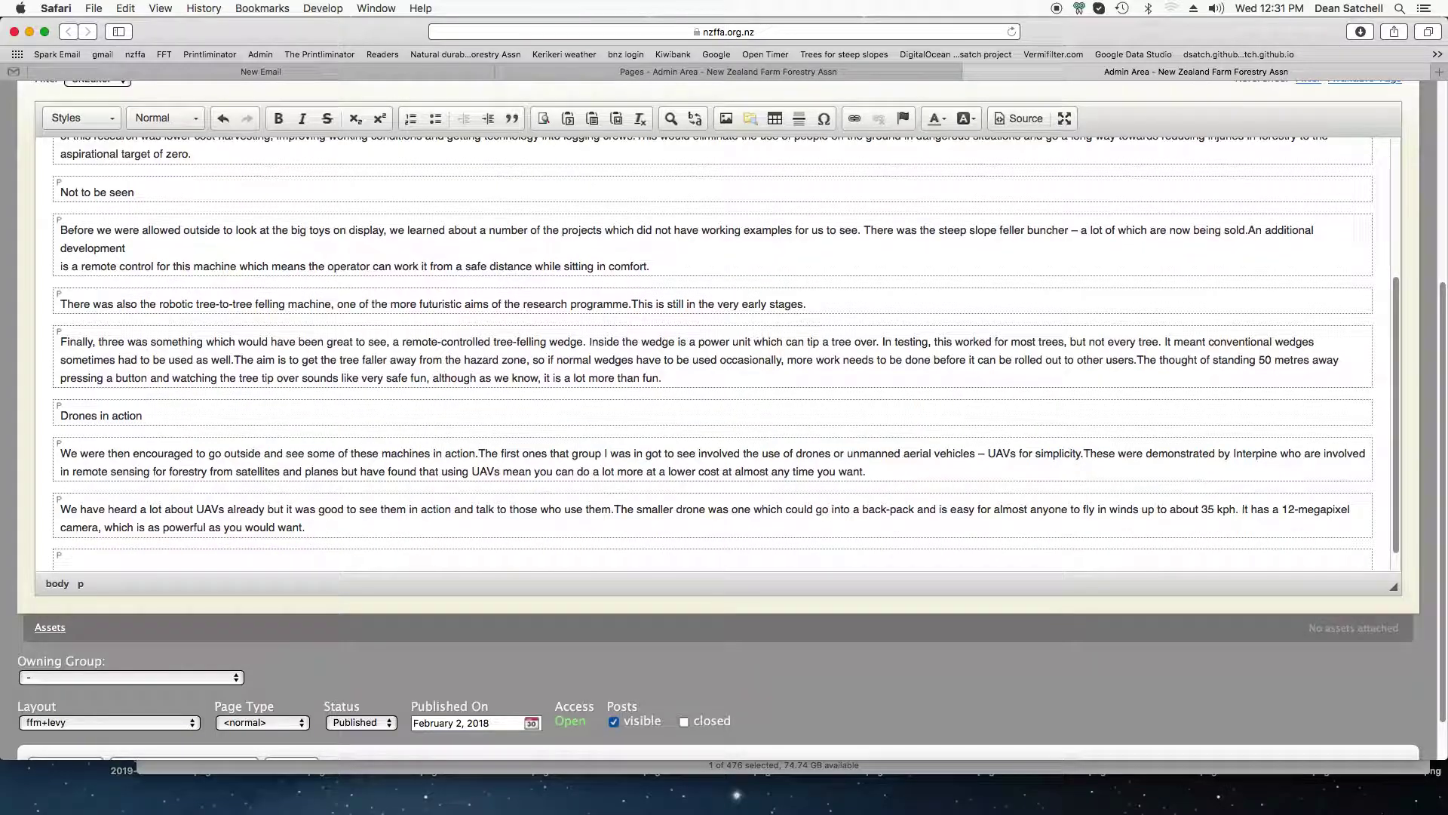
Return to the PDF in Preview and copy all article text on magazine page 12, from "For those not used to piloting" onward
{"action": "left_click", "coordinate": [1081, 11]}
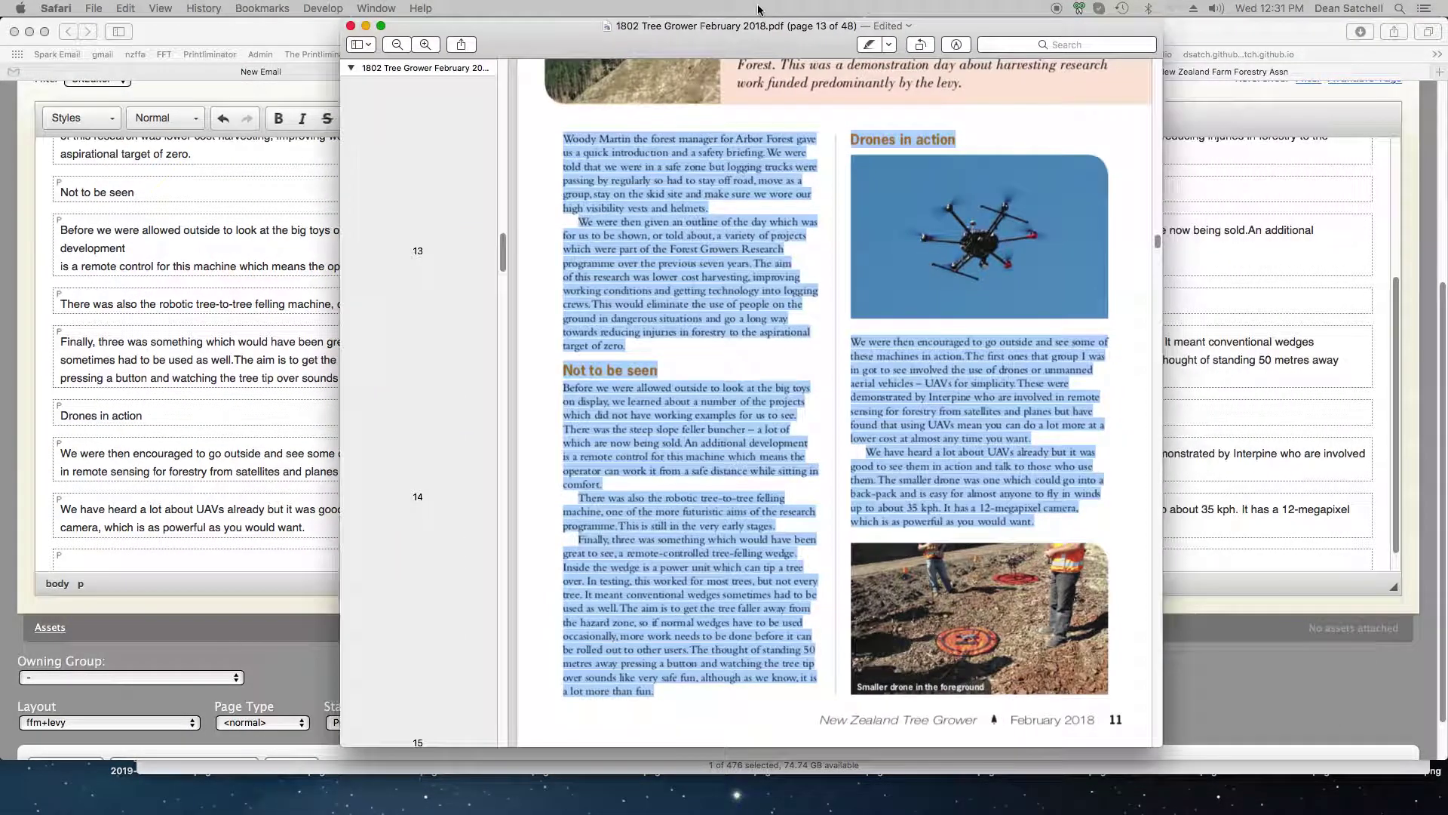
{"action": "scroll", "coordinate": [848, 343], "scroll_direction": "down", "scroll_amount": 7}
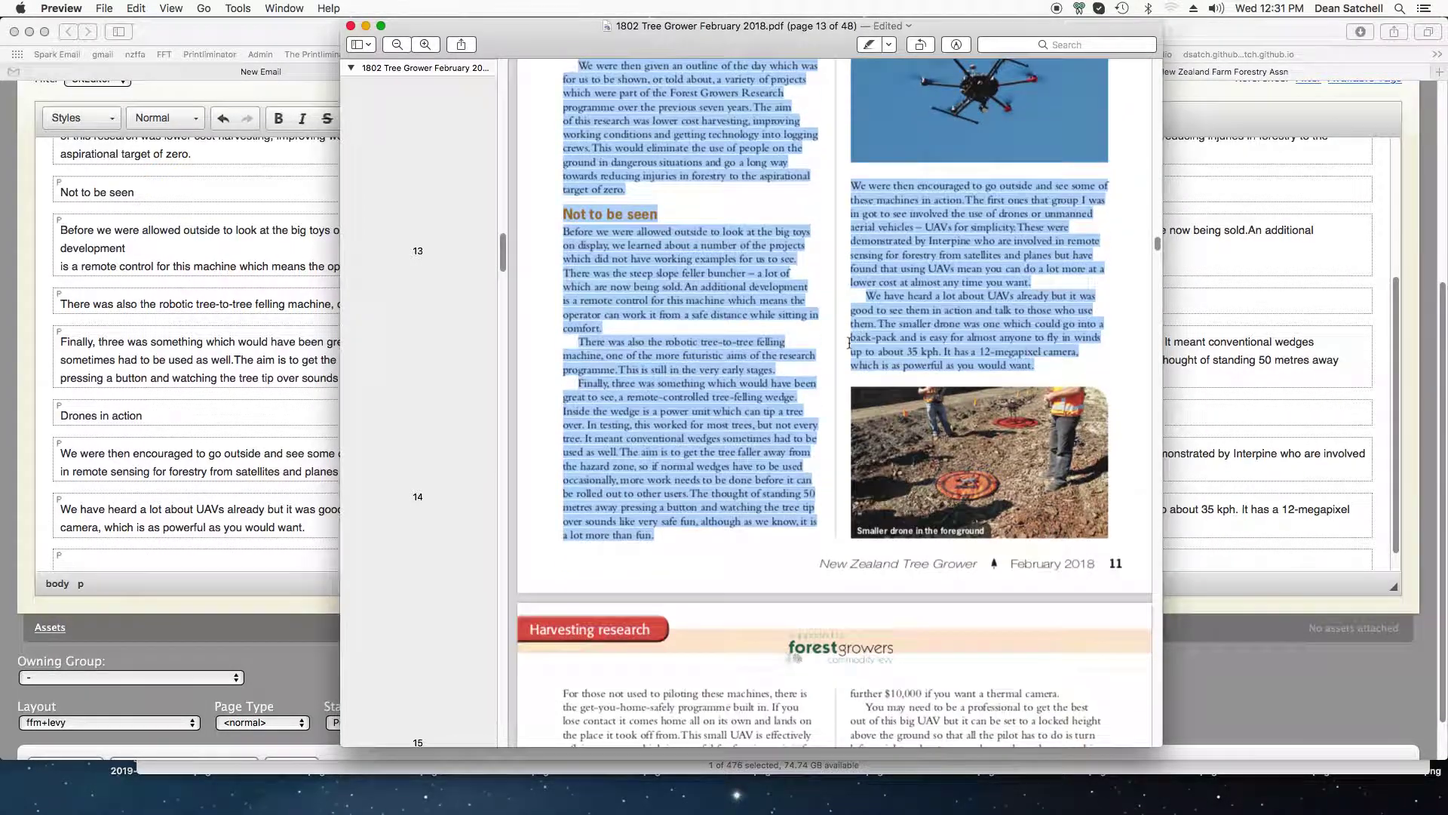
{"action": "scroll", "coordinate": [849, 345], "scroll_direction": "down", "scroll_amount": 10}
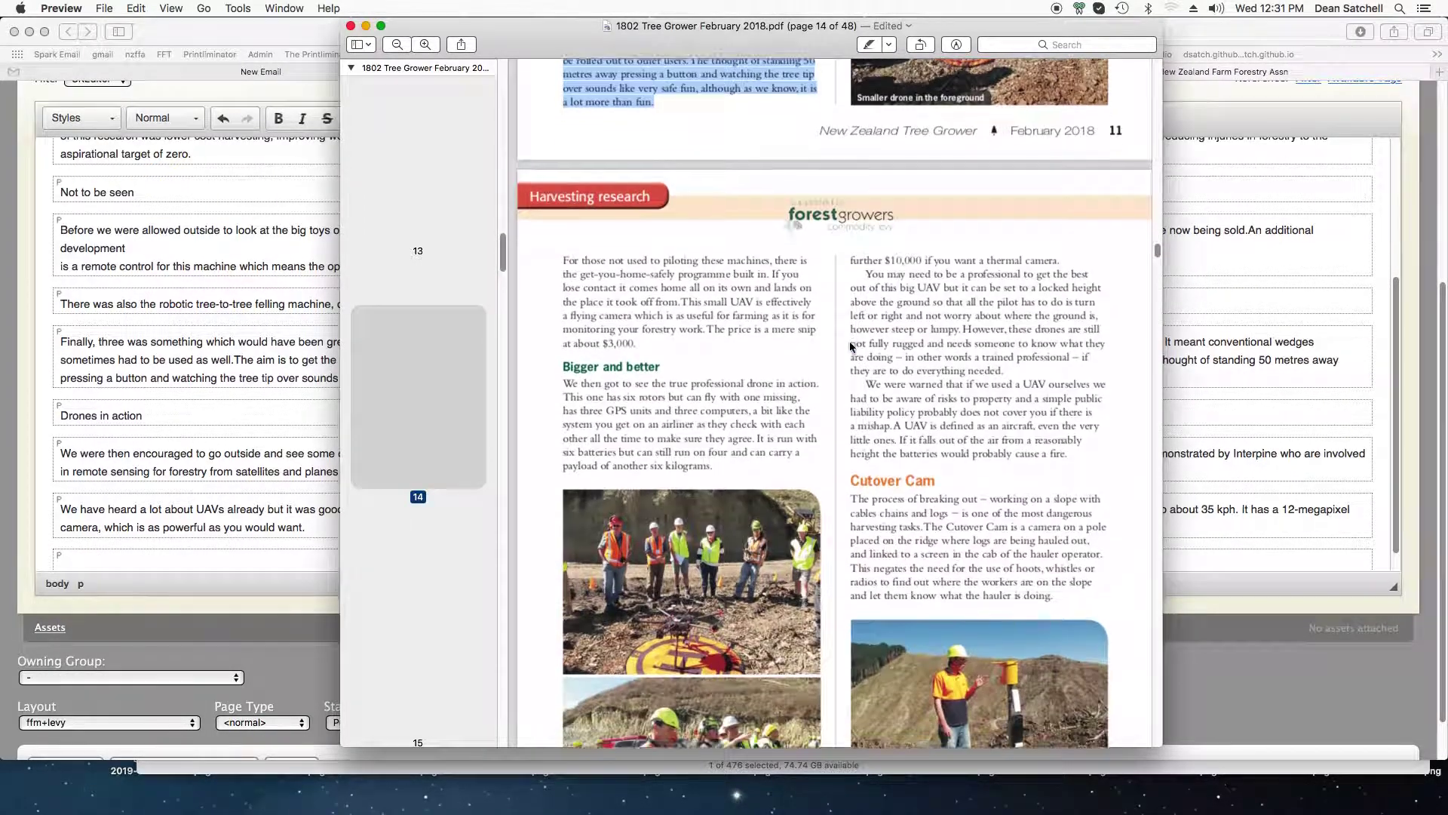
{"action": "left_click_drag", "start_coordinate": [563, 199], "coordinate": [1061, 533]}
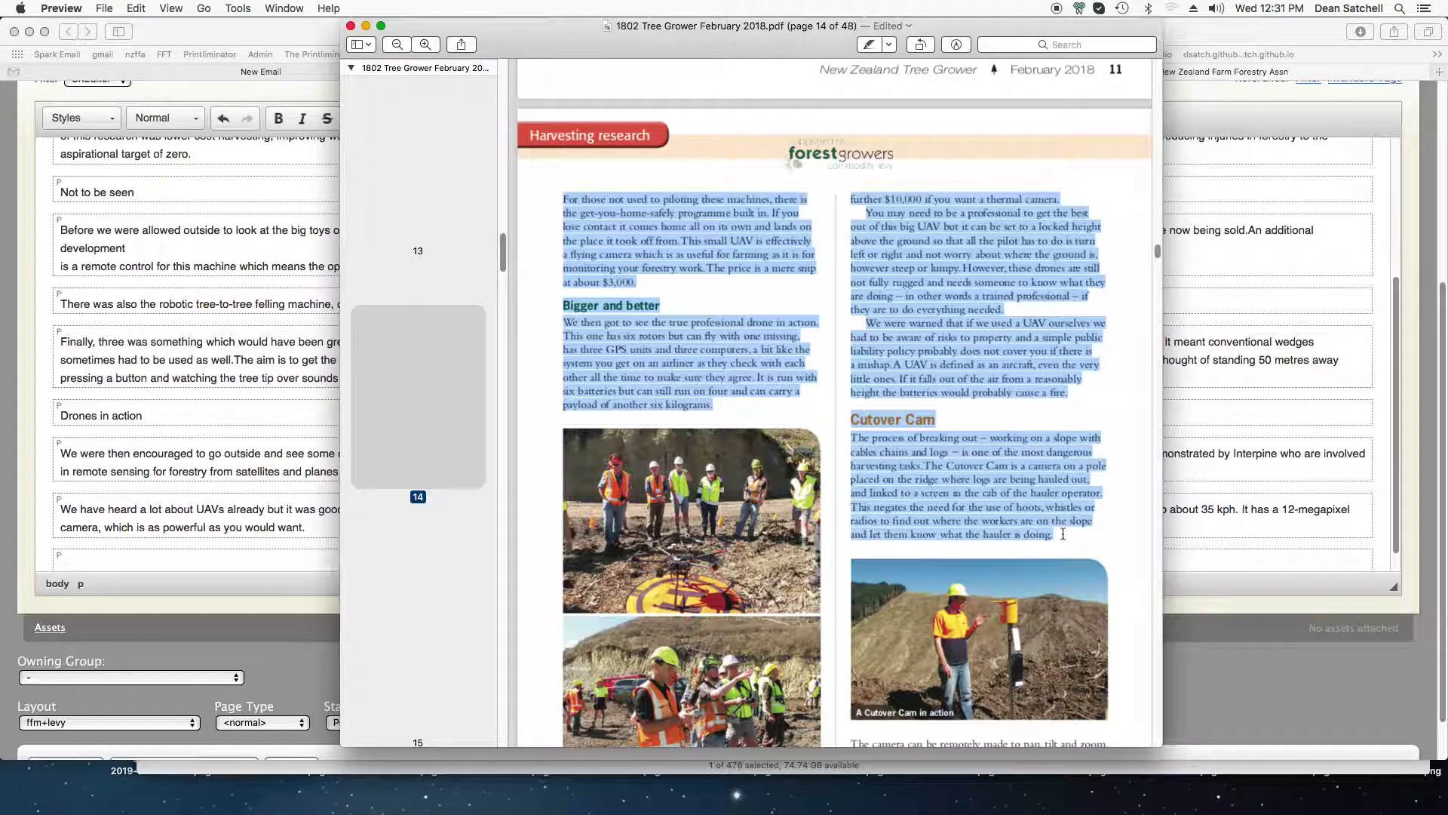
{"action": "left_click_drag", "start_coordinate": [1062, 533], "coordinate": [1098, 693]}
{"action": "scroll", "coordinate": [728, 704], "scroll_direction": "up", "scroll_amount": 1}
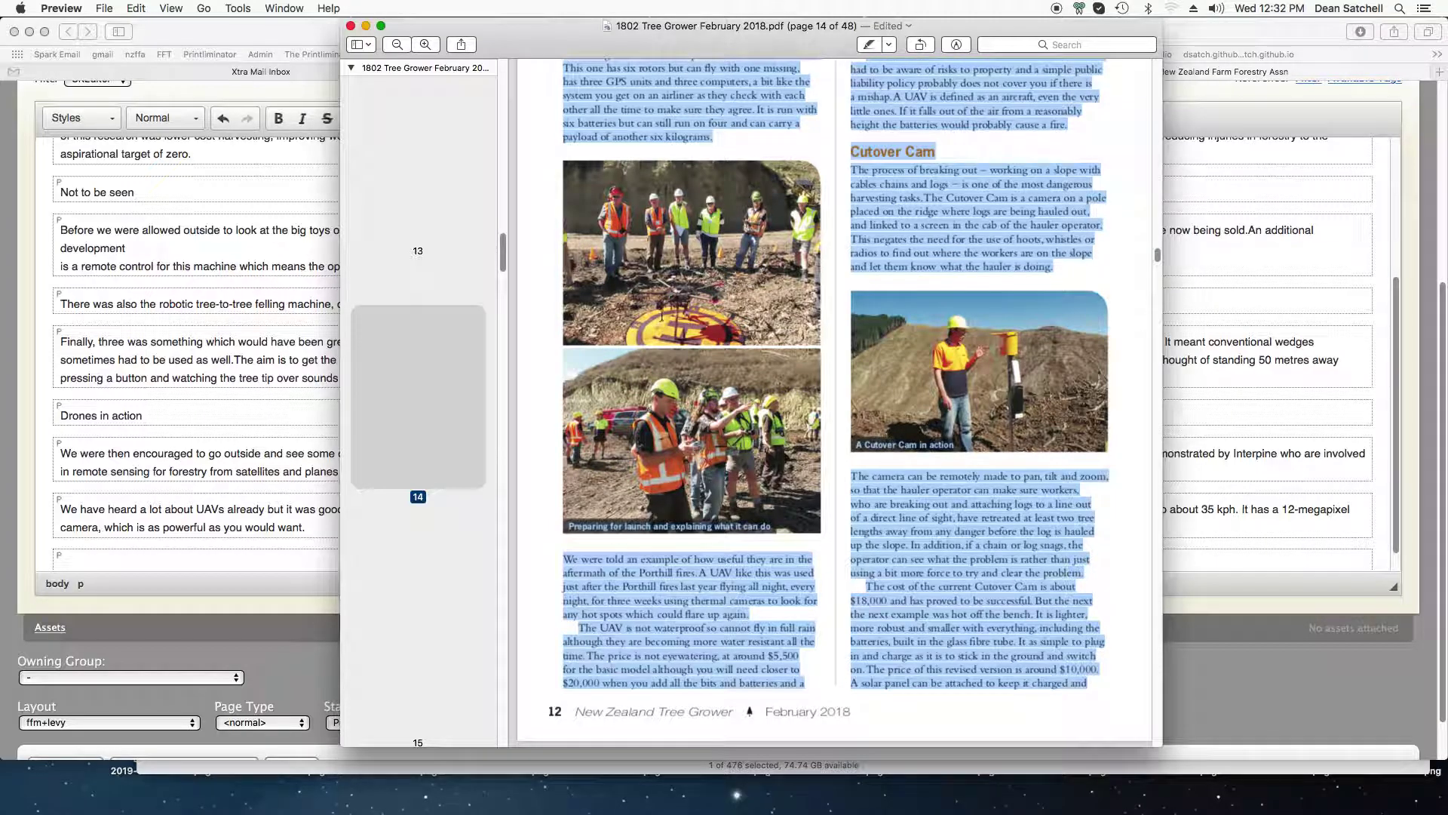
{"action": "right_click", "coordinate": [667, 111]}
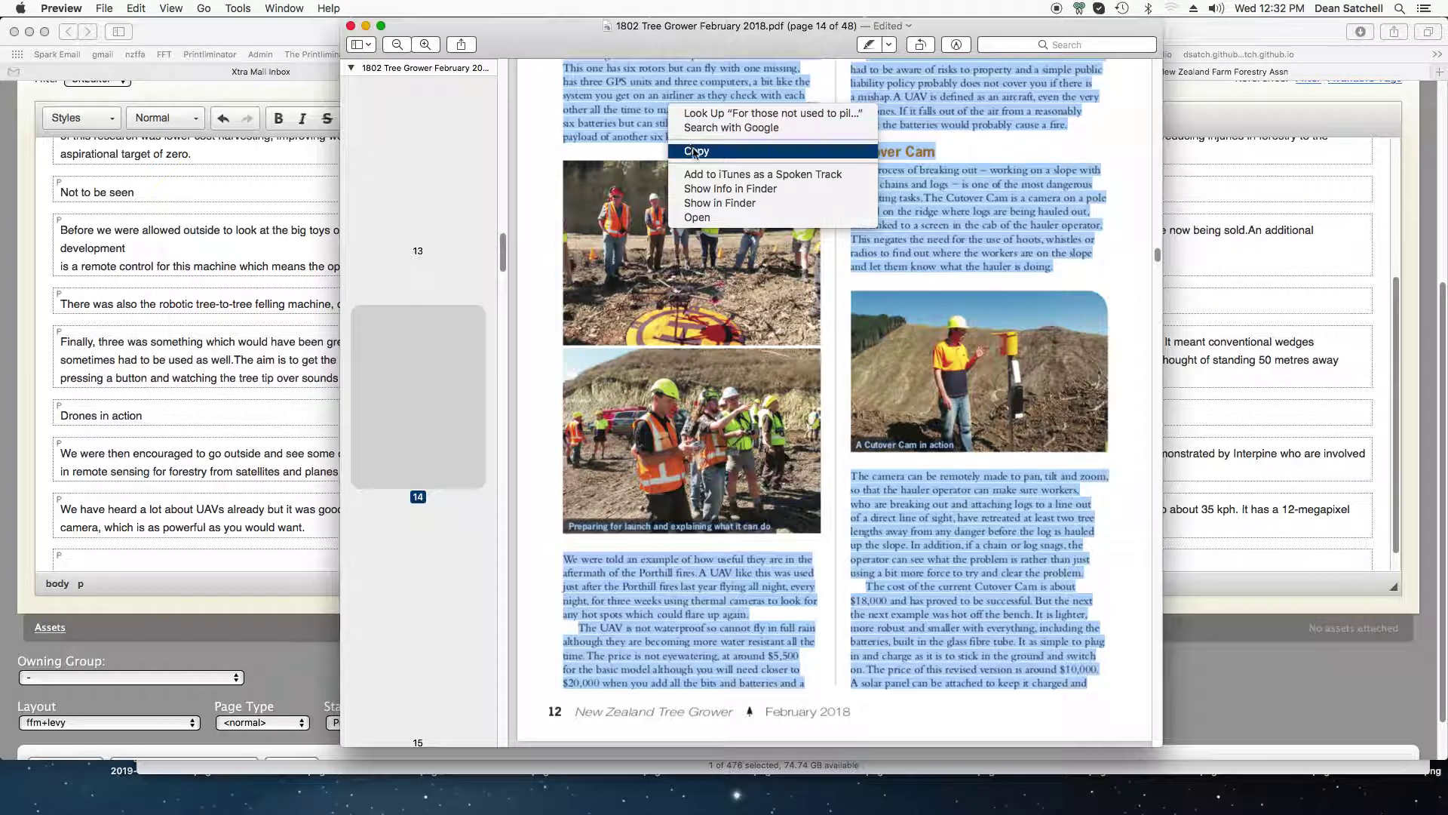
{"action": "left_click", "coordinate": [696, 148]}
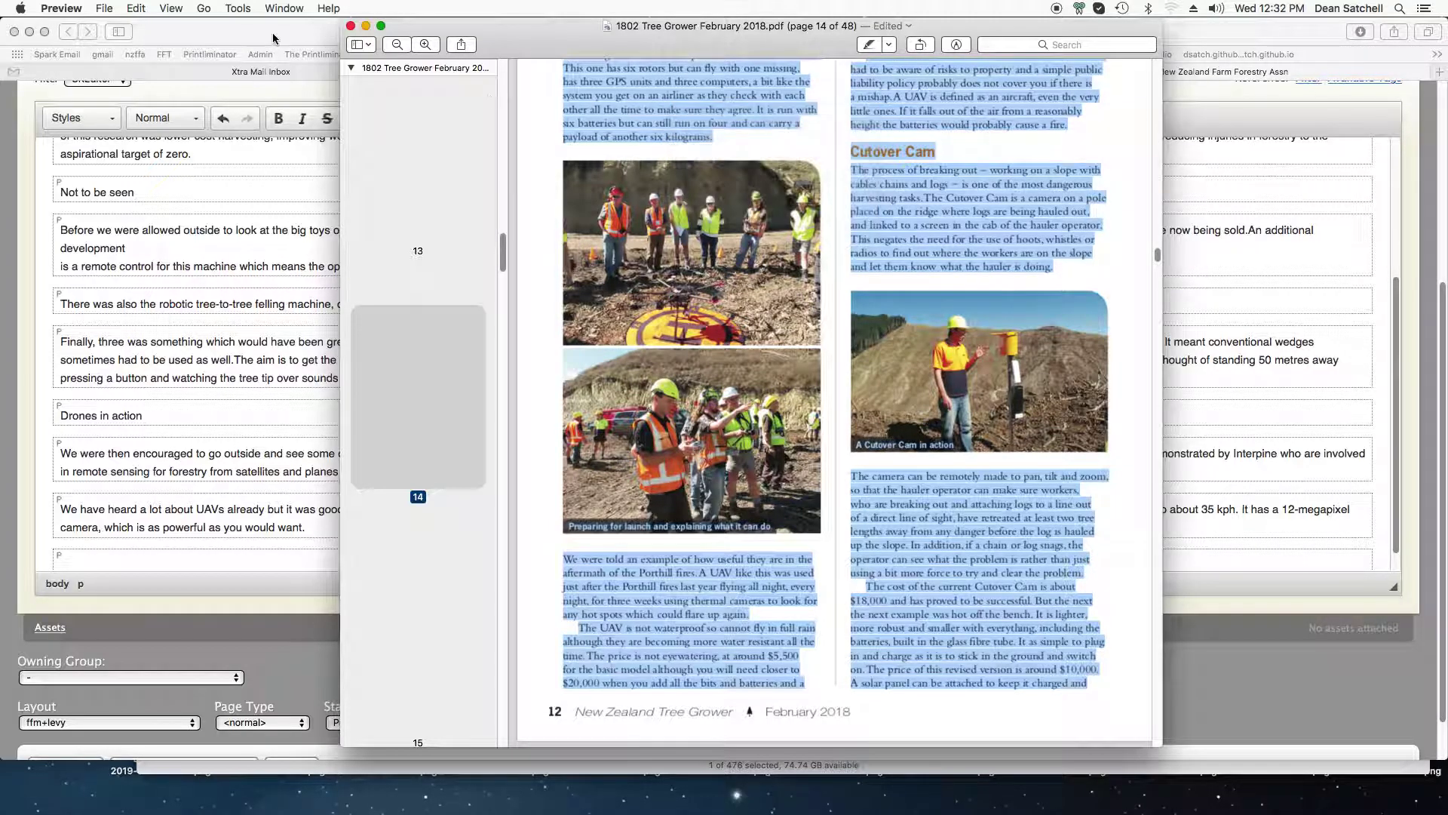
Back in Safari, paste the copied page 12 text into the empty last paragraph of the body
{"action": "left_click", "coordinate": [167, 37]}
{"action": "scroll", "coordinate": [274, 447], "scroll_direction": "down", "scroll_amount": 1}
{"action": "left_click", "coordinate": [114, 540]}
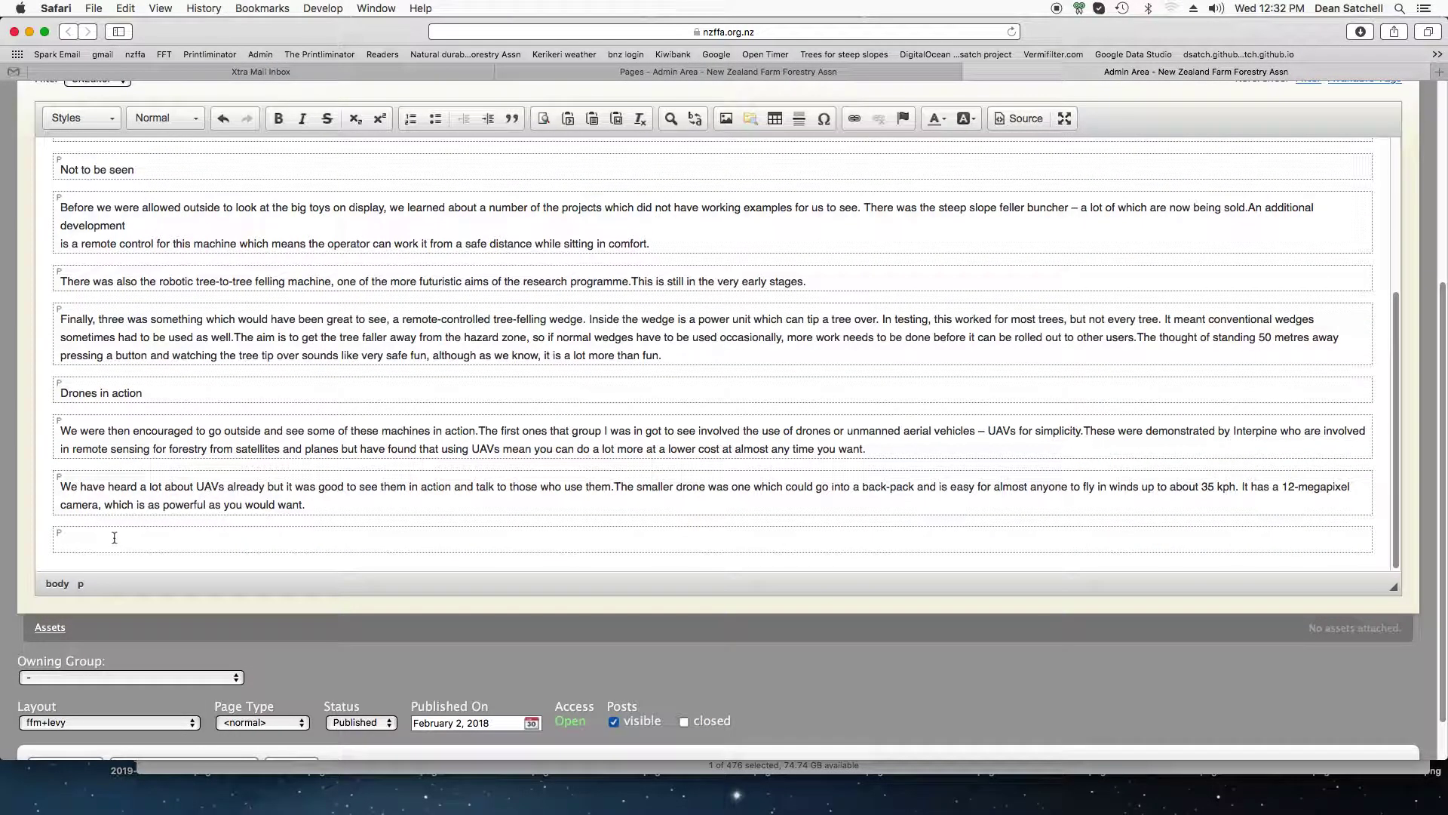
{"action": "left_click", "coordinate": [125, 9]}
{"action": "left_click", "coordinate": [150, 94]}
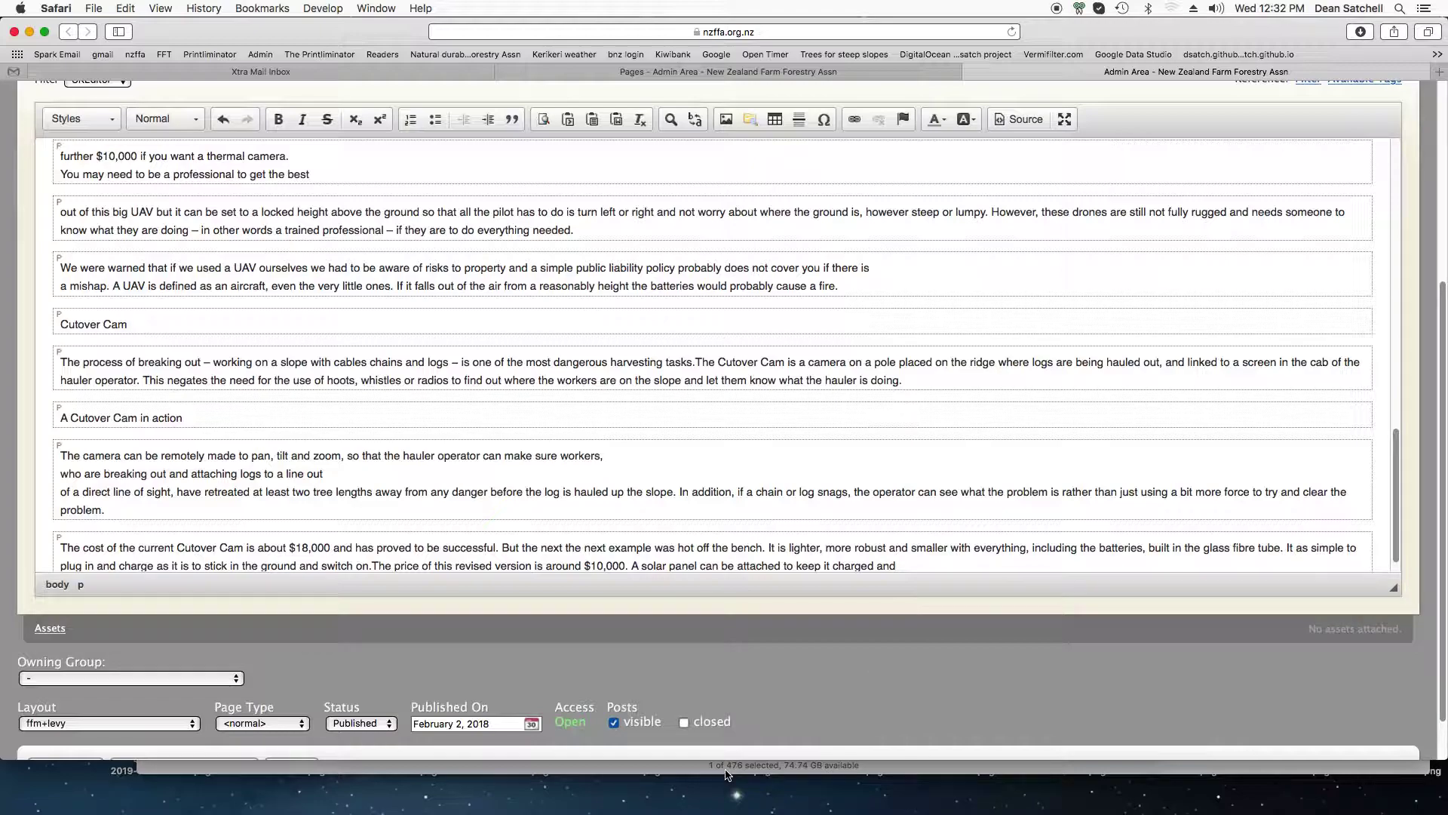
{"action": "left_click", "coordinate": [696, 767]}
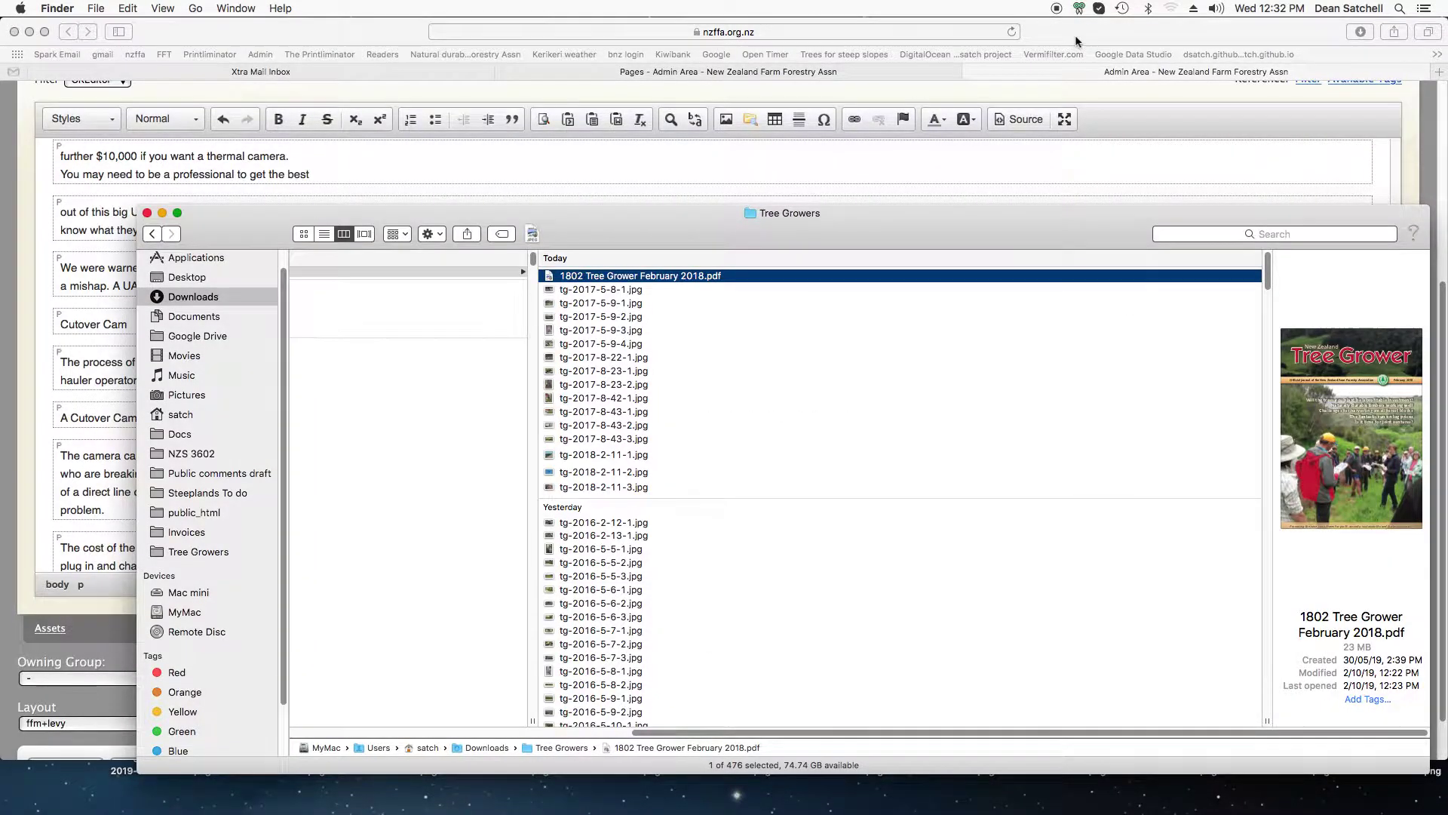
{"action": "left_click", "coordinate": [785, 21]}
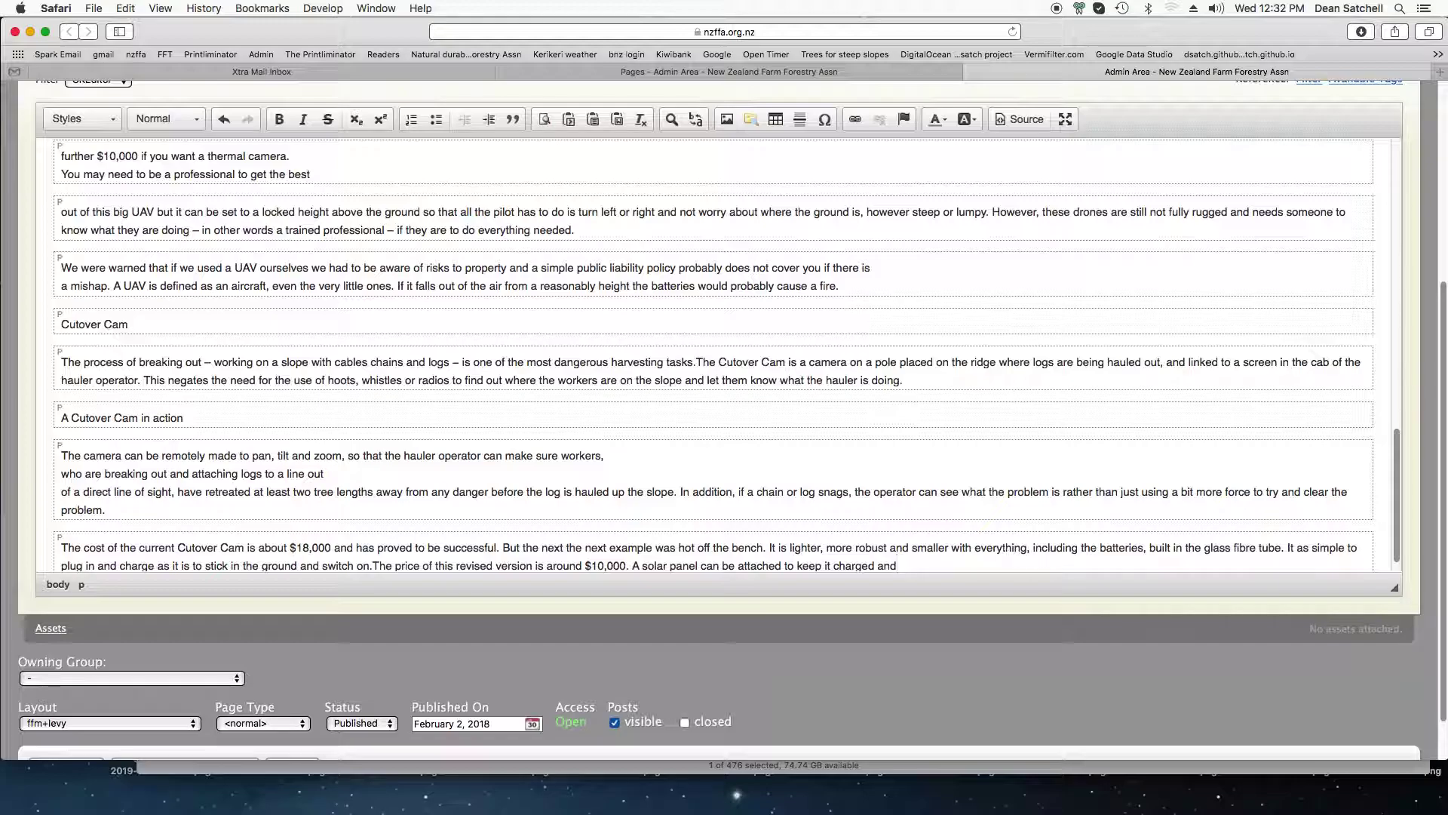
{"action": "key", "text": "super+Tab"}
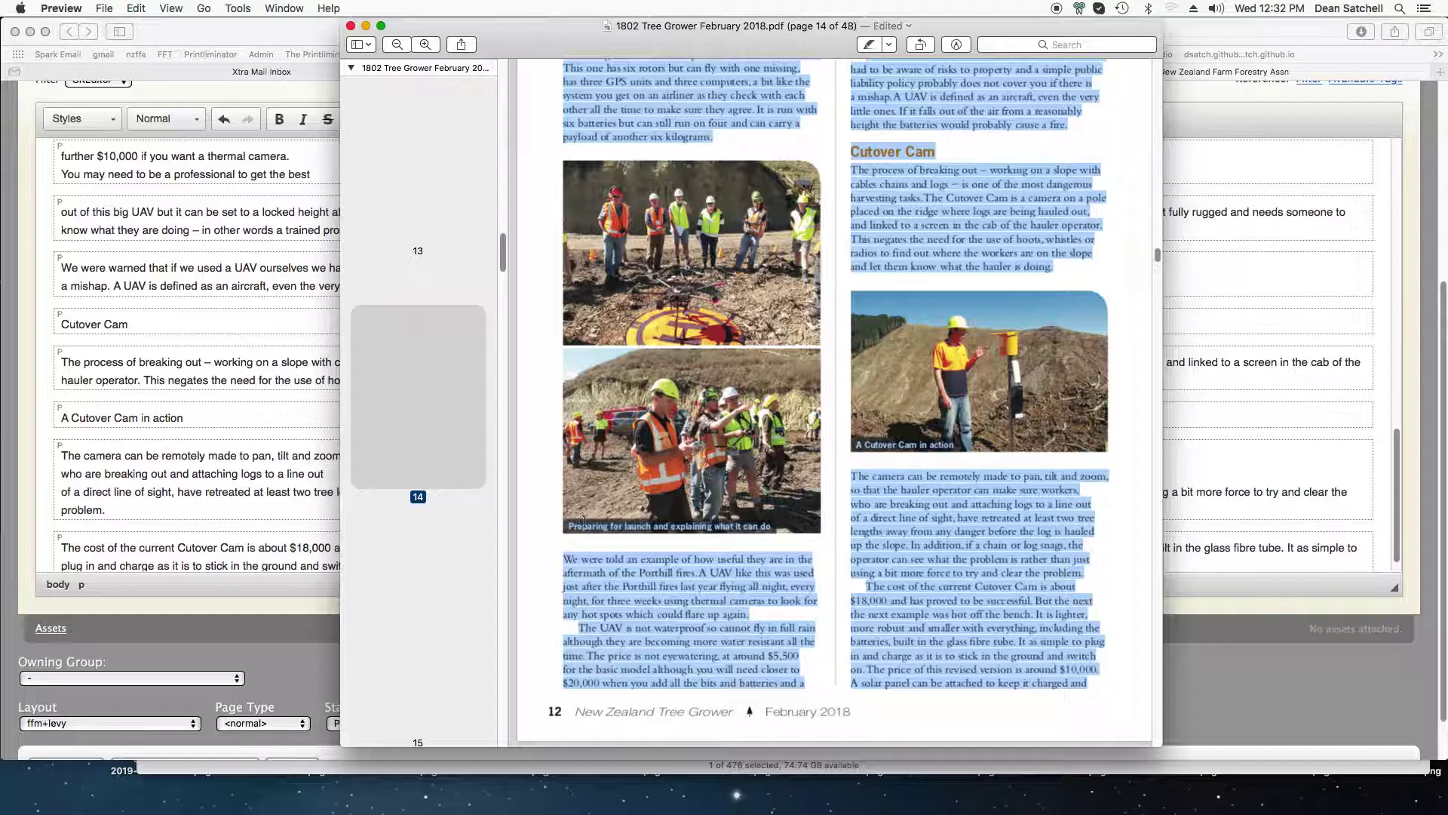
{"action": "key", "text": "super+Tab"}
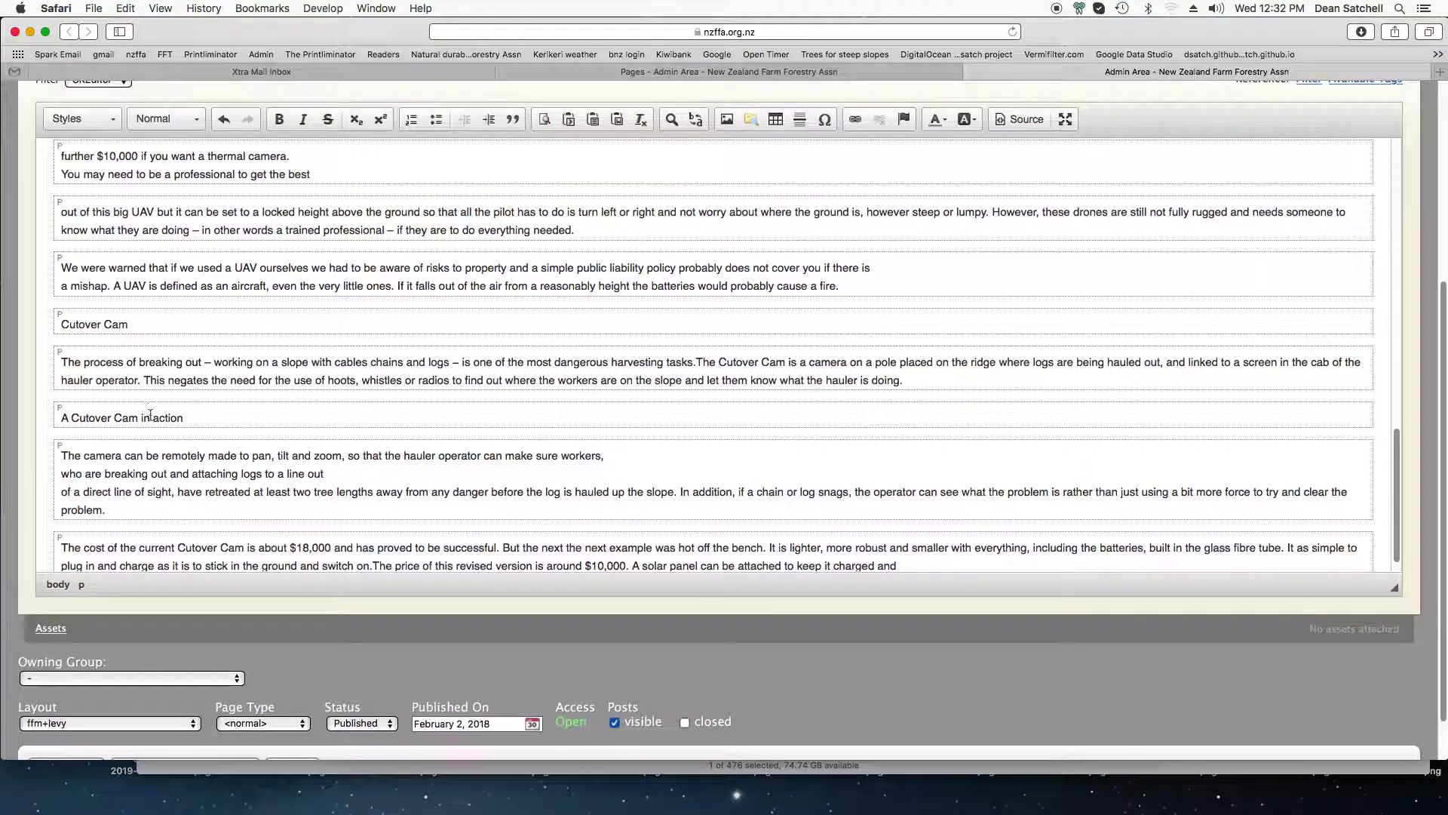
Delete the photo caption "A Cutover Cam in action" from the body text together with its emptied paragraph
{"action": "left_click_drag", "start_coordinate": [202, 420], "coordinate": [48, 416]}
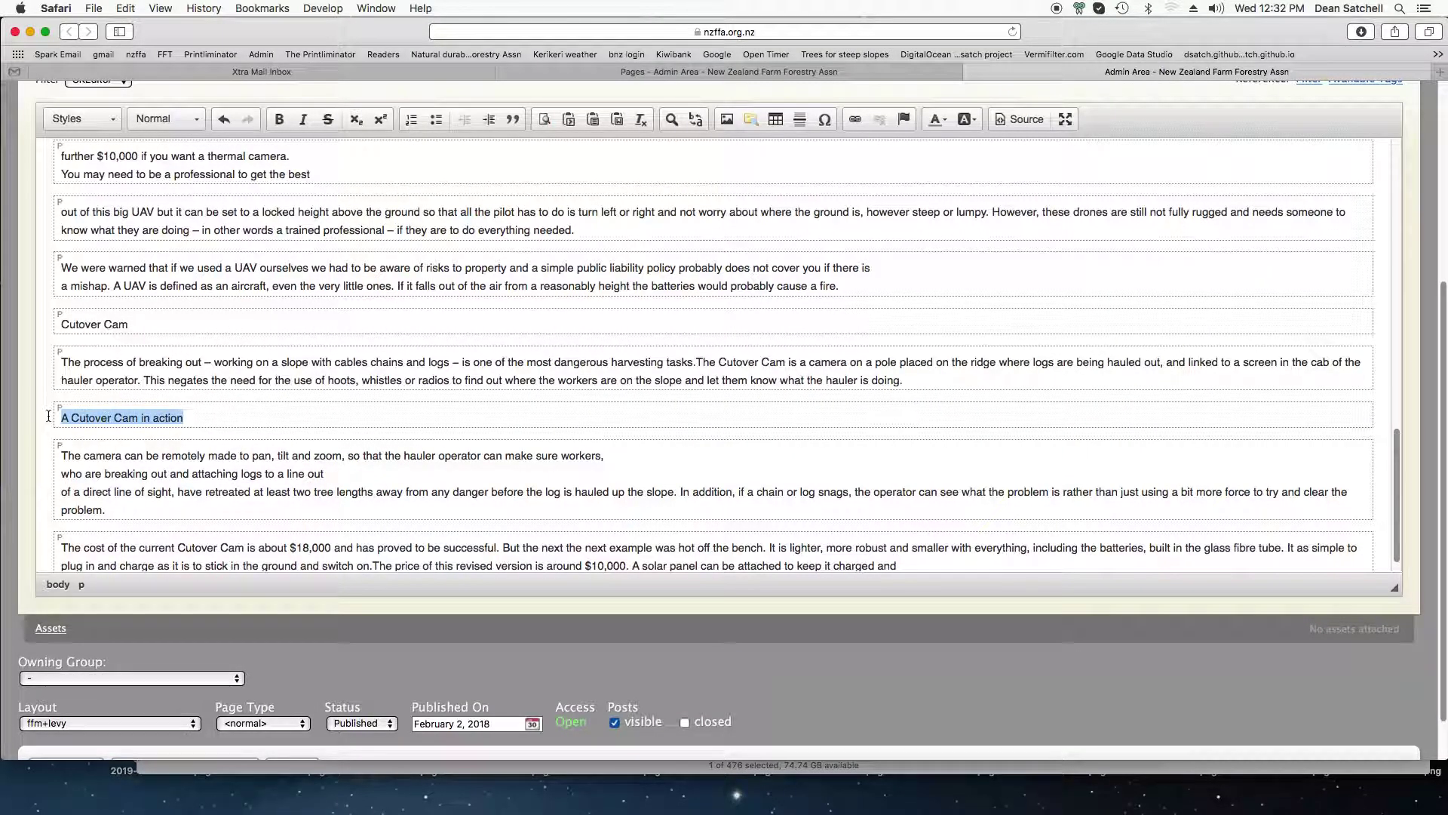
{"action": "key", "text": "BackSpace"}
{"action": "key", "text": "BackSpace"}
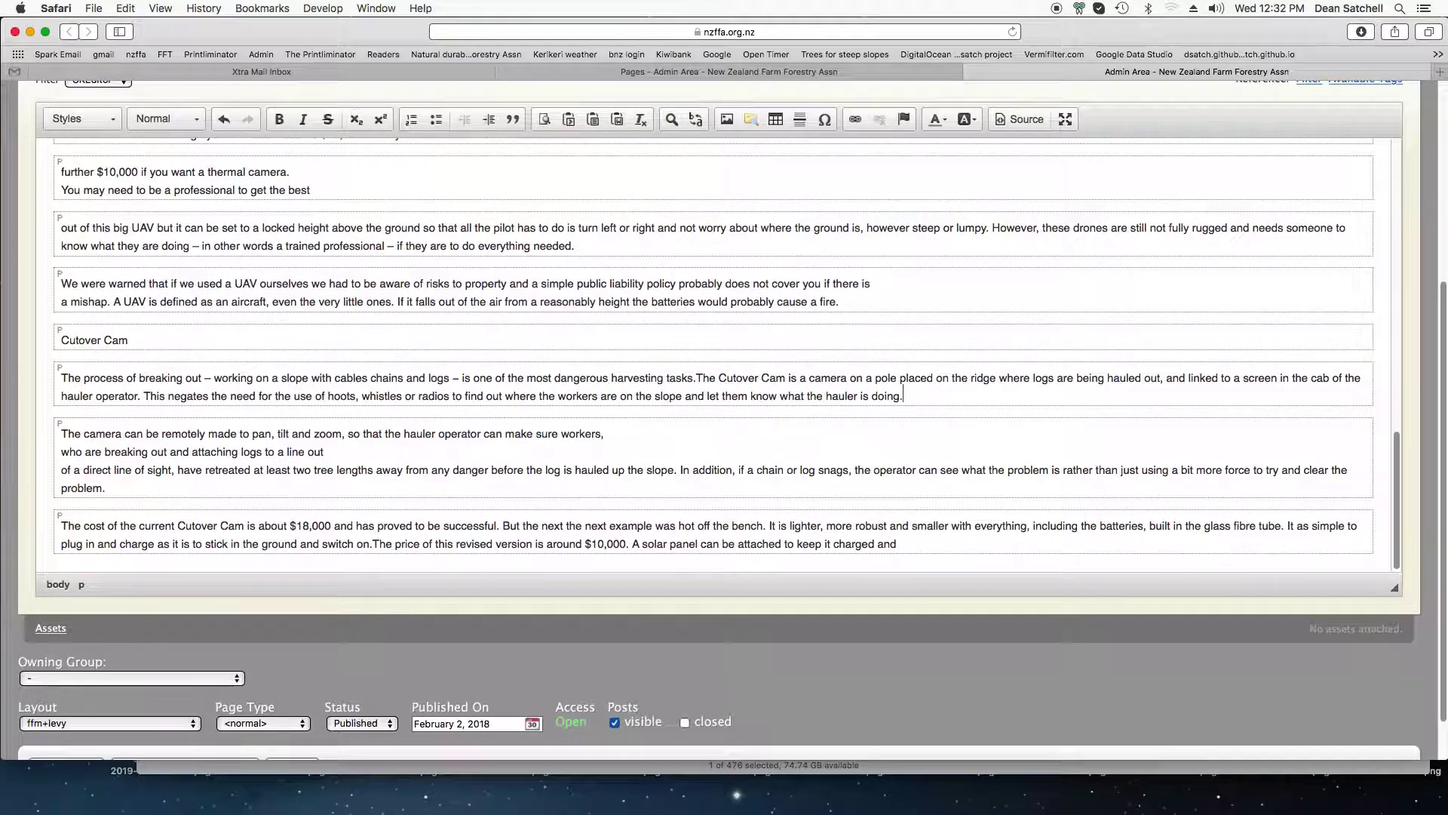
{"action": "scroll", "coordinate": [292, 412], "scroll_direction": "up", "scroll_amount": 4}
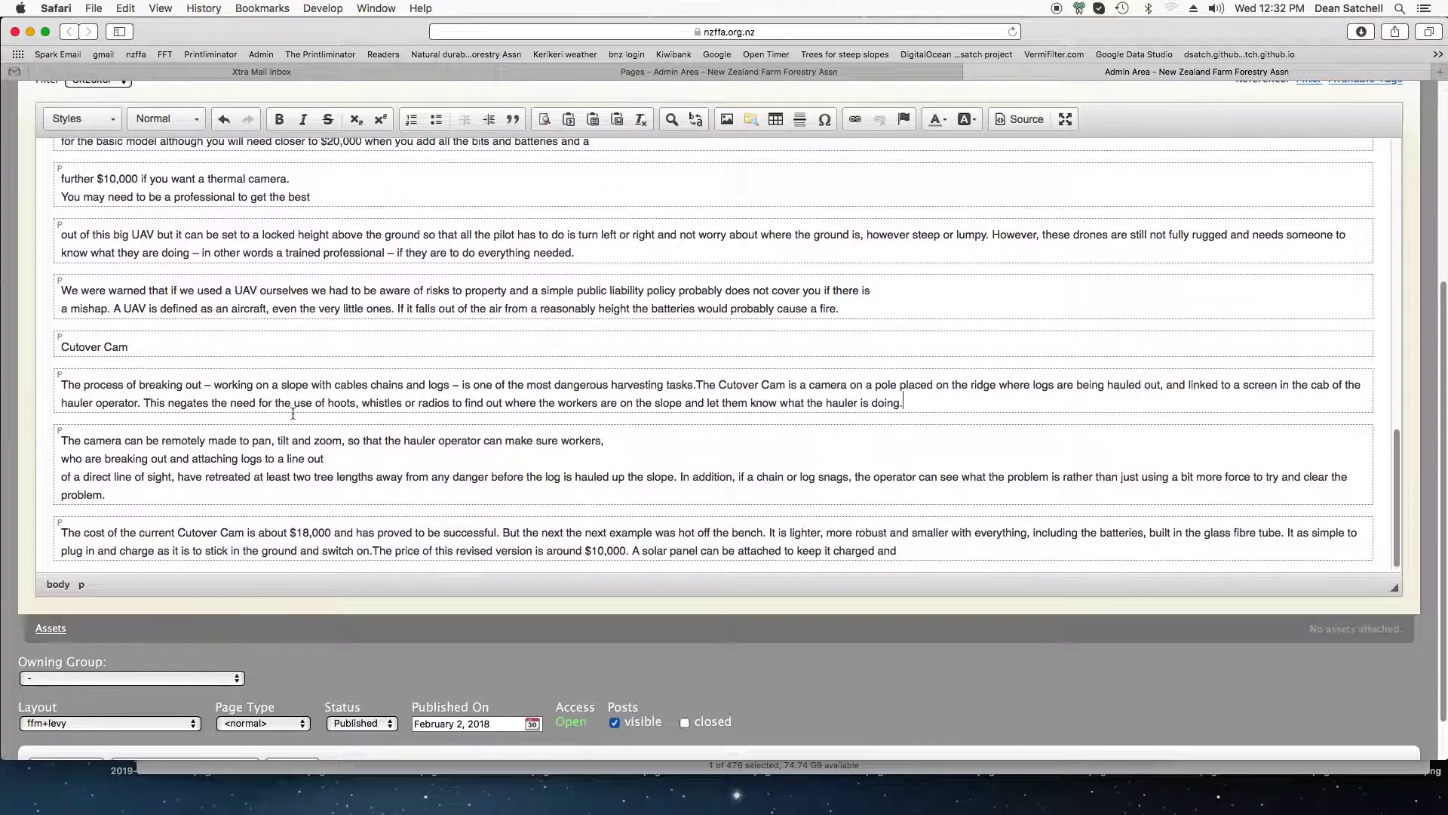
Delete the photo caption "Preparing for launch and explaining what it can do" from the body text together with its emptied paragraph
{"action": "scroll", "coordinate": [293, 413], "scroll_direction": "up", "scroll_amount": 2}
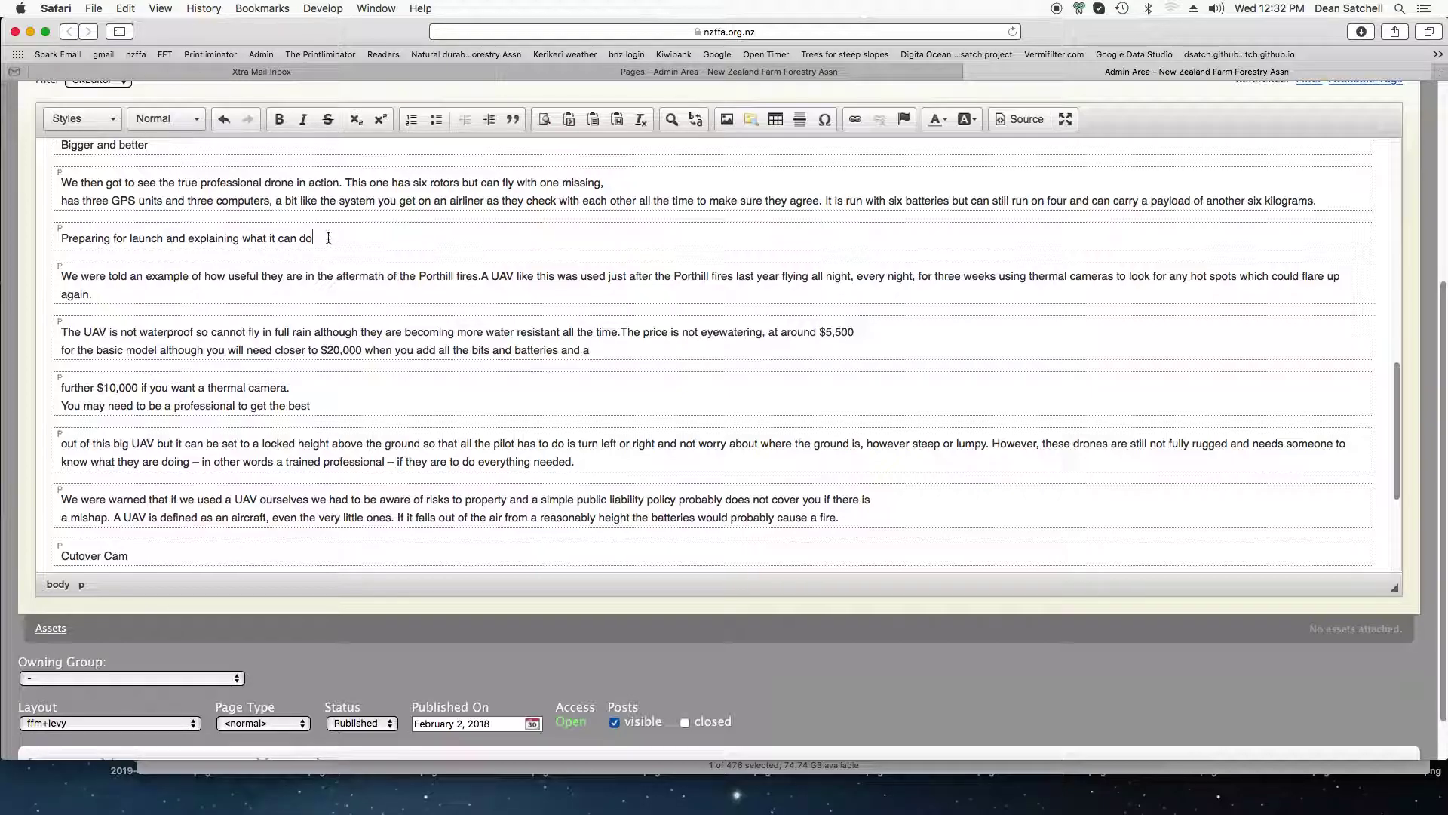
{"action": "left_click_drag", "start_coordinate": [332, 239], "coordinate": [60, 238]}
{"action": "key", "text": "BackSpace"}
{"action": "key", "text": "BackSpace"}
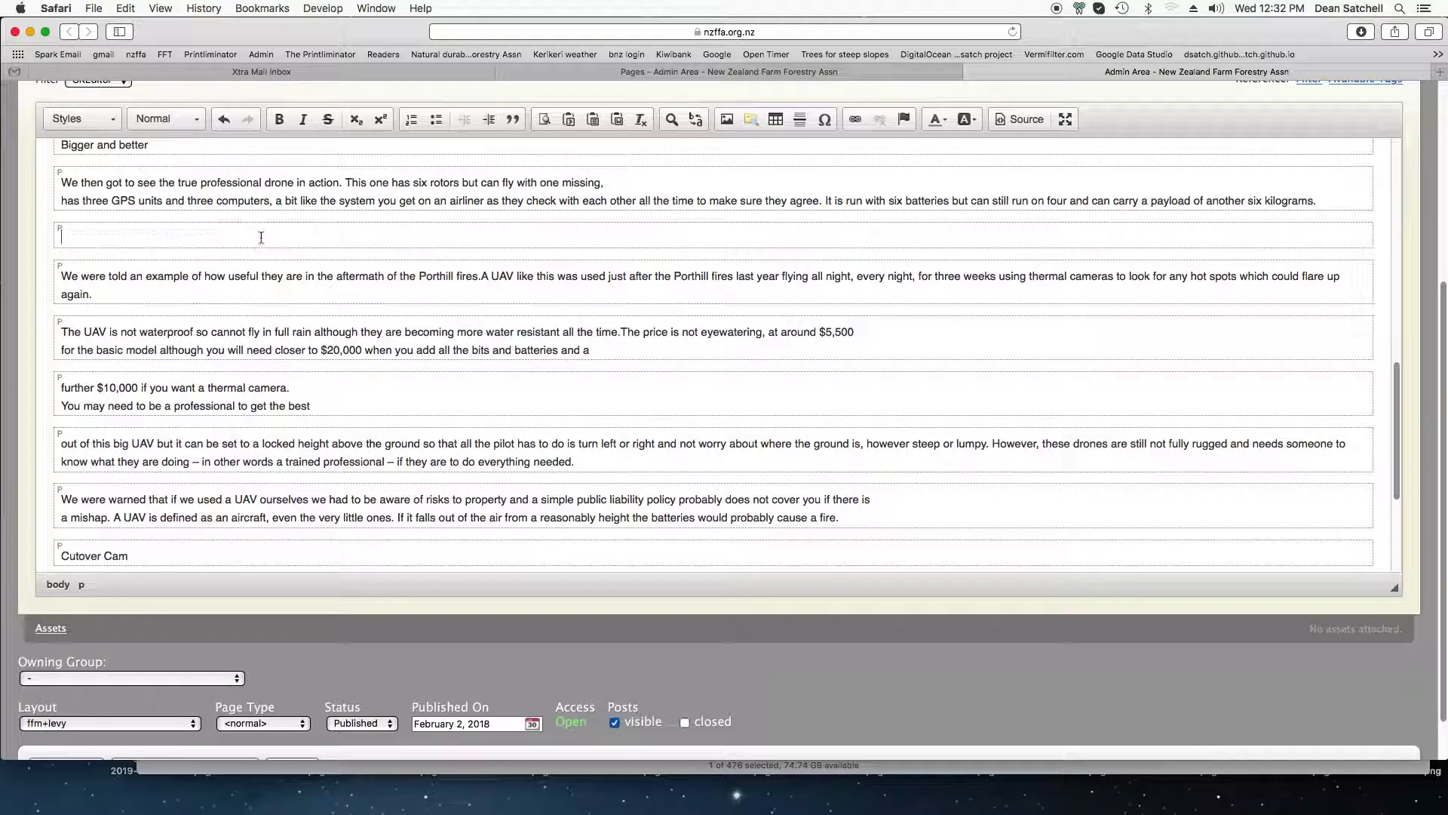
Add an empty paragraph at the end of the body and switch to the PDF in Preview at magazine page 13
{"action": "scroll", "coordinate": [407, 291], "scroll_direction": "down", "scroll_amount": 6}
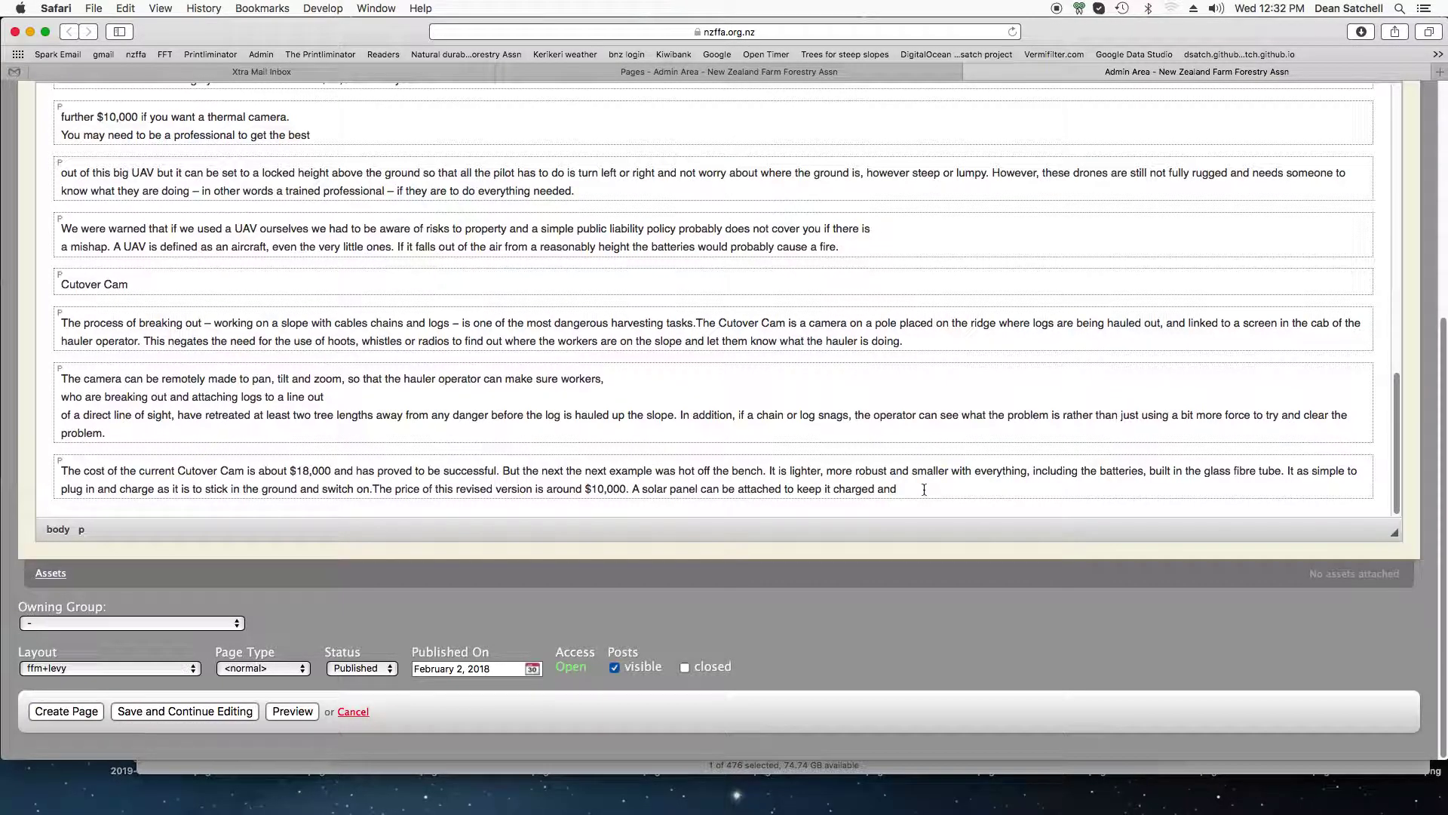
{"action": "key", "text": "Return"}
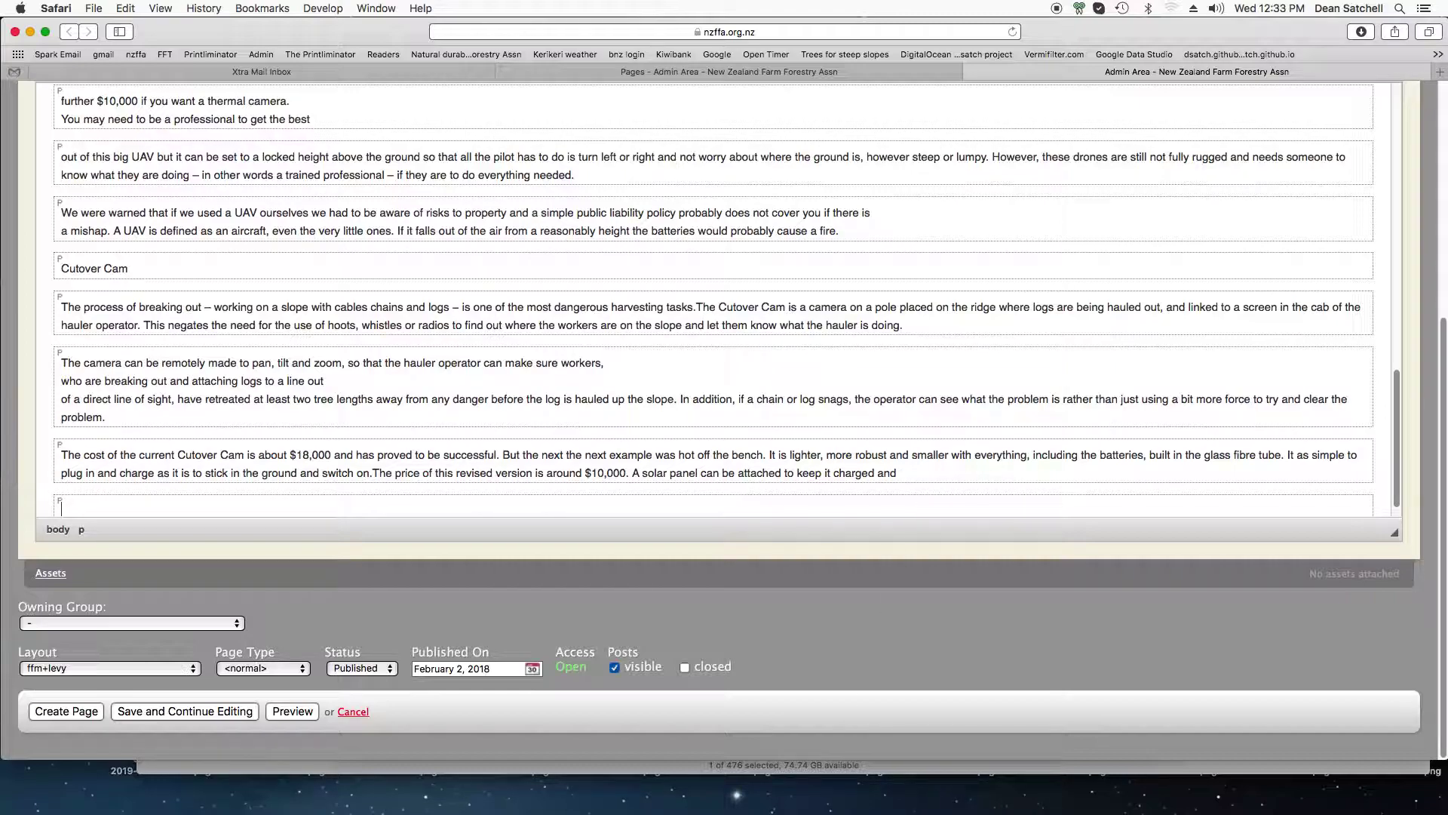
{"action": "key", "text": "super+Tab"}
{"action": "scroll", "coordinate": [964, 527], "scroll_direction": "down", "scroll_amount": 10}
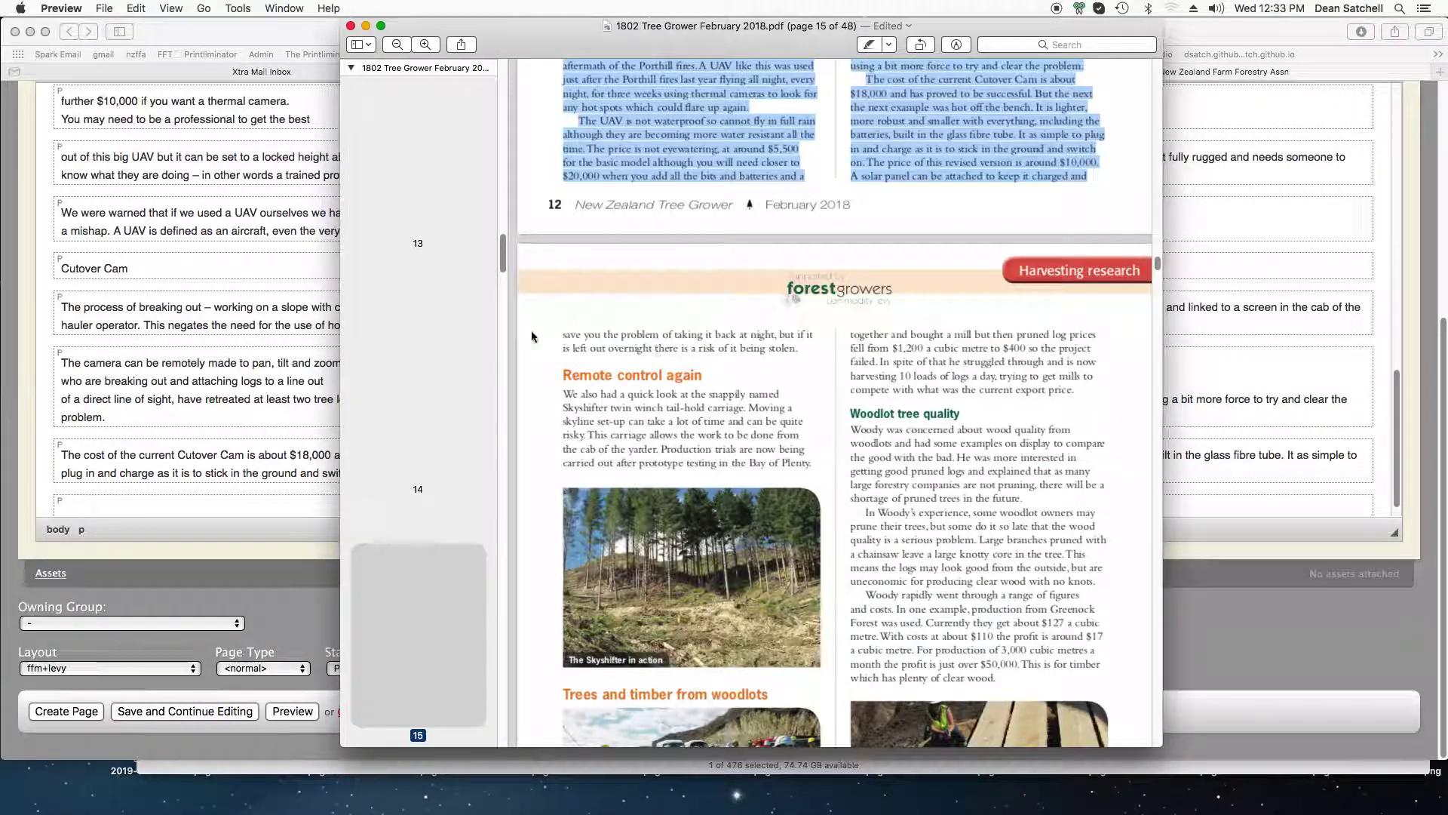
{"action": "left_click", "coordinate": [558, 325]}
{"action": "left_click_drag", "start_coordinate": [562, 334], "coordinate": [1078, 608]}
{"action": "scroll", "coordinate": [1078, 608], "scroll_direction": "down", "scroll_amount": 3}
{"action": "scroll", "coordinate": [1078, 608], "scroll_direction": "down", "scroll_amount": 3}
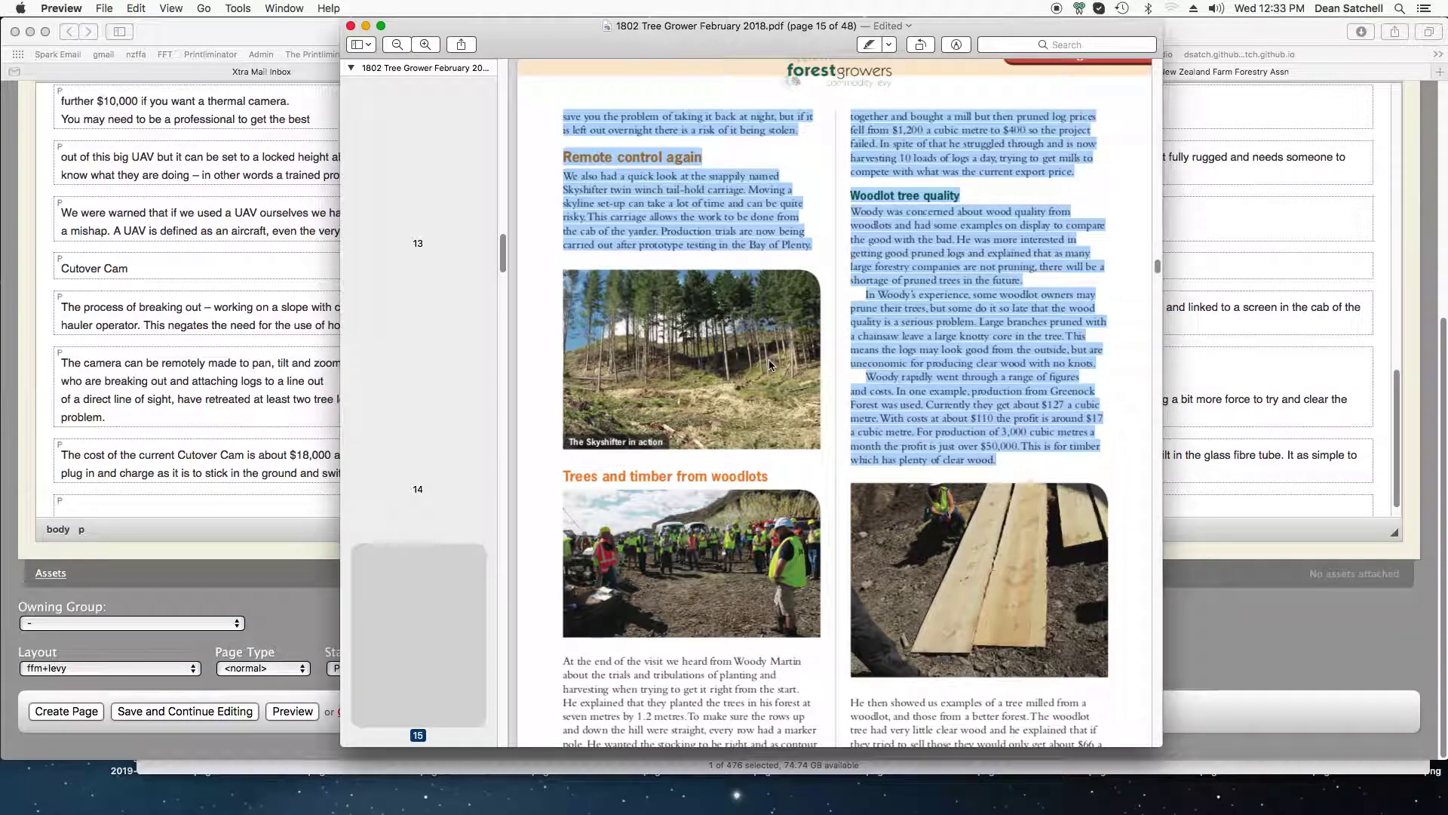
{"action": "scroll", "coordinate": [770, 365], "scroll_direction": "up", "scroll_amount": 1}
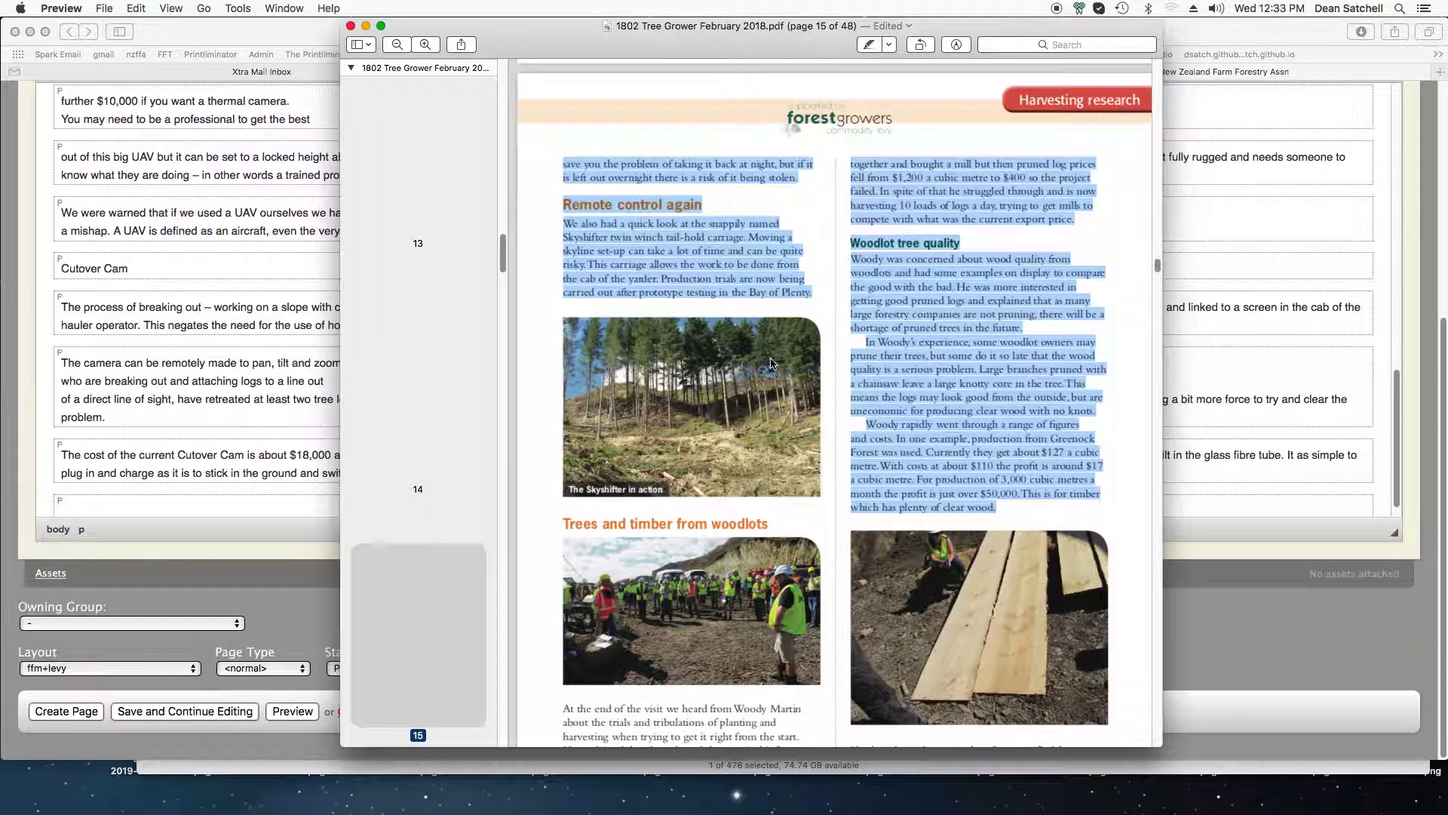
{"action": "scroll", "coordinate": [810, 302], "scroll_direction": "down", "scroll_amount": 1}
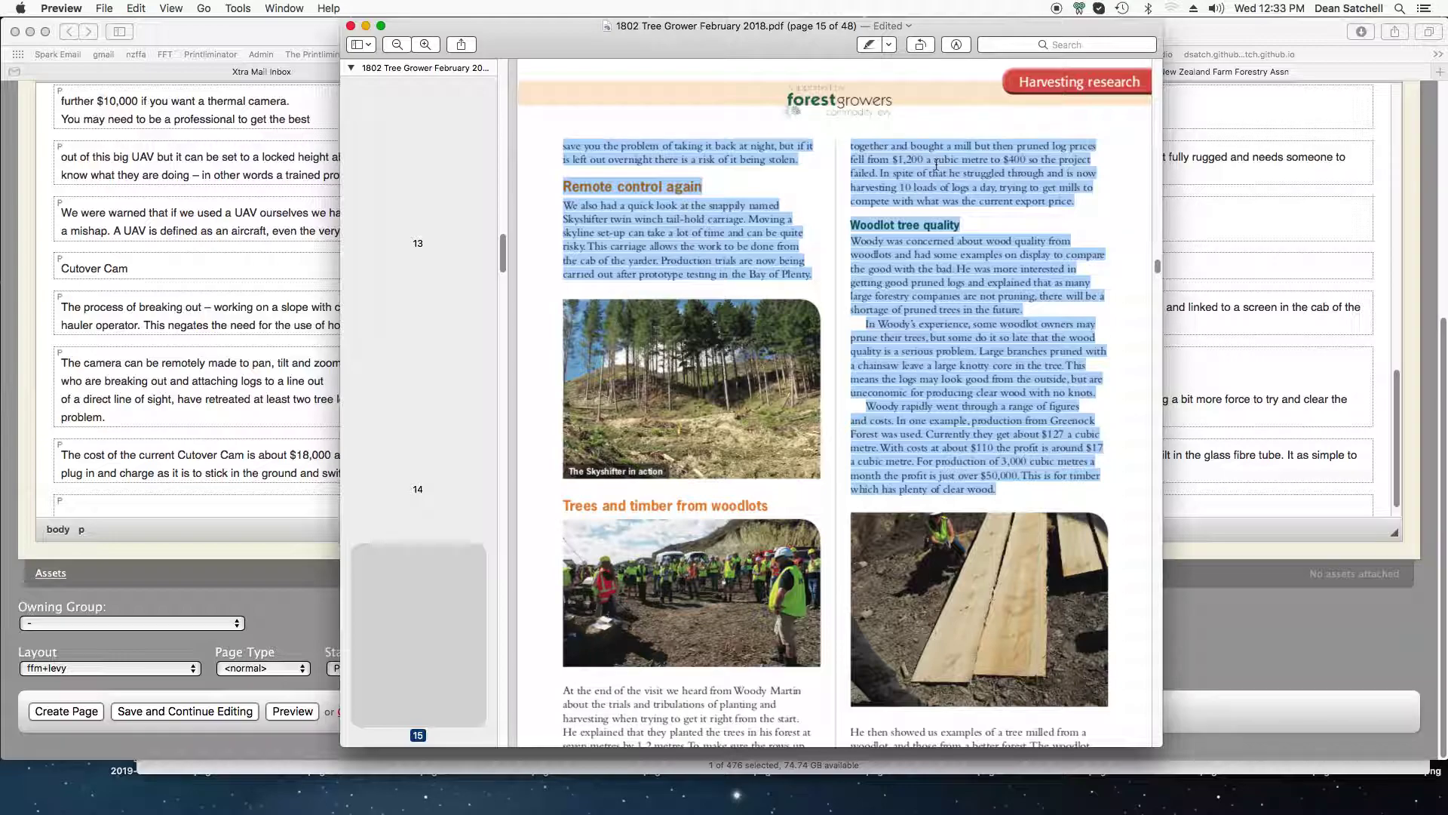
{"action": "left_click", "coordinate": [588, 139]}
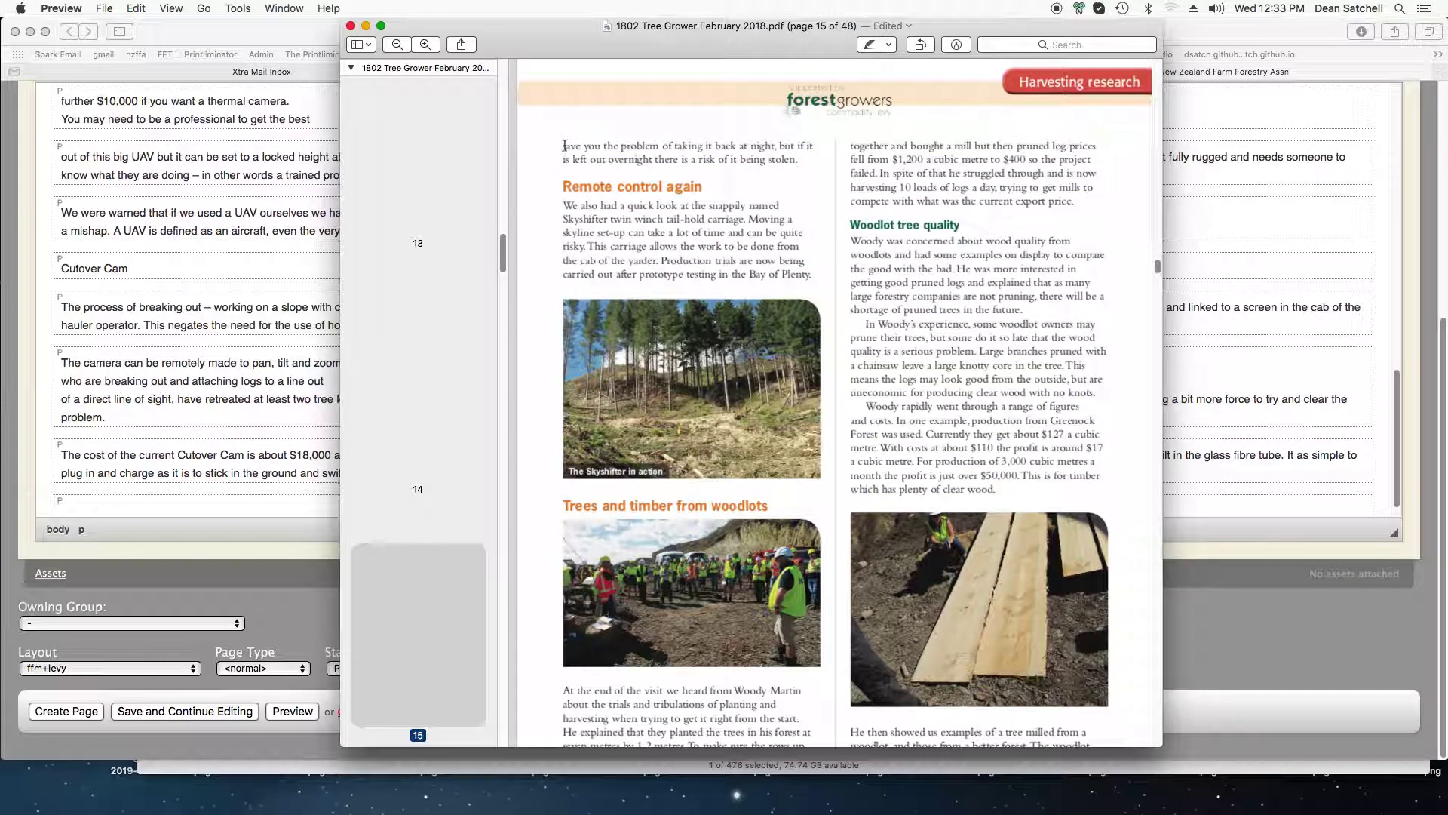
Copy page 13's text from "save you the problem" through the "Remote control again" section, and lower the PDF window on the desktop
{"action": "left_click_drag", "start_coordinate": [563, 147], "coordinate": [816, 271]}
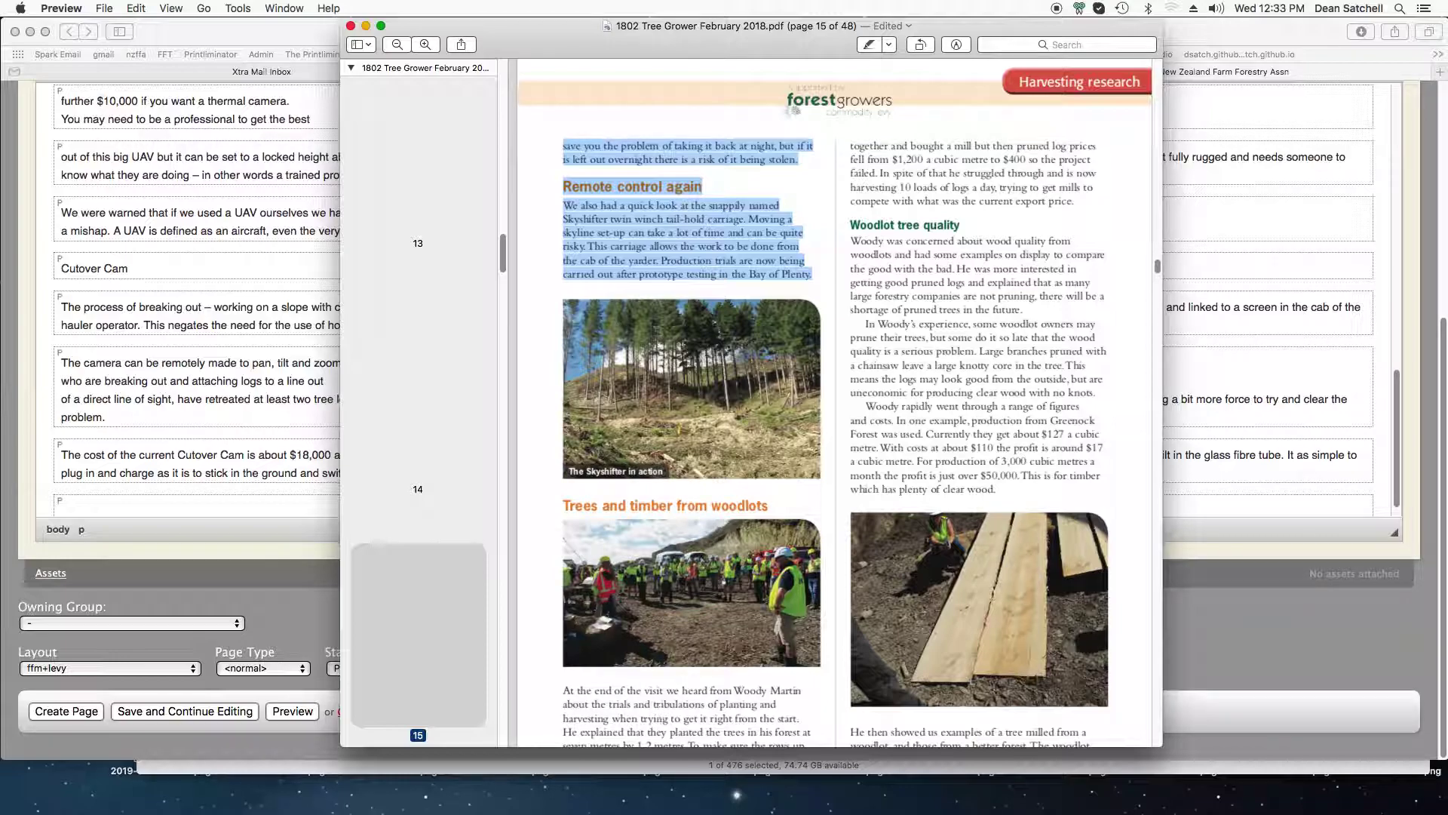
{"action": "right_click", "coordinate": [665, 231]}
{"action": "left_click", "coordinate": [697, 276]}
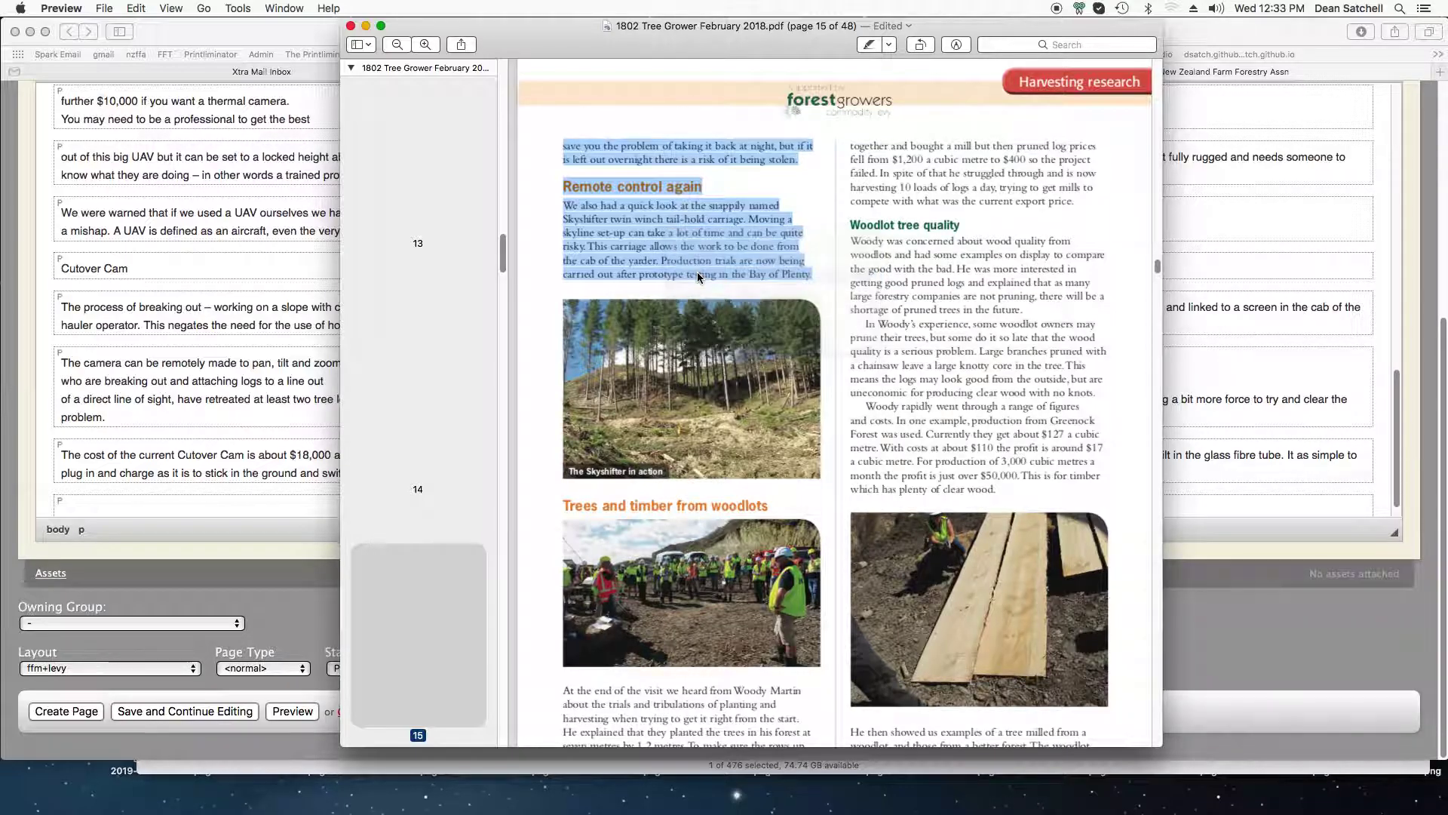
{"action": "left_click_drag", "start_coordinate": [585, 30], "coordinate": [614, 94]}
Back in Safari, paste the copied "Remote control again" text into the empty last paragraph and add an empty paragraph after it
{"action": "left_click", "coordinate": [438, 222]}
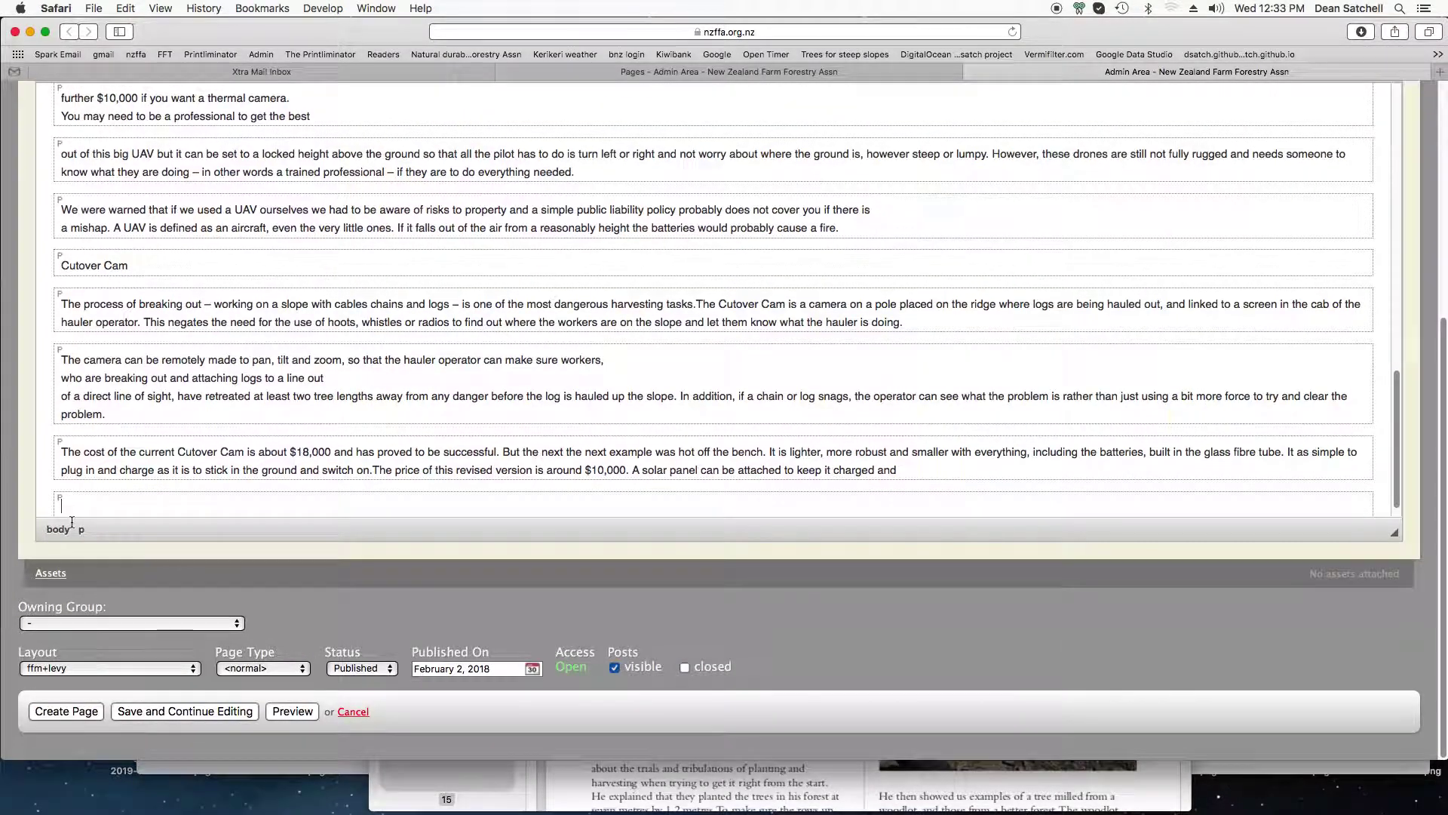
{"action": "left_click", "coordinate": [81, 506]}
{"action": "left_click", "coordinate": [125, 8]}
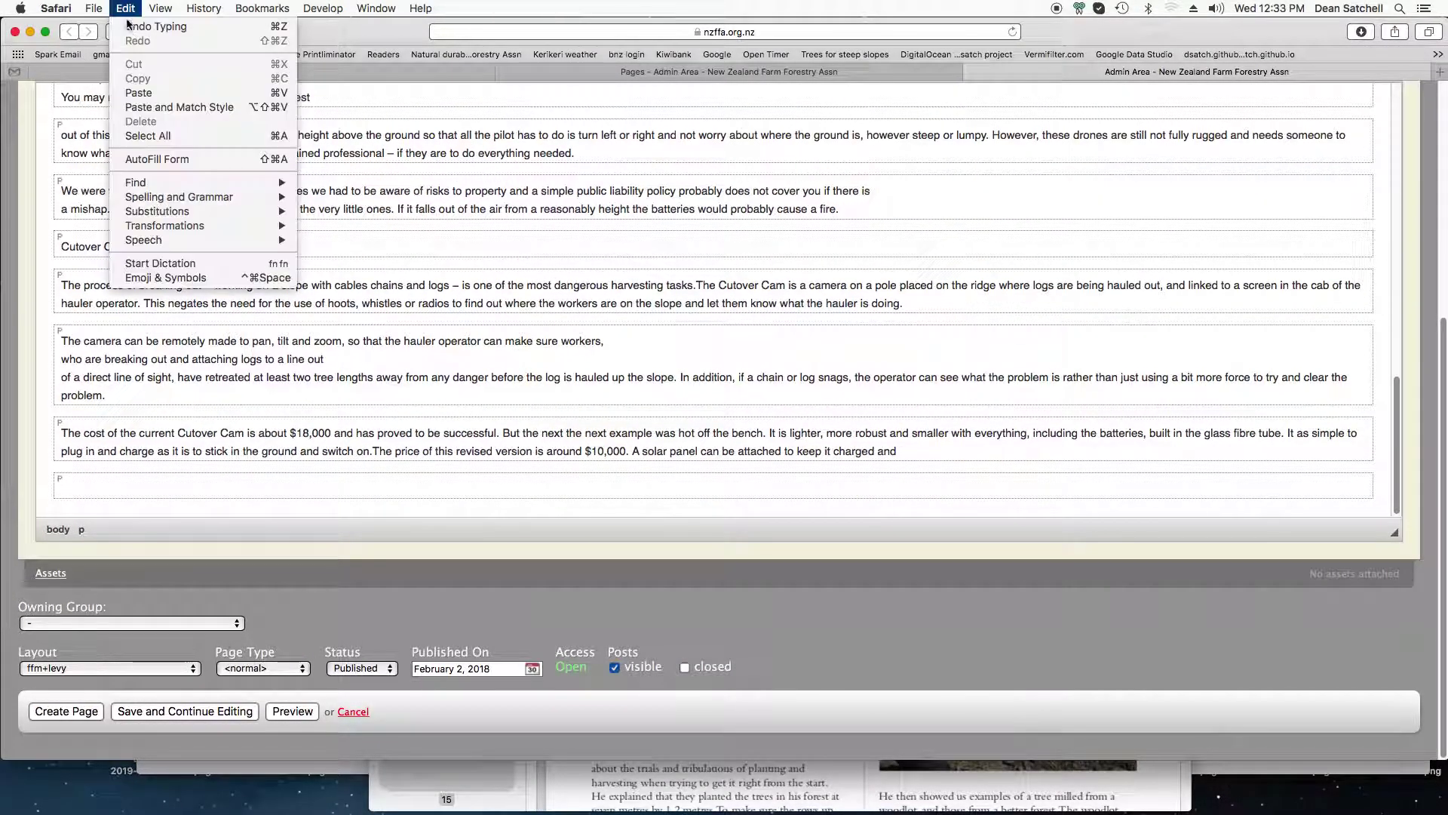
{"action": "left_click", "coordinate": [167, 96]}
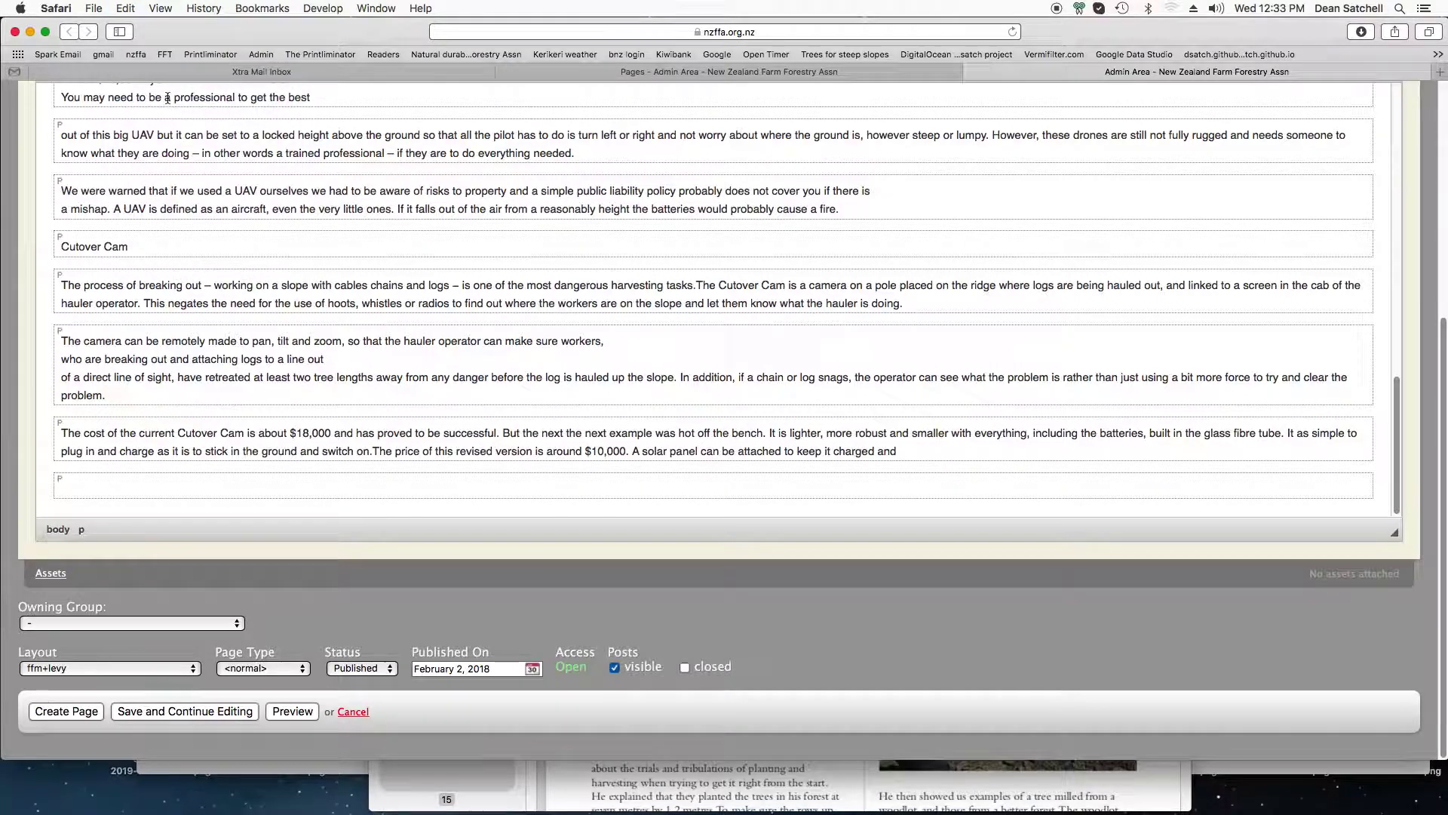
{"action": "key", "text": "Return"}
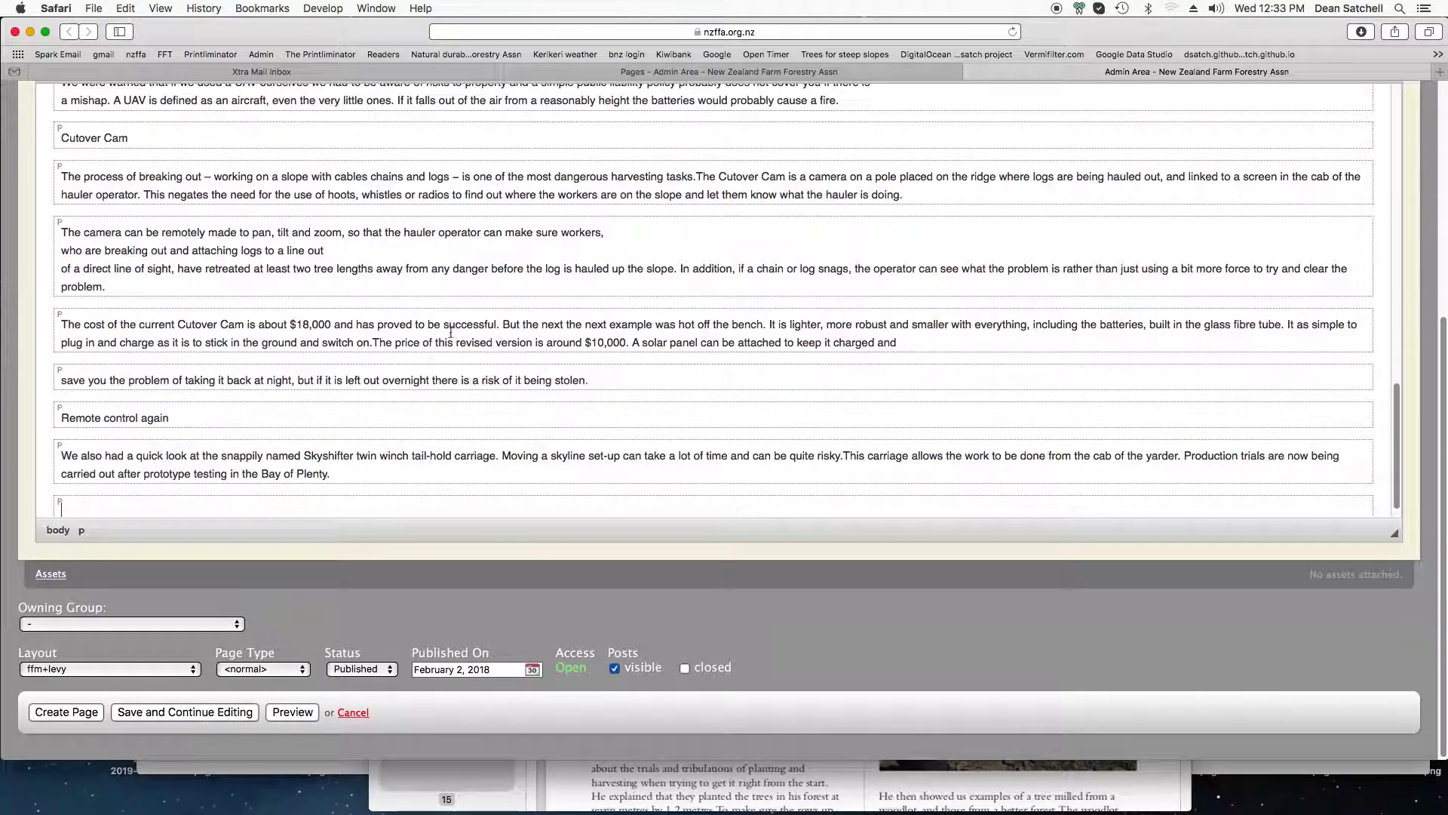
Return to the PDF in Preview and copy page 13's text from "At the end of the visit" to "so got investors"
{"action": "left_click", "coordinate": [827, 799]}
{"action": "scroll", "coordinate": [708, 476], "scroll_direction": "down", "scroll_amount": 5}
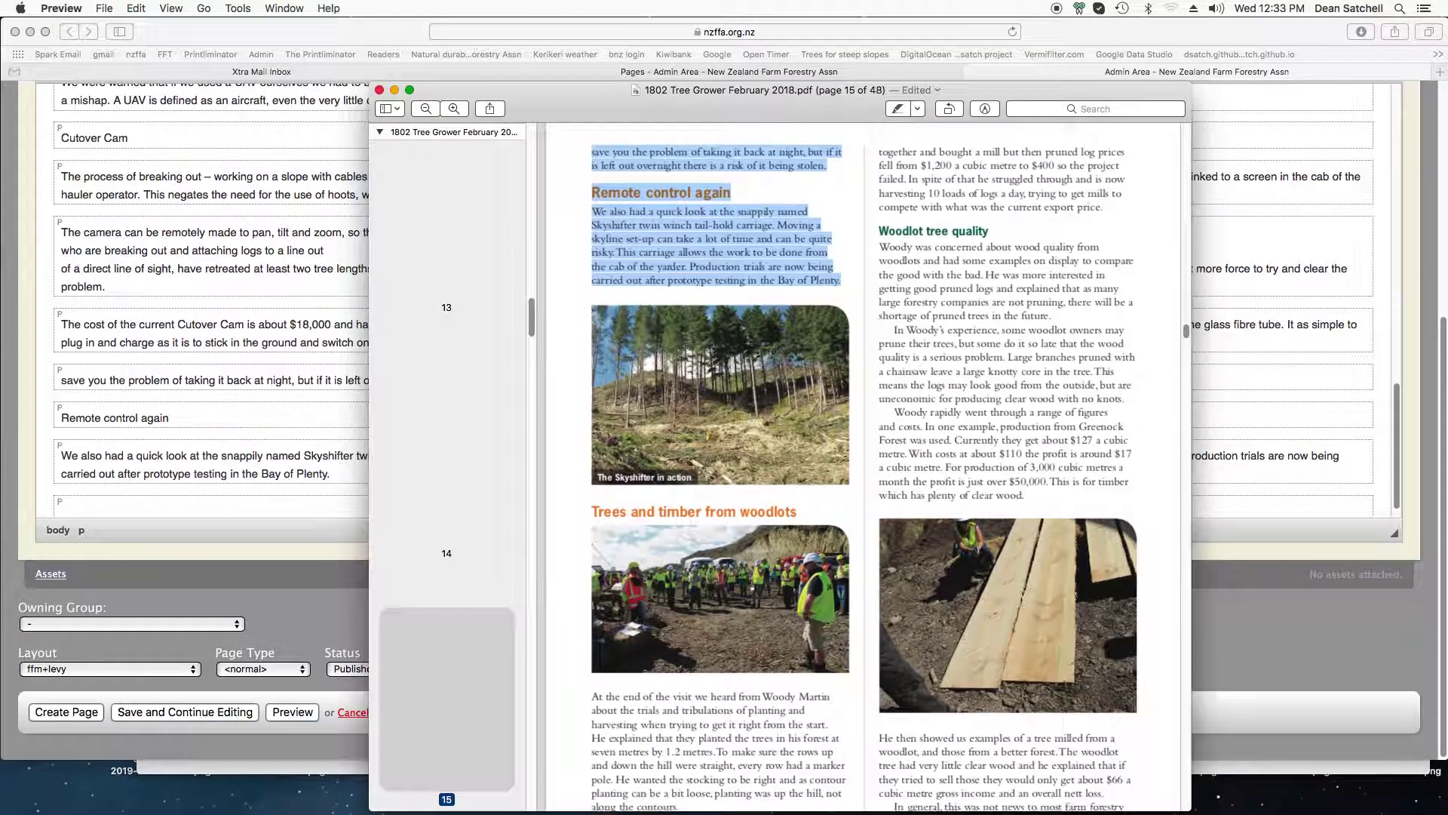
{"action": "left_click_drag", "start_coordinate": [593, 520], "coordinate": [820, 730]}
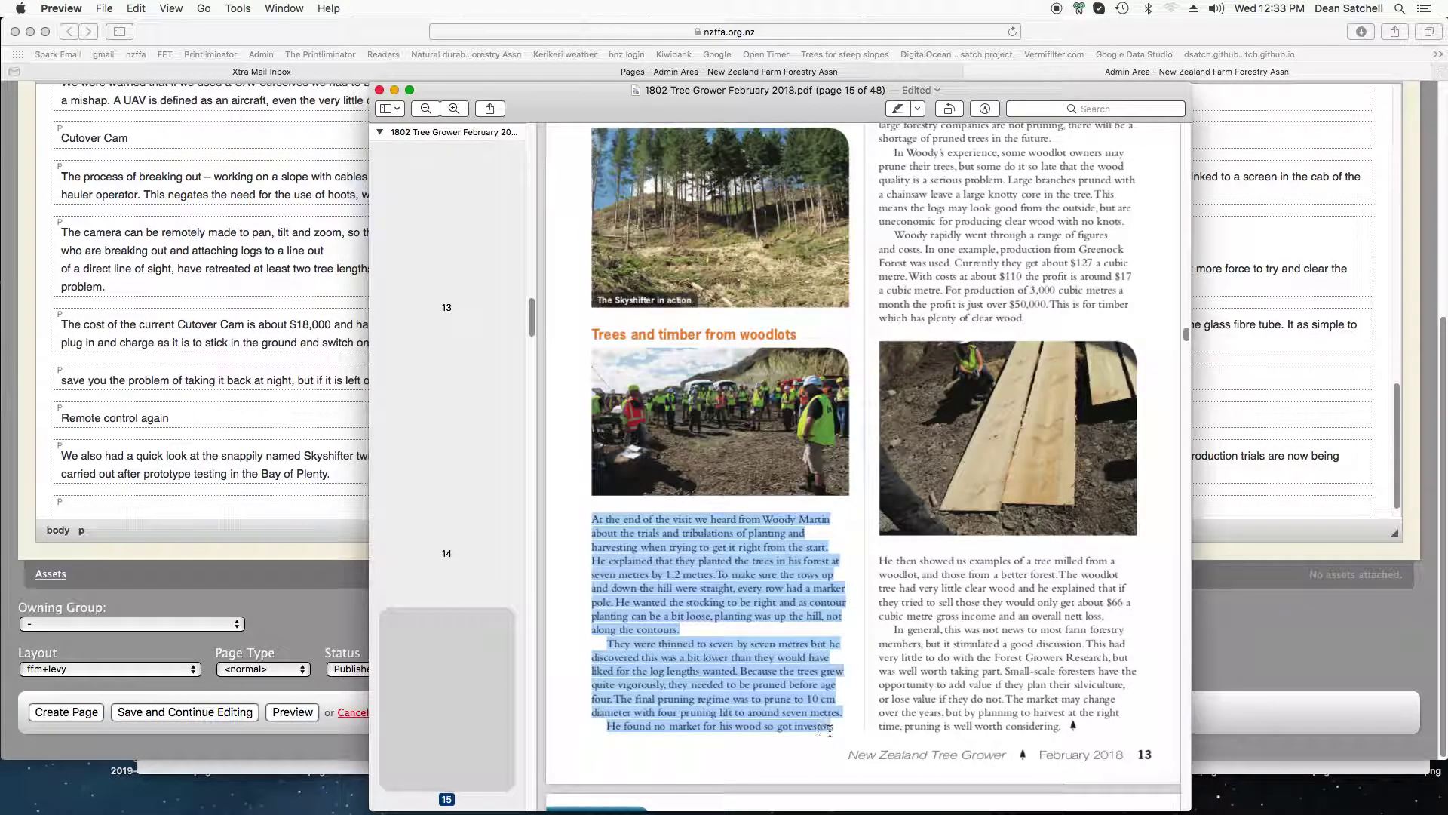
{"action": "right_click", "coordinate": [691, 572]}
{"action": "left_click", "coordinate": [724, 617]}
Back in Safari, paste the copied "At the end of the visit" text into the empty last paragraph of the body
{"action": "left_click", "coordinate": [157, 509]}
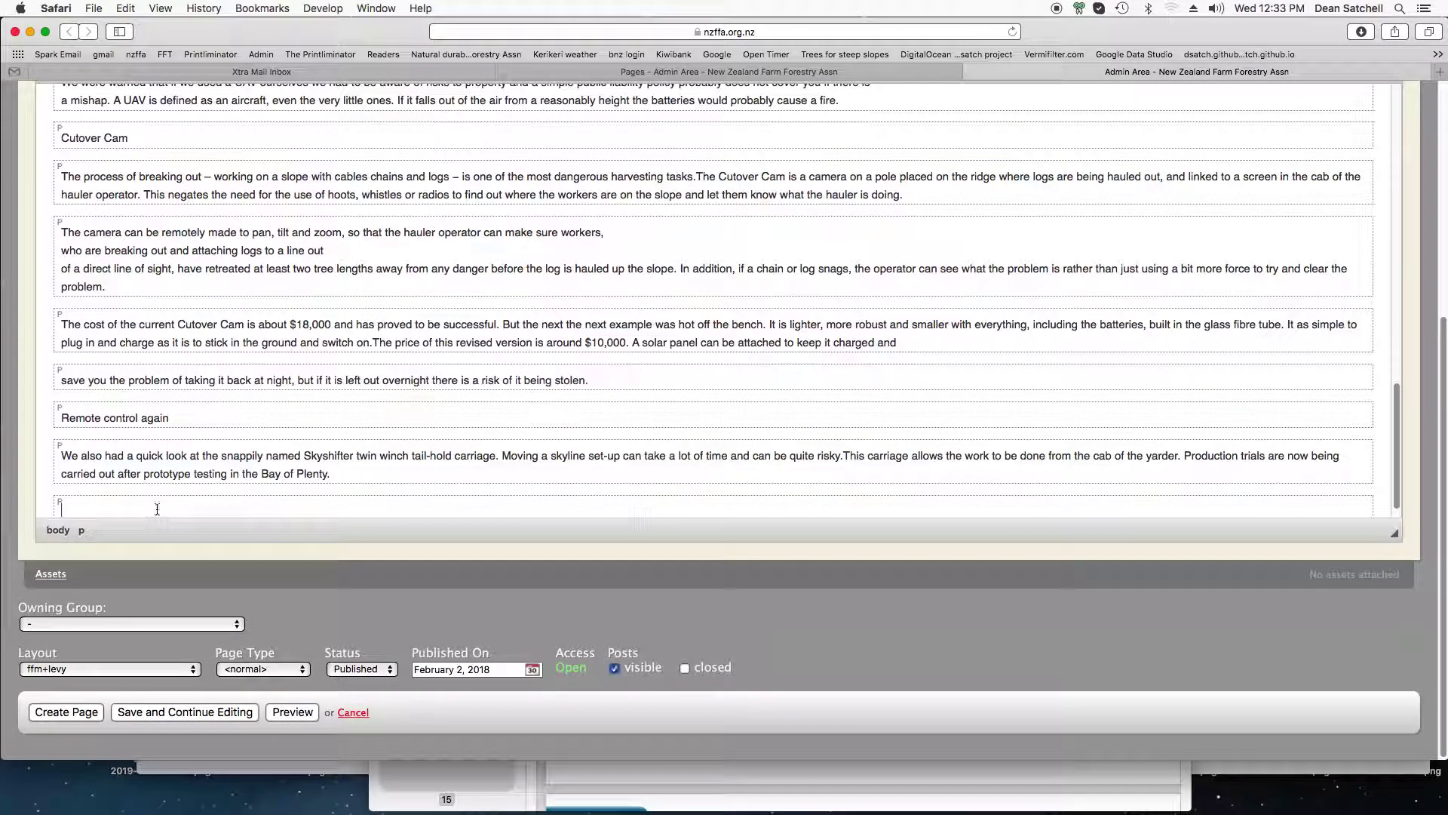
{"action": "left_click", "coordinate": [125, 8]}
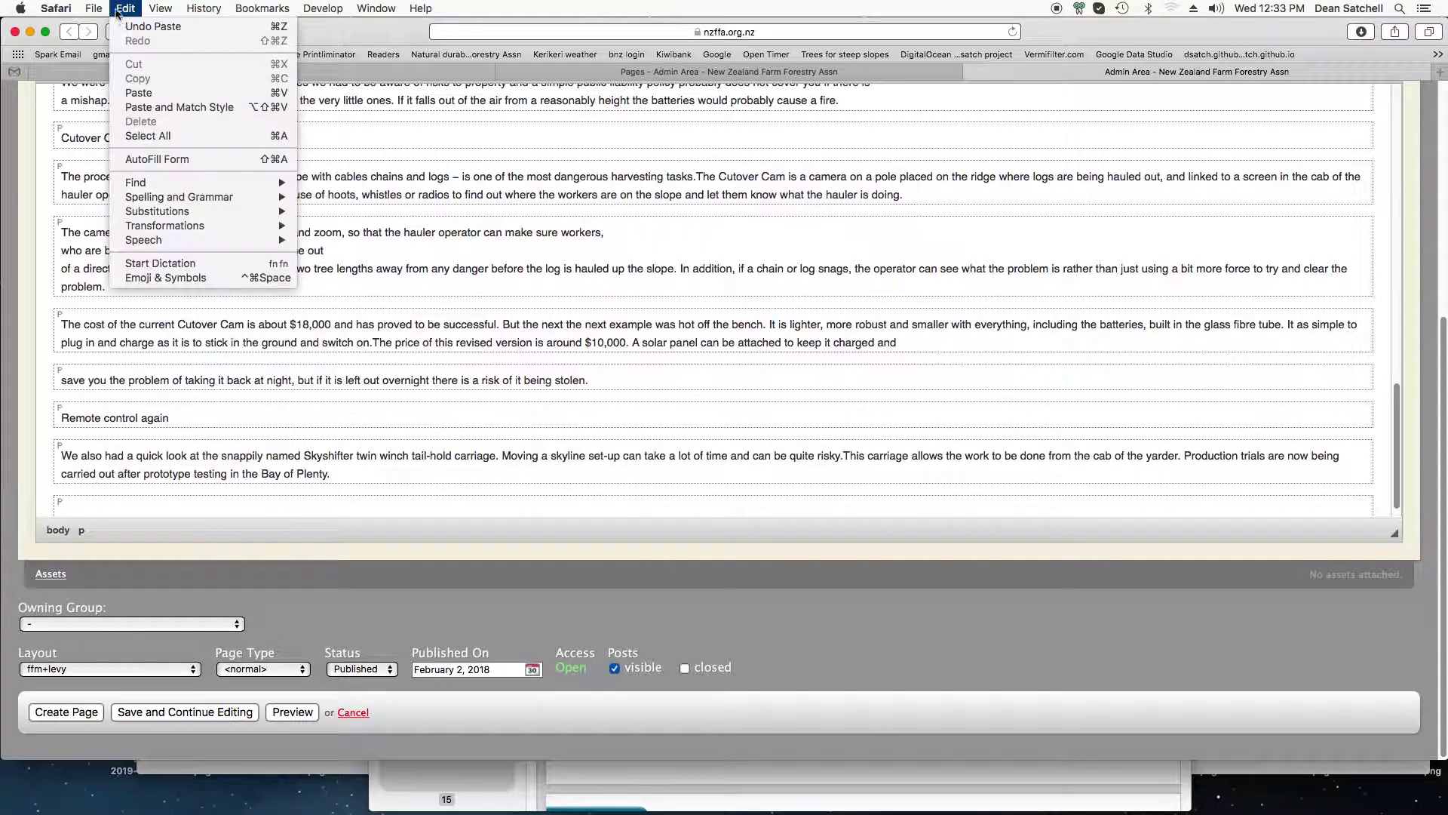
{"action": "left_click", "coordinate": [143, 93]}
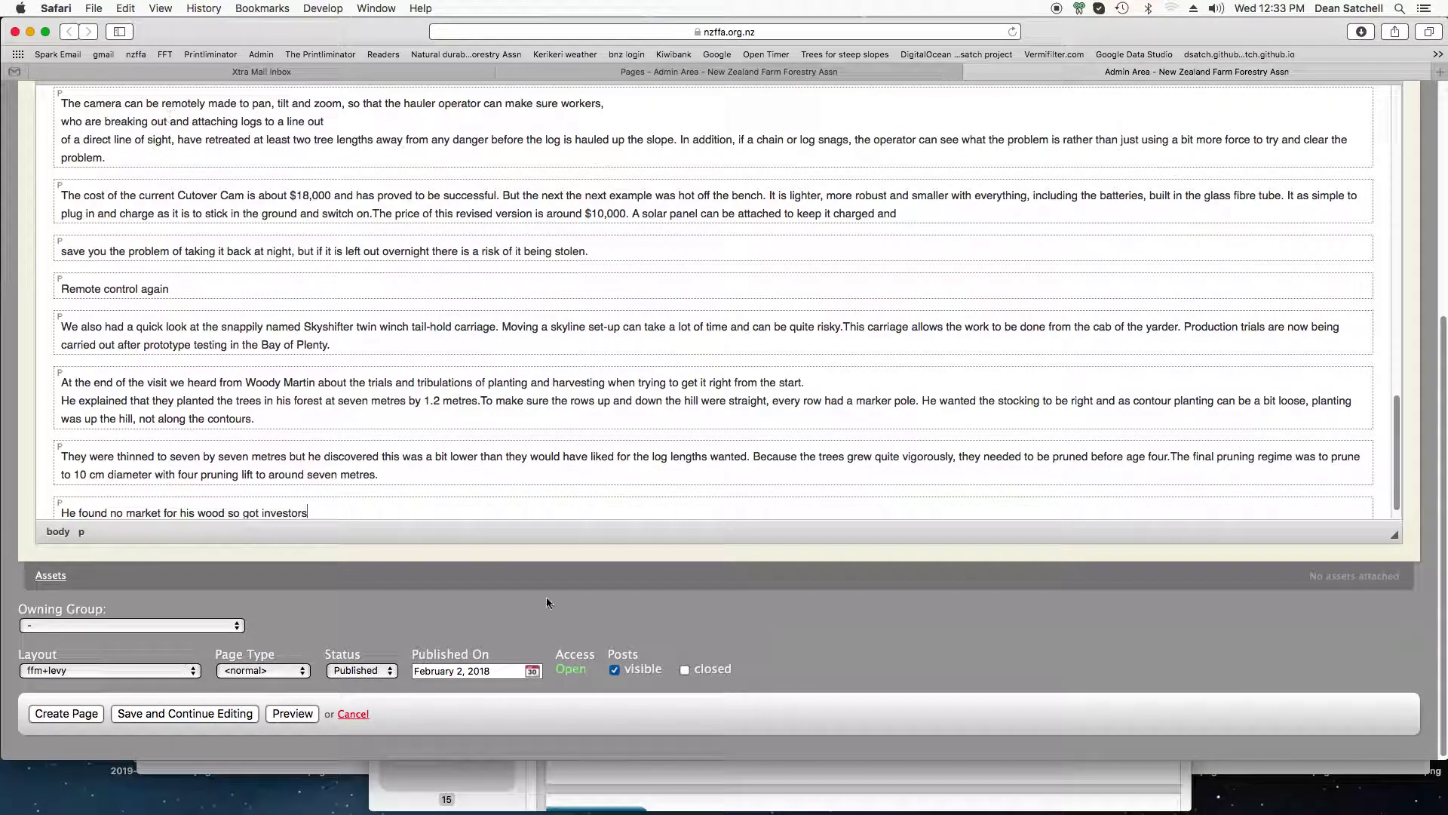
Return to the PDF in Preview and copy page 13's second column, from "together and bought a mill" to the end of the article
{"action": "left_click", "coordinate": [689, 798]}
{"action": "scroll", "coordinate": [947, 283], "scroll_direction": "up", "scroll_amount": 3}
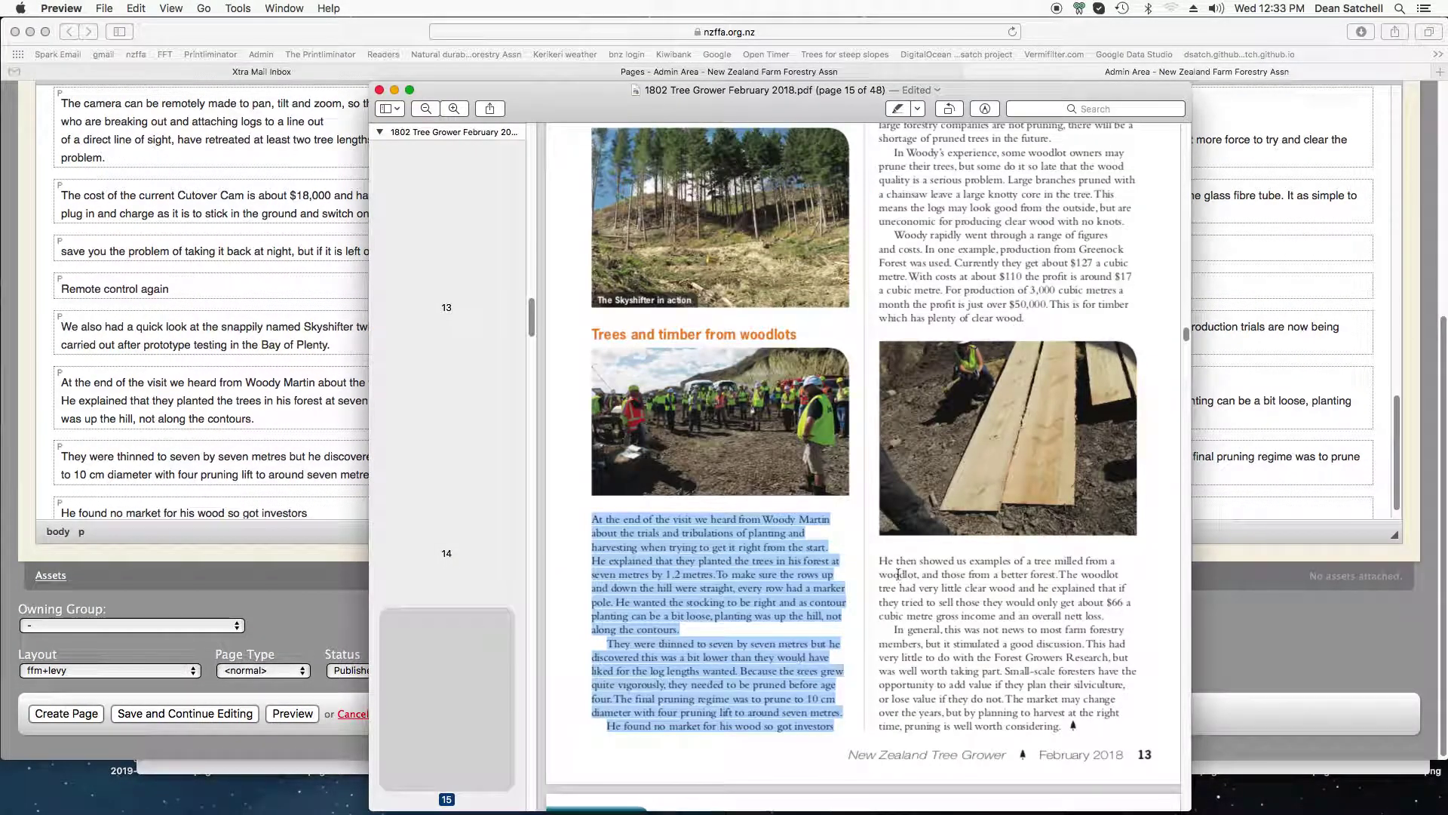
{"action": "scroll", "coordinate": [947, 283], "scroll_direction": "up", "scroll_amount": 3}
{"action": "left_click_drag", "start_coordinate": [876, 186], "coordinate": [1073, 508]}
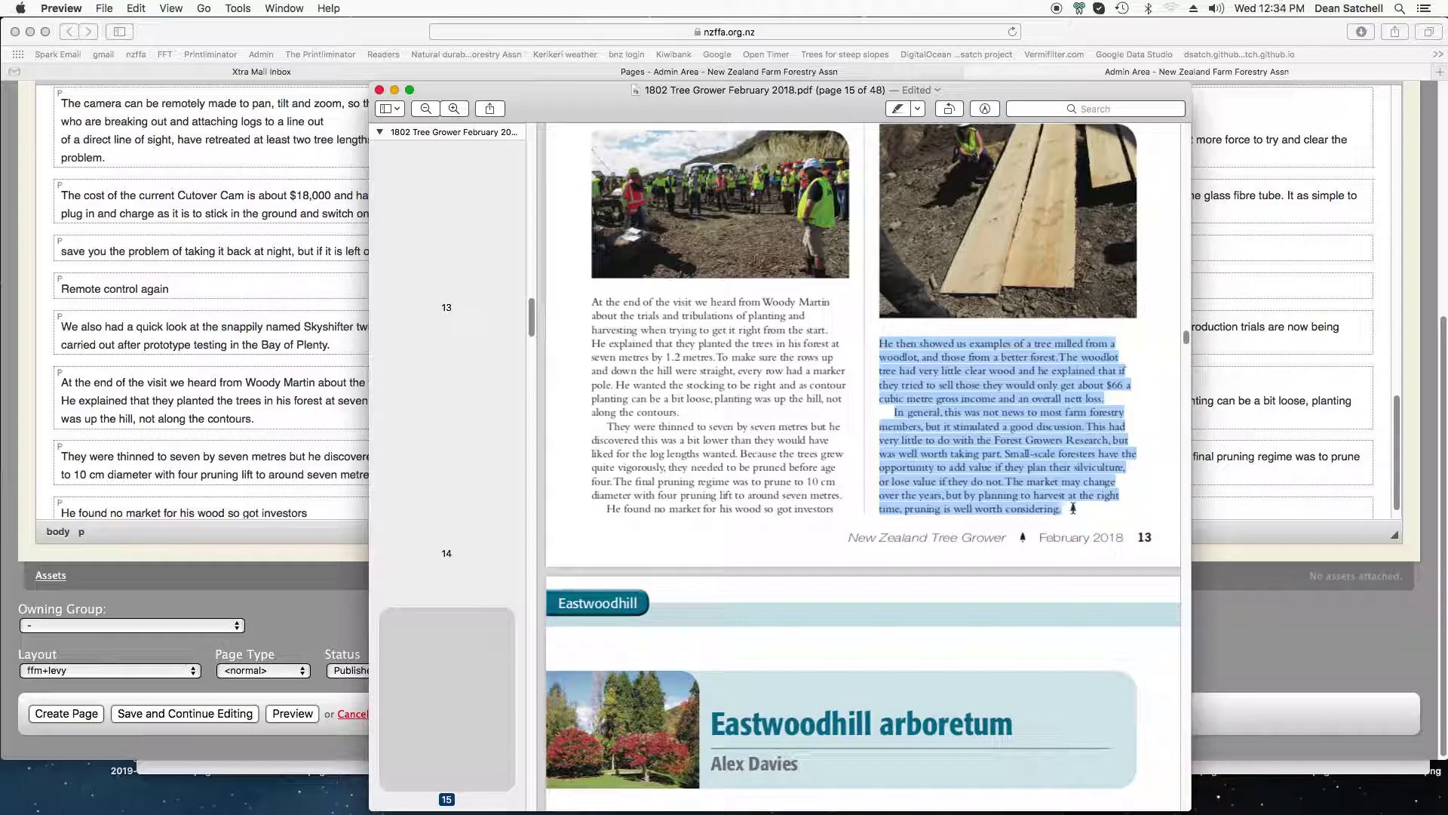
{"action": "scroll", "coordinate": [1056, 453], "scroll_direction": "up", "scroll_amount": 5}
{"action": "right_click", "coordinate": [990, 323]}
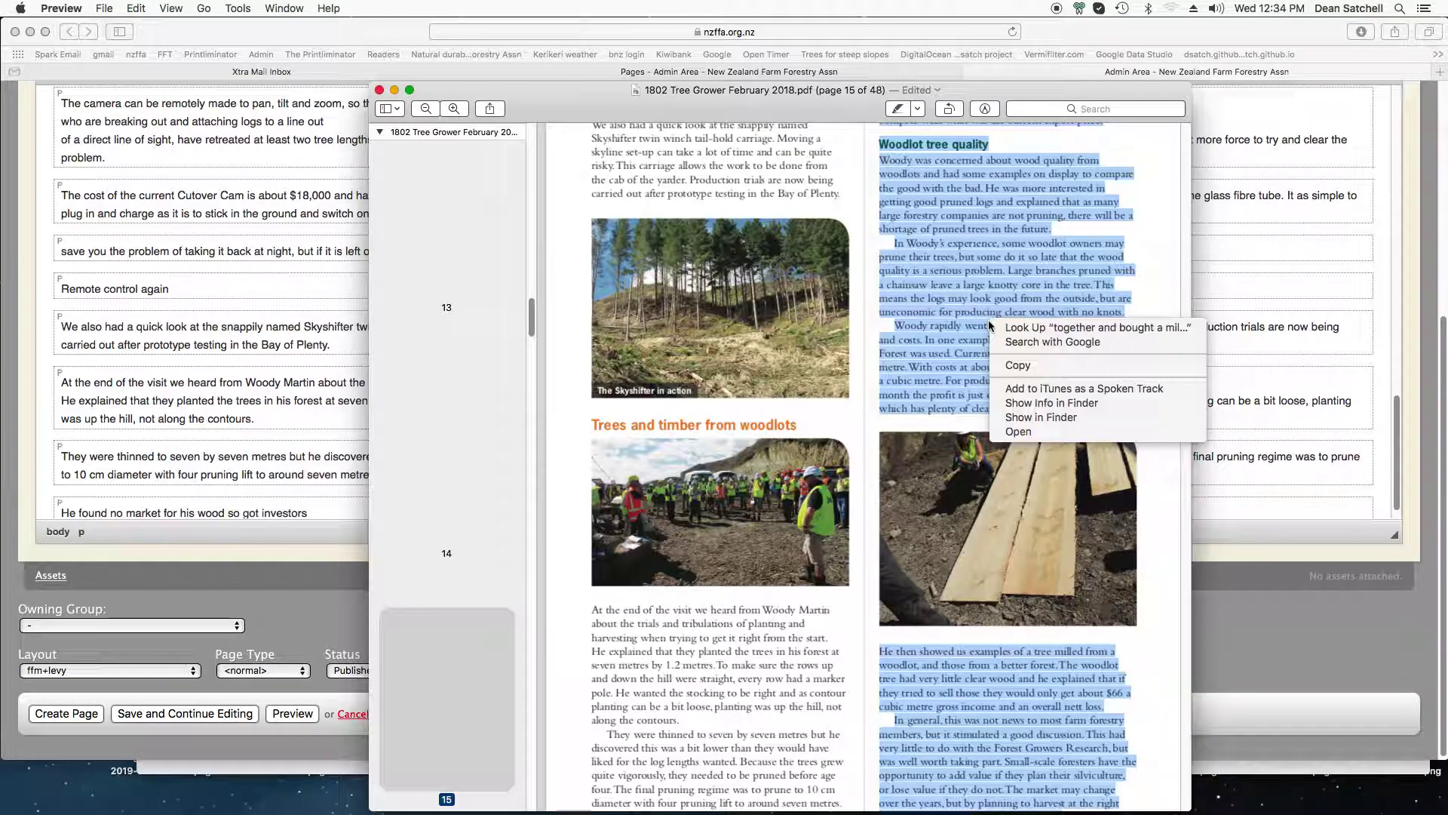
{"action": "left_click", "coordinate": [1017, 365]}
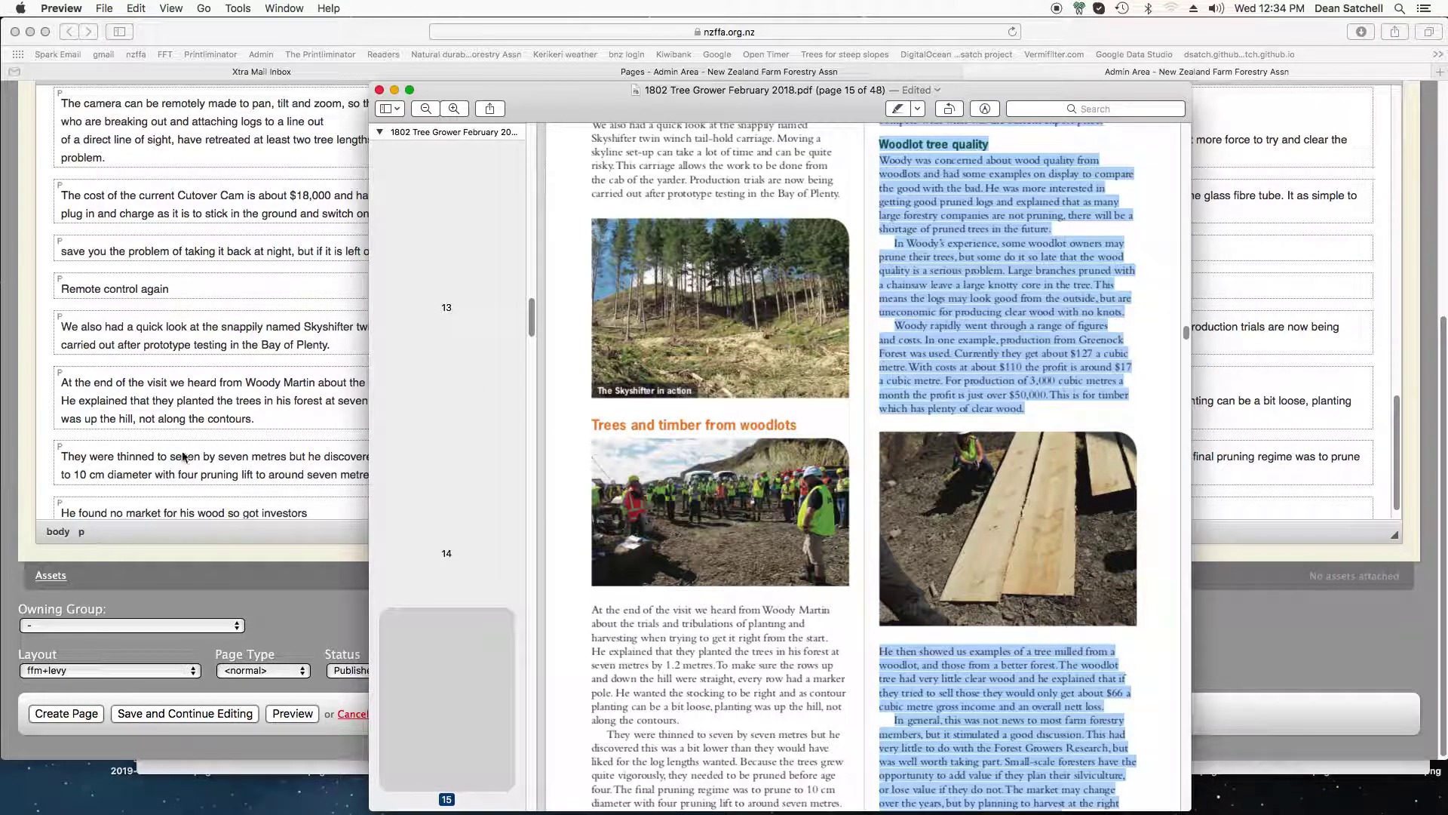
Back in Safari, add a paragraph after "so got investors" and paste the copied second-column text into it
{"action": "left_click", "coordinate": [183, 456]}
{"action": "left_click", "coordinate": [337, 510]}
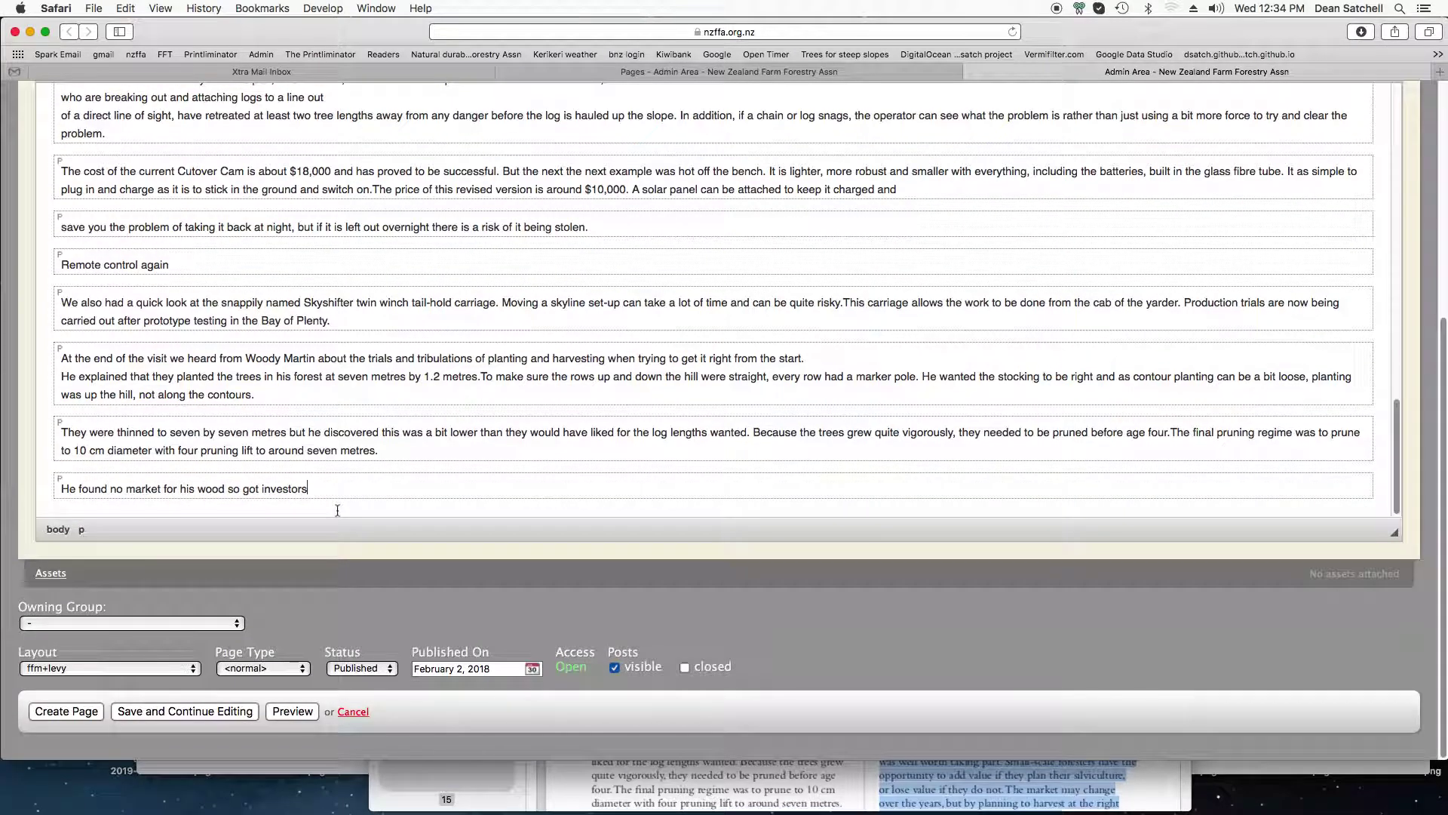
{"action": "key", "text": "Return"}
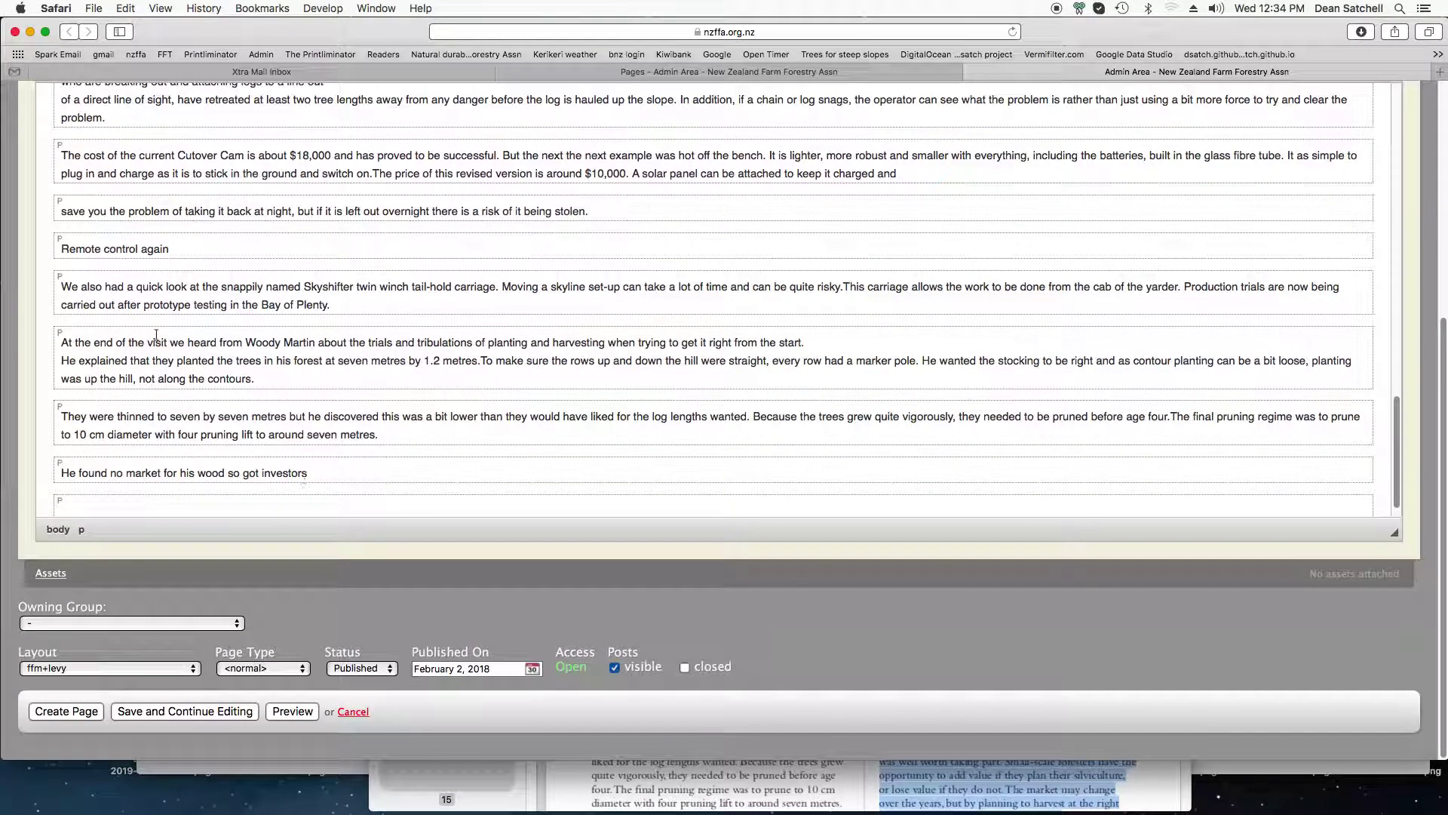
{"action": "left_click", "coordinate": [125, 9]}
{"action": "left_click", "coordinate": [171, 99]}
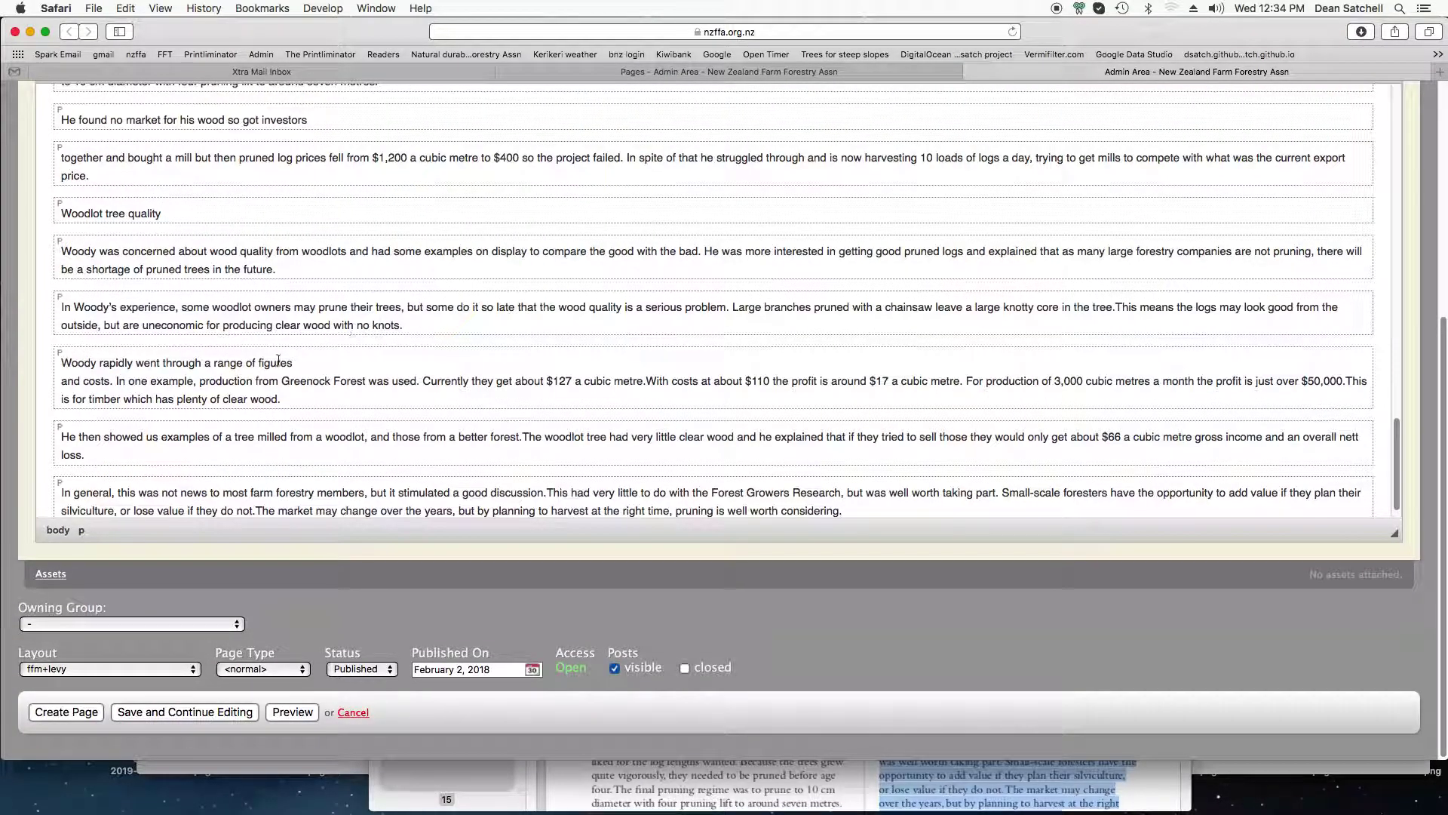
Look over the pasted body text and save the page while keeping it open for editing
{"action": "scroll", "coordinate": [434, 377], "scroll_direction": "up", "scroll_amount": 10}
{"action": "scroll", "coordinate": [434, 377], "scroll_direction": "down", "scroll_amount": 5}
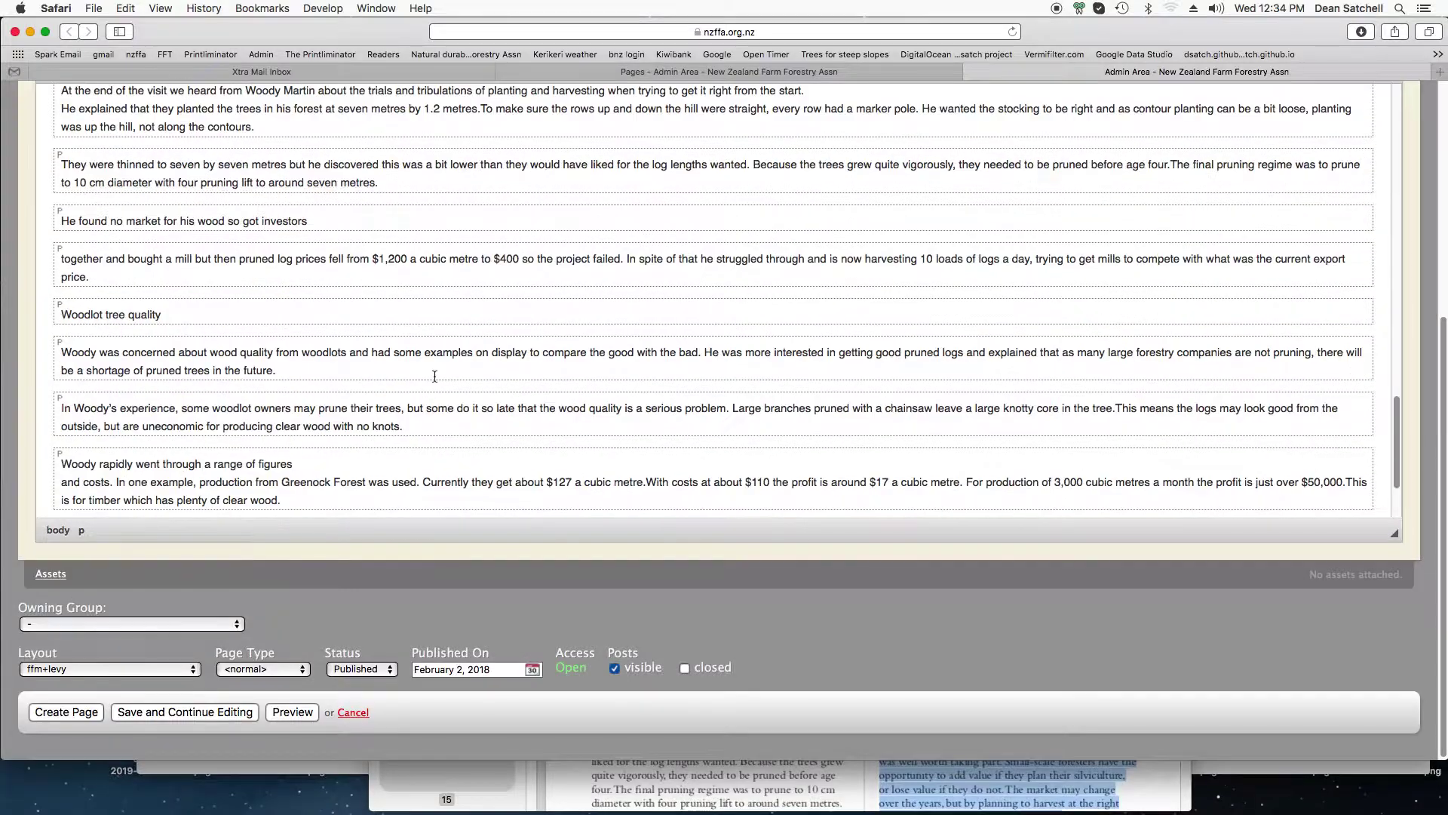
{"action": "left_click", "coordinate": [212, 714]}
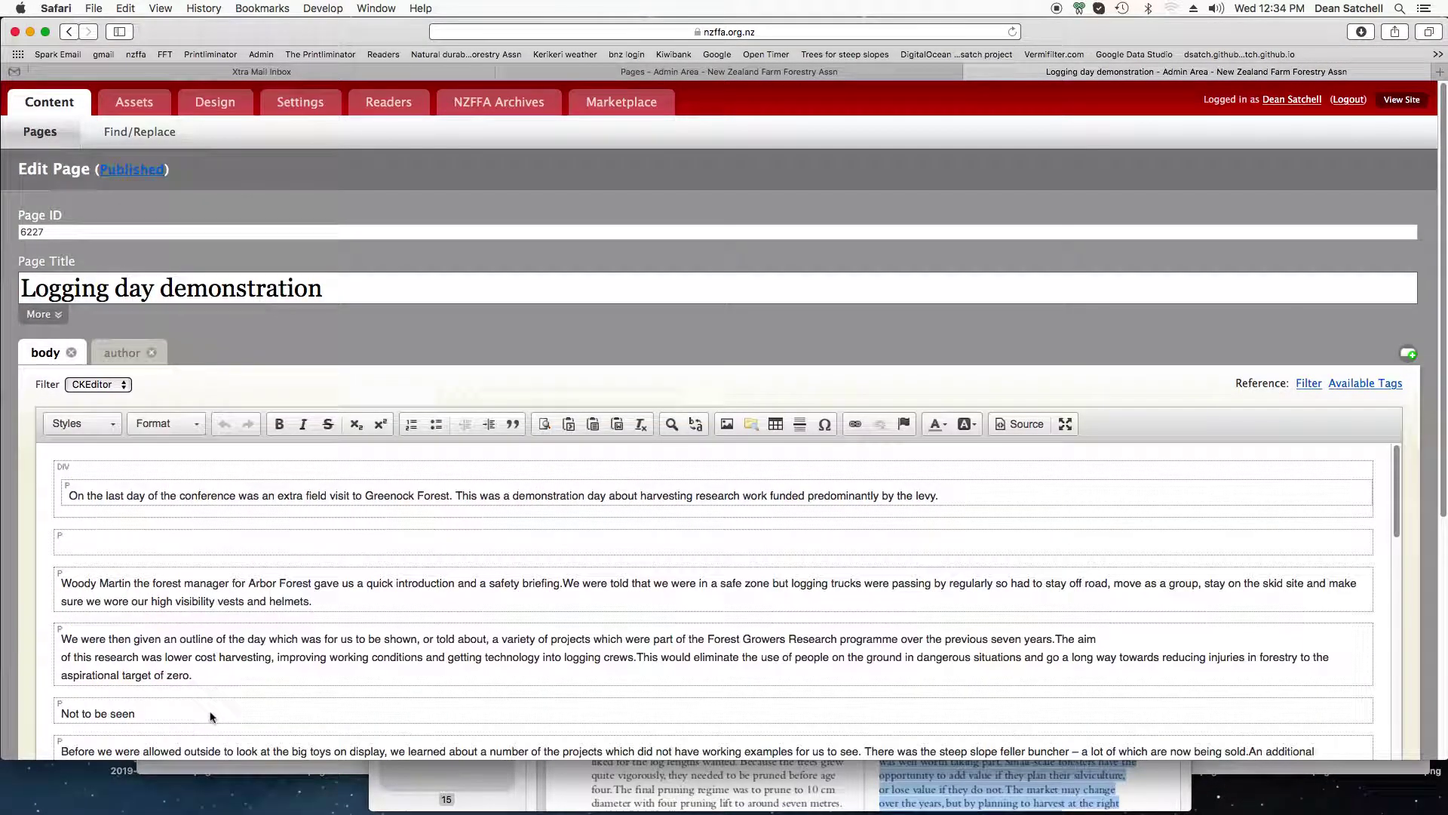
Delete the empty paragraph between the intro div and the first body paragraph
{"action": "scroll", "coordinate": [389, 294], "scroll_direction": "down", "scroll_amount": 1}
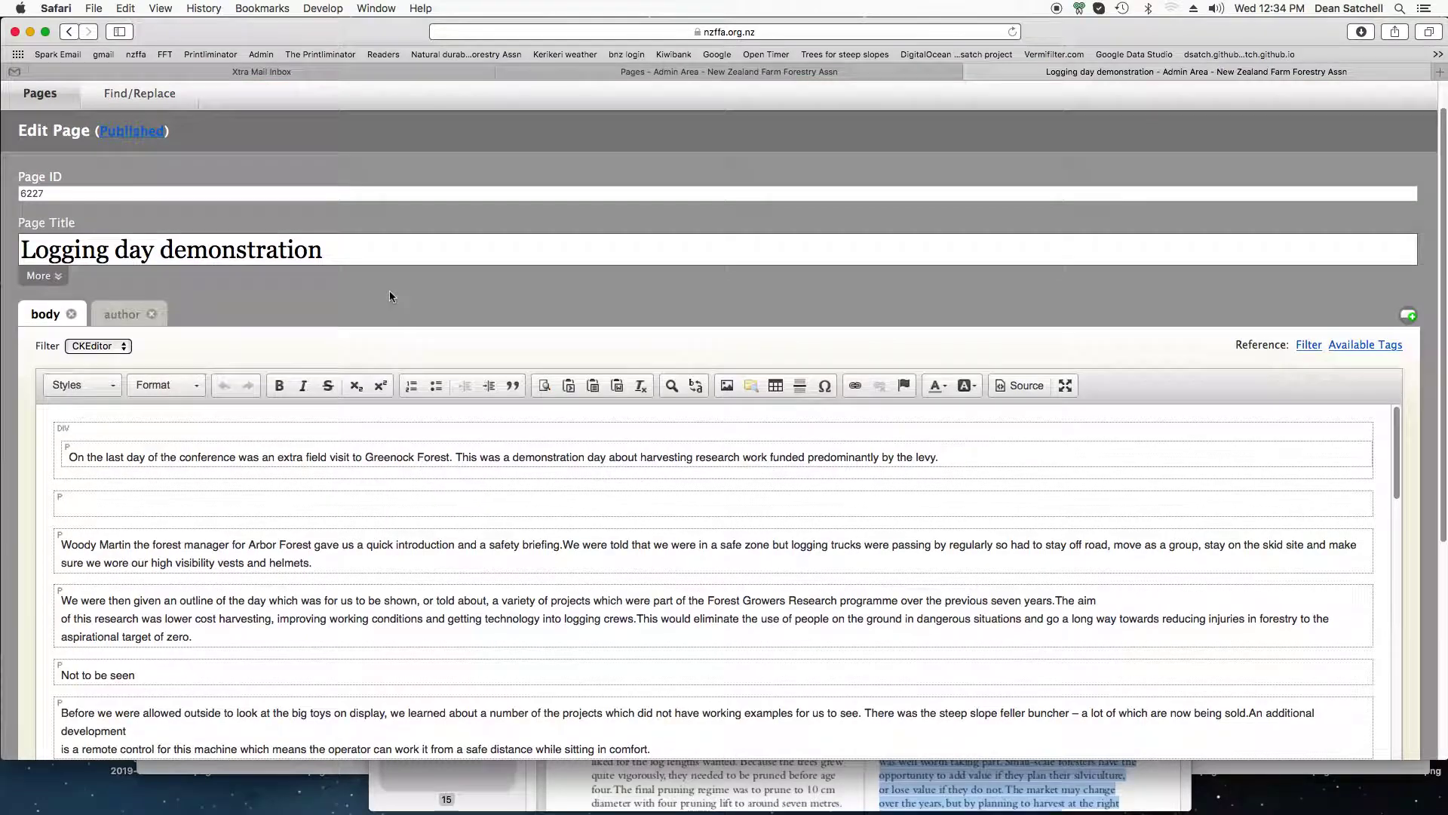
{"action": "left_click", "coordinate": [95, 499]}
{"action": "key", "text": "BackSpace"}
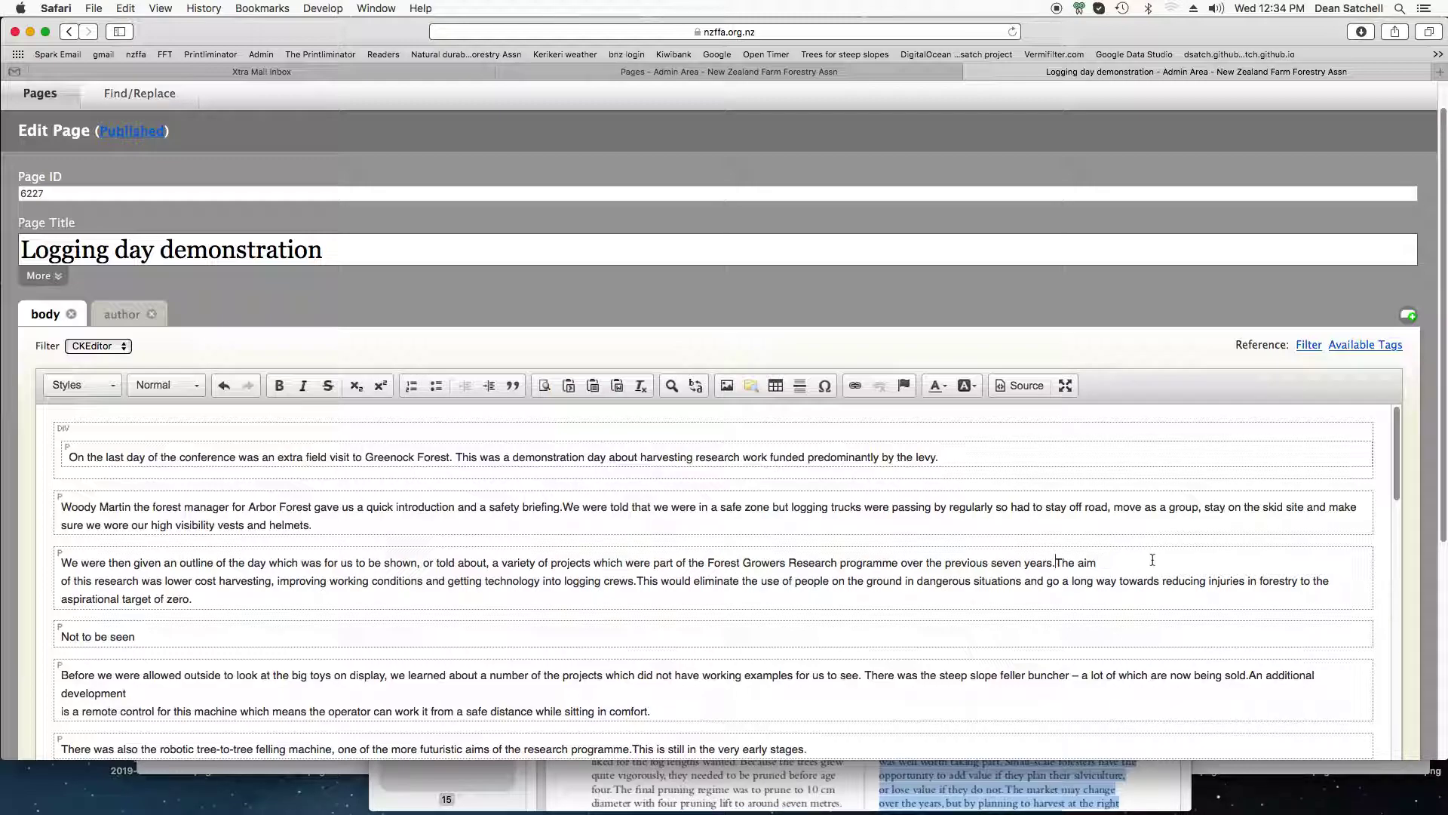
In the second body paragraph, insert a space before "The aim" and join the broken line ahead of "of this research"
{"action": "left_click_drag", "start_coordinate": [1025, 562], "coordinate": [1072, 563]}
{"action": "left_click", "coordinate": [1055, 564]}
{"action": "left_click", "coordinate": [1131, 564]}
{"action": "key", "text": "Delete"}
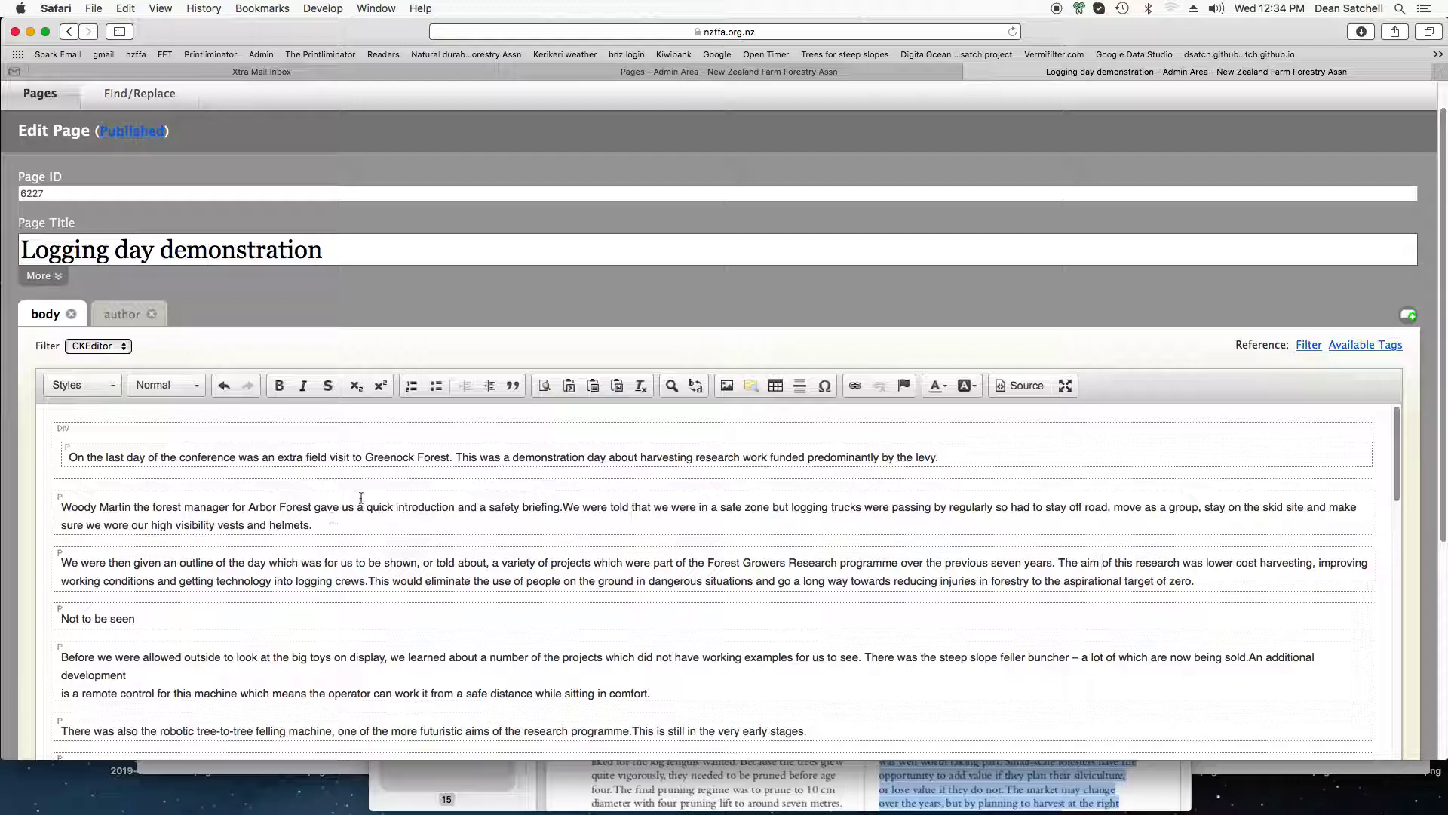
{"action": "scroll", "coordinate": [903, 508], "scroll_direction": "down", "scroll_amount": 1}
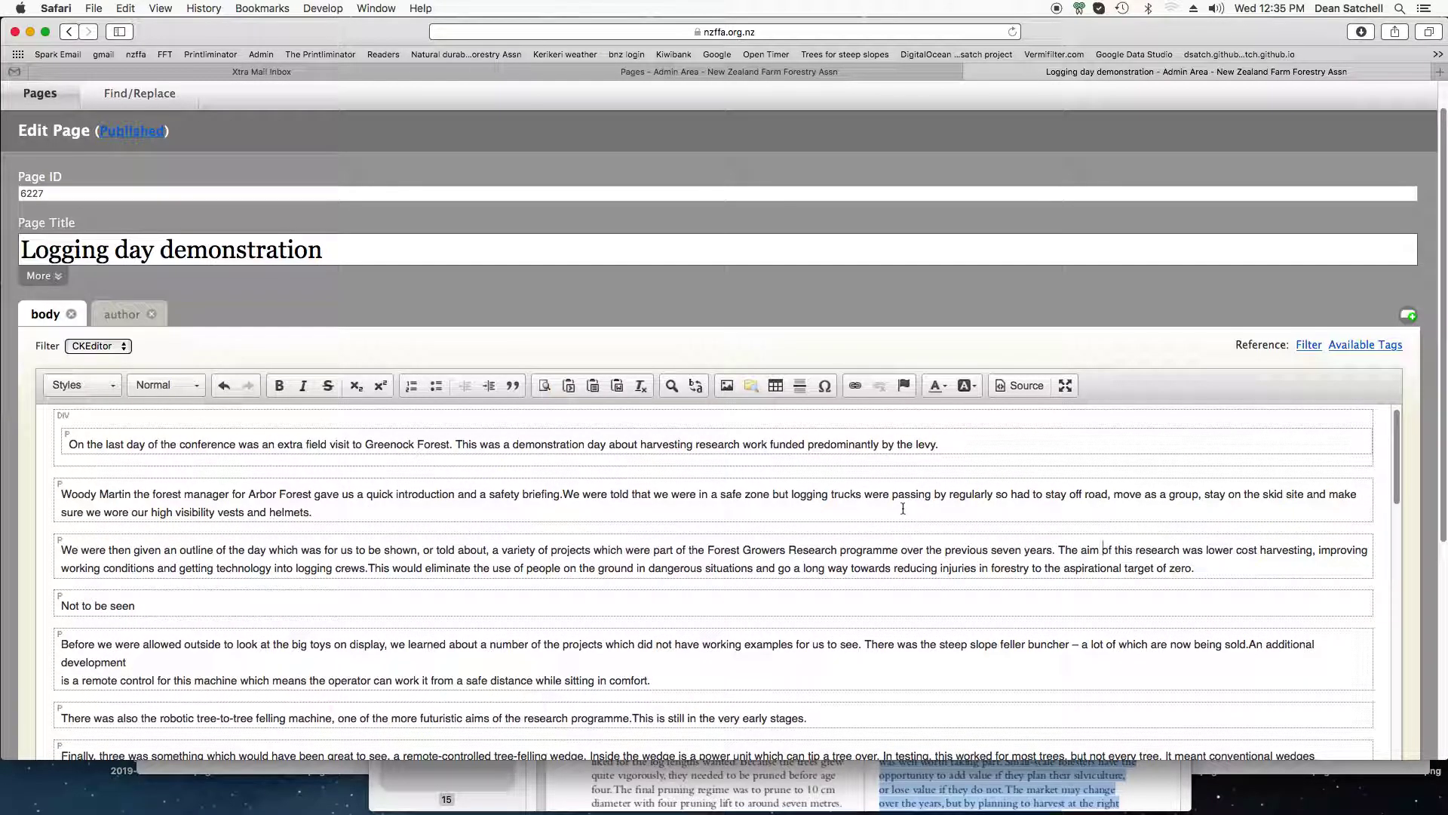
{"action": "scroll", "coordinate": [174, 562], "scroll_direction": "down", "scroll_amount": 1}
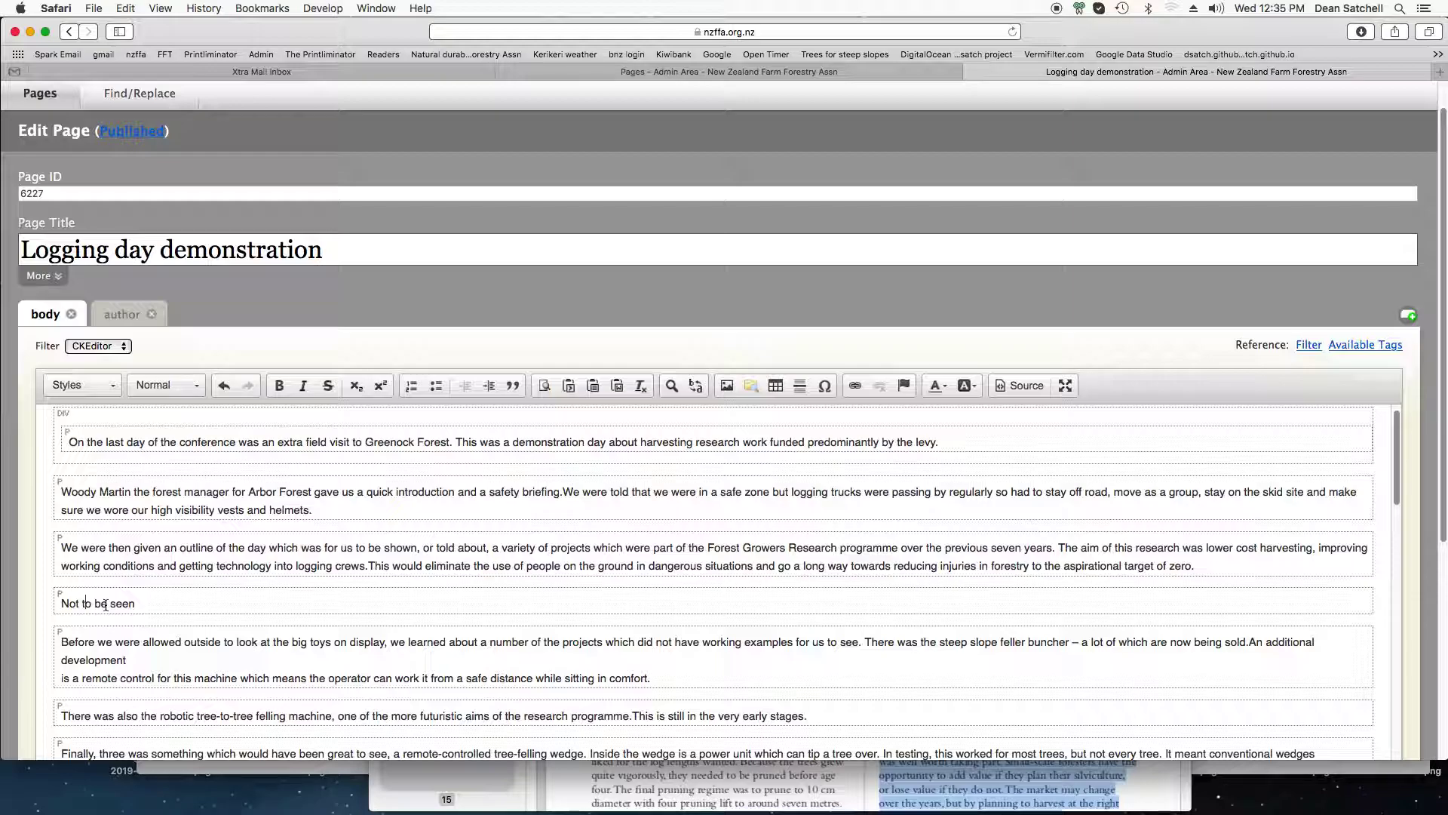
{"action": "left_click", "coordinate": [197, 385]}
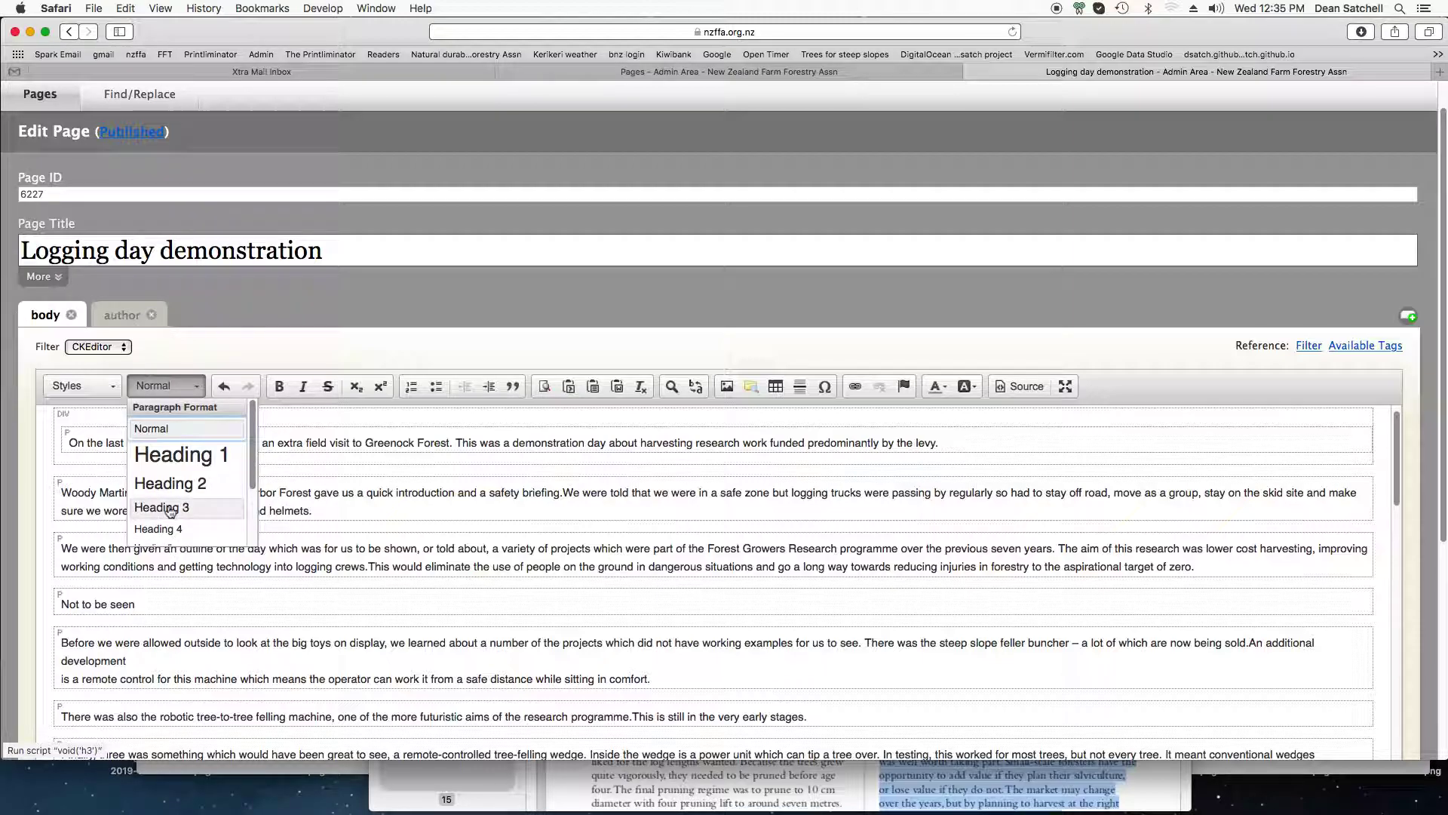
Switch to the Tree Grower PDF in Preview, compare the article's main heading and subheading styles, and close the PDF window
{"action": "left_click", "coordinate": [573, 780]}
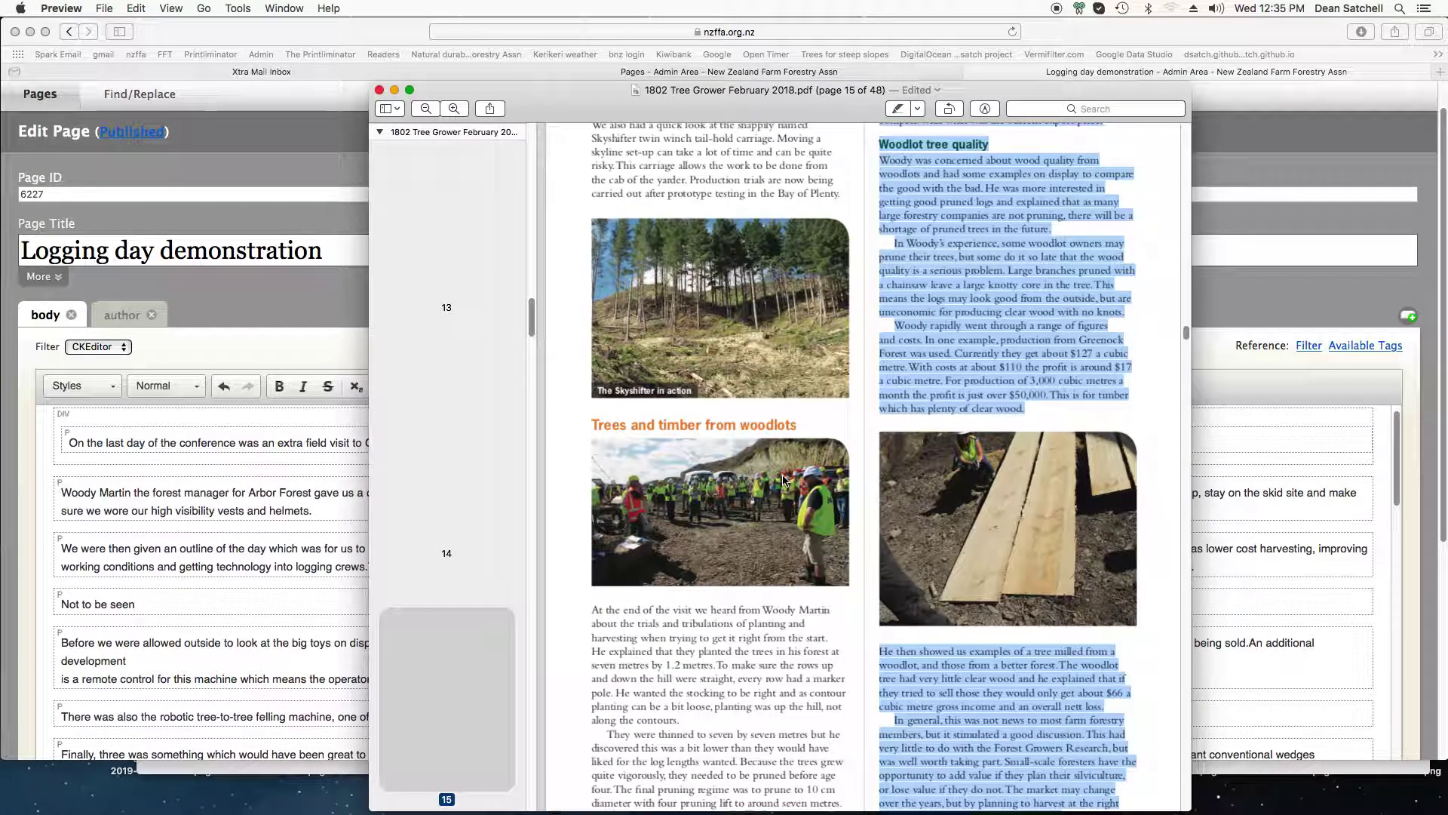
{"action": "scroll", "coordinate": [785, 479], "scroll_direction": "up", "scroll_amount": 1}
{"action": "left_click", "coordinate": [965, 284]}
{"action": "scroll", "coordinate": [965, 283], "scroll_direction": "up", "scroll_amount": 2}
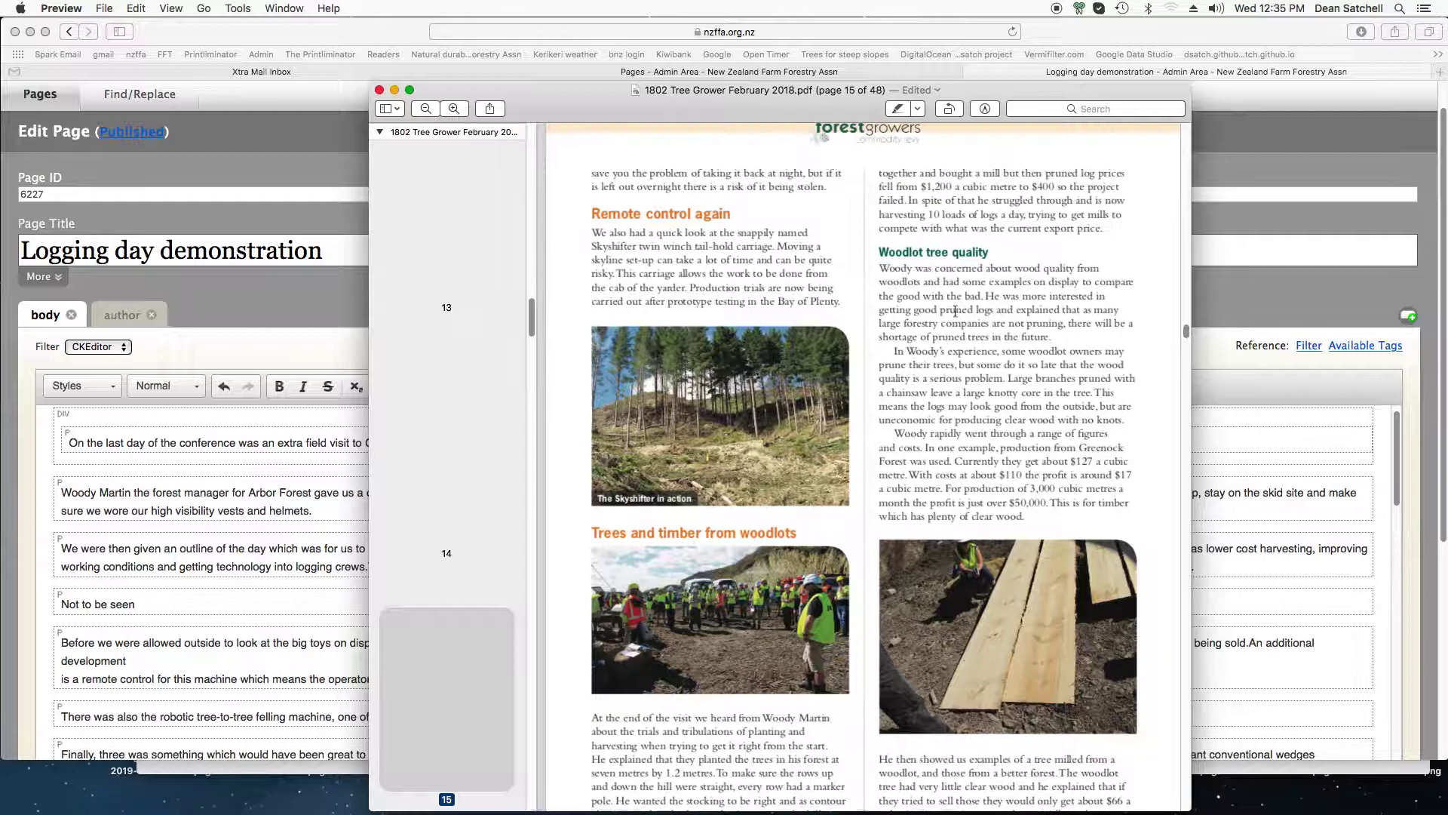
{"action": "left_click_drag", "start_coordinate": [589, 213], "coordinate": [736, 215]}
{"action": "left_click_drag", "start_coordinate": [877, 252], "coordinate": [993, 256]}
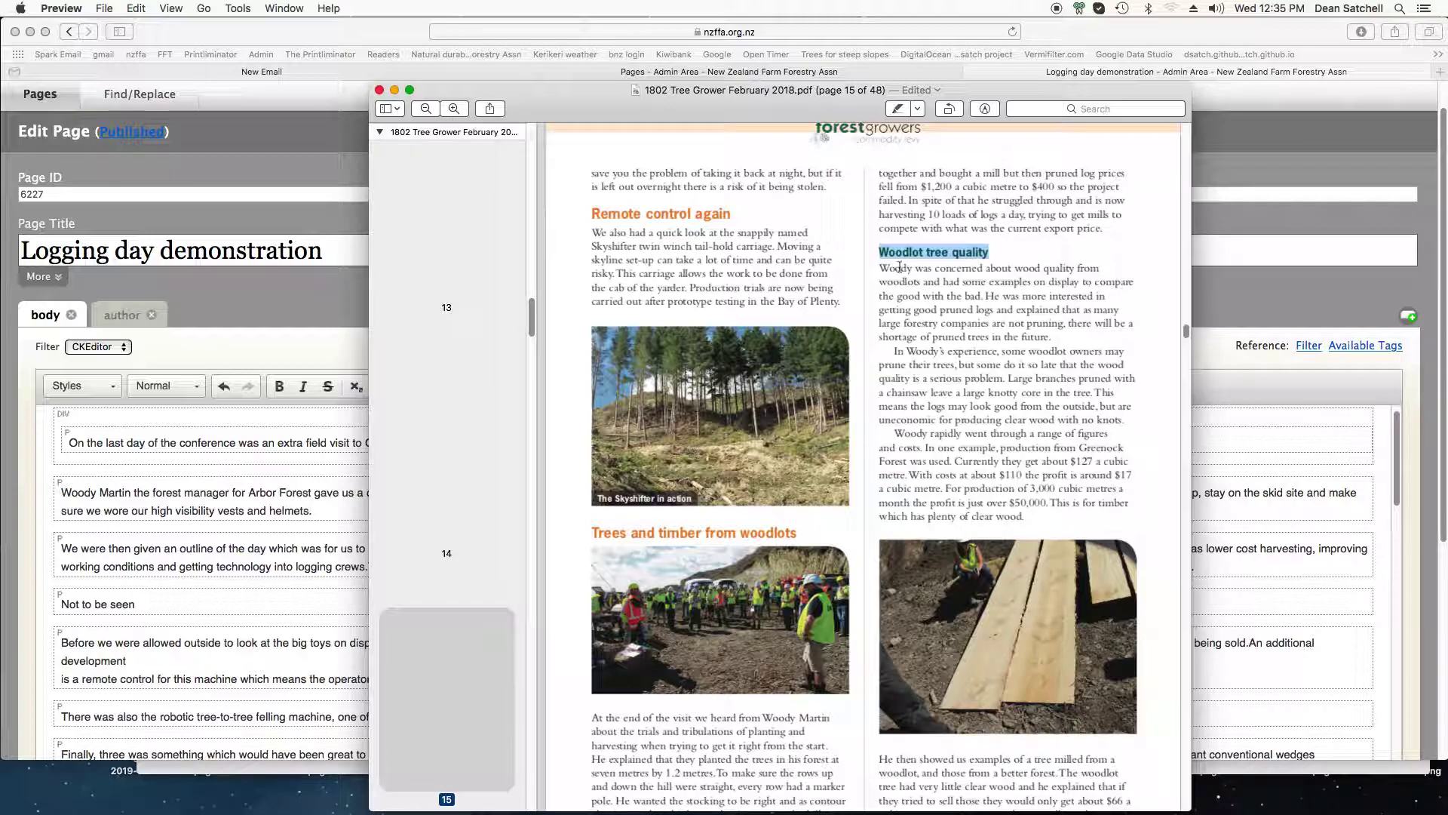
{"action": "scroll", "coordinate": [898, 308], "scroll_direction": "up", "scroll_amount": 2}
{"action": "scroll", "coordinate": [898, 307], "scroll_direction": "up", "scroll_amount": 20}
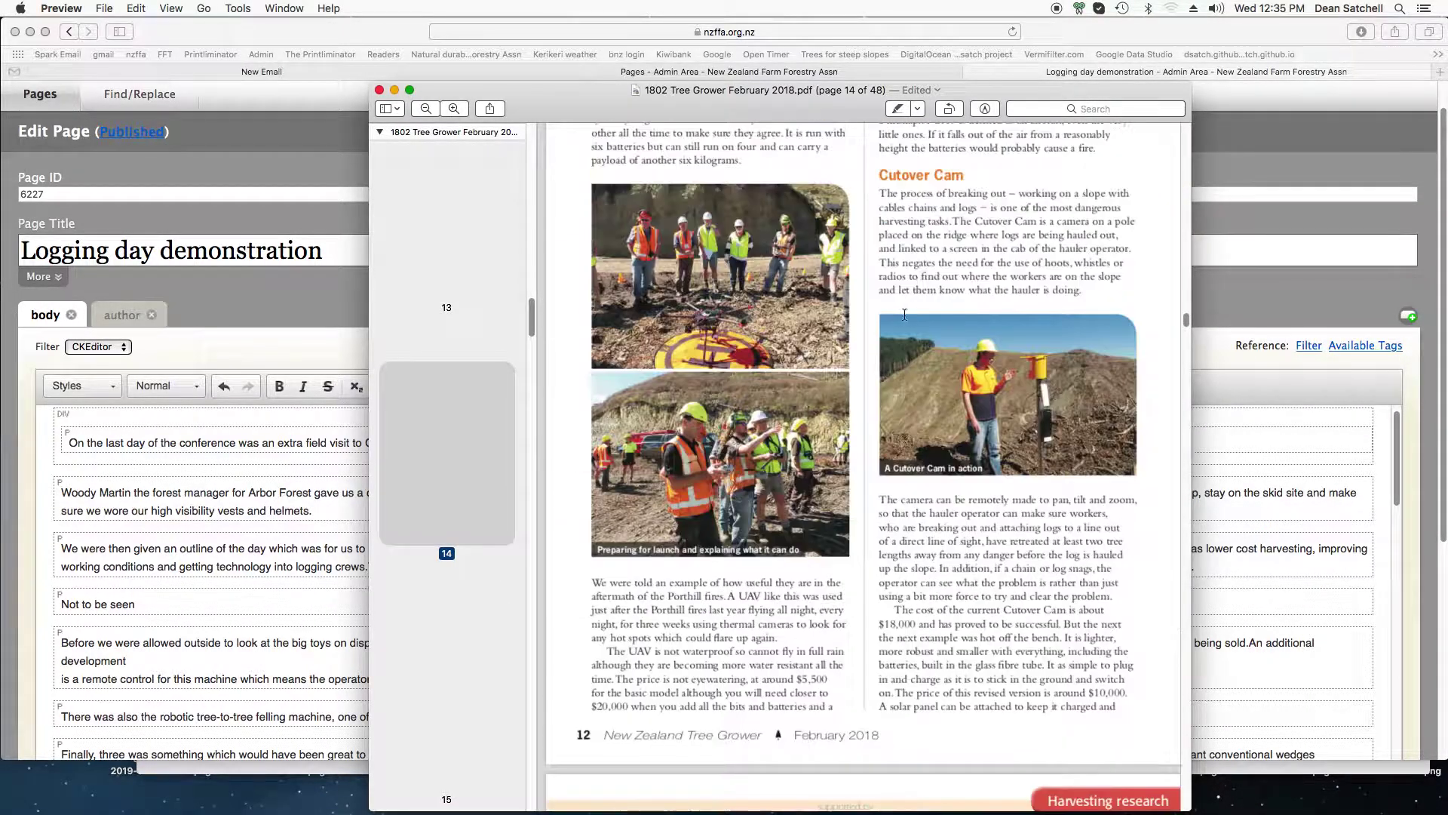
{"action": "scroll", "coordinate": [905, 315], "scroll_direction": "up", "scroll_amount": 3}
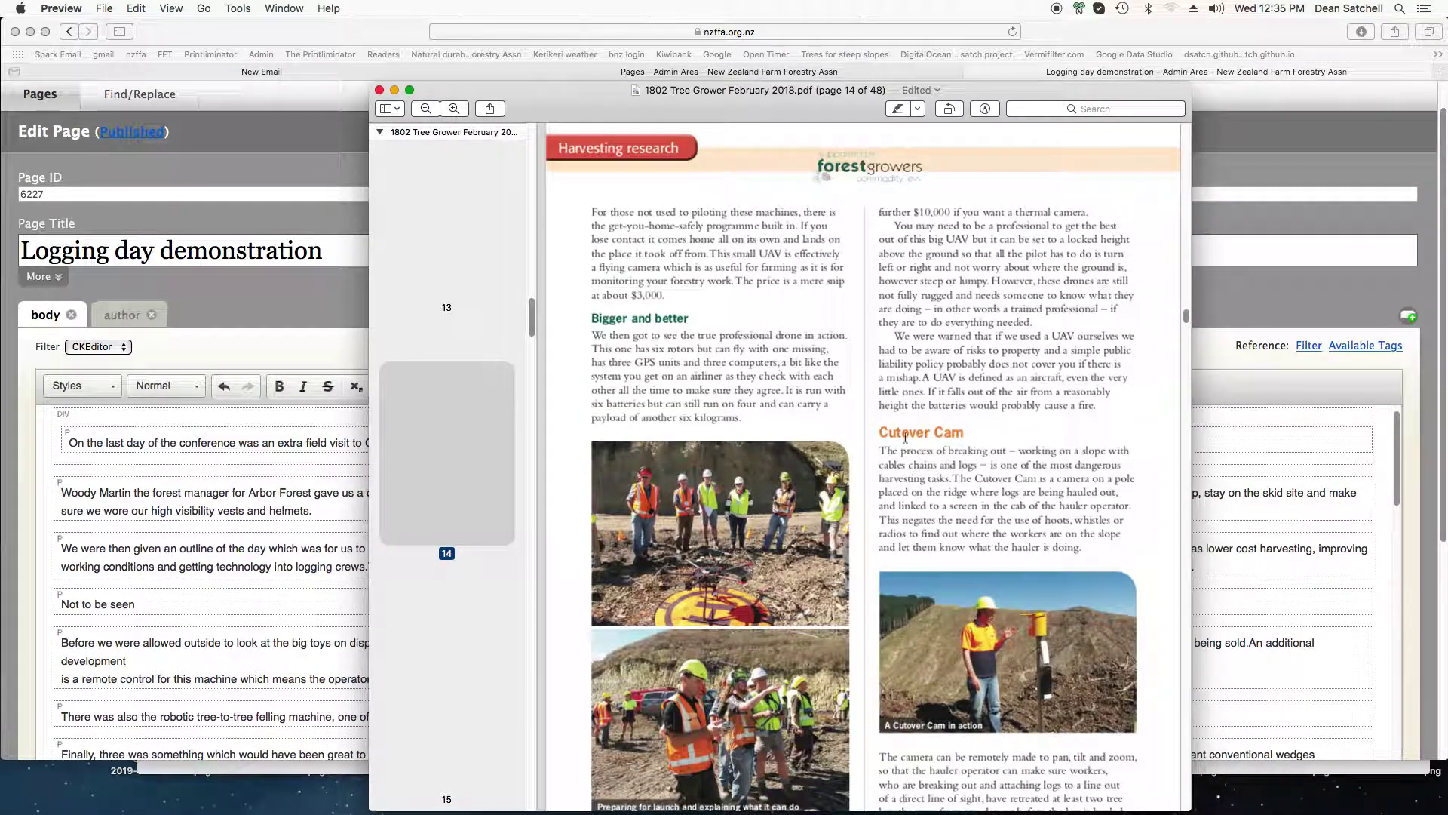
{"action": "scroll", "coordinate": [628, 356], "scroll_direction": "up", "scroll_amount": 15}
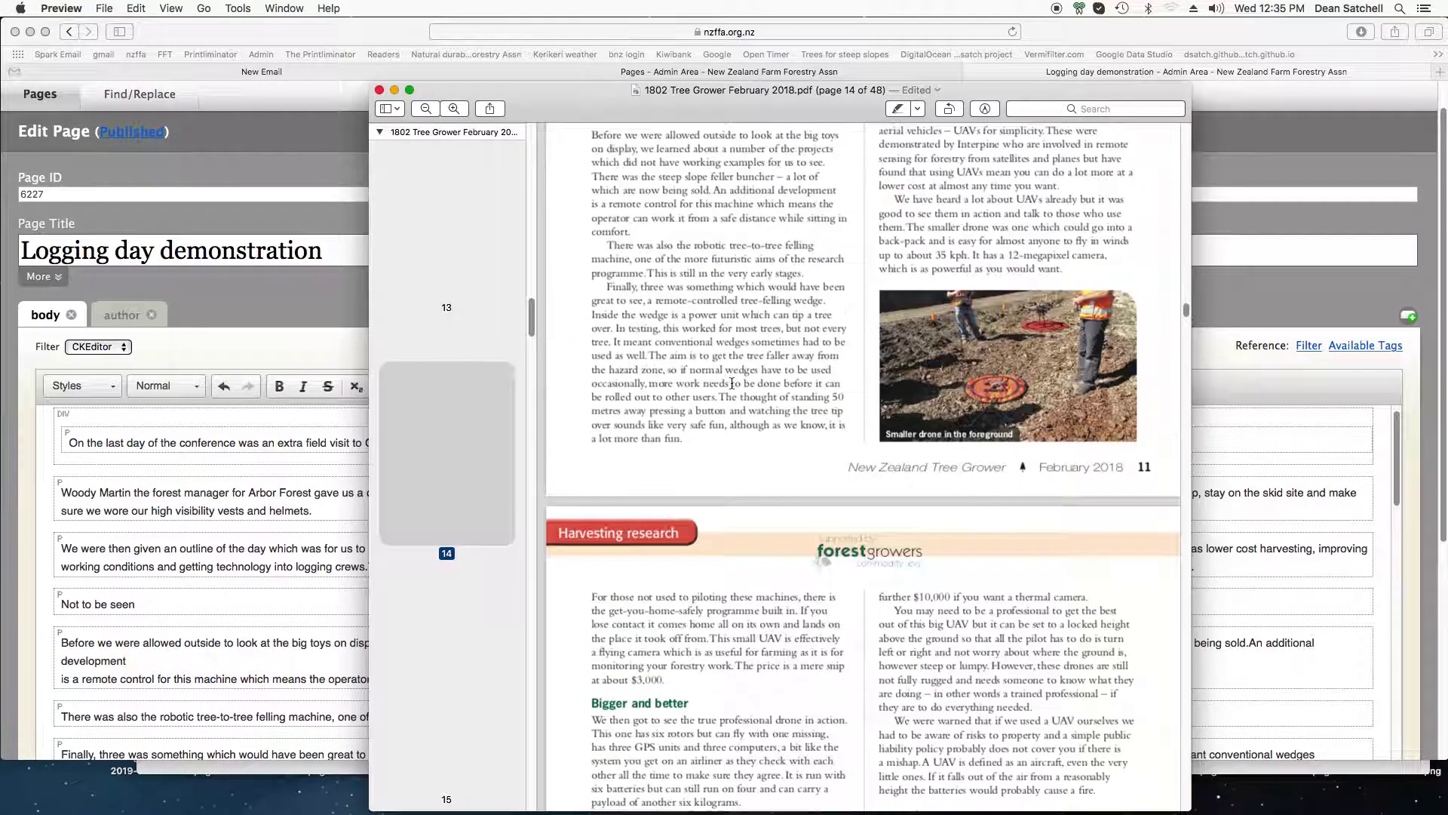
{"action": "scroll", "coordinate": [732, 383], "scroll_direction": "down", "scroll_amount": 3}
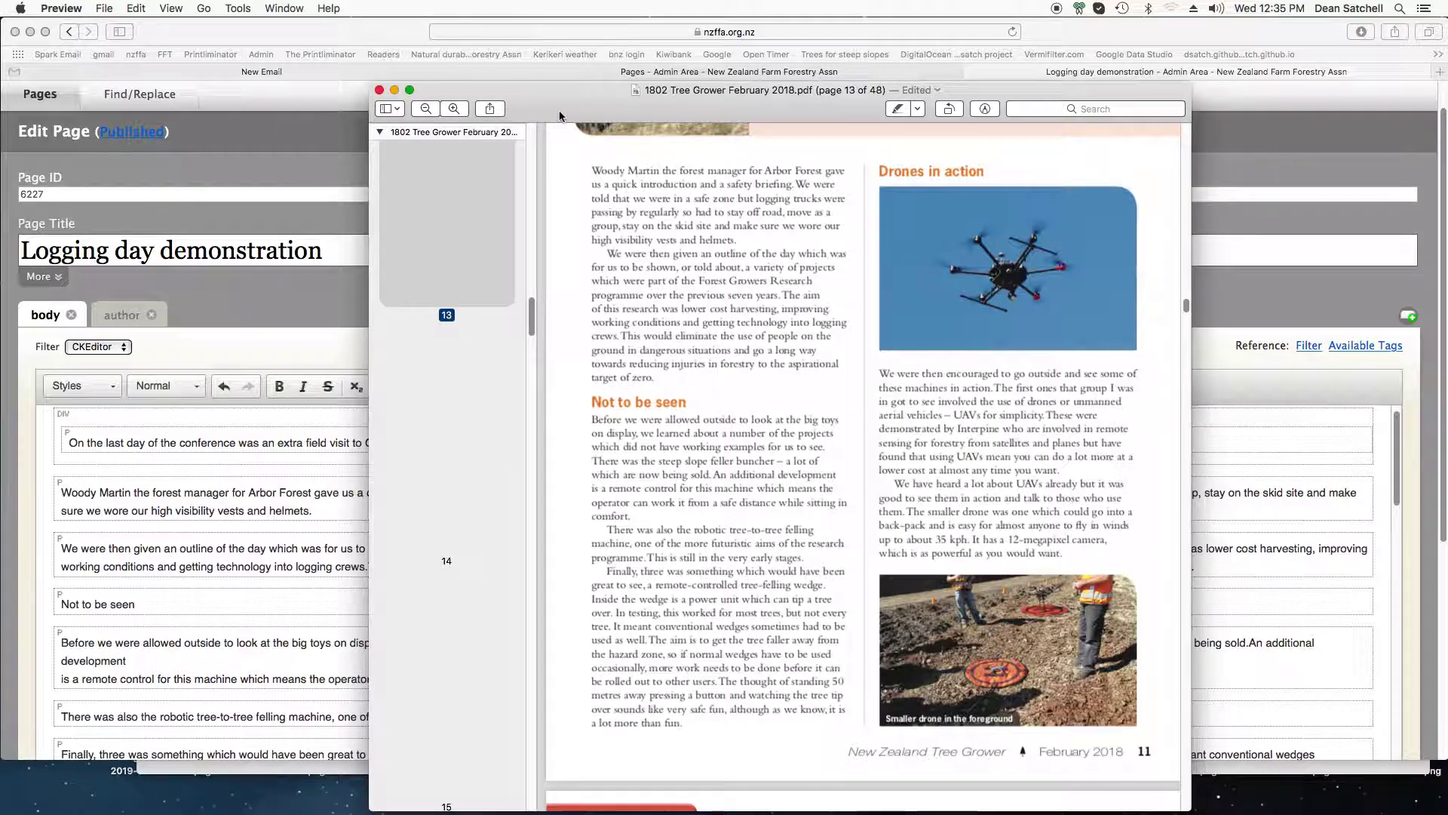
{"action": "key", "text": "super+w"}
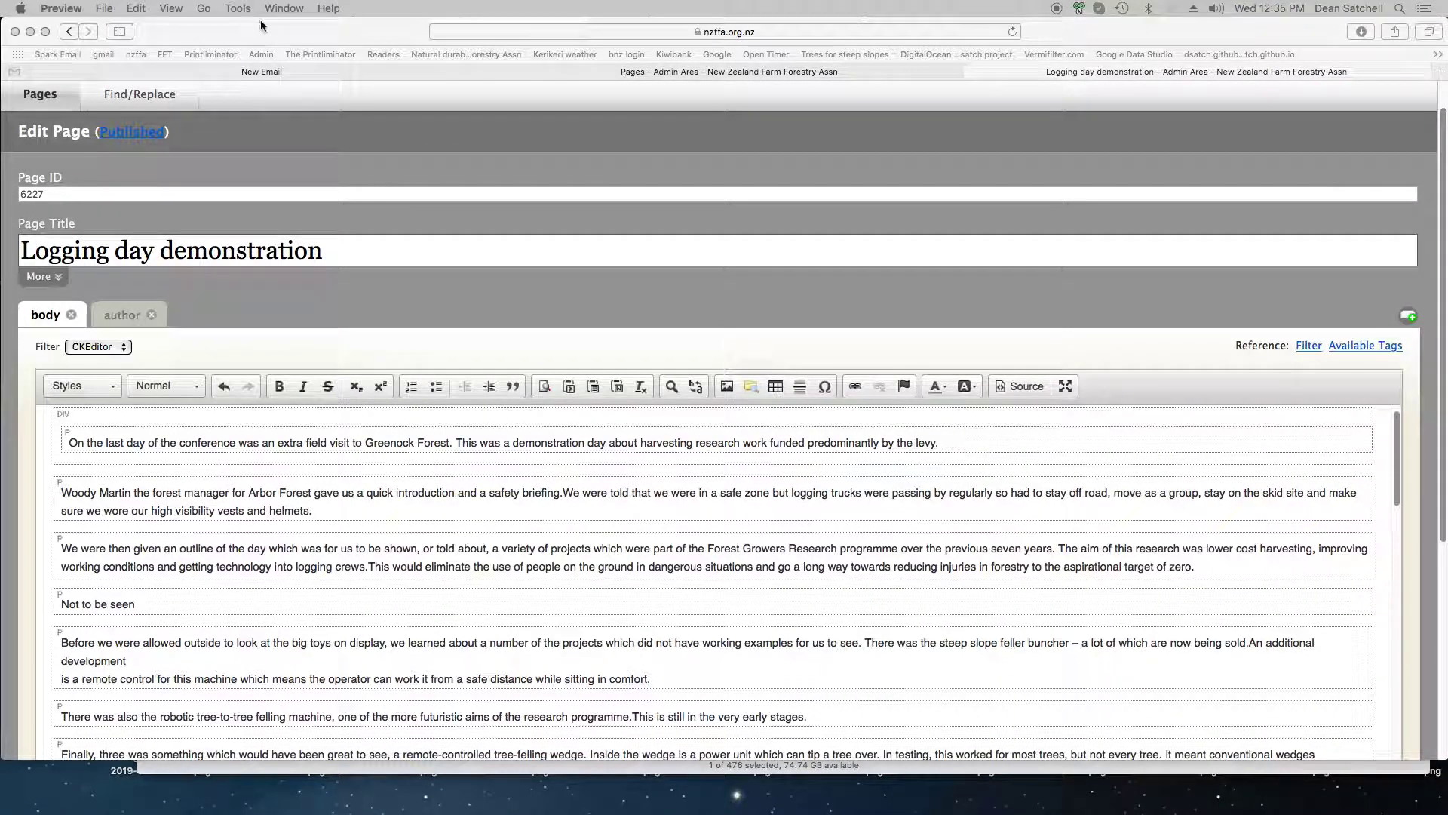
Back in Safari, format the "Not to be seen" paragraph as Heading 3
{"action": "left_click", "coordinate": [84, 602]}
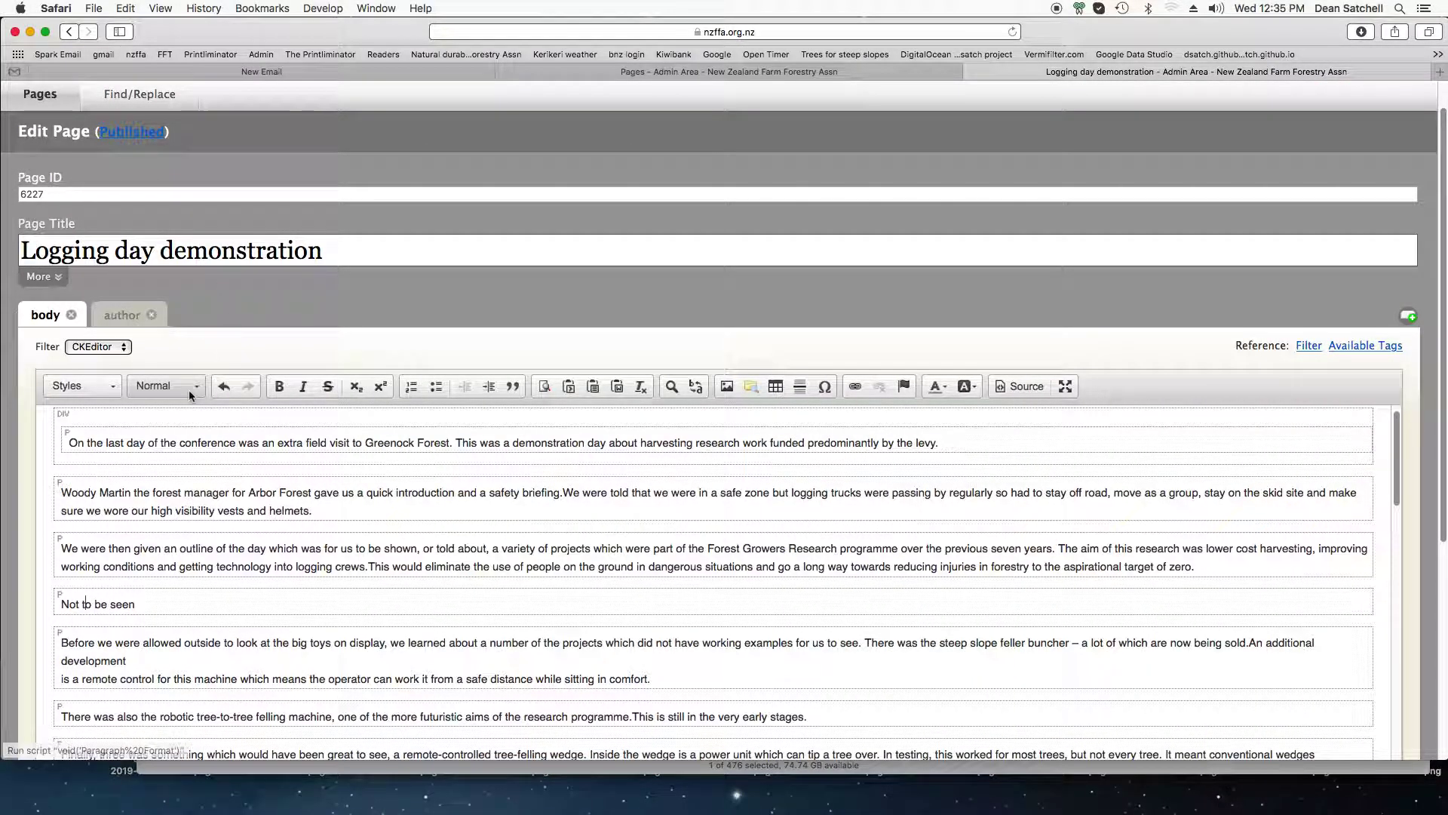
{"action": "left_click", "coordinate": [162, 385]}
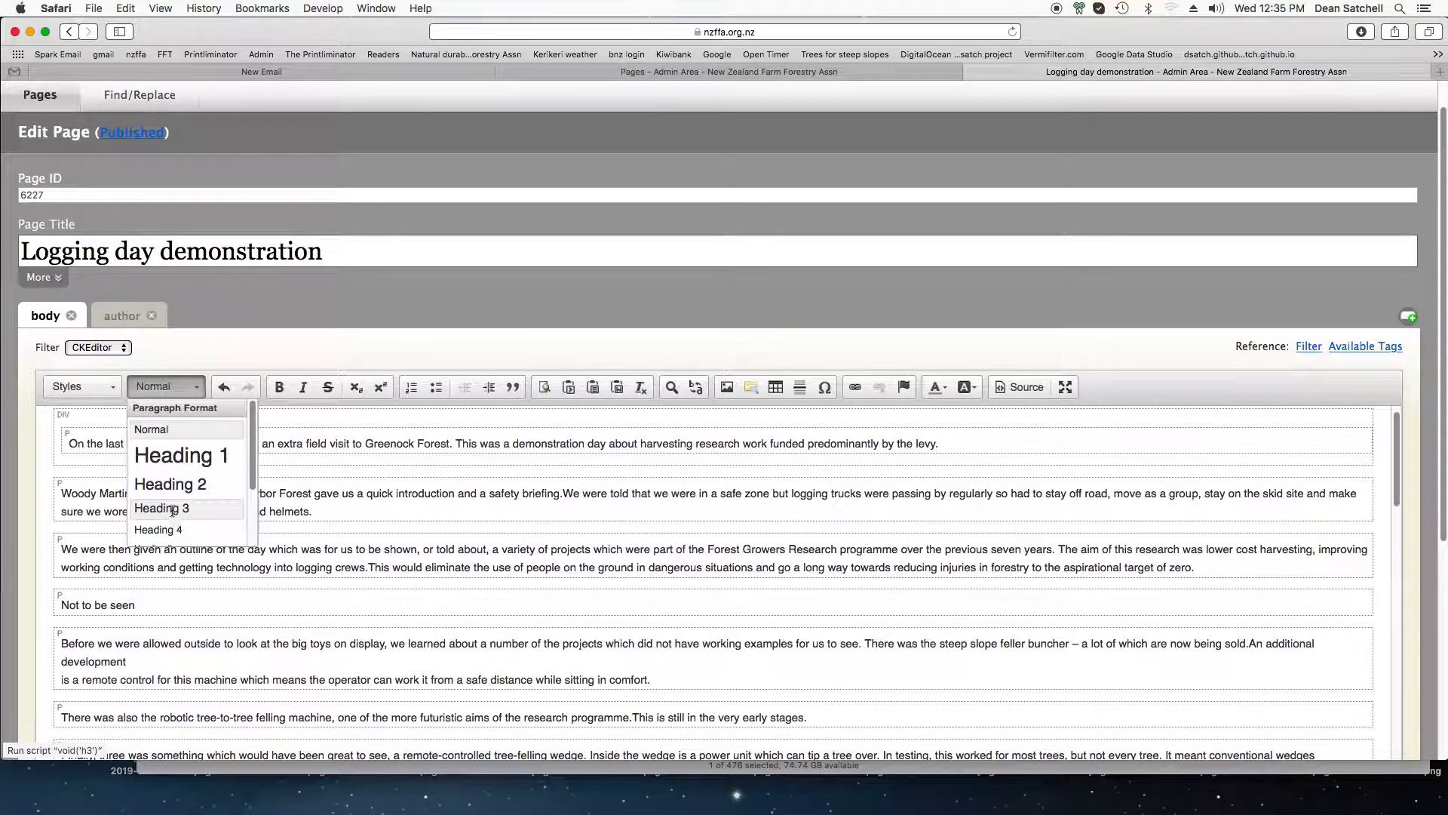
{"action": "left_click", "coordinate": [168, 507]}
Under "Not to be seen", add missing spaces before "An additional" and "This is still", and join the broken line before "is a remote control"
{"action": "scroll", "coordinate": [309, 585], "scroll_direction": "down", "scroll_amount": 3}
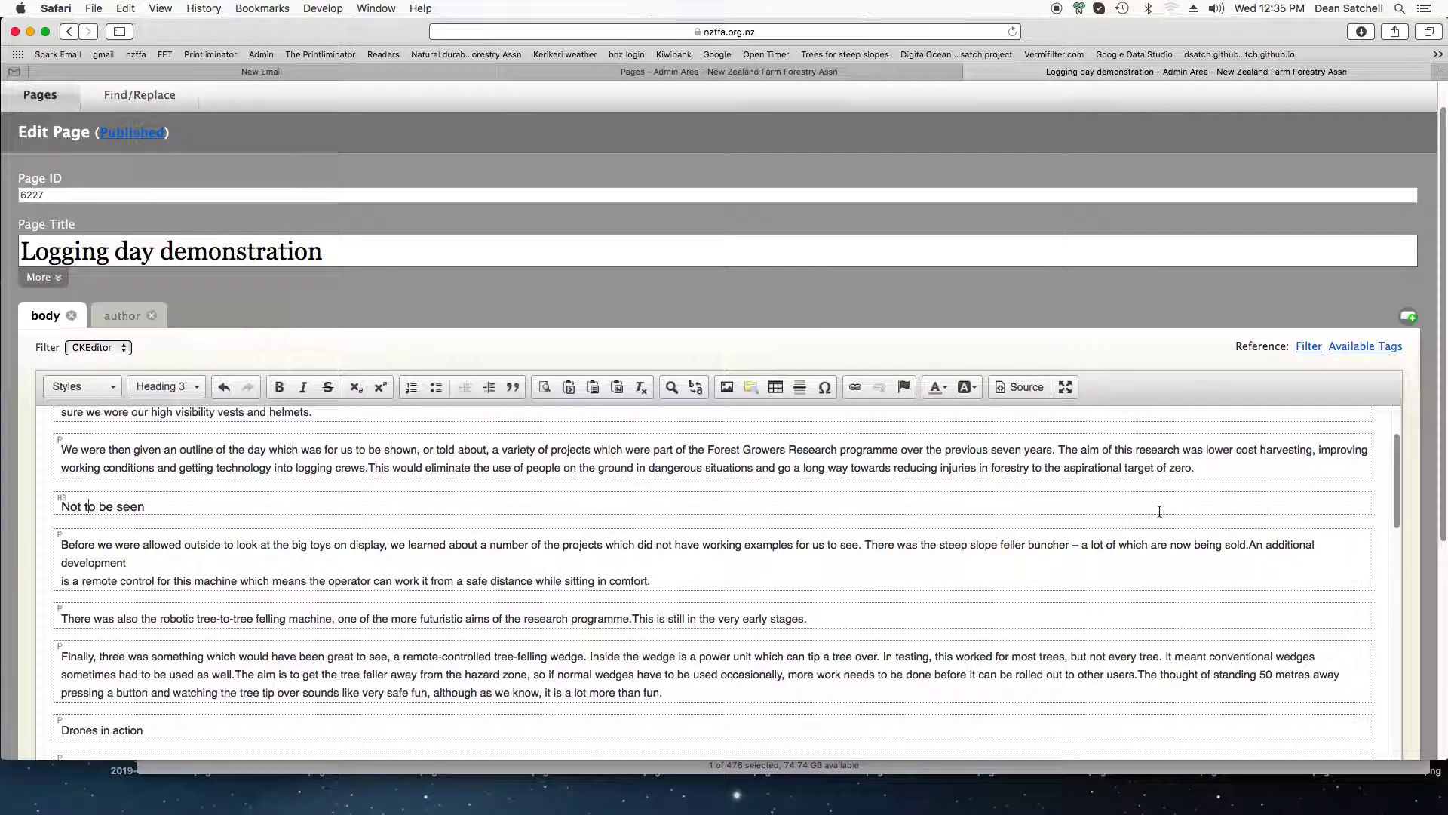
{"action": "left_click", "coordinate": [1249, 545]}
{"action": "key", "text": "BackSpace"}
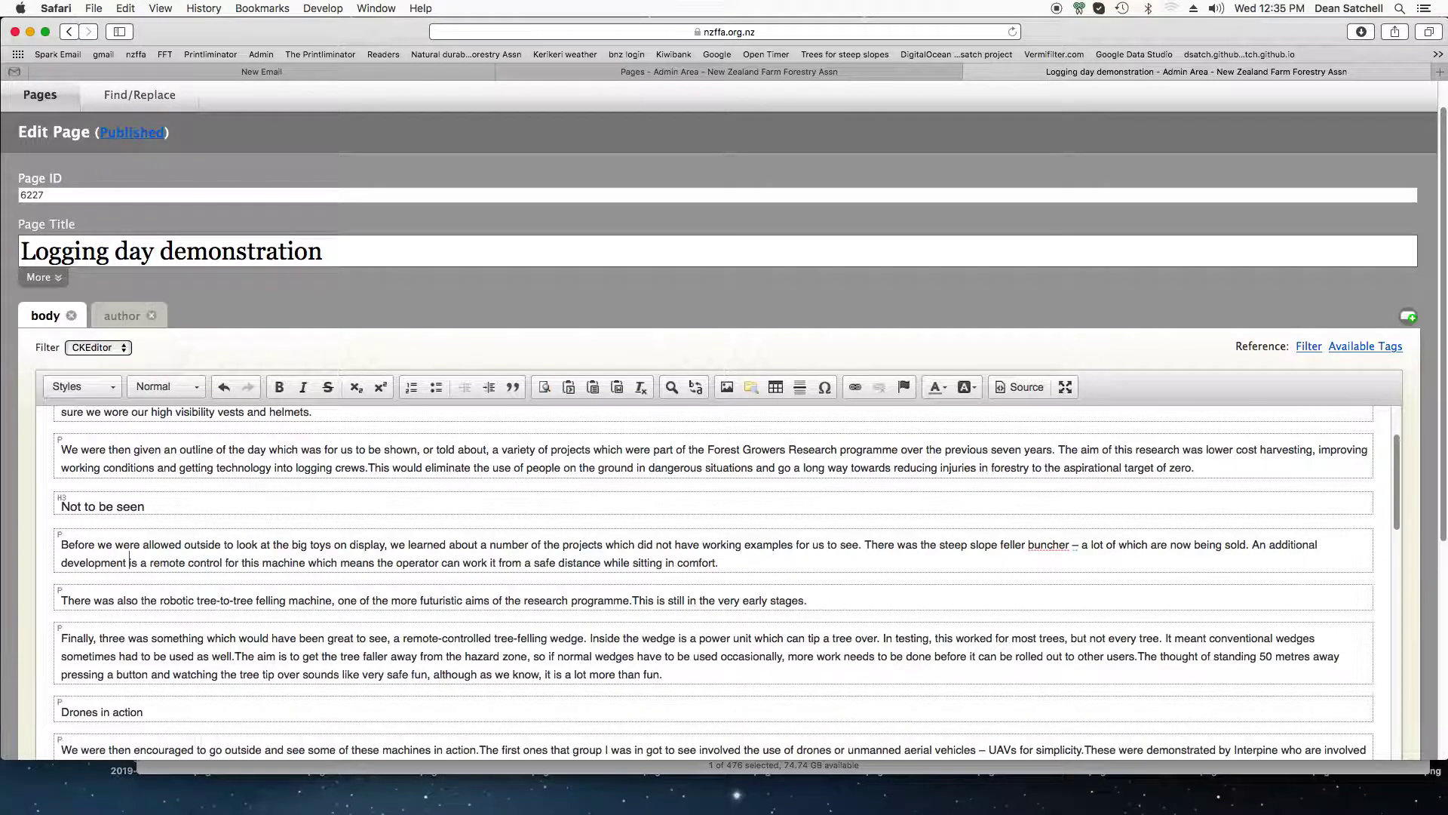
{"action": "scroll", "coordinate": [503, 561], "scroll_direction": "down", "scroll_amount": 1}
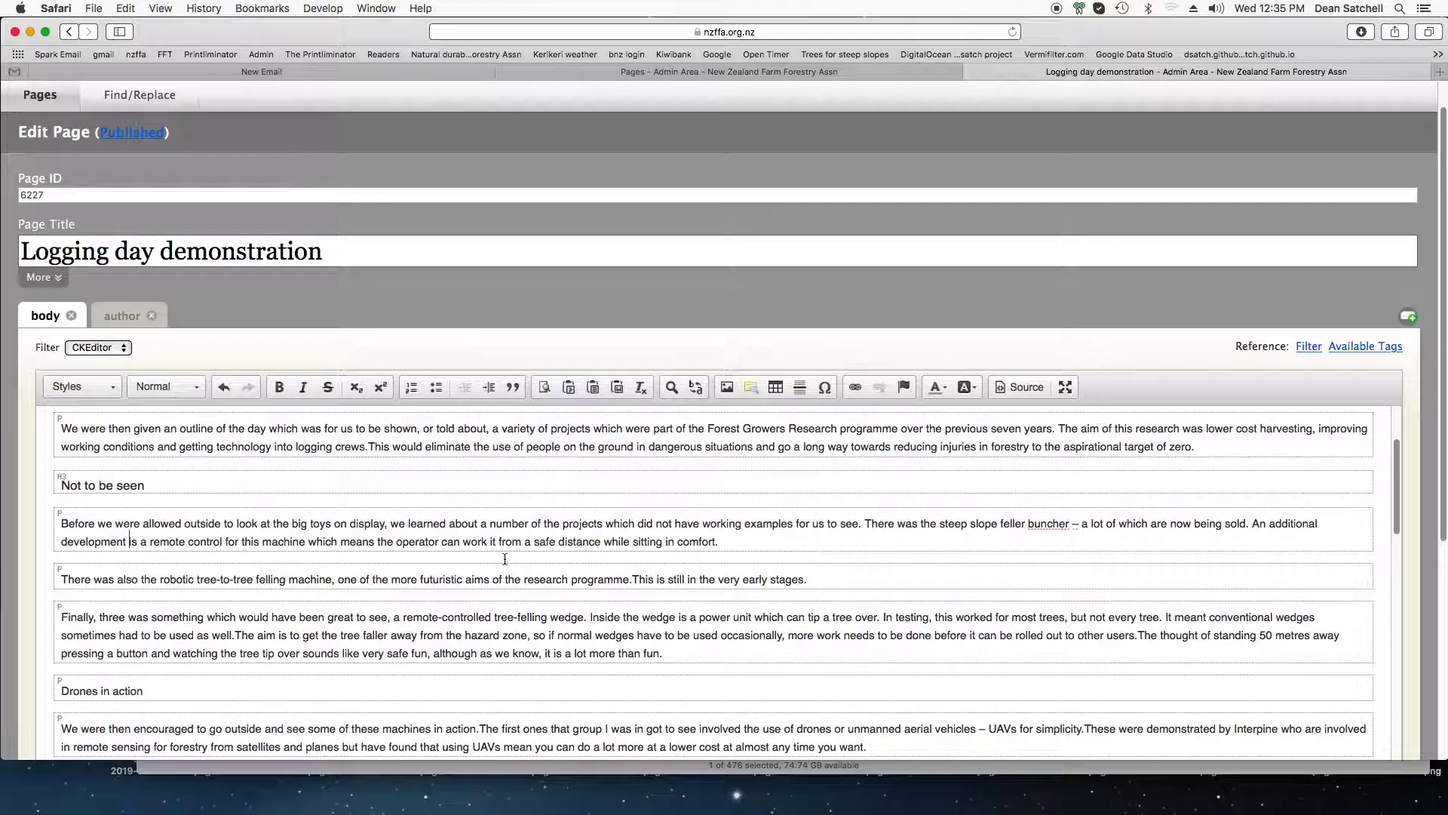
{"action": "left_click", "coordinate": [635, 578]}
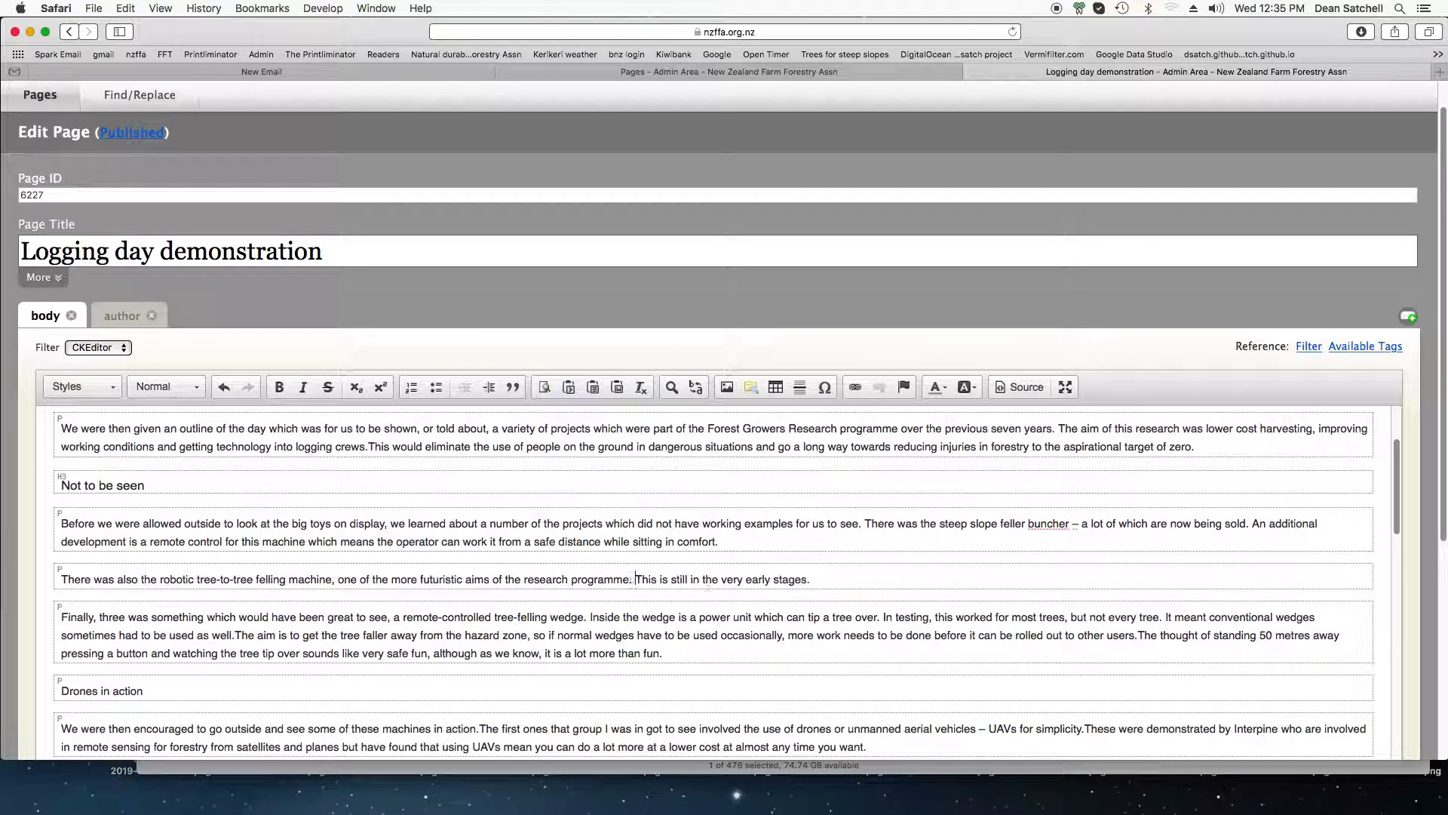
In the paragraph beginning "Finally", insert the missing spaces before "The thought of standing" and "The aim is"
{"action": "scroll", "coordinate": [593, 615], "scroll_direction": "down", "scroll_amount": 4}
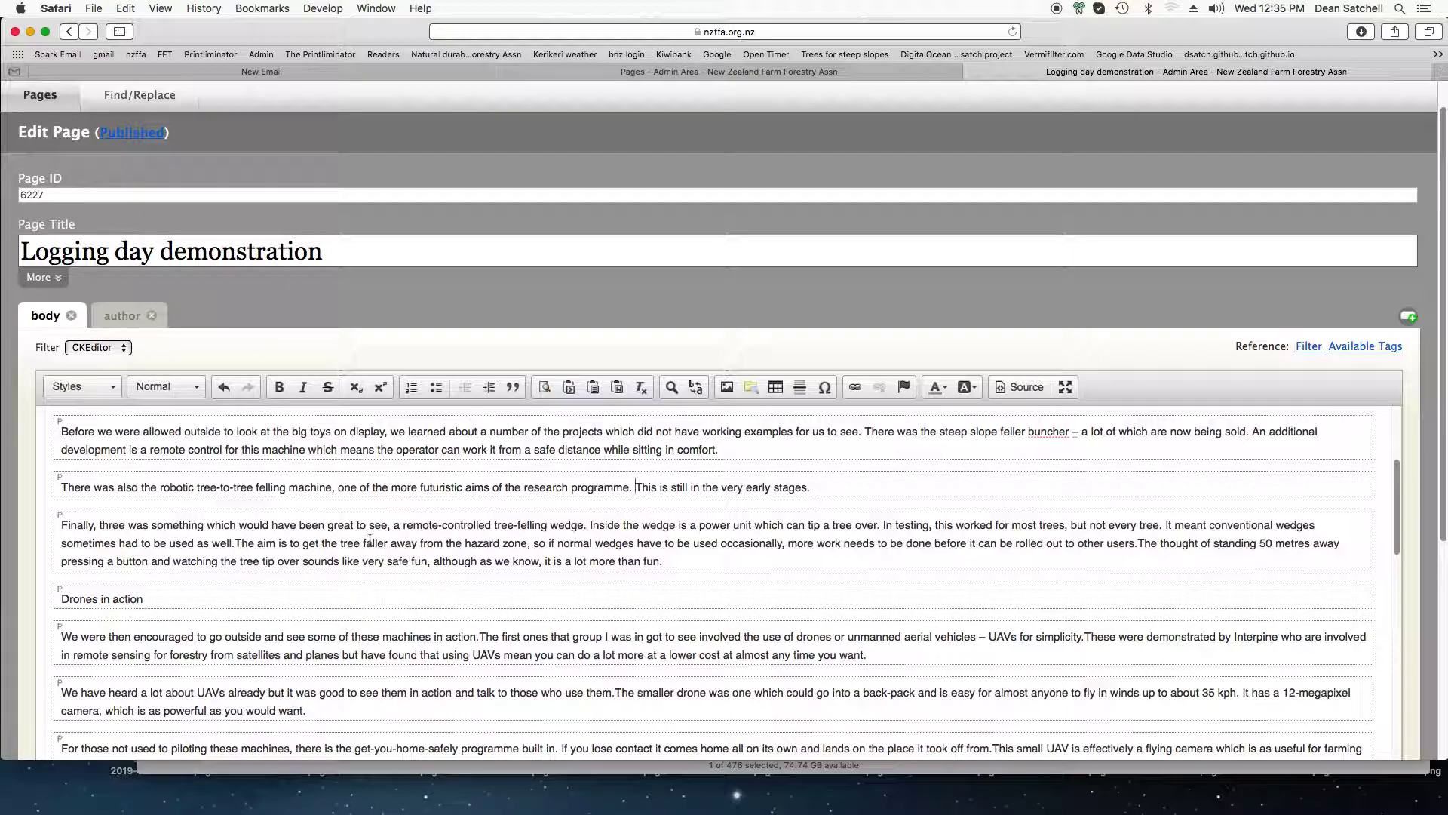
{"action": "left_click", "coordinate": [1138, 543]}
{"action": "left_click", "coordinate": [235, 543]}
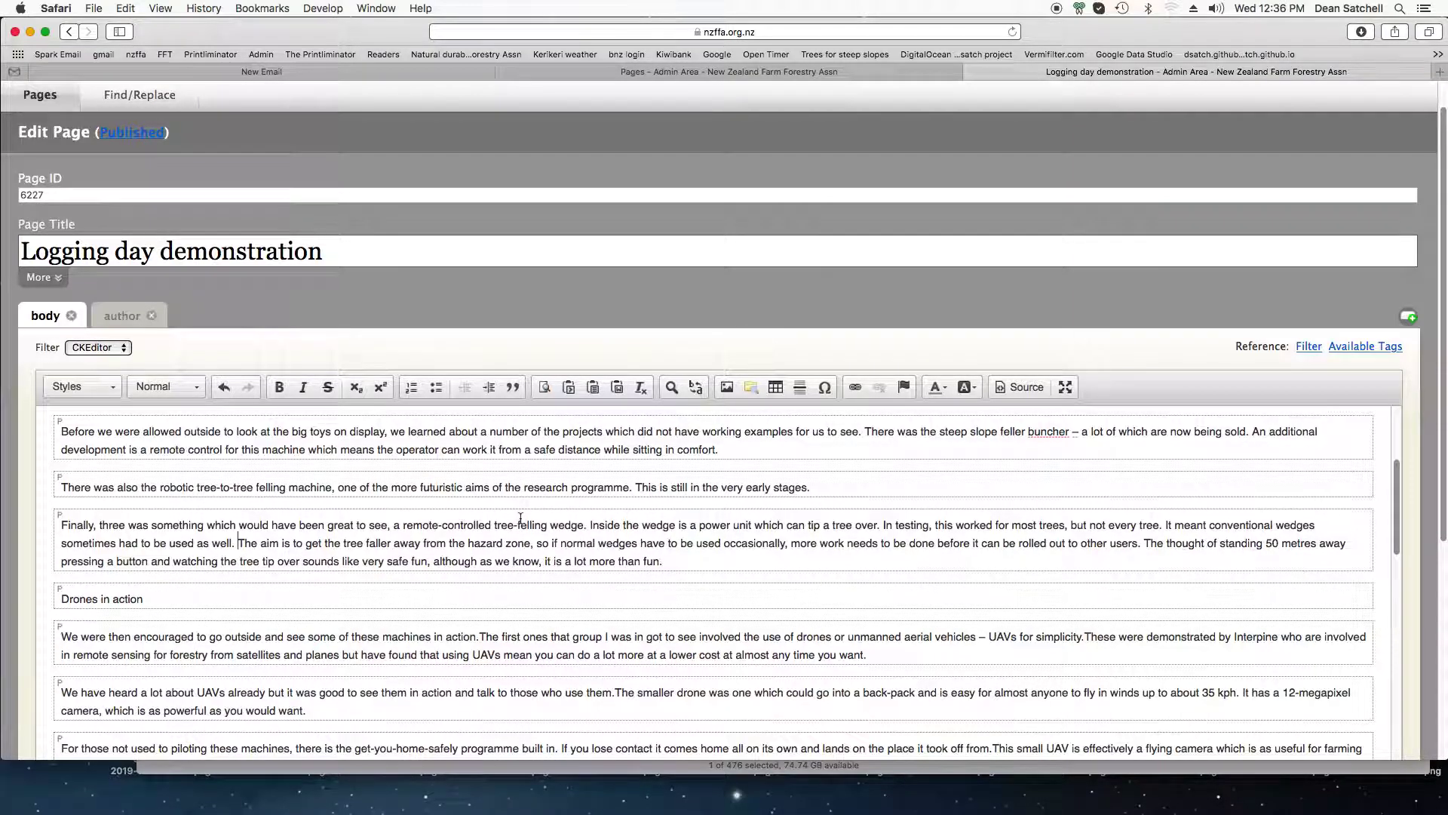
Format the "Drones in action" paragraph as Heading 3
{"action": "scroll", "coordinate": [520, 518], "scroll_direction": "down", "scroll_amount": 1}
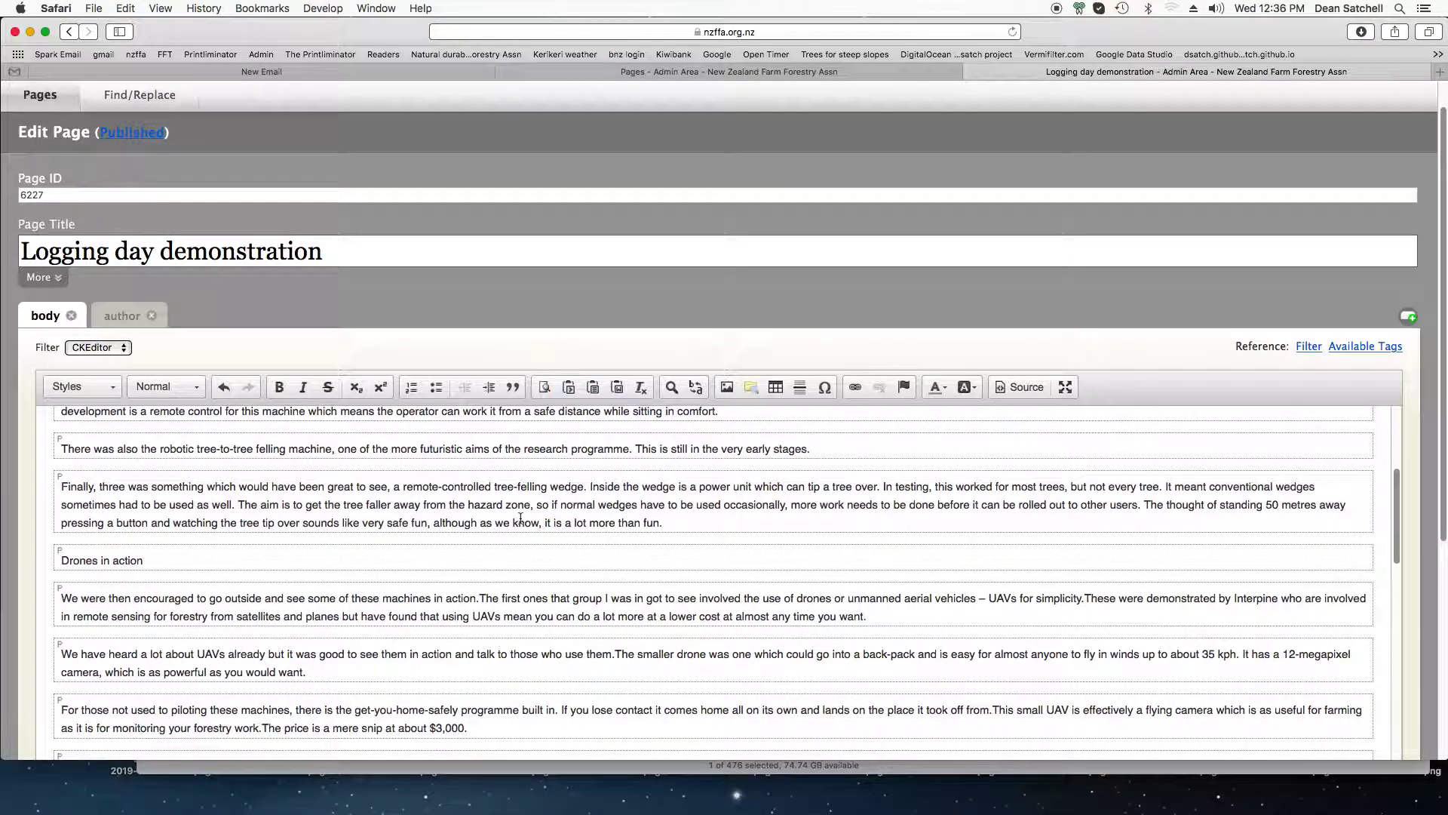
{"action": "left_click", "coordinate": [104, 560]}
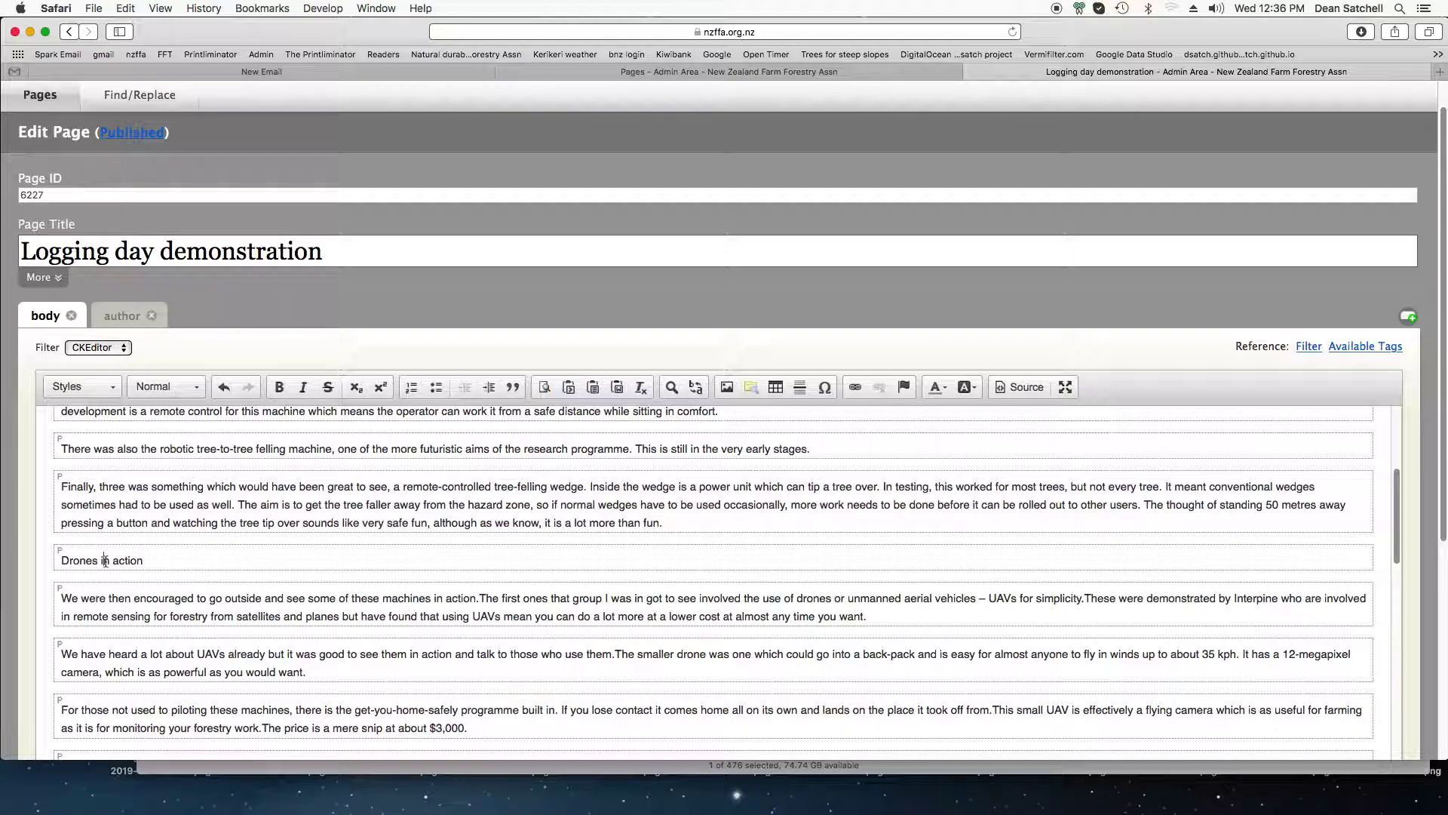
{"action": "left_click", "coordinate": [173, 387]}
{"action": "left_click", "coordinate": [169, 507]}
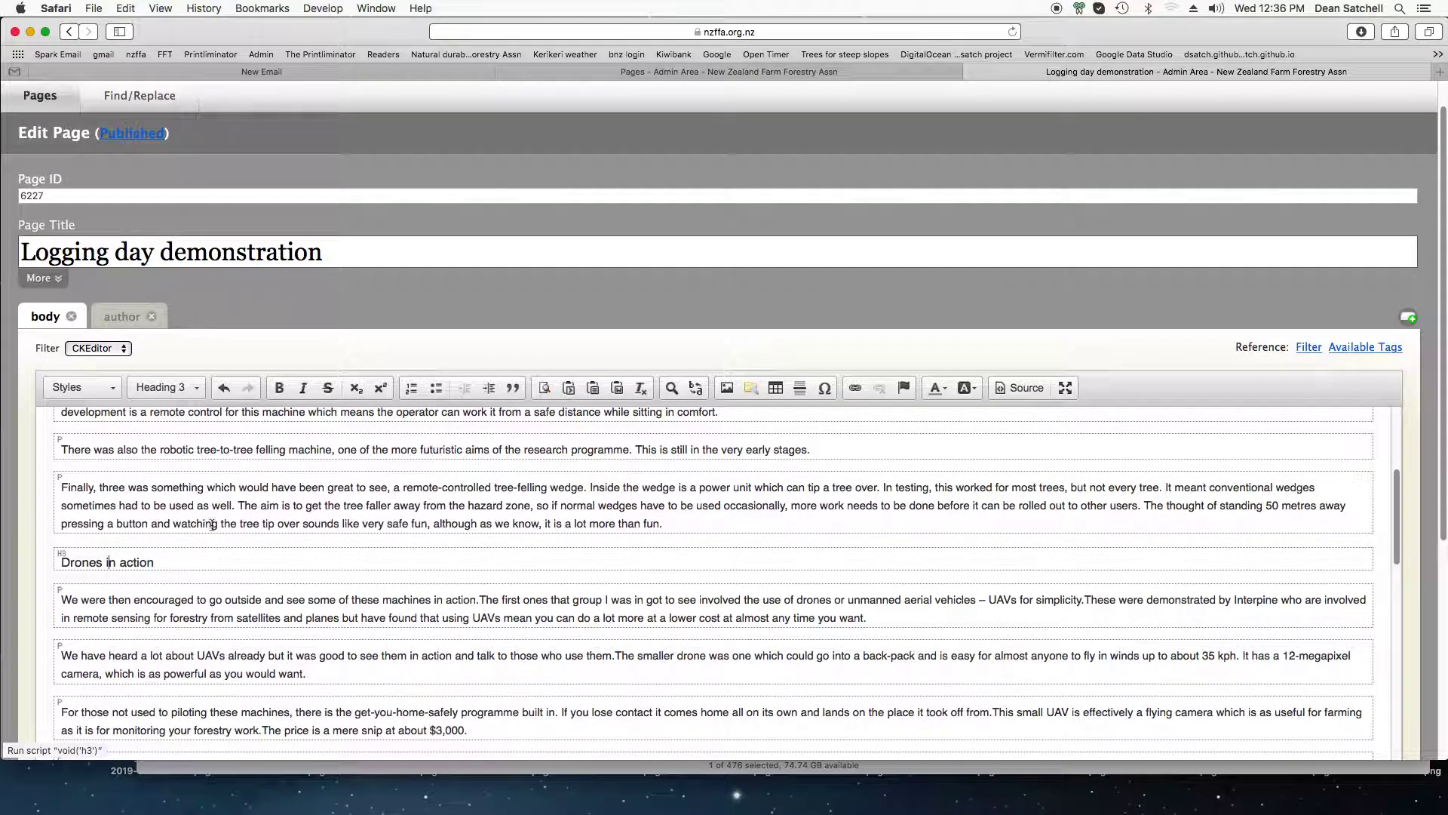
In the first paragraph under "Drones in action", insert the missing spaces before "The first ones" and "These were demonstrated"
{"action": "scroll", "coordinate": [212, 526], "scroll_direction": "down", "scroll_amount": 2}
{"action": "left_click", "coordinate": [479, 566]}
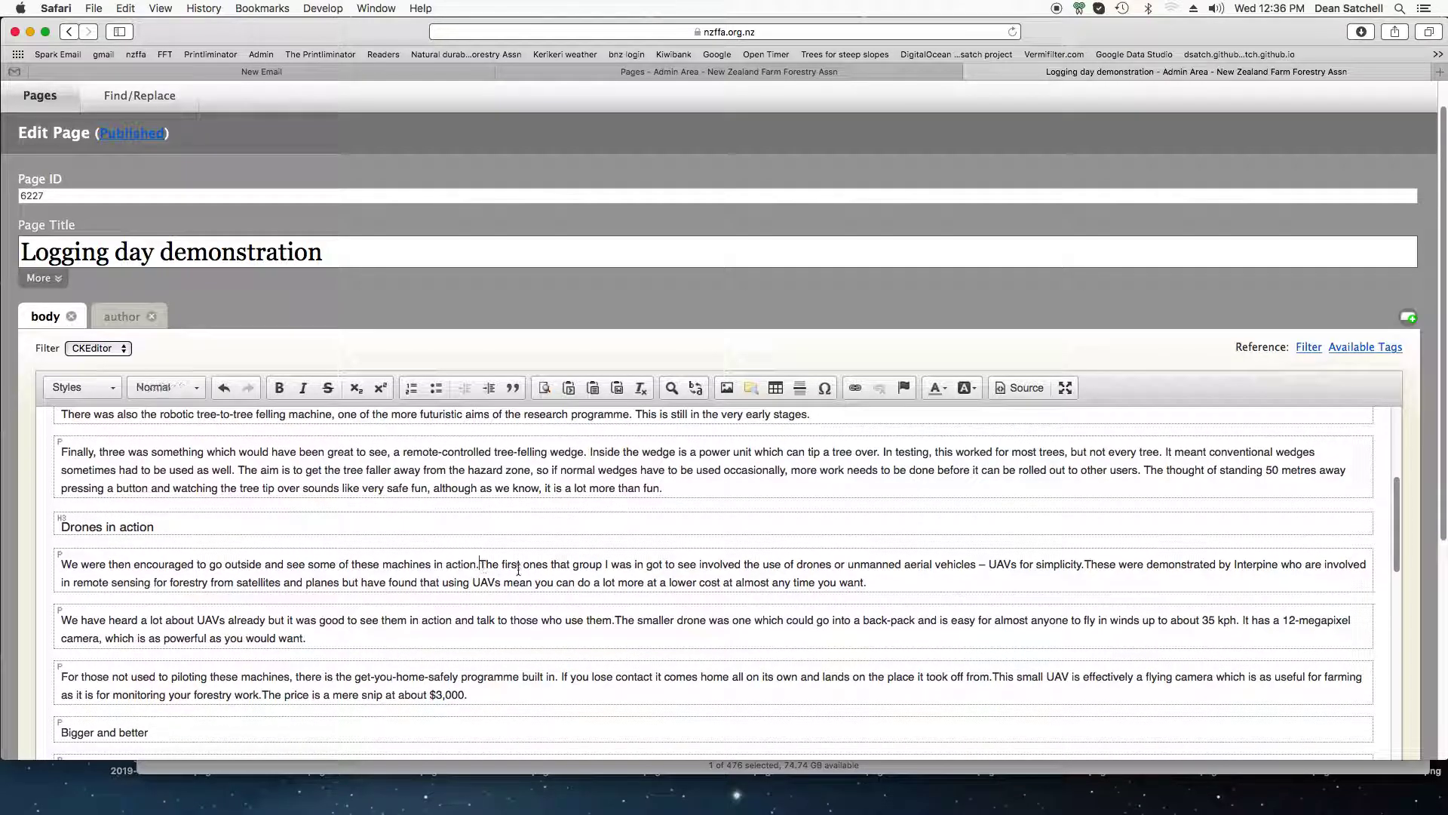
{"action": "scroll", "coordinate": [1048, 545], "scroll_direction": "down", "scroll_amount": 1}
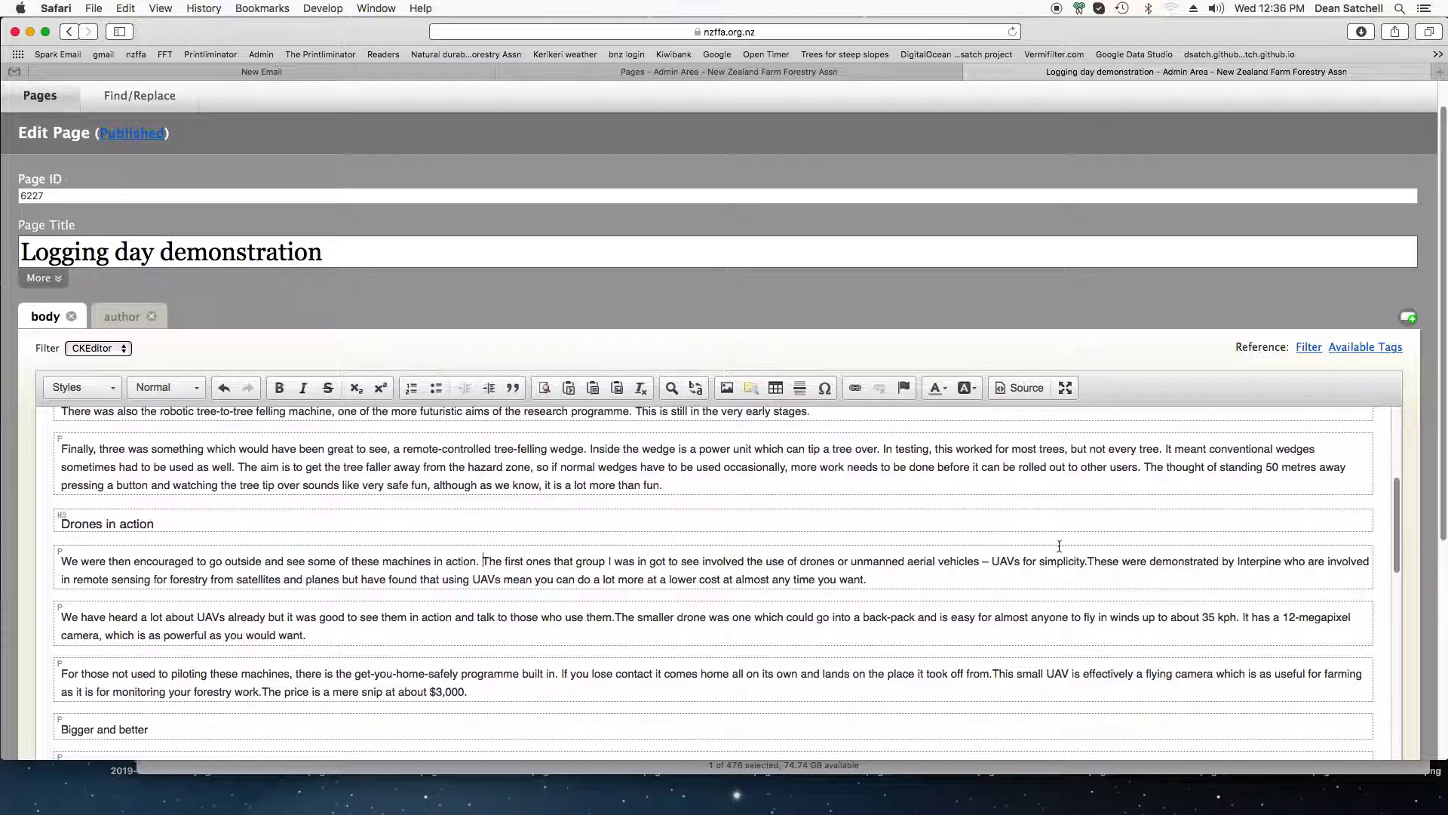
{"action": "left_click", "coordinate": [1091, 558]}
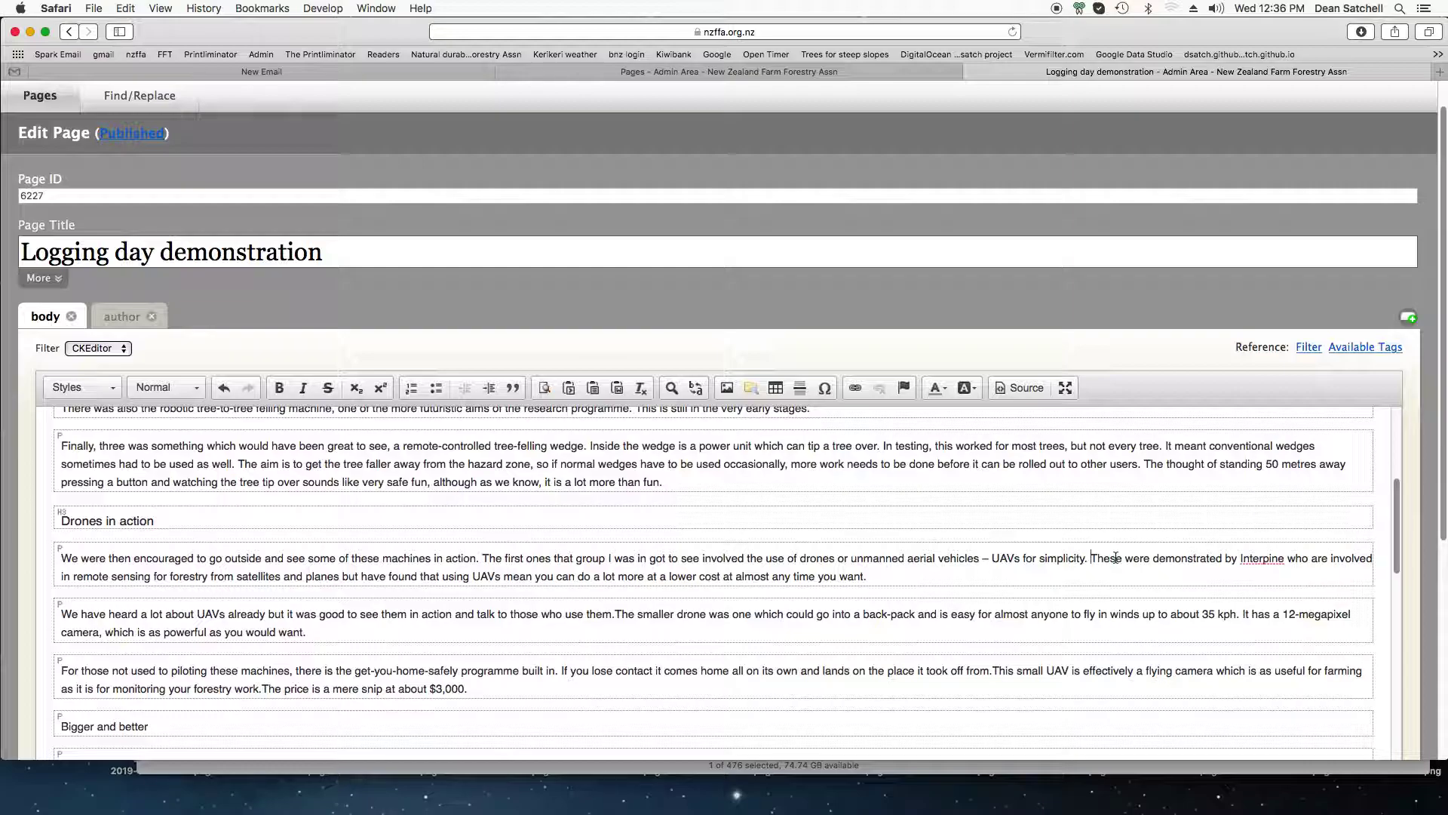
In the second and third paragraphs under "Drones in action", insert spaces before "The smaller drone", "This small UAV" and "The price is"
{"action": "scroll", "coordinate": [679, 581], "scroll_direction": "down", "scroll_amount": 2}
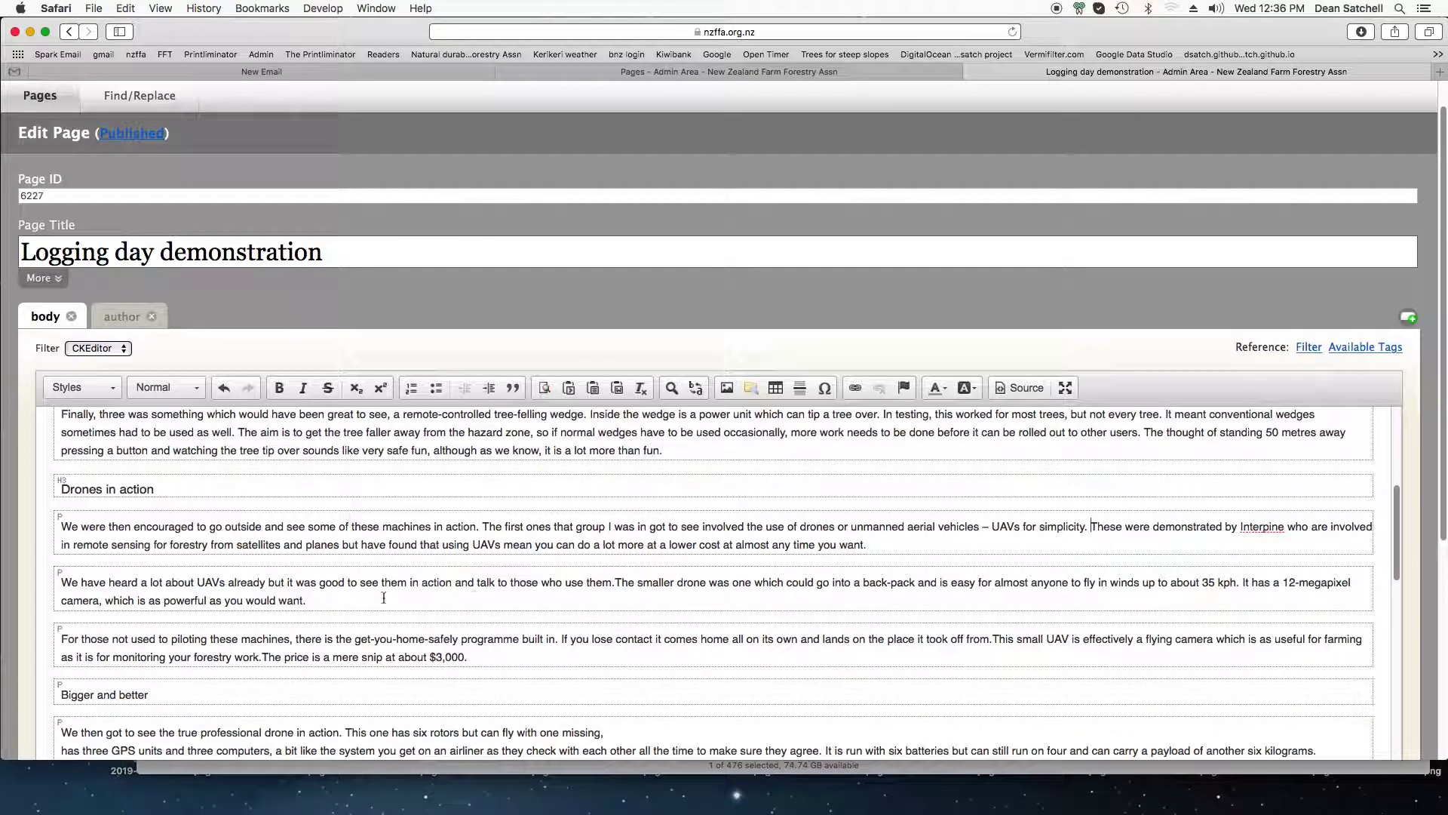
{"action": "scroll", "coordinate": [255, 585], "scroll_direction": "down", "scroll_amount": 3}
{"action": "left_click", "coordinate": [615, 537]}
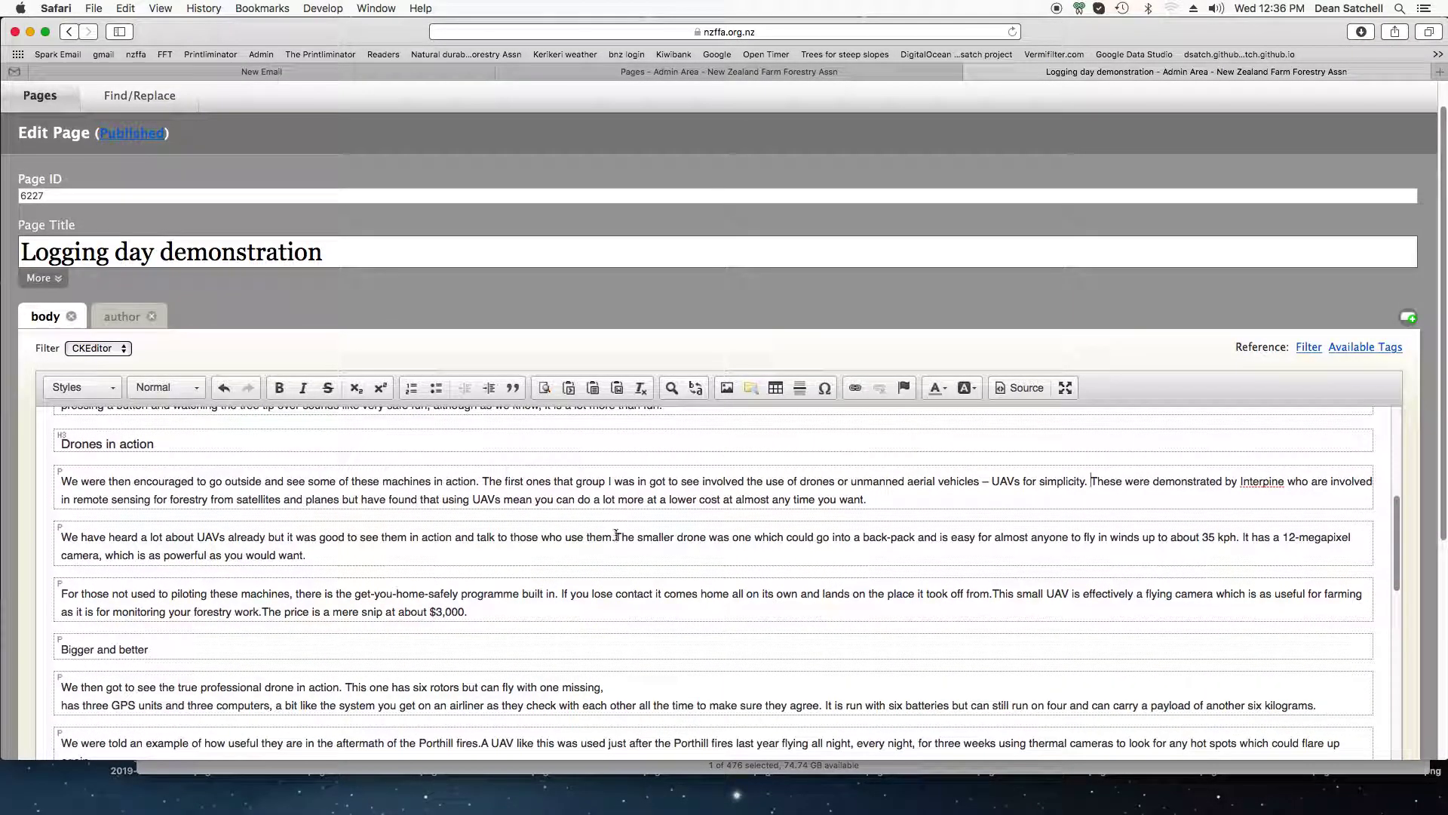
{"action": "scroll", "coordinate": [512, 537], "scroll_direction": "down", "scroll_amount": 1}
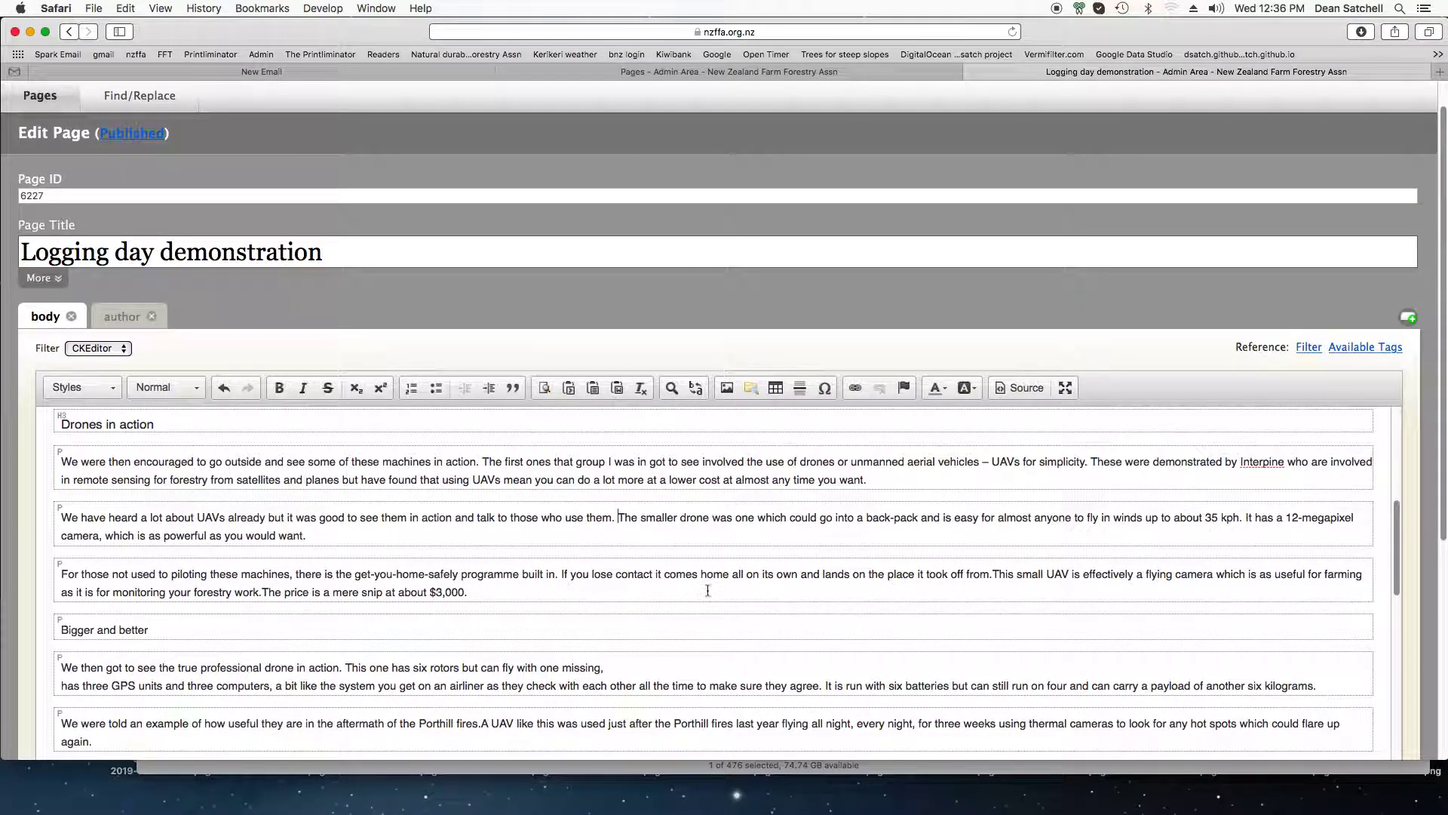
{"action": "left_click", "coordinate": [993, 573]}
{"action": "scroll", "coordinate": [277, 542], "scroll_direction": "down", "scroll_amount": 5}
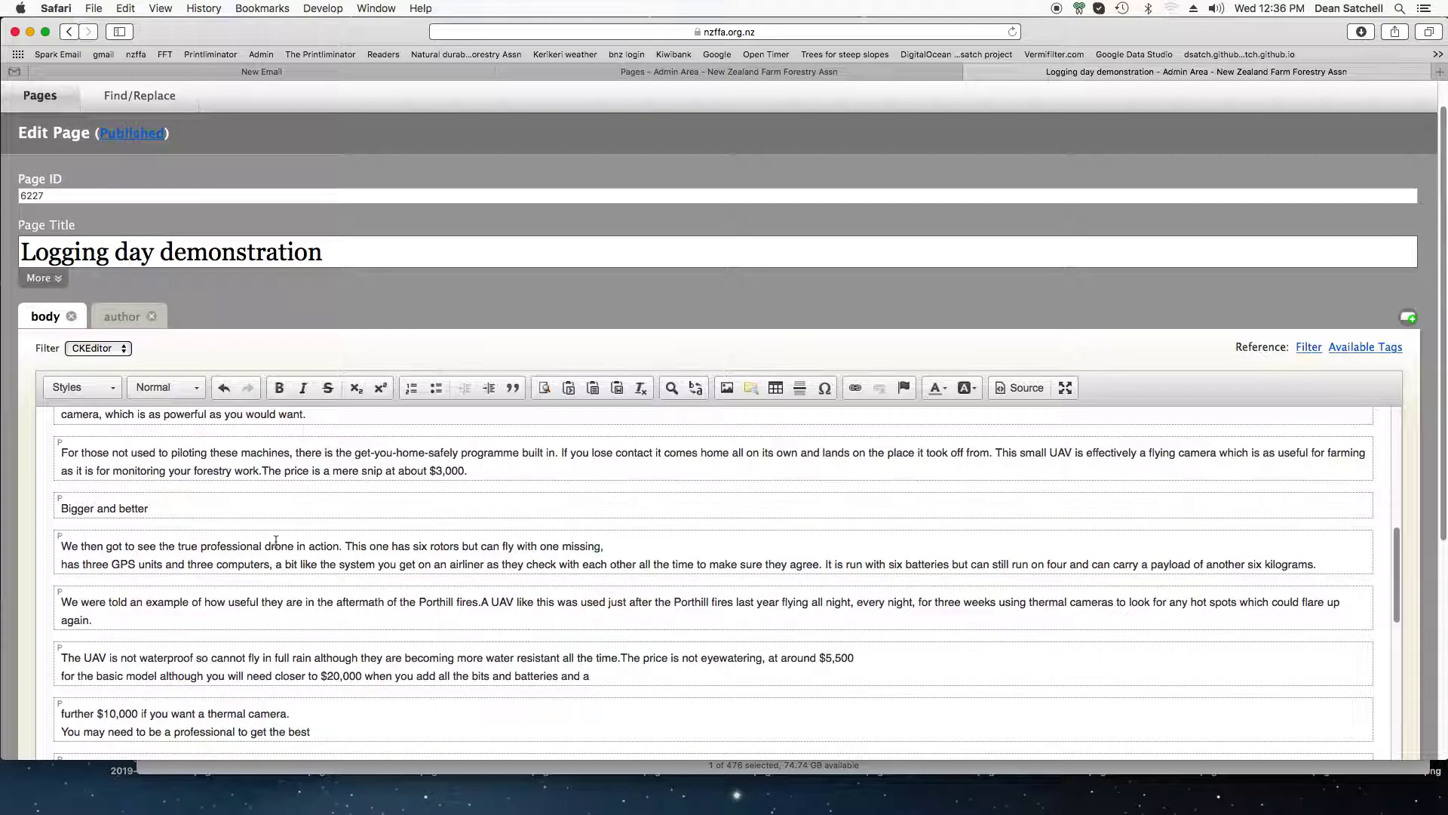
{"action": "left_click", "coordinate": [262, 470]}
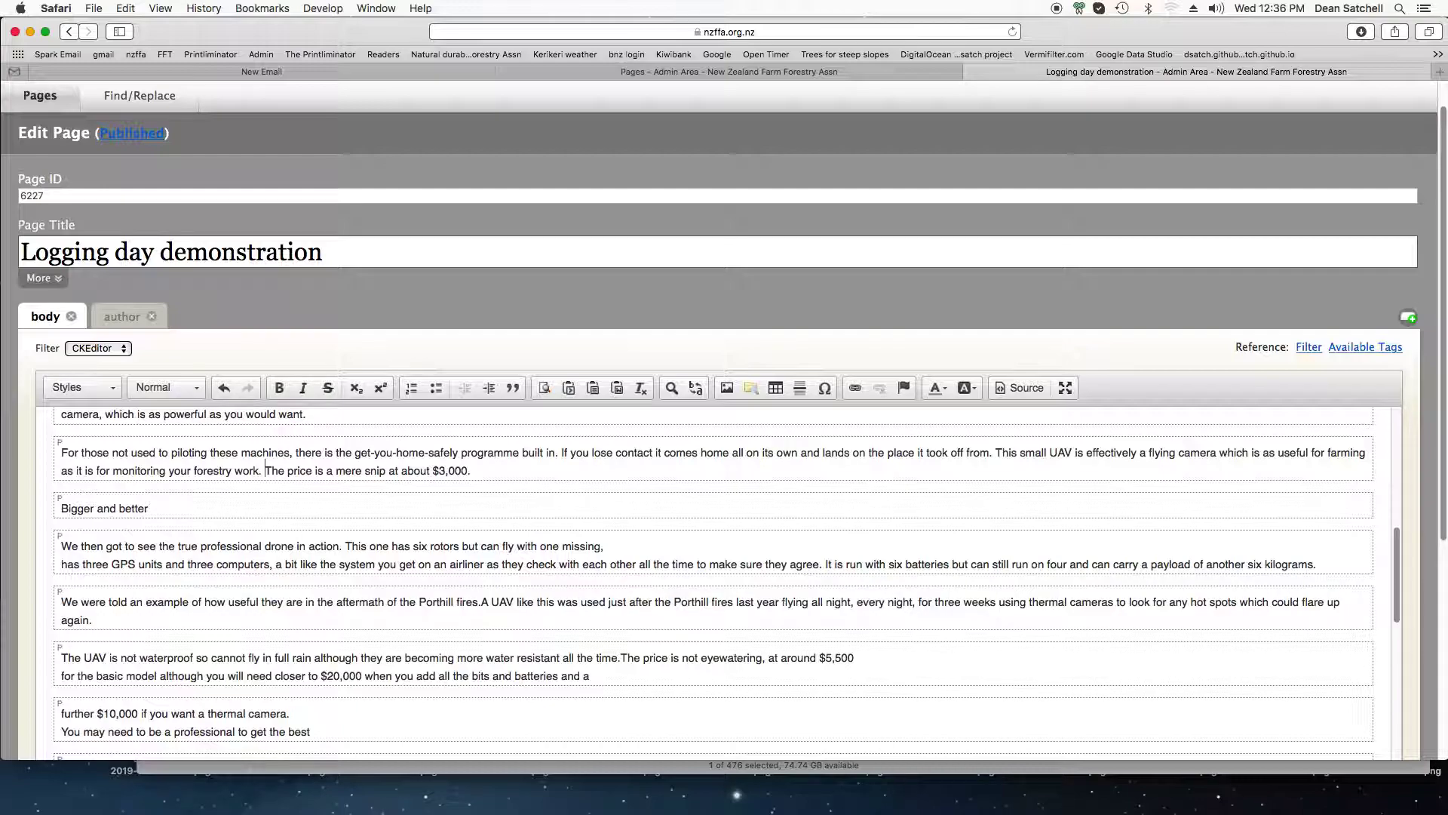
Format the "Bigger and better" paragraph as Heading 4
{"action": "left_click", "coordinate": [180, 383]}
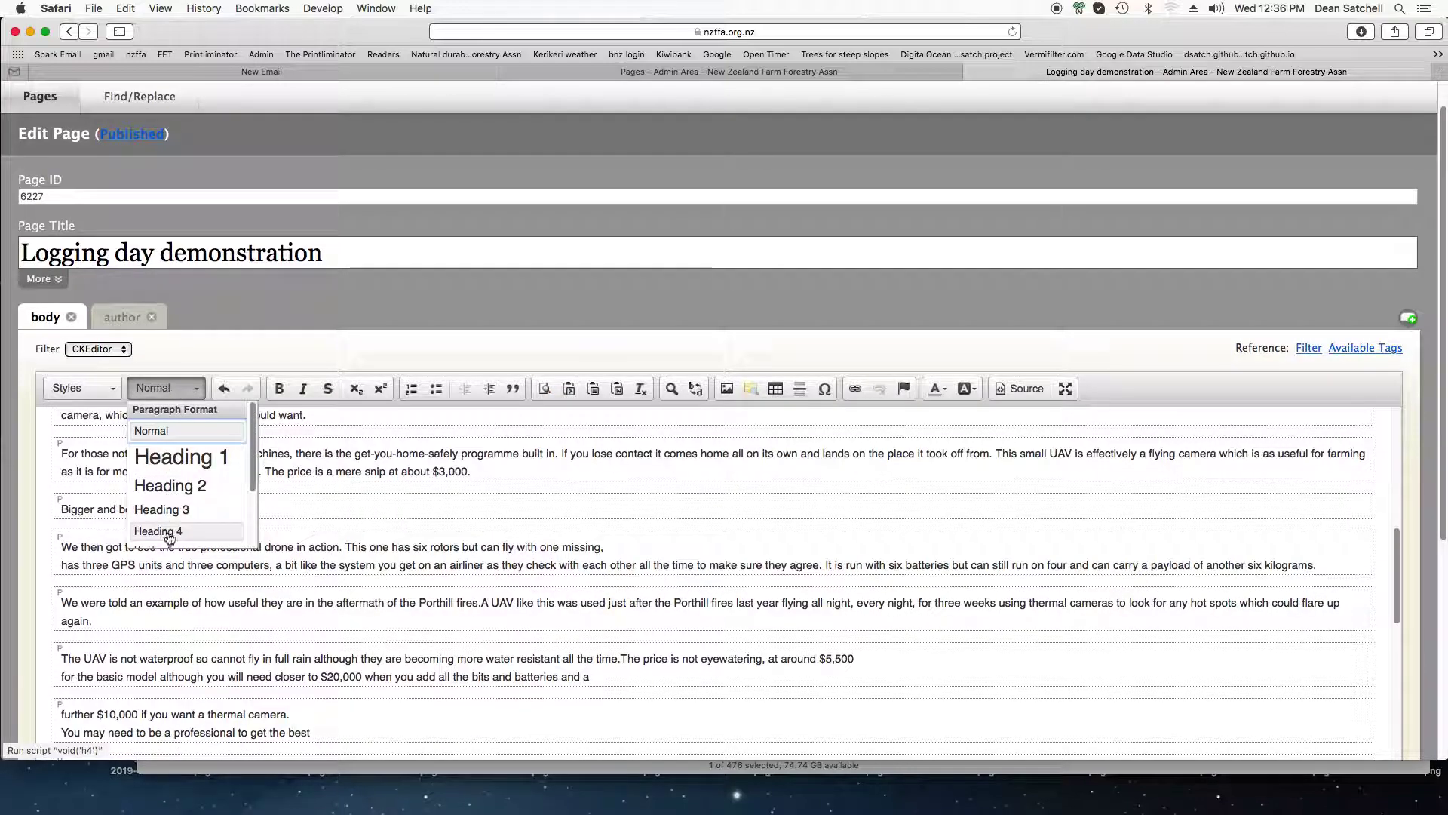
{"action": "left_click", "coordinate": [160, 531]}
Under "Bigger and better", join the broken line before "has three GPS units" and insert a space before "A UAV like this"
{"action": "left_click", "coordinate": [622, 551]}
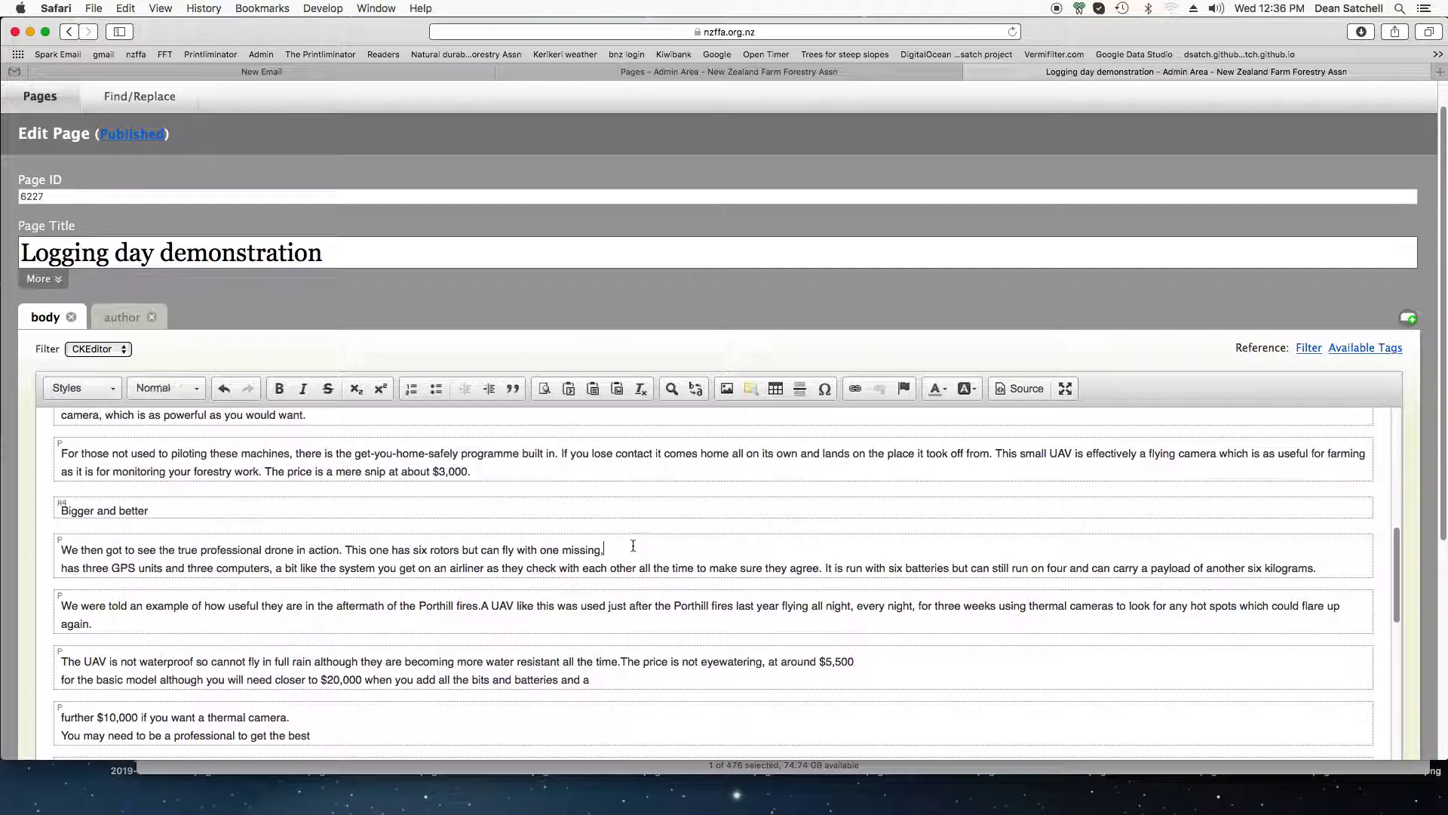
{"action": "key", "text": "Delete"}
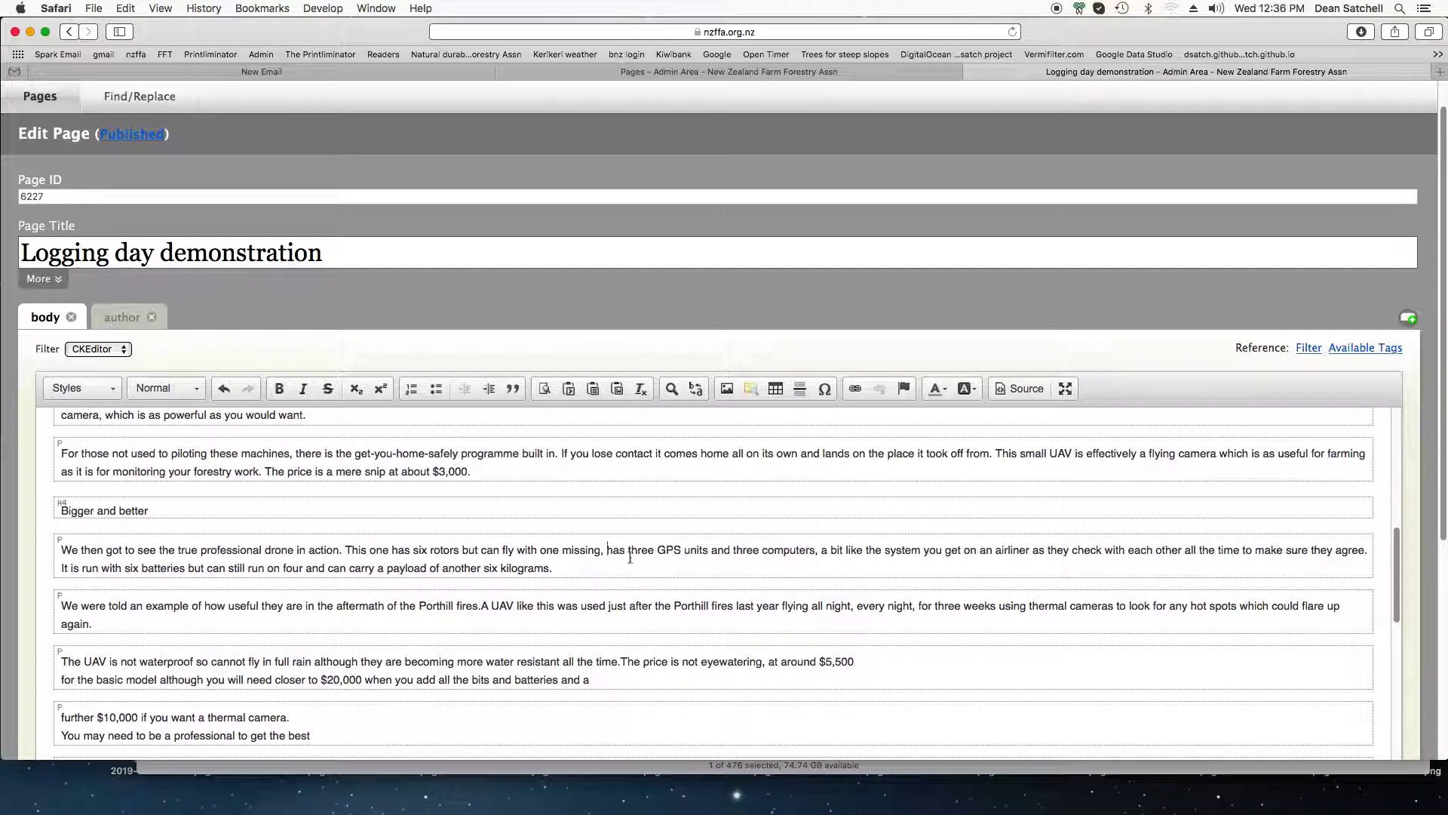
{"action": "scroll", "coordinate": [178, 617], "scroll_direction": "down", "scroll_amount": 2}
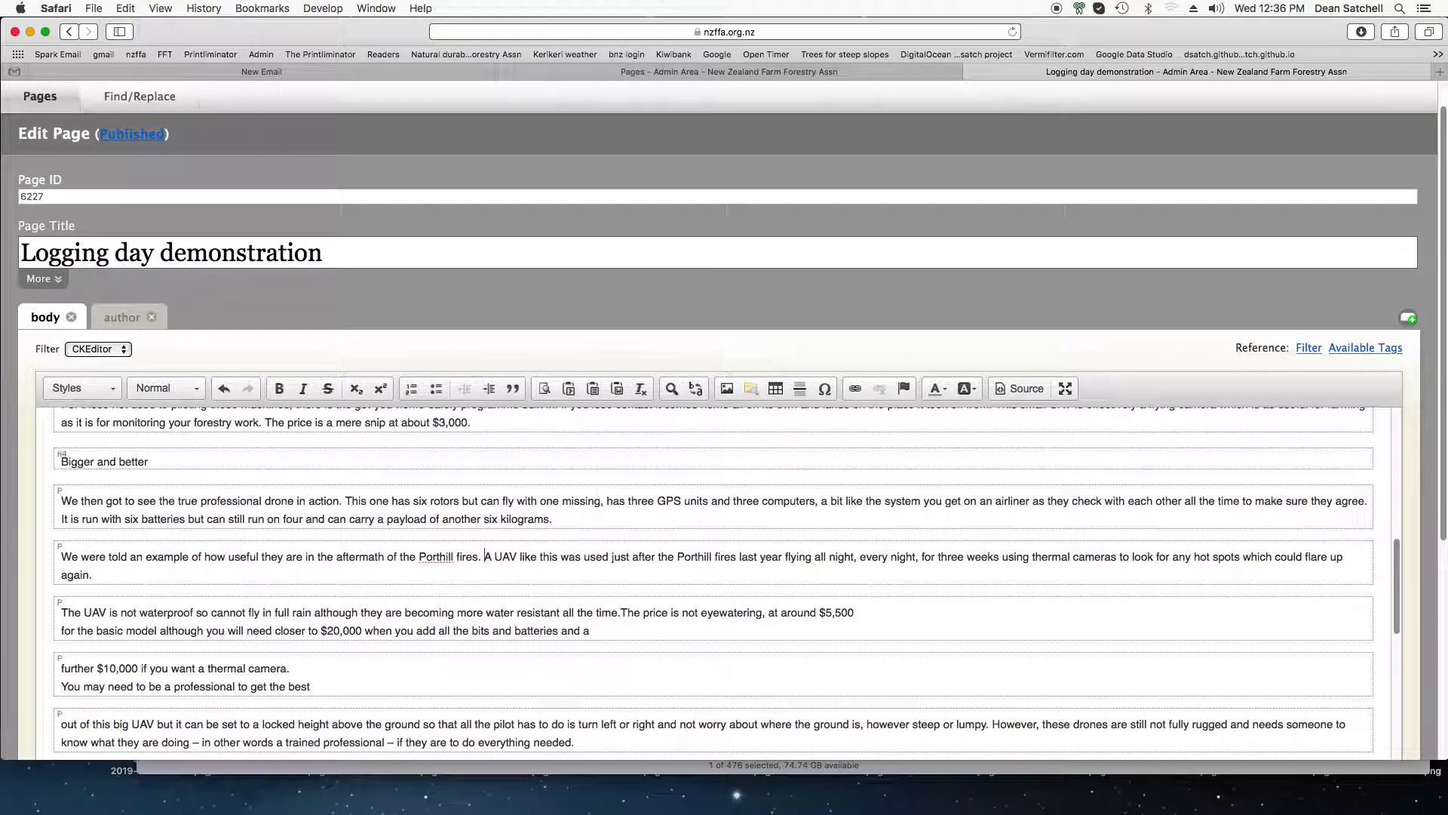
{"action": "scroll", "coordinate": [784, 611], "scroll_direction": "down", "scroll_amount": 5}
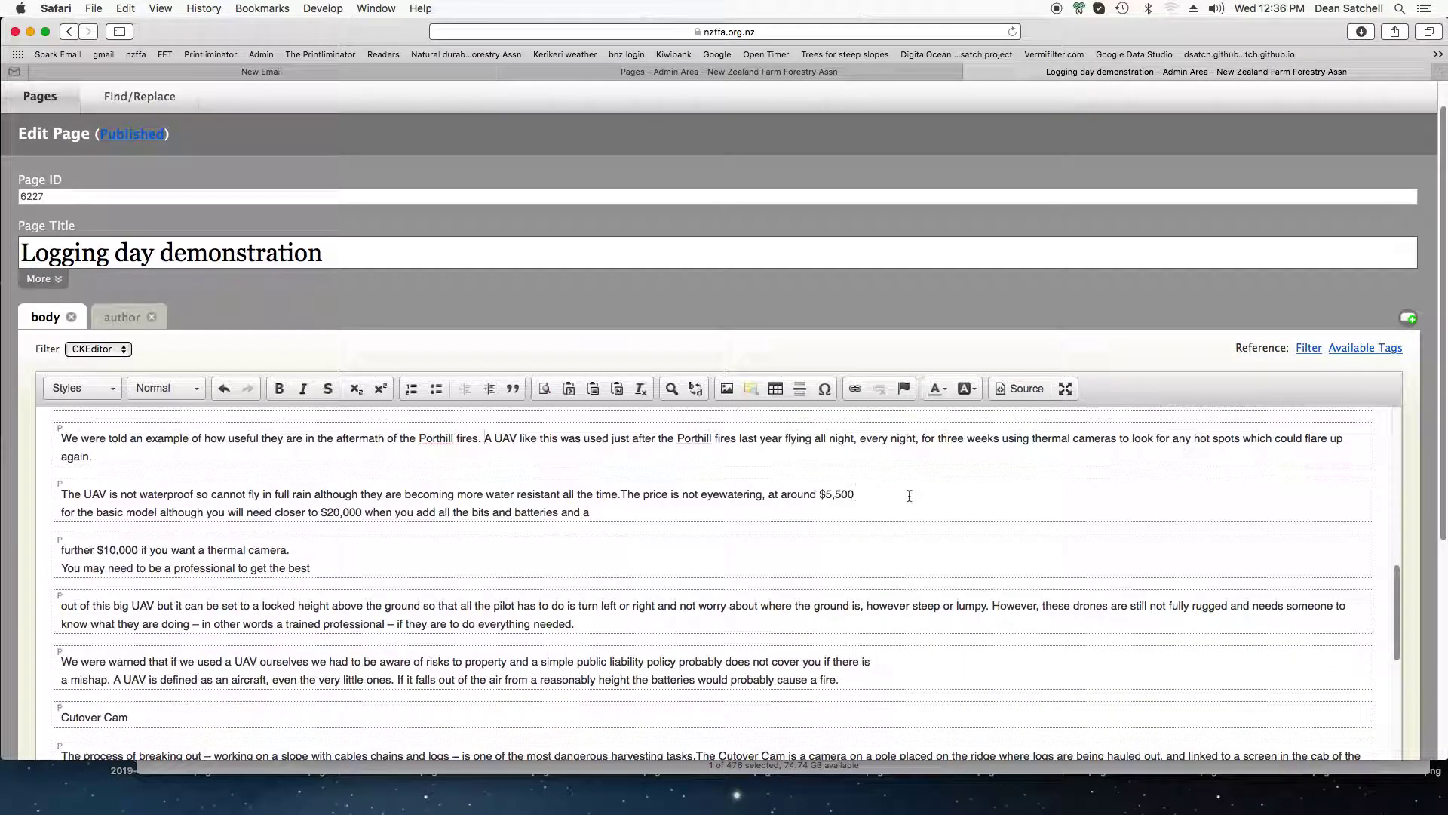
Join the broken lines of the paragraph about the UAV not being waterproof, merging in the "further $10,000" and "out of this big UAV" fragments
{"action": "key", "text": "Delete"}
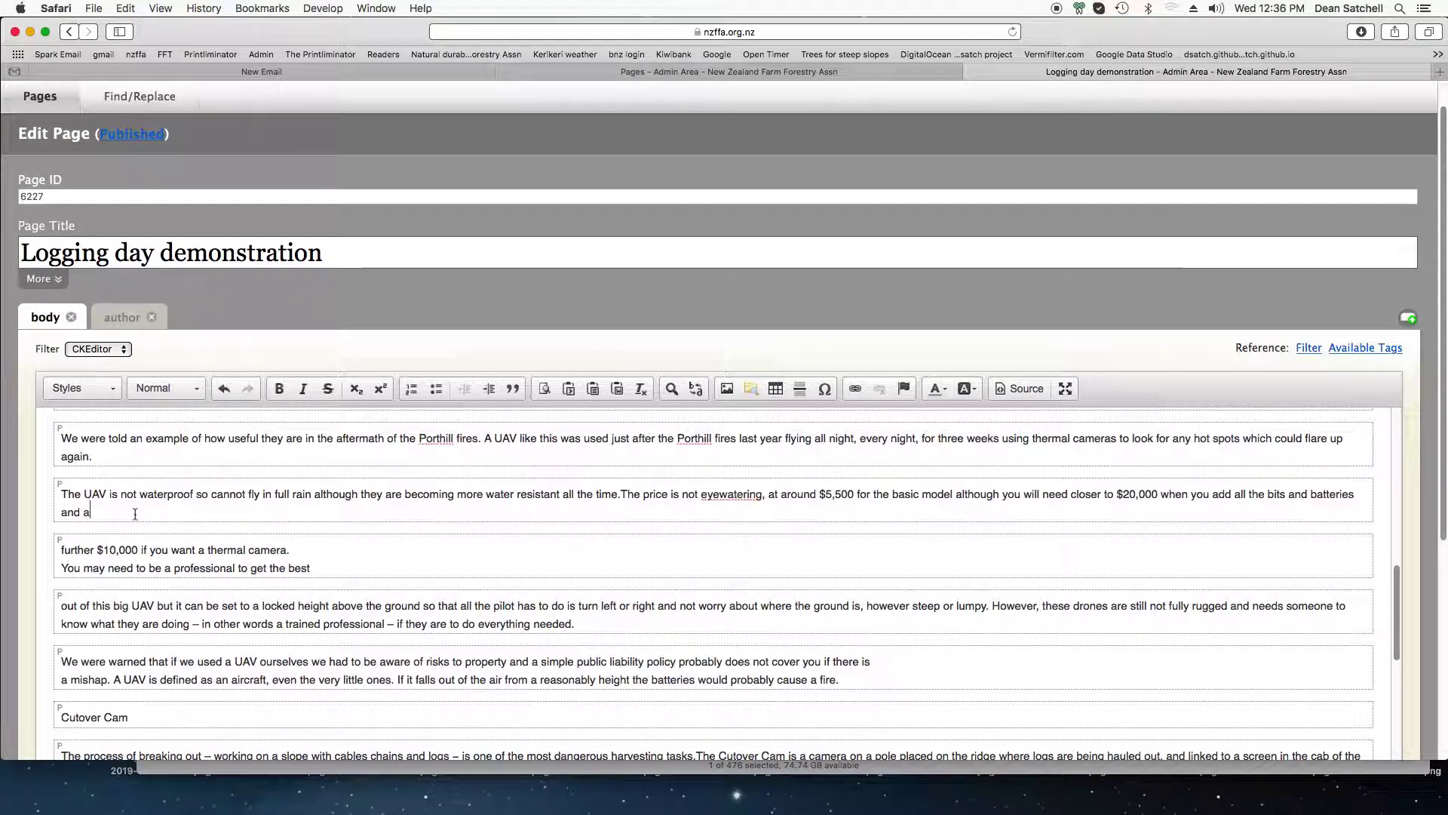
{"action": "key", "text": "Delete"}
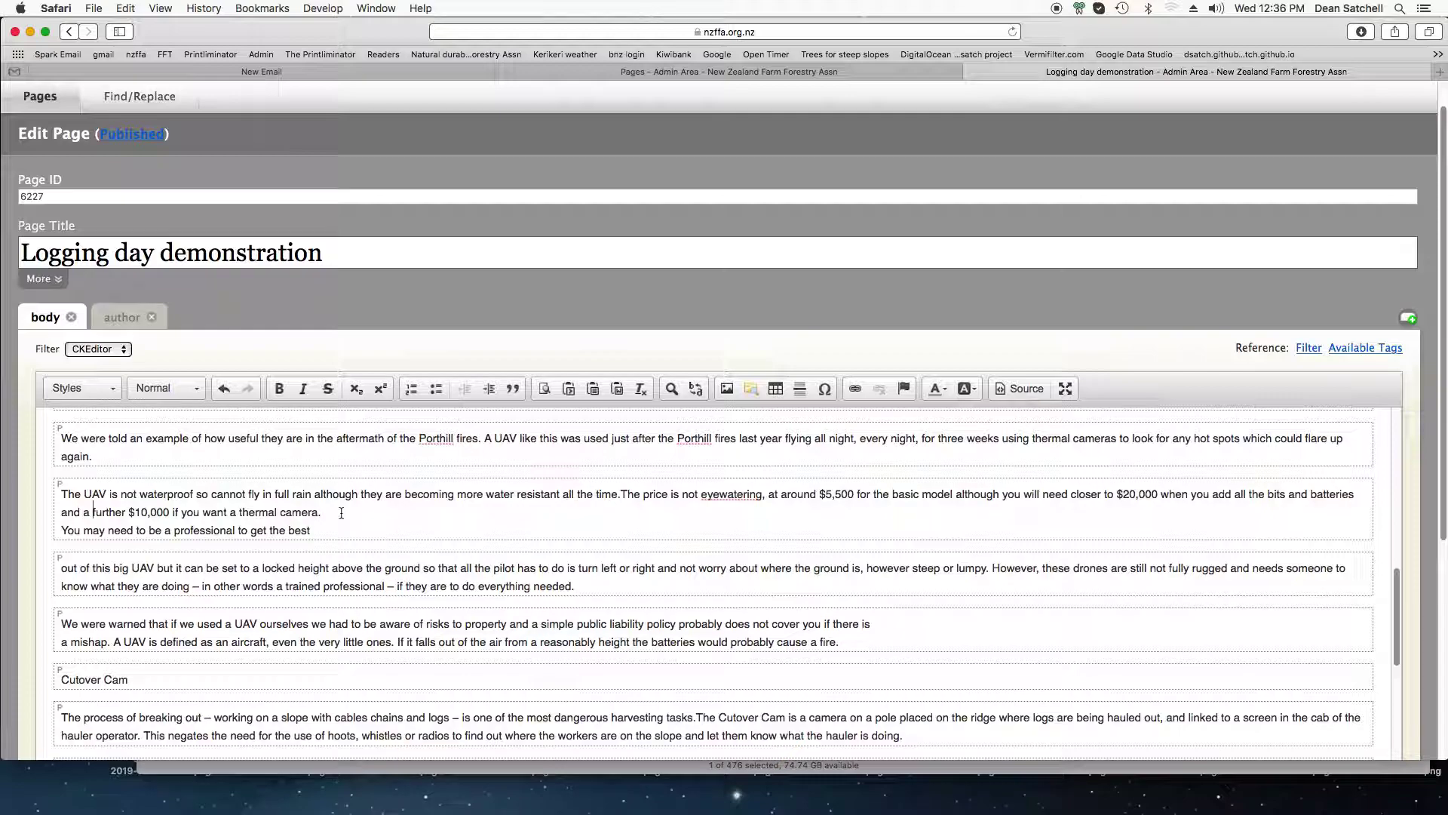
{"action": "key", "text": "super+Right"}
{"action": "key", "text": "Delete"}
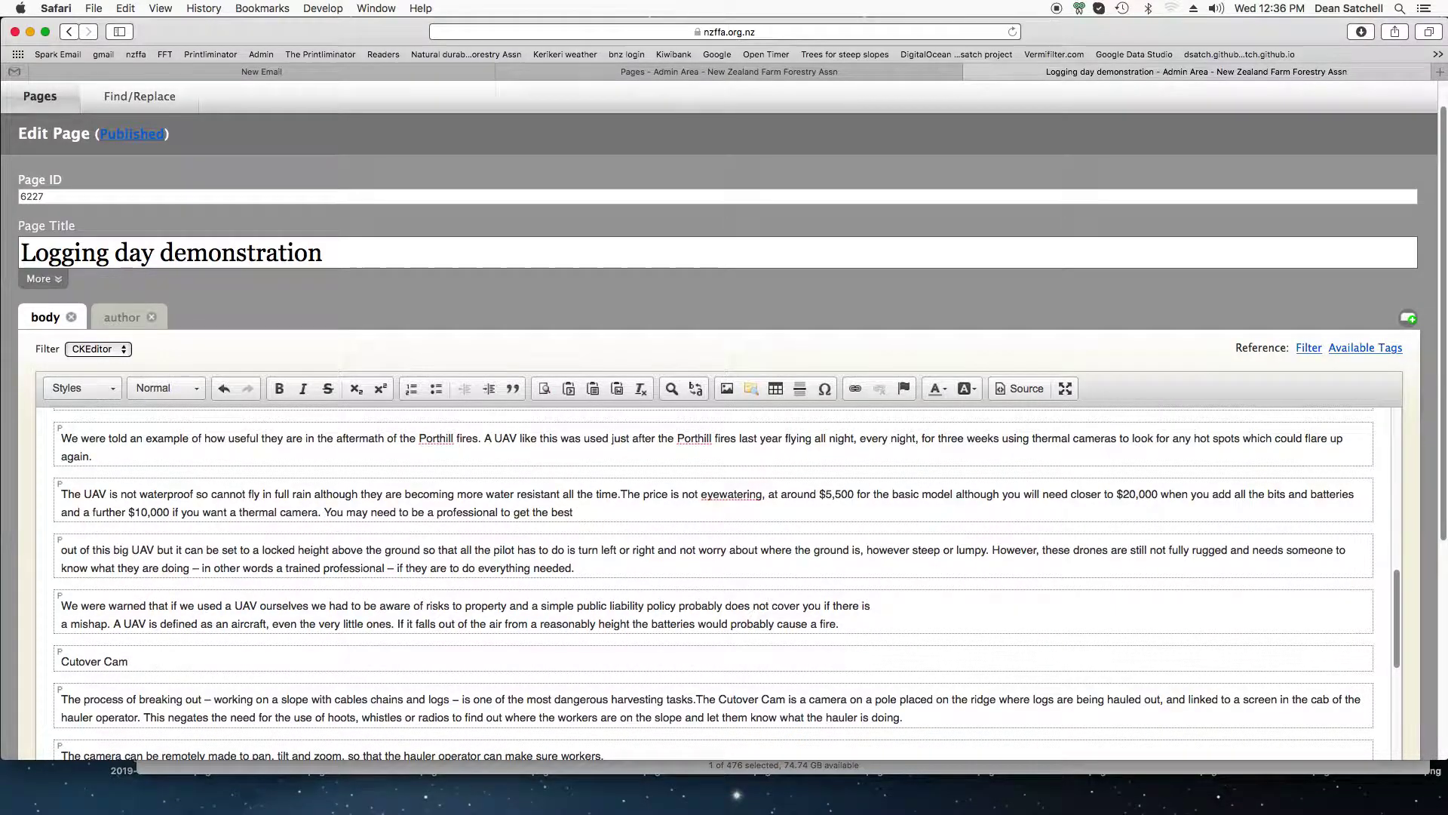
{"action": "key", "text": "Delete"}
Join the broken line before "a mishap" in the paragraph warning about UAV risks to property
{"action": "scroll", "coordinate": [638, 508], "scroll_direction": "down", "scroll_amount": 1}
{"action": "left_click", "coordinate": [885, 548]}
{"action": "key", "text": "Delete"}
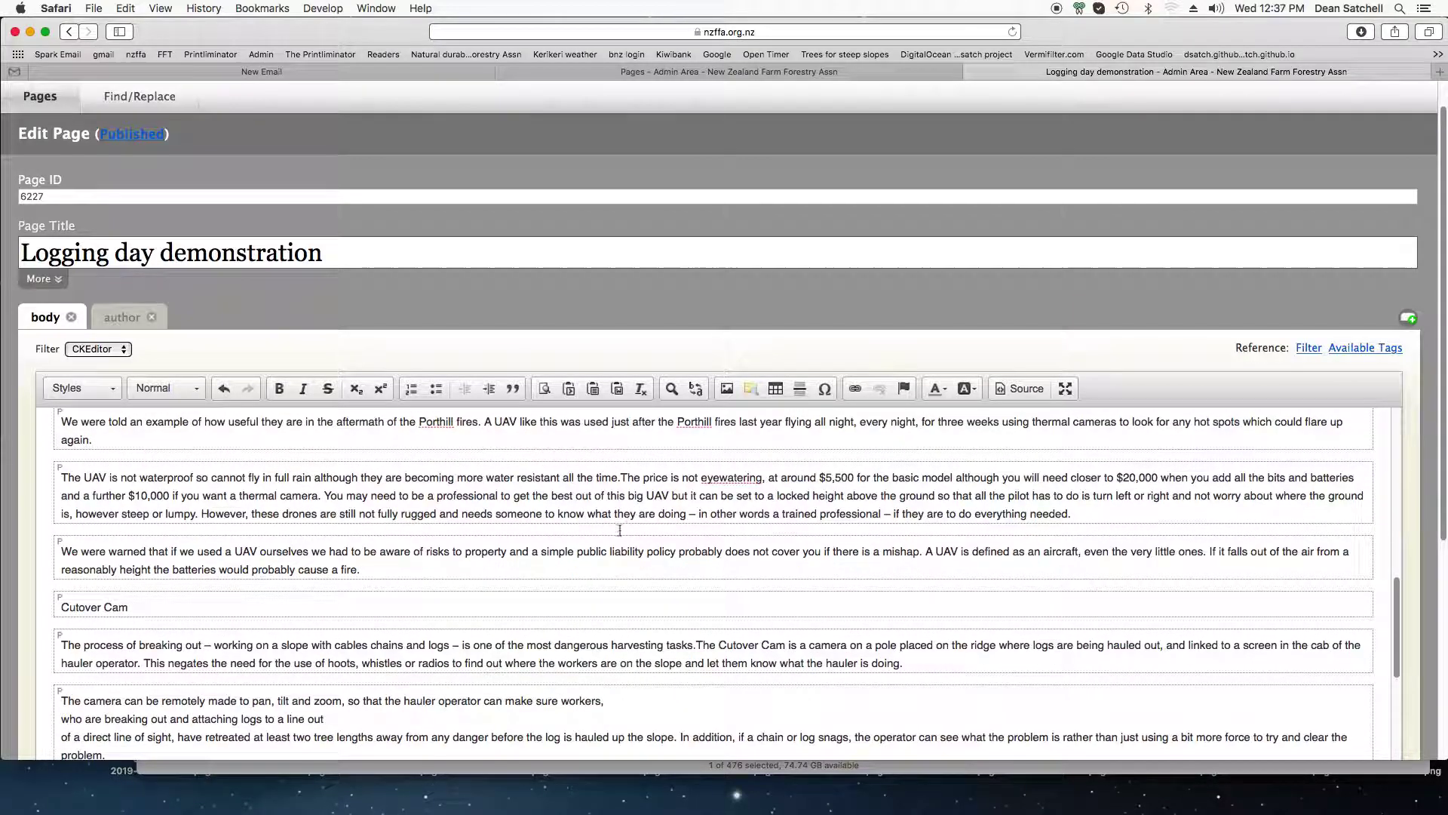
Format the "Cutover Cam" paragraph as Heading 3
{"action": "scroll", "coordinate": [139, 523], "scroll_direction": "down", "scroll_amount": 5}
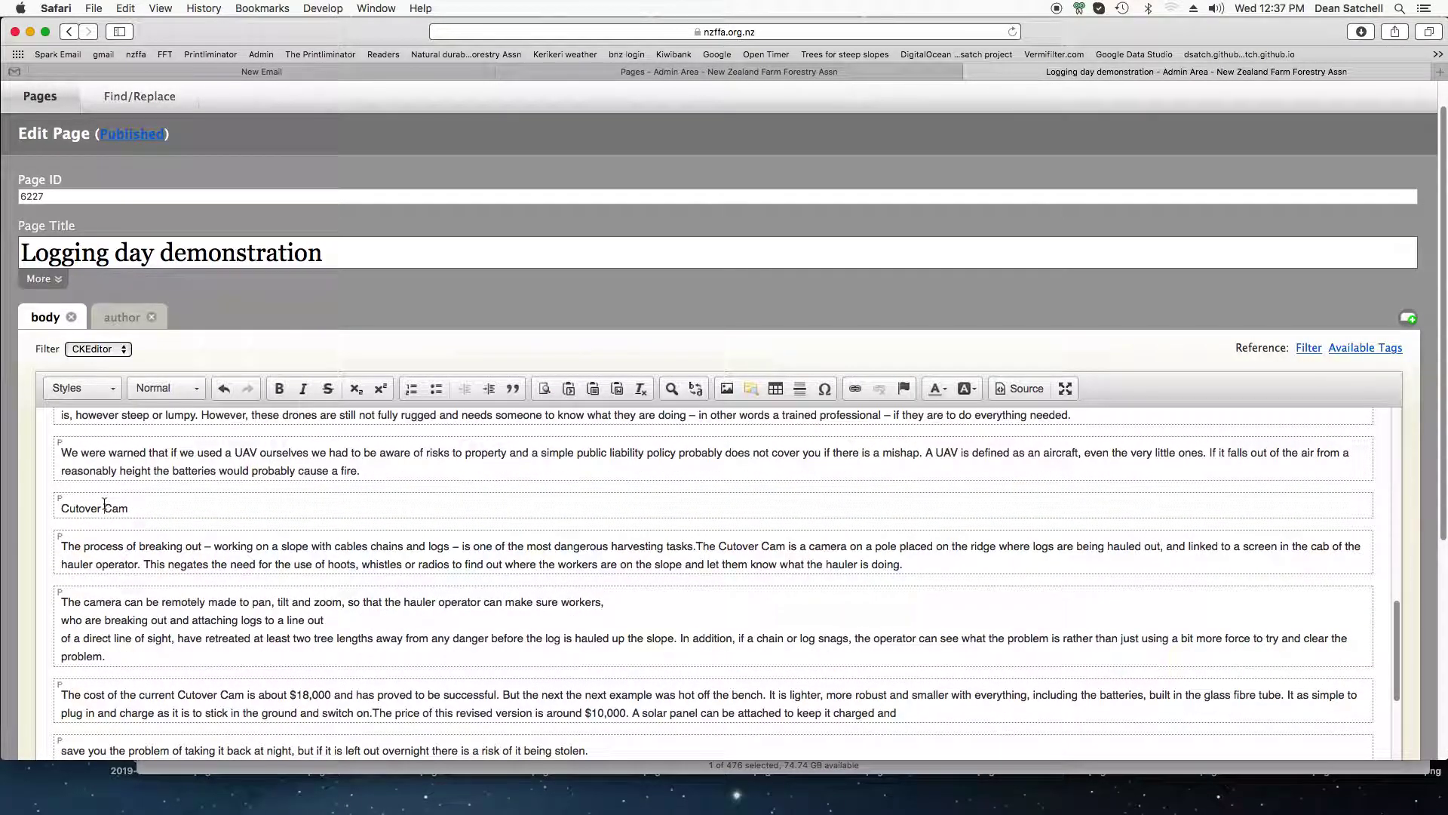
{"action": "left_click", "coordinate": [181, 387]}
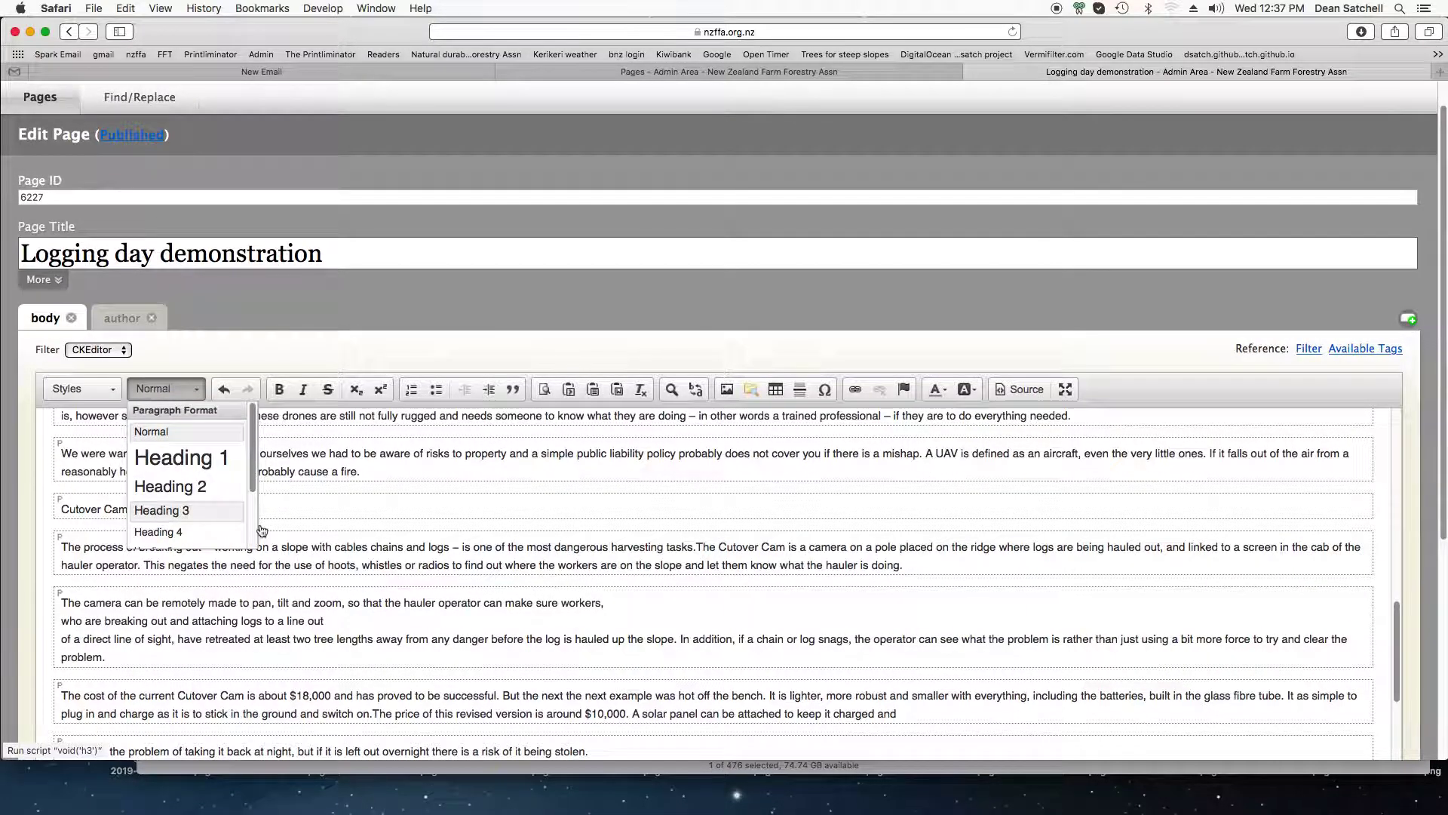
{"action": "left_click", "coordinate": [162, 512]}
Under "Cutover Cam", insert a space before "The Cutover Cam is" and join the broken lines before "who are breaking out" and "of a direct line"
{"action": "left_click", "coordinate": [696, 549]}
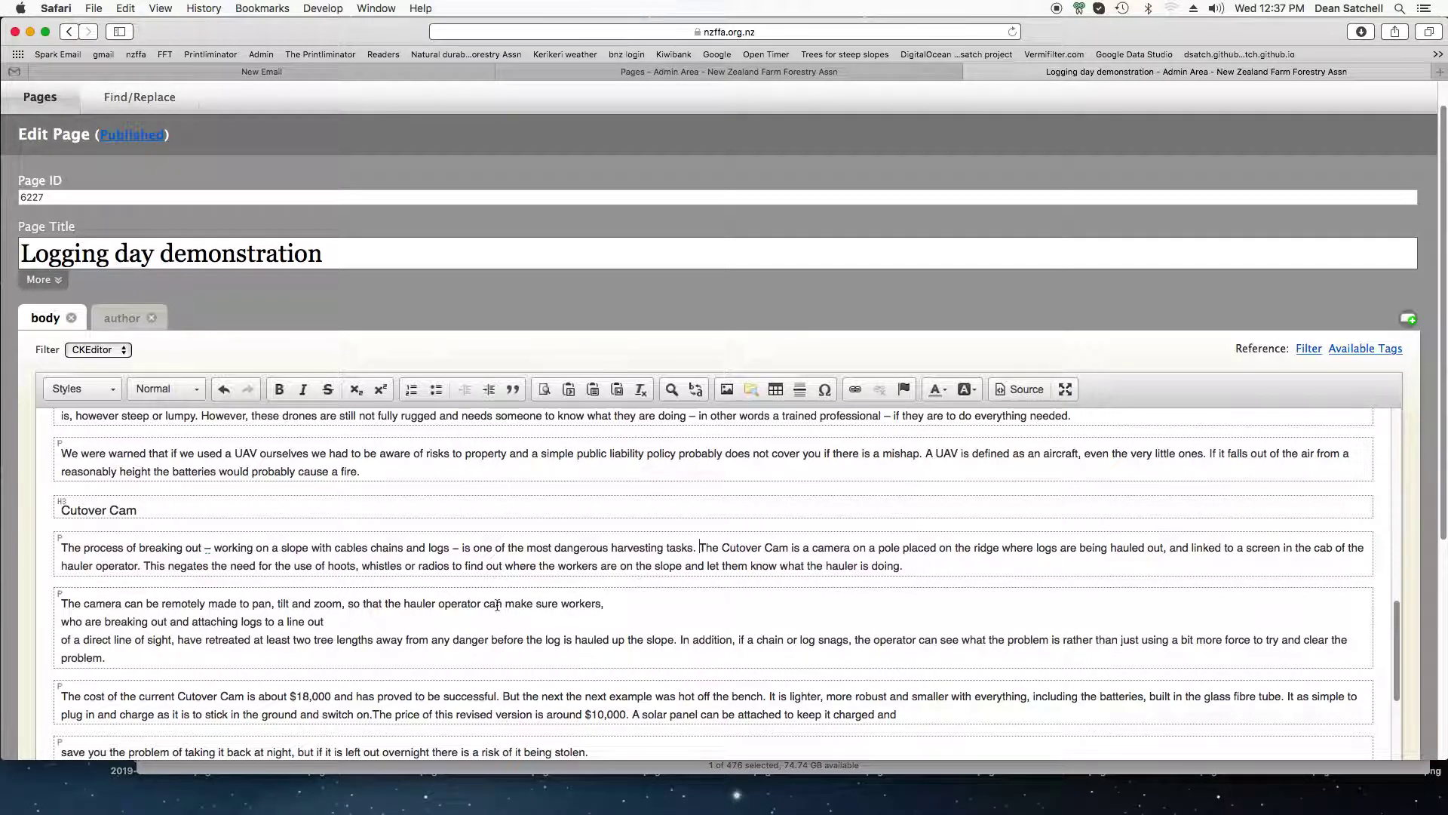
{"action": "key", "text": "Delete"}
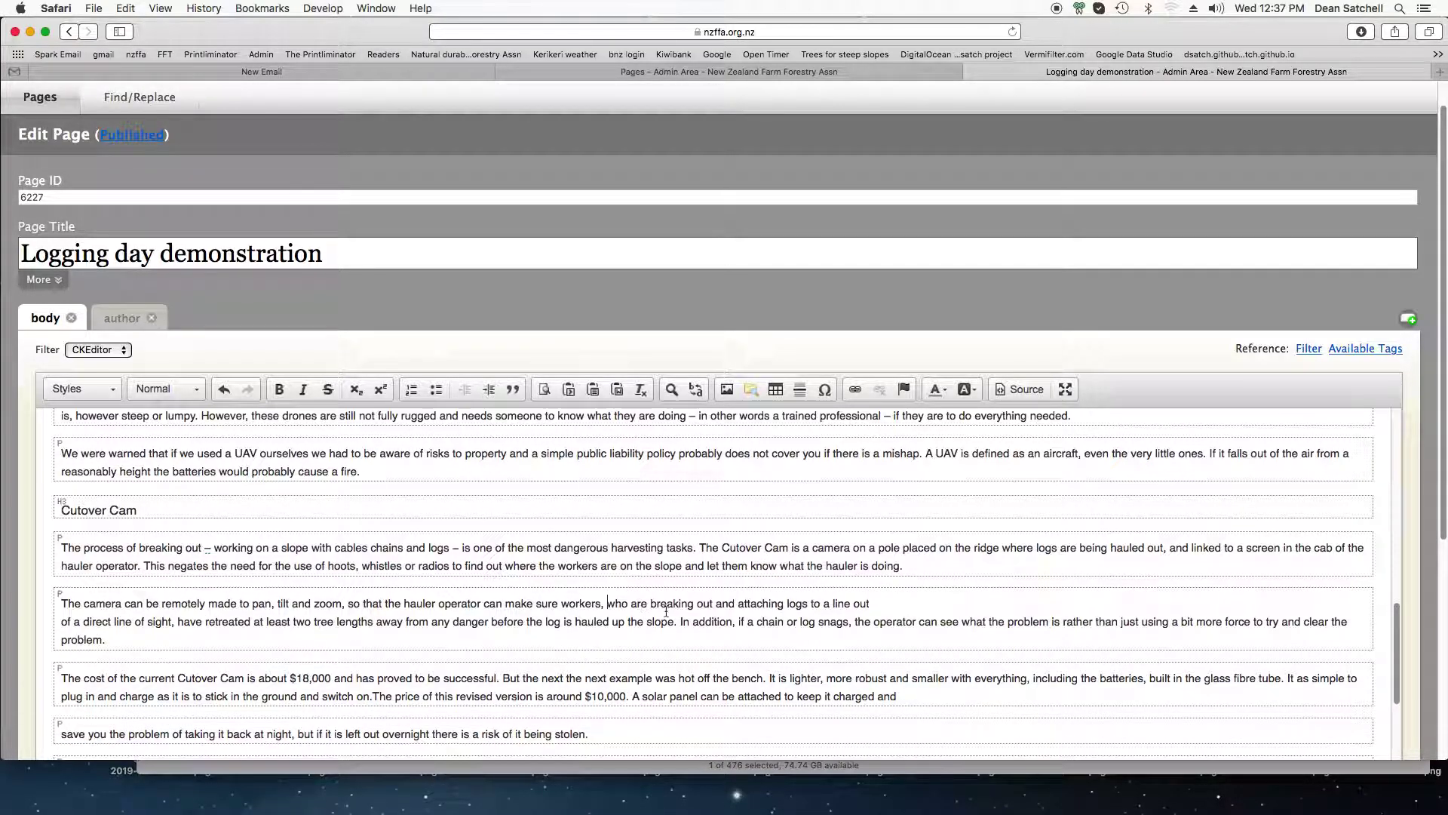
{"action": "left_click", "coordinate": [874, 608]}
{"action": "key", "text": "Delete"}
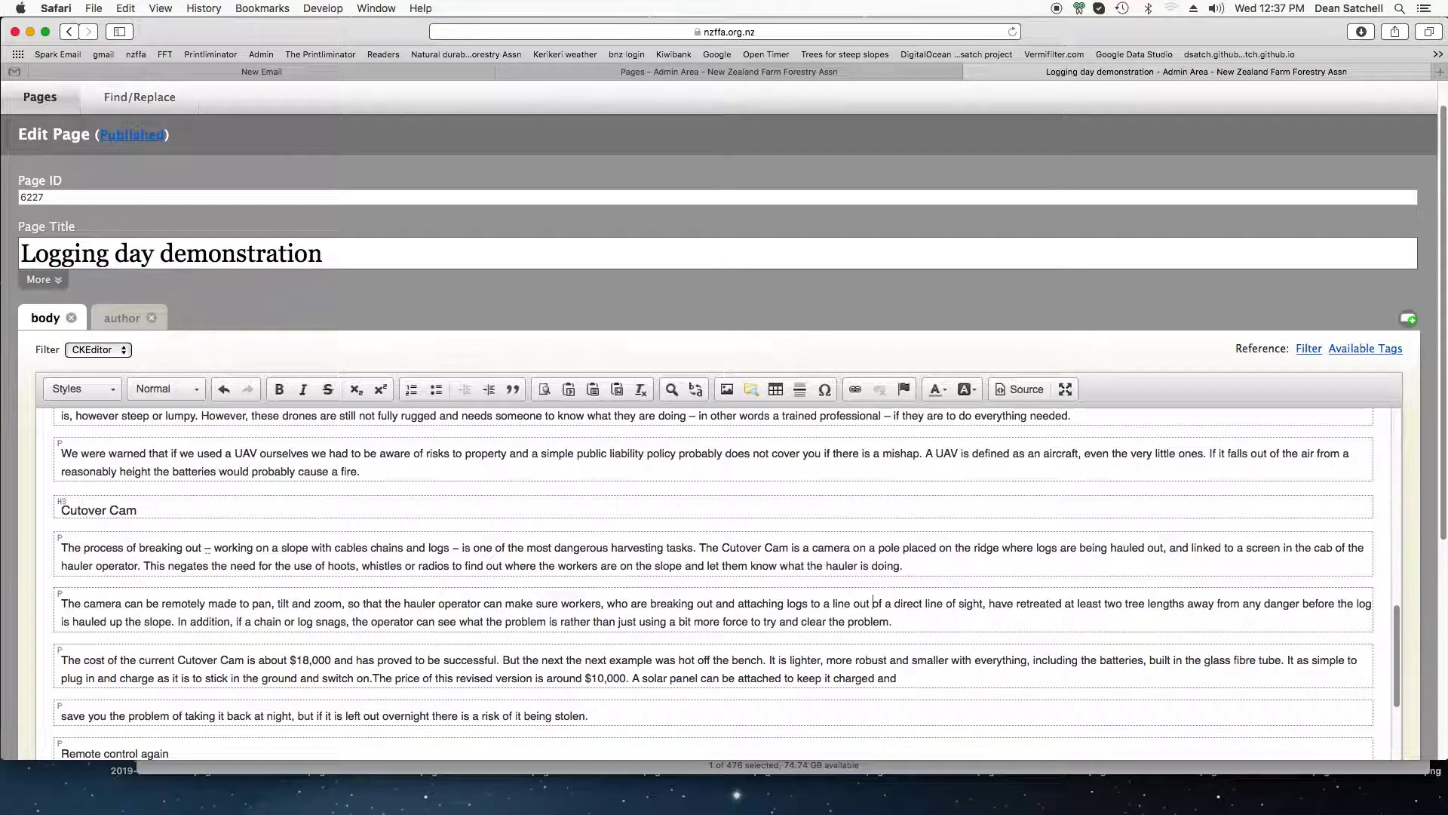
In the Cutover Cam cost paragraph, insert a space before "The price of this revised version" and merge in the "save you the problem" fragment
{"action": "scroll", "coordinate": [726, 611], "scroll_direction": "down", "scroll_amount": 5}
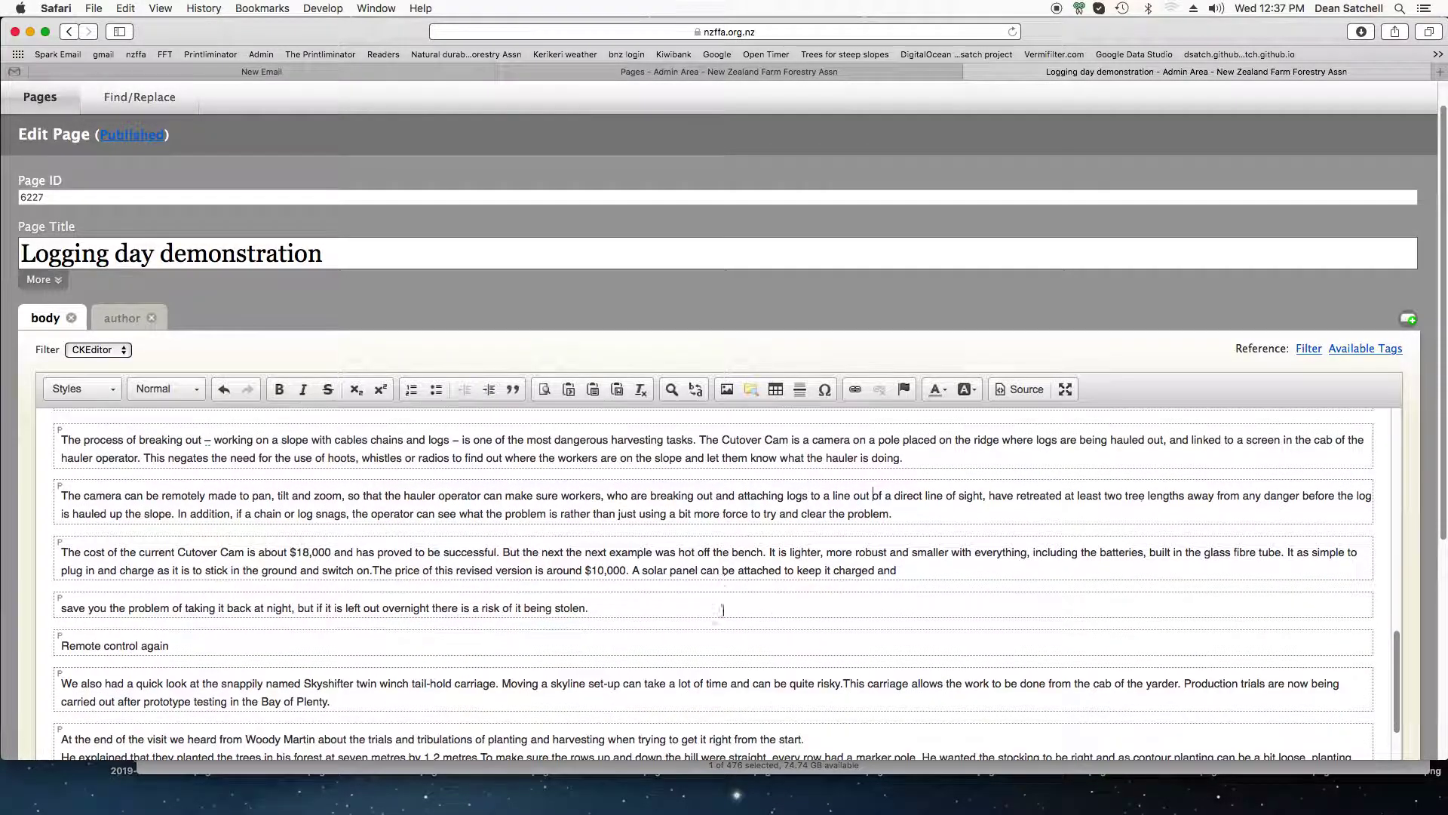
{"action": "left_click", "coordinate": [372, 570]}
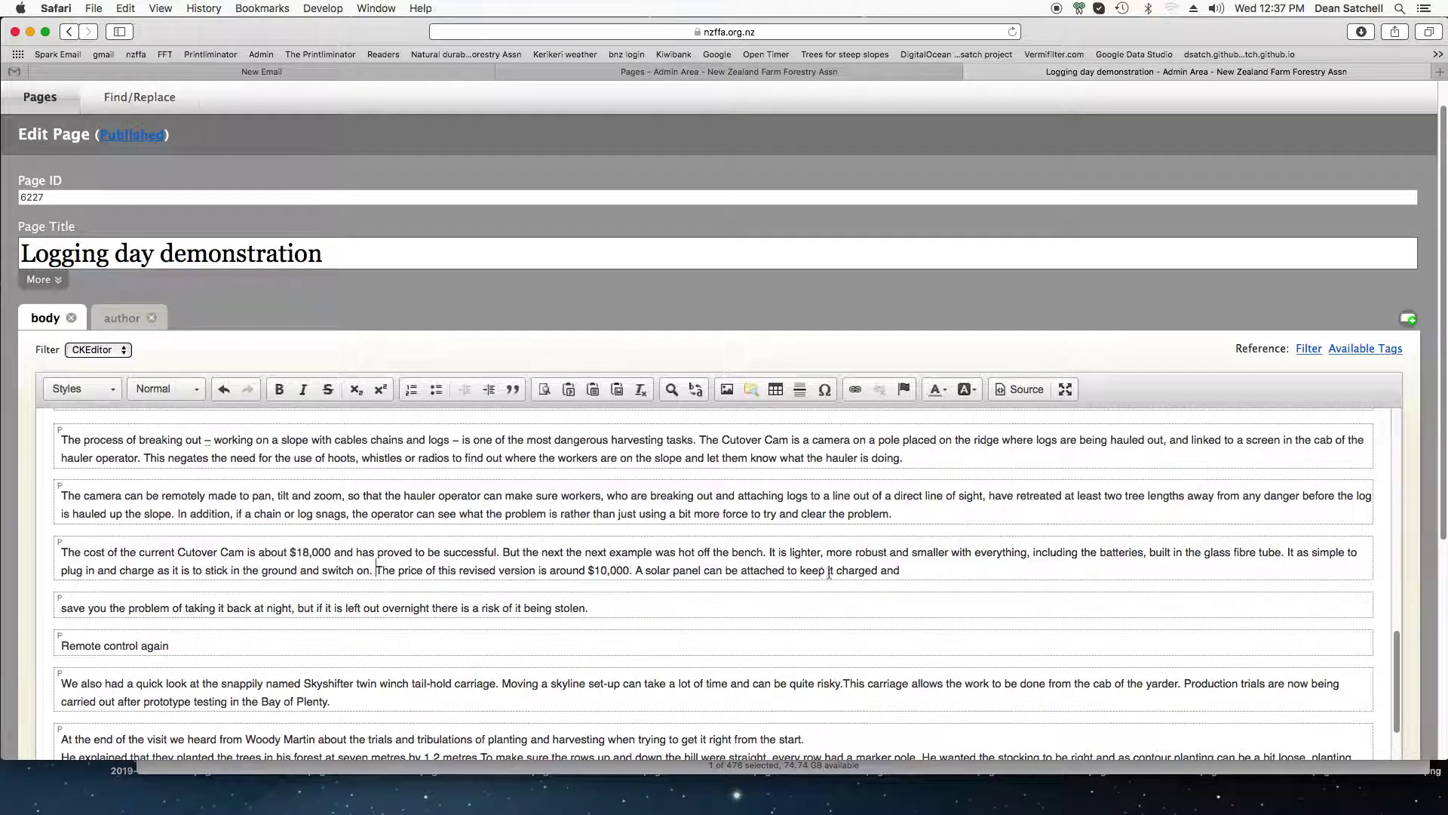
{"action": "key", "text": "Delete"}
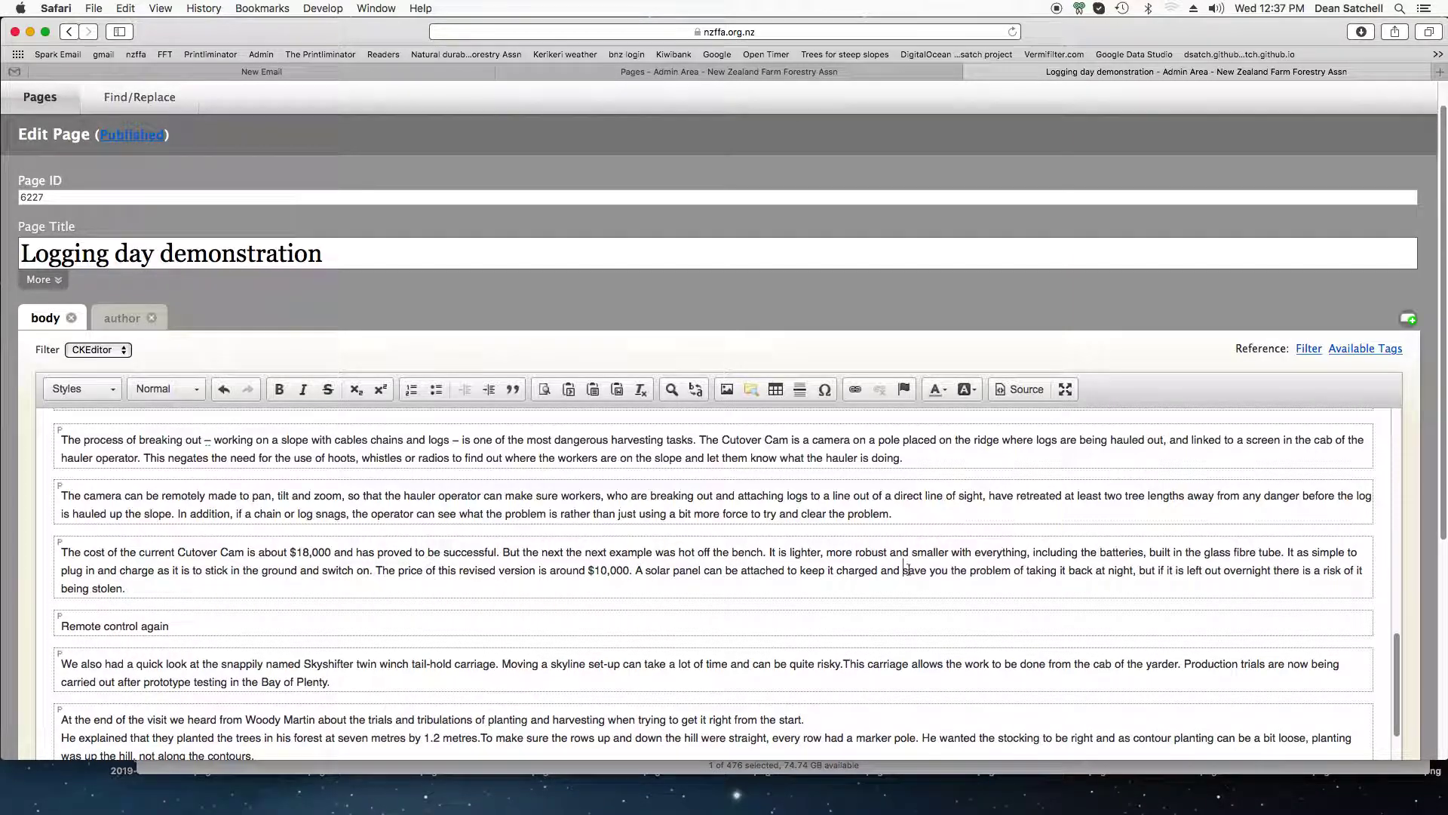
Format the "Remote control again" paragraph as Heading 3
{"action": "scroll", "coordinate": [145, 567], "scroll_direction": "down", "scroll_amount": 2}
{"action": "left_click", "coordinate": [139, 569]}
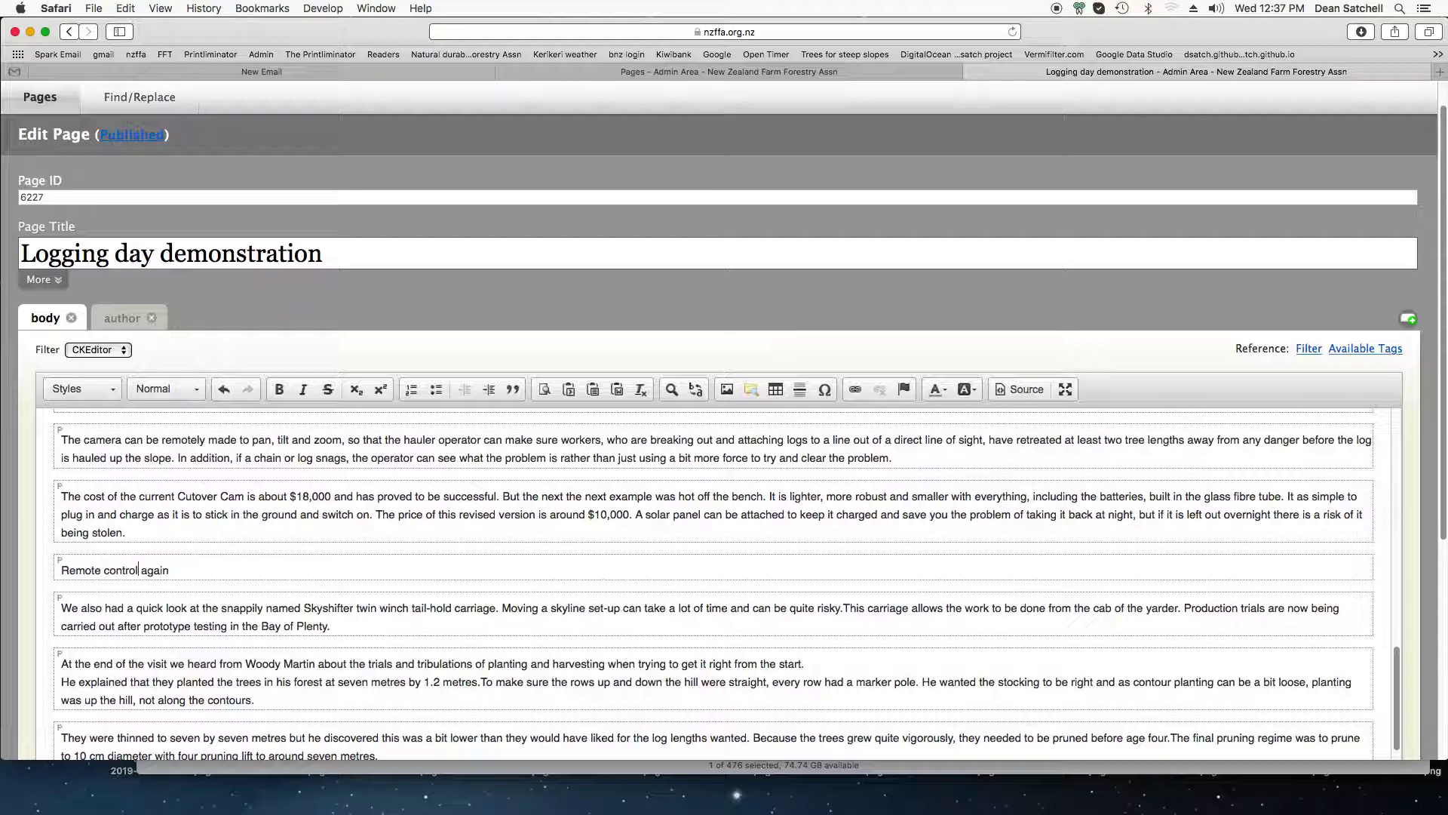
{"action": "left_click", "coordinate": [166, 388]}
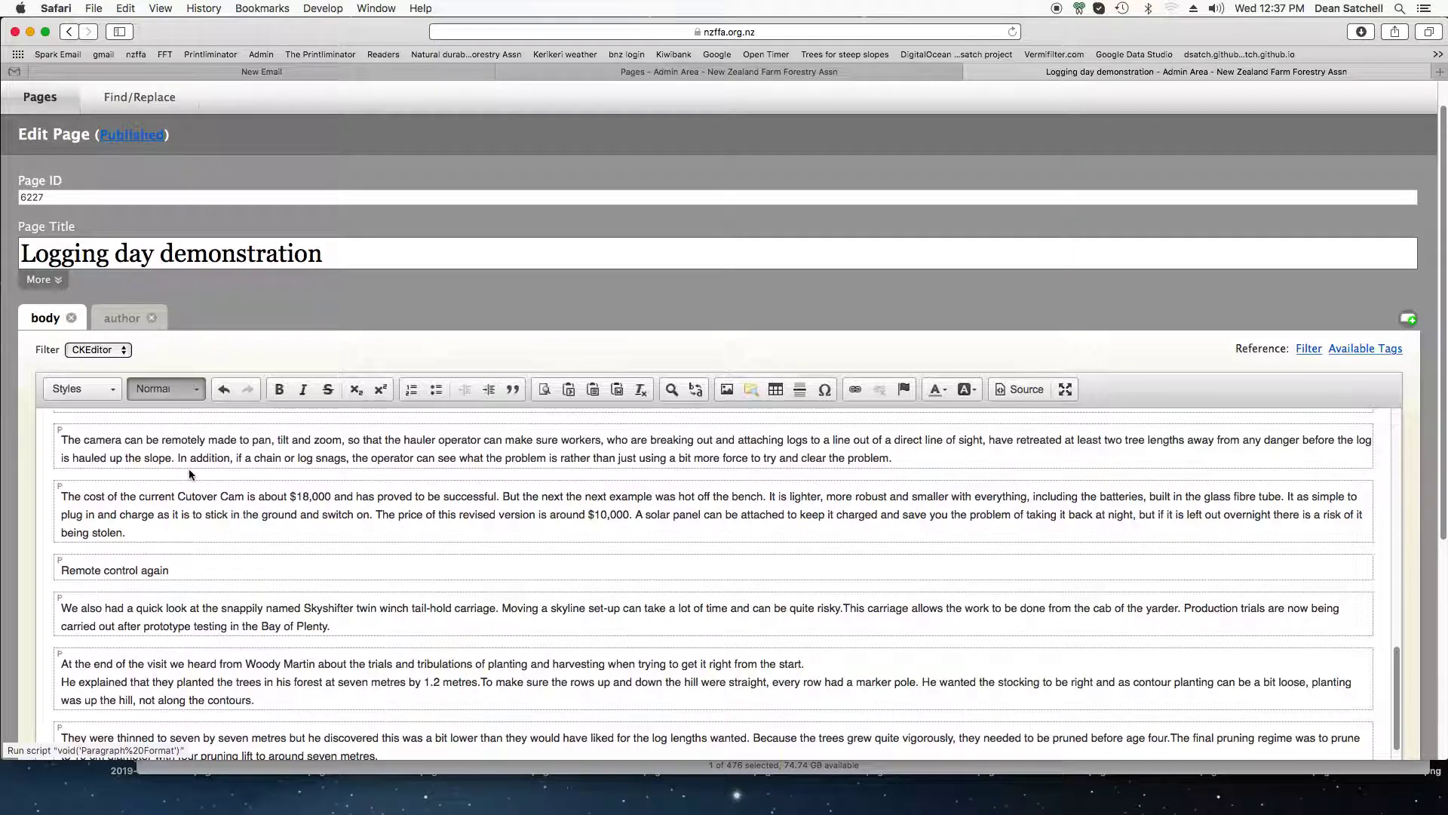
{"action": "left_click", "coordinate": [185, 509]}
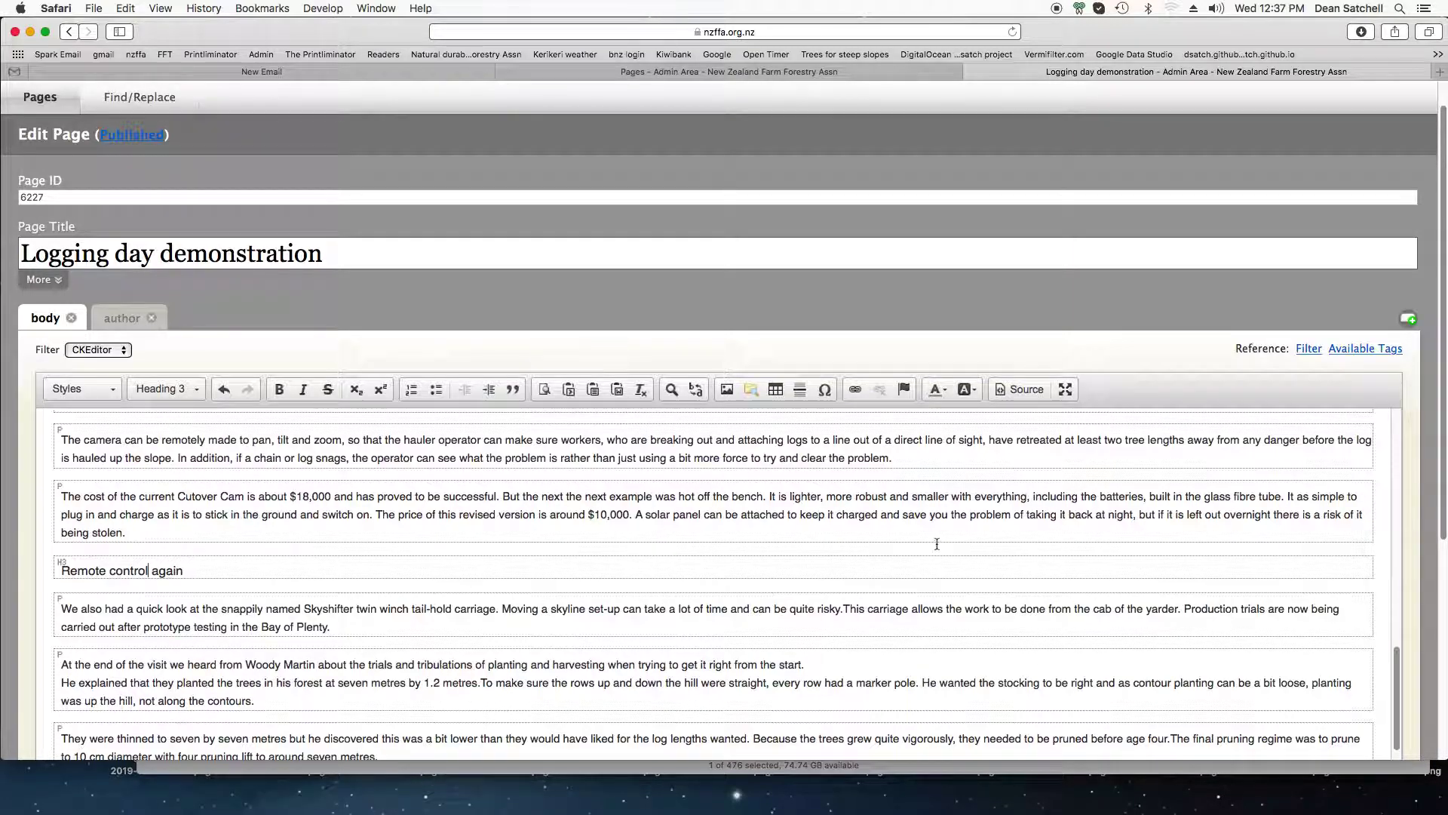
Under "Remote control again", insert spaces before "This carriage allows" and "To make sure", and join the broken line before "He explained"
{"action": "left_click", "coordinate": [846, 611]}
{"action": "scroll", "coordinate": [905, 574], "scroll_direction": "down", "scroll_amount": 3}
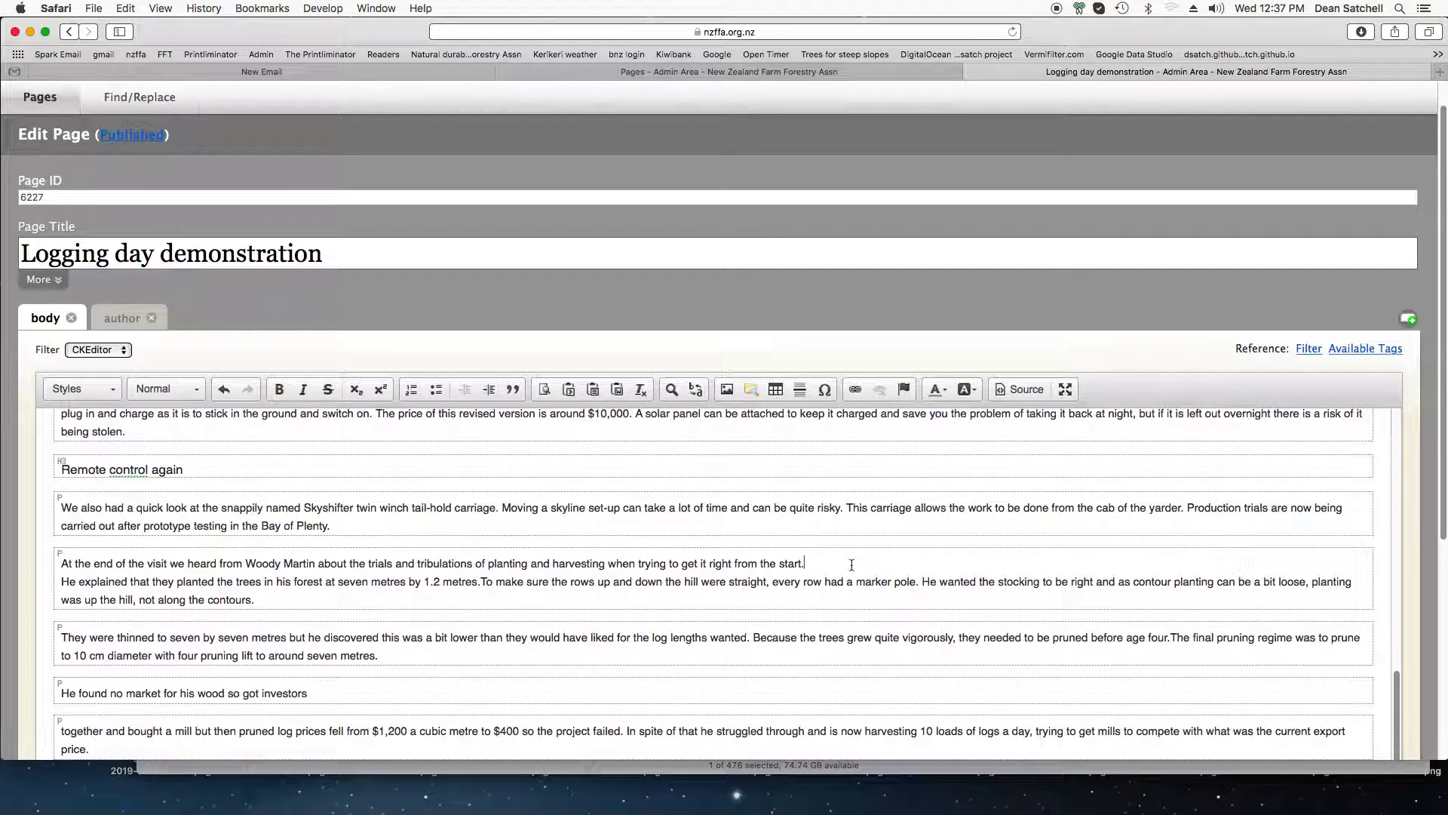
{"action": "key", "text": "BackSpace"}
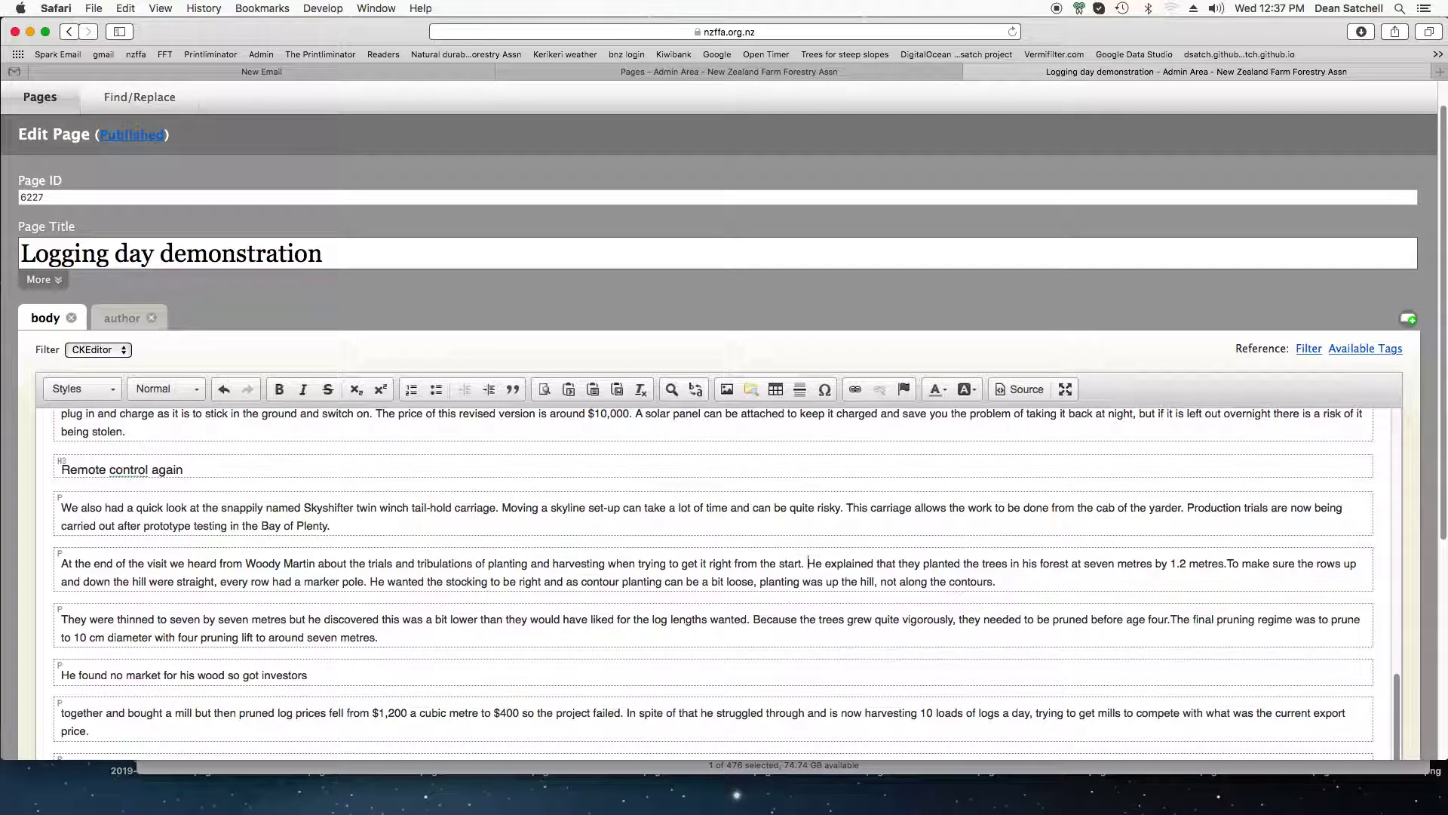
{"action": "left_click", "coordinate": [1227, 564]}
{"action": "scroll", "coordinate": [406, 584], "scroll_direction": "down", "scroll_amount": 2}
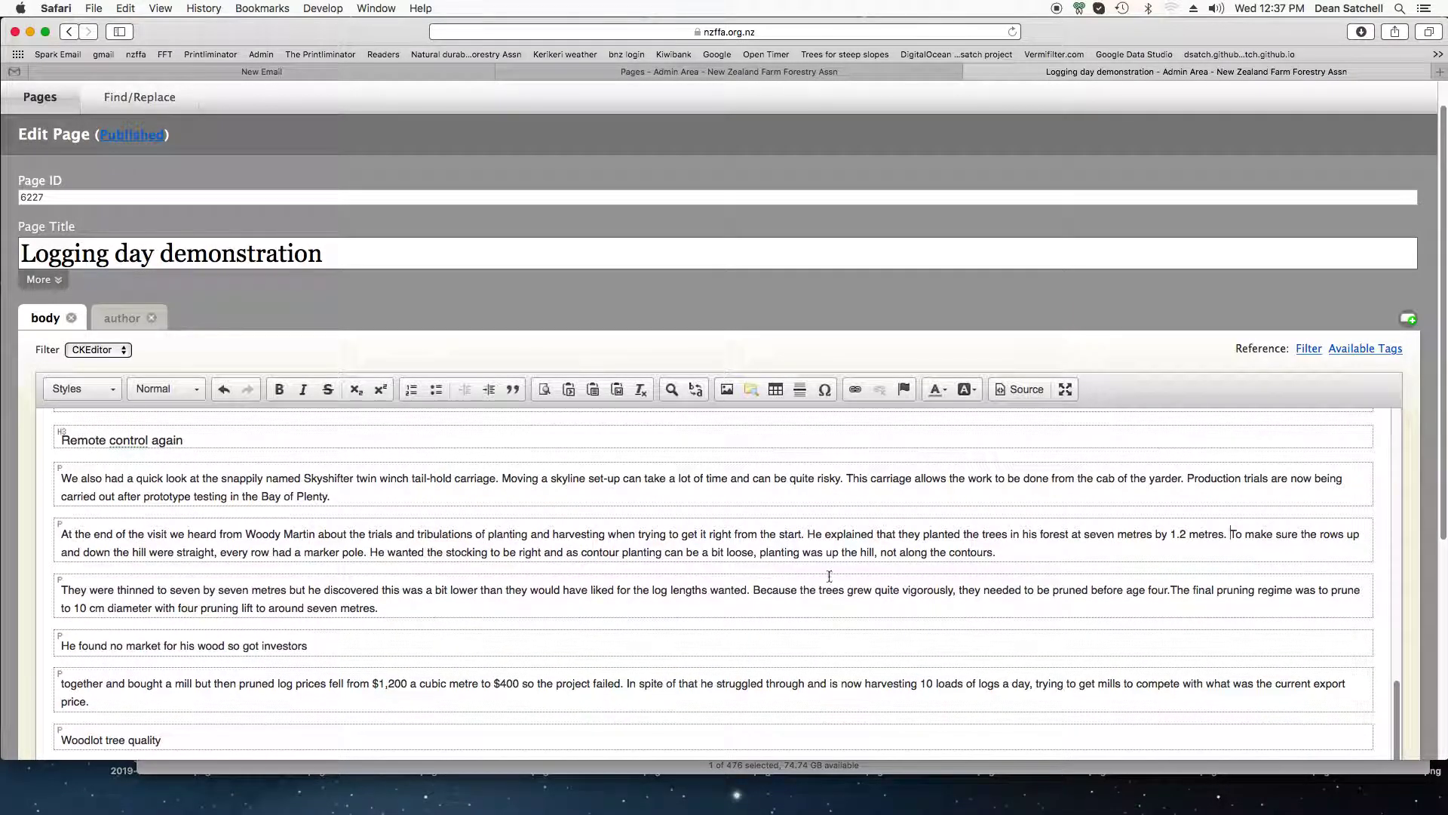
Insert a space before "The final pruning regime" and merge the "together and bought a mill" fragment into the "He found no market" paragraph
{"action": "left_click", "coordinate": [1174, 589]}
{"action": "scroll", "coordinate": [604, 565], "scroll_direction": "down", "scroll_amount": 1}
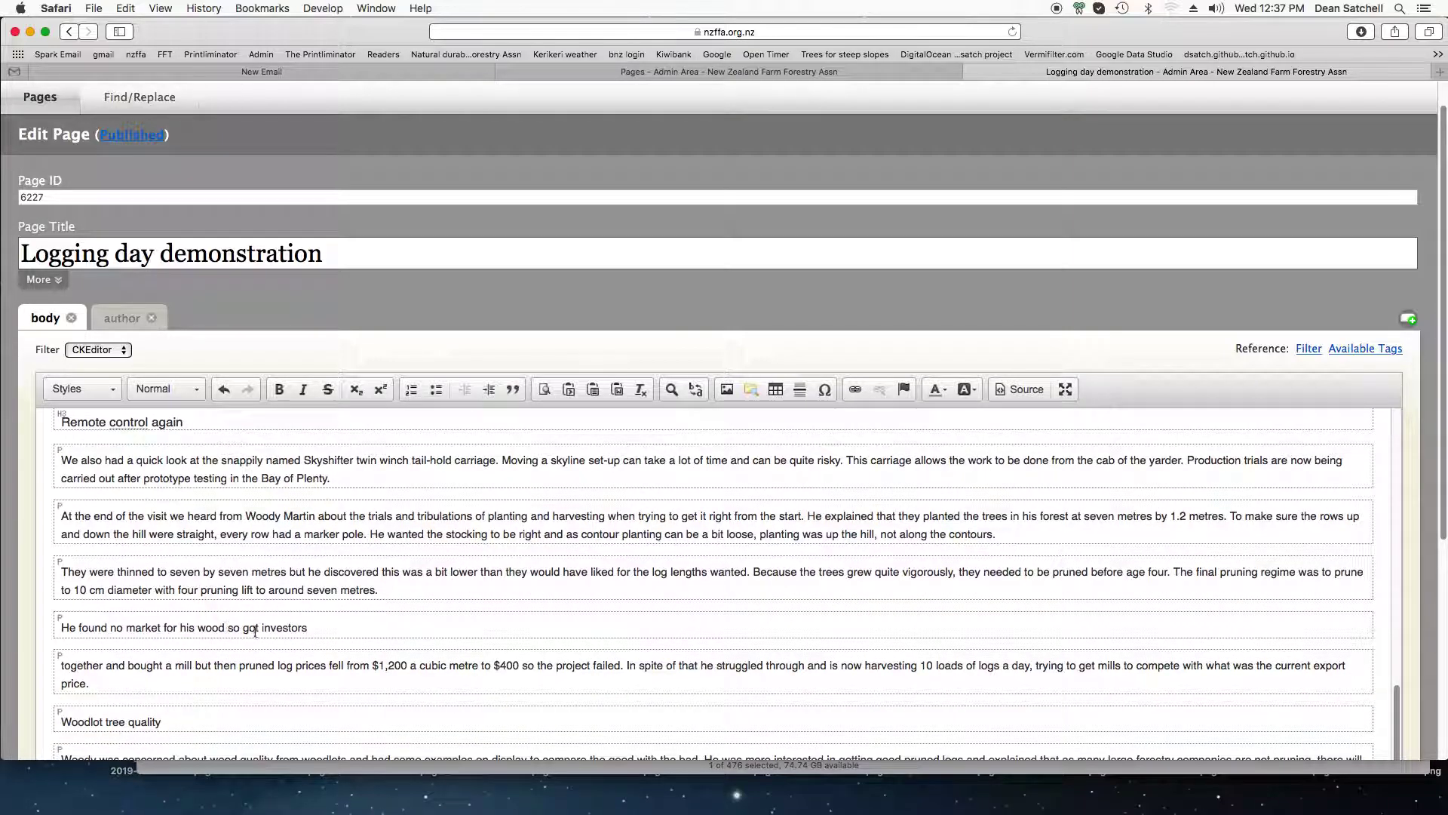
{"action": "left_click", "coordinate": [399, 627]}
{"action": "key", "text": "Delete"}
Format the "Woodlot tree quality" paragraph as Heading 4
{"action": "scroll", "coordinate": [742, 568], "scroll_direction": "down", "scroll_amount": 3}
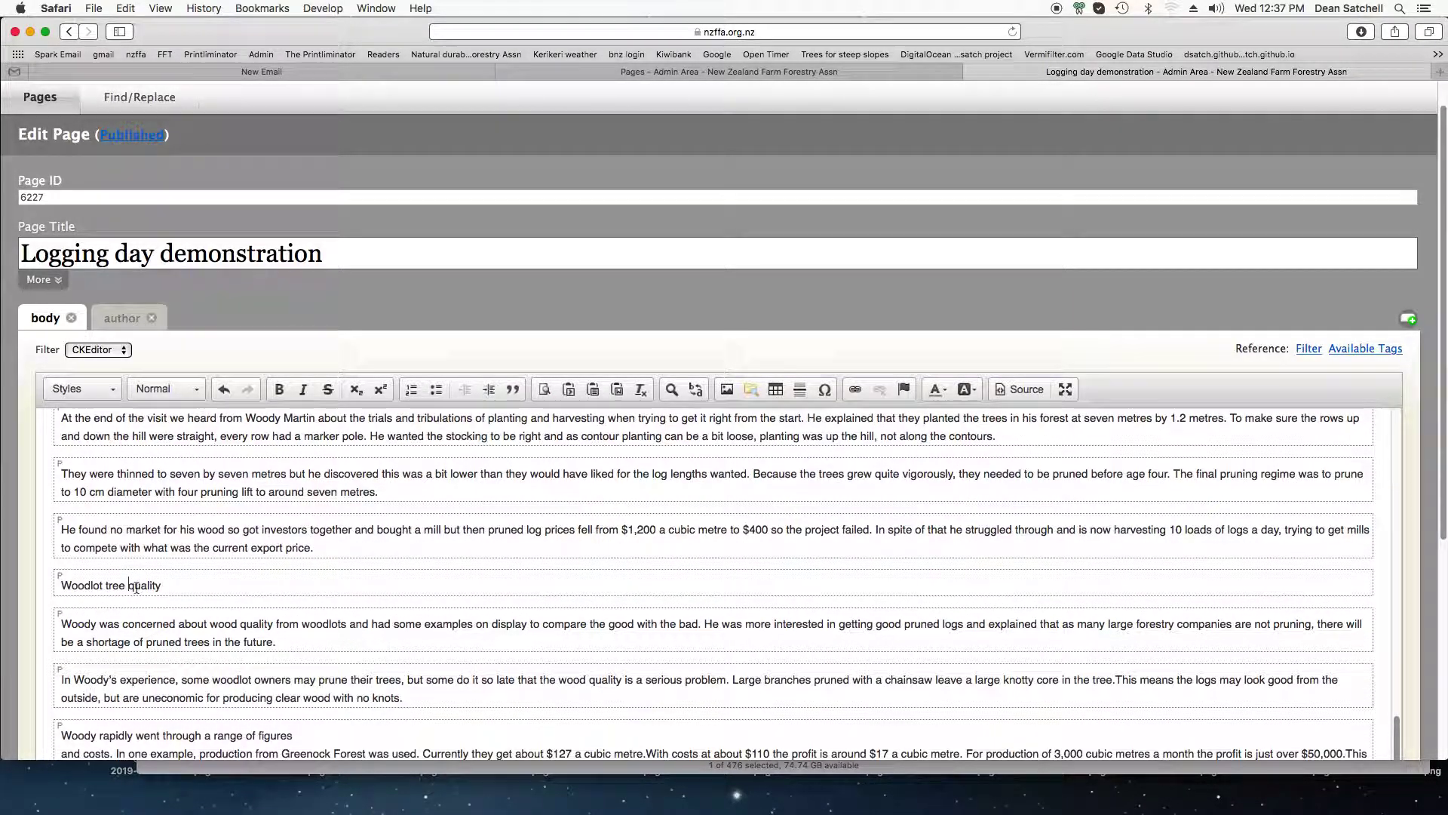
{"action": "left_click", "coordinate": [184, 388]}
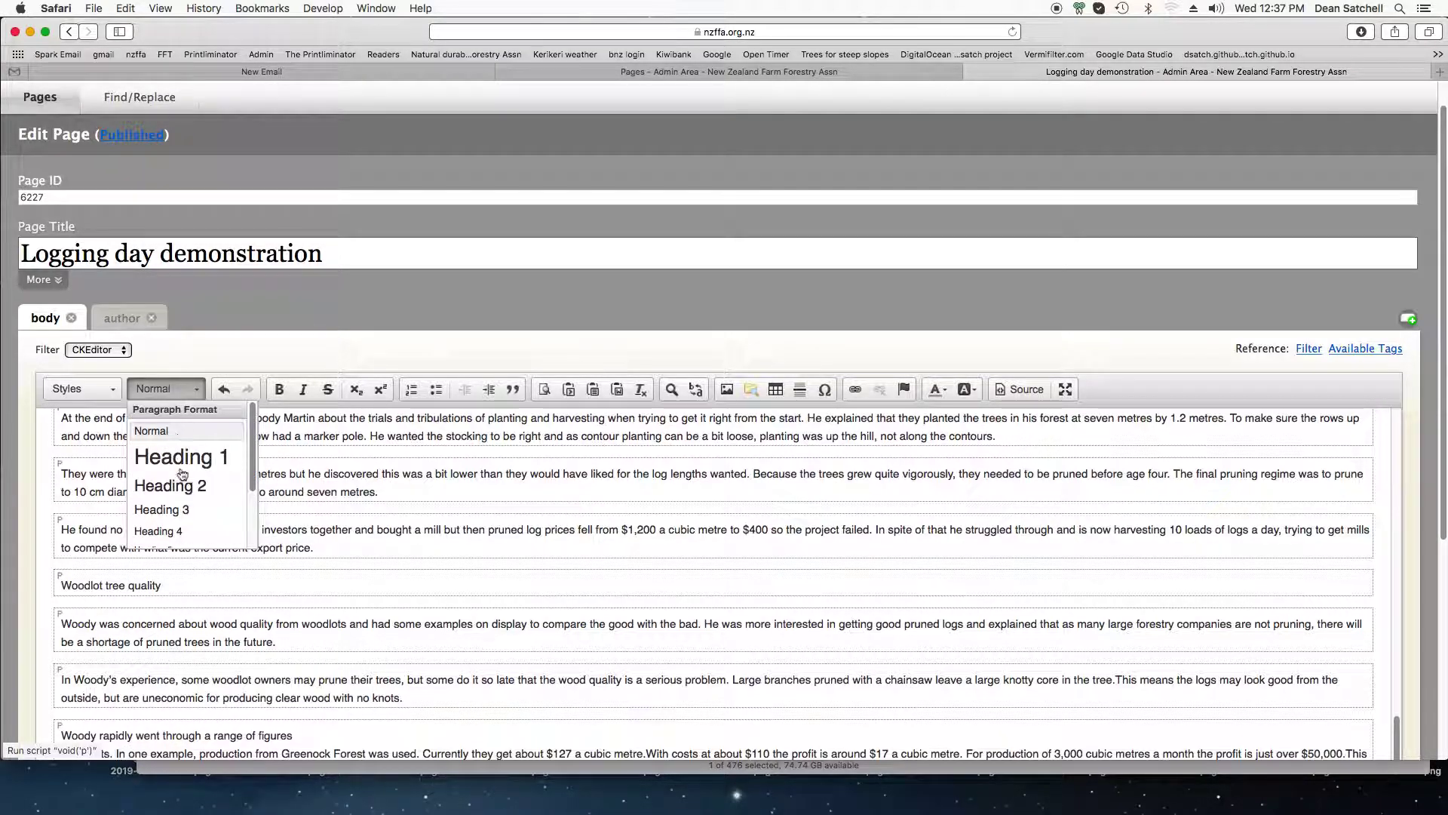
{"action": "left_click", "coordinate": [160, 531]}
Under "Woodlot tree quality", insert a space before "This means the logs" and join the broken line before "and costs"
{"action": "scroll", "coordinate": [314, 594], "scroll_direction": "down", "scroll_amount": 5}
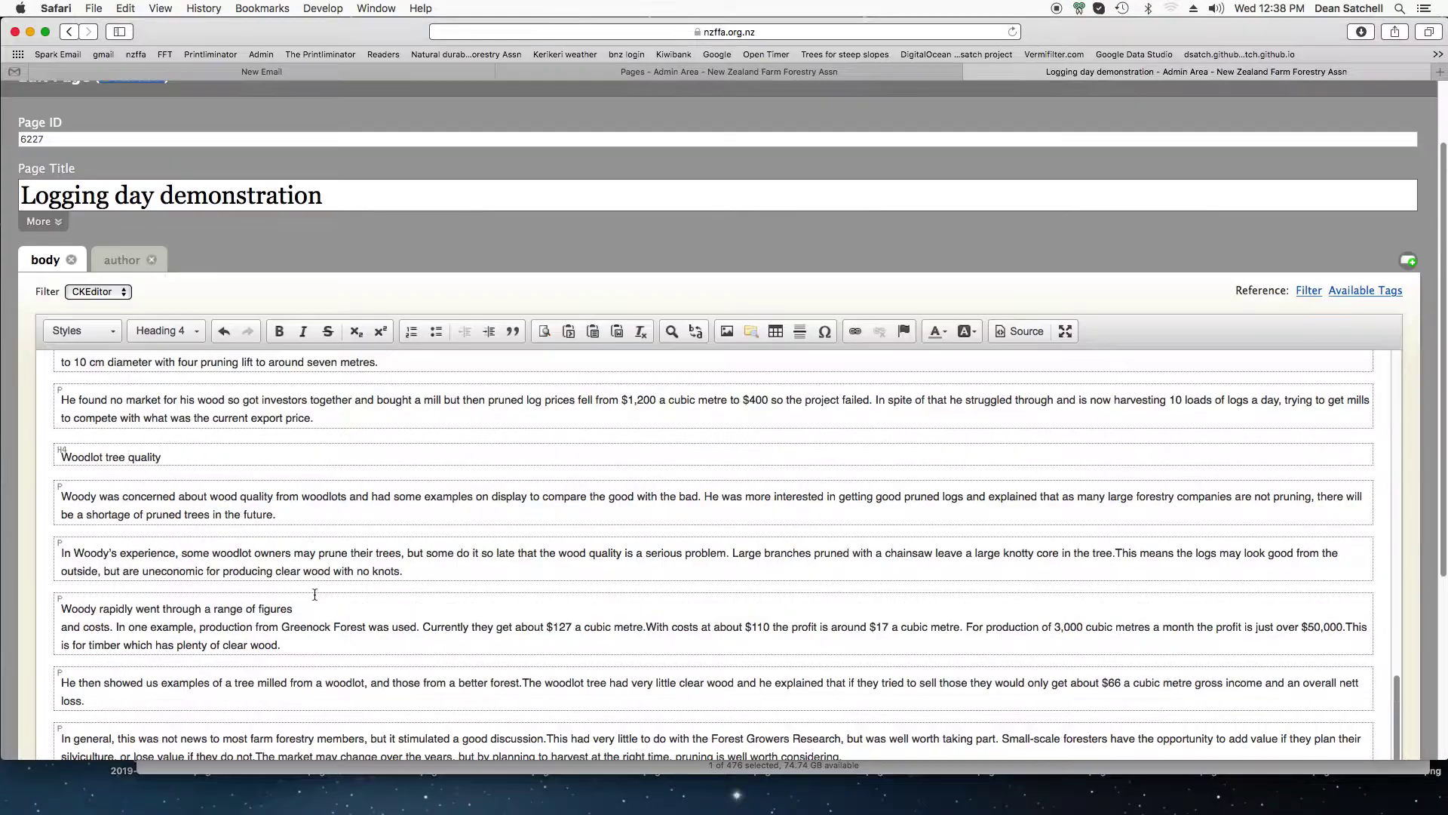
{"action": "scroll", "coordinate": [574, 550], "scroll_direction": "down", "scroll_amount": 2}
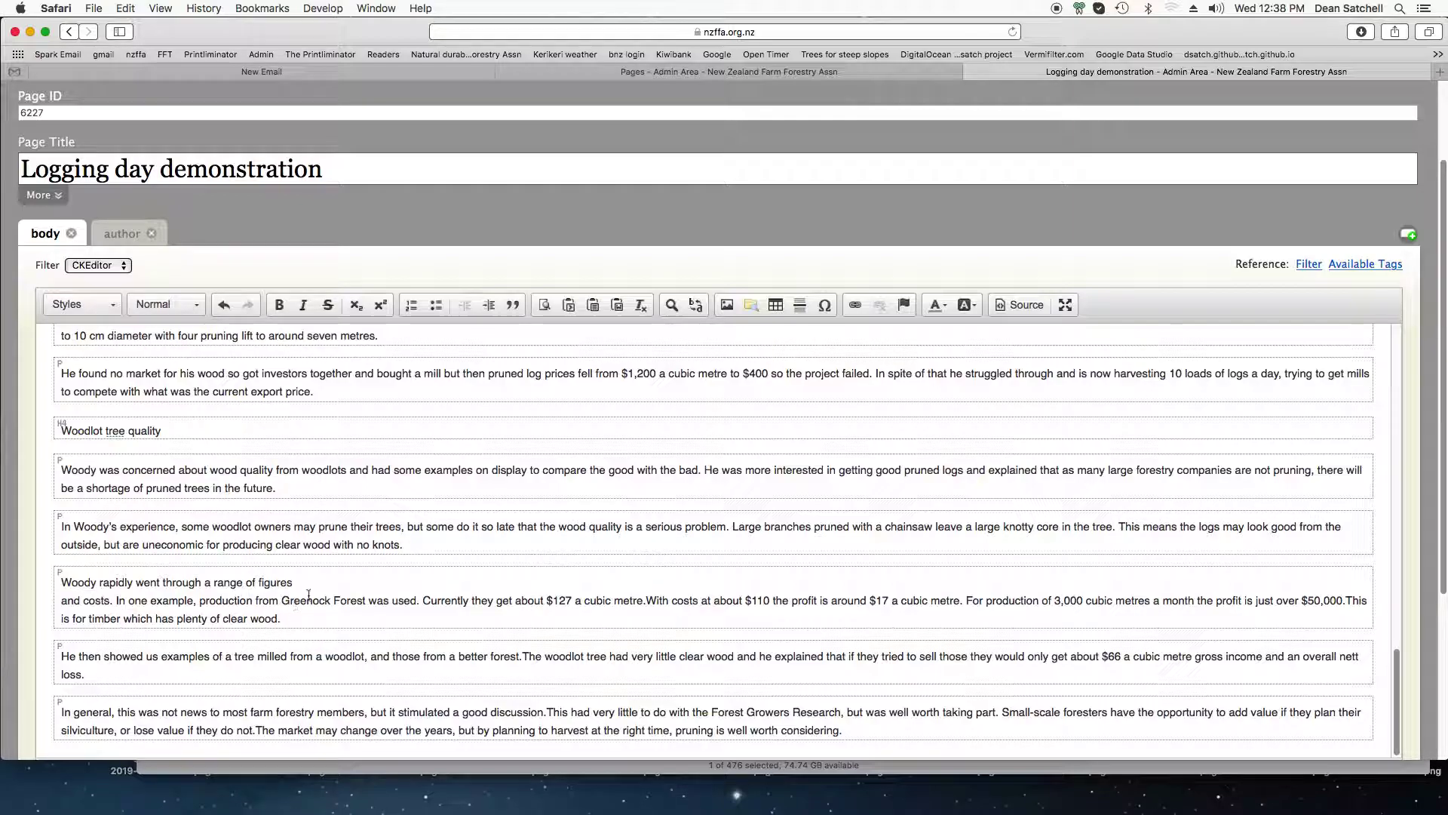
{"action": "key", "text": "Delete"}
{"action": "scroll", "coordinate": [662, 611], "scroll_direction": "down", "scroll_amount": 3}
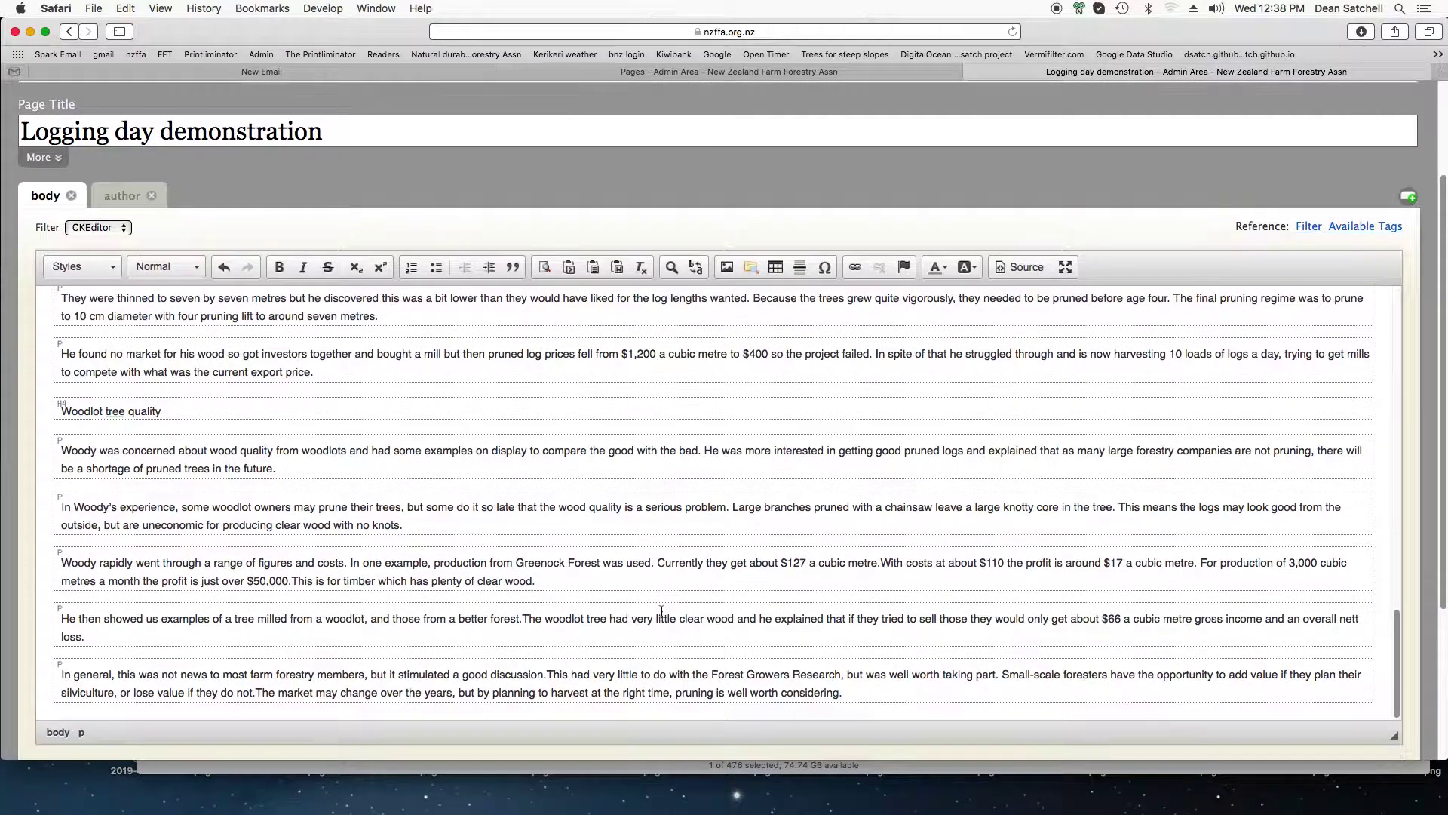
In the last two paragraphs, insert the missing spaces before "The woodlot tree", "This had very little" and "The market may change"
{"action": "scroll", "coordinate": [301, 588], "scroll_direction": "down", "scroll_amount": 1}
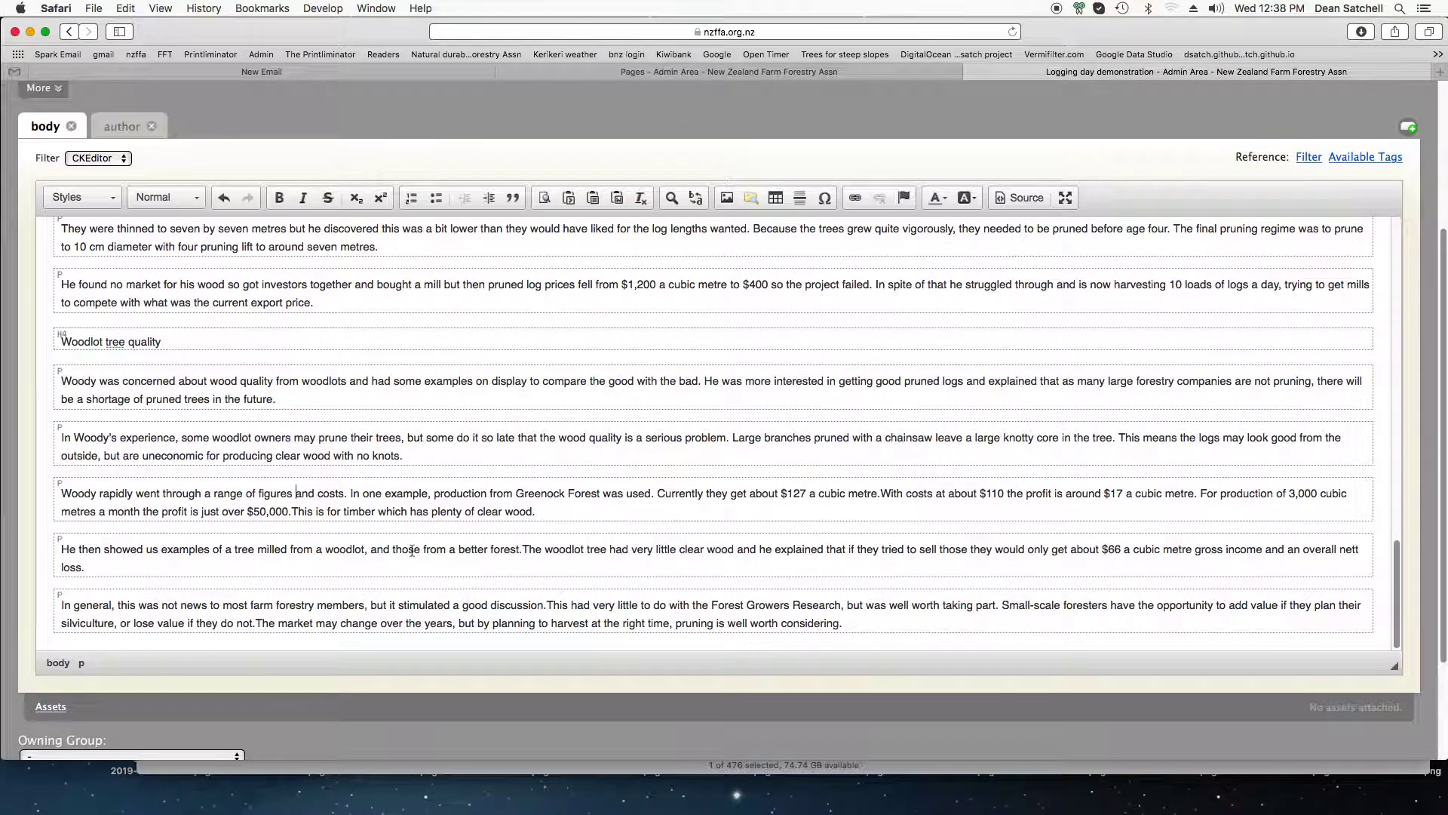
{"action": "scroll", "coordinate": [226, 588], "scroll_direction": "down", "scroll_amount": 1}
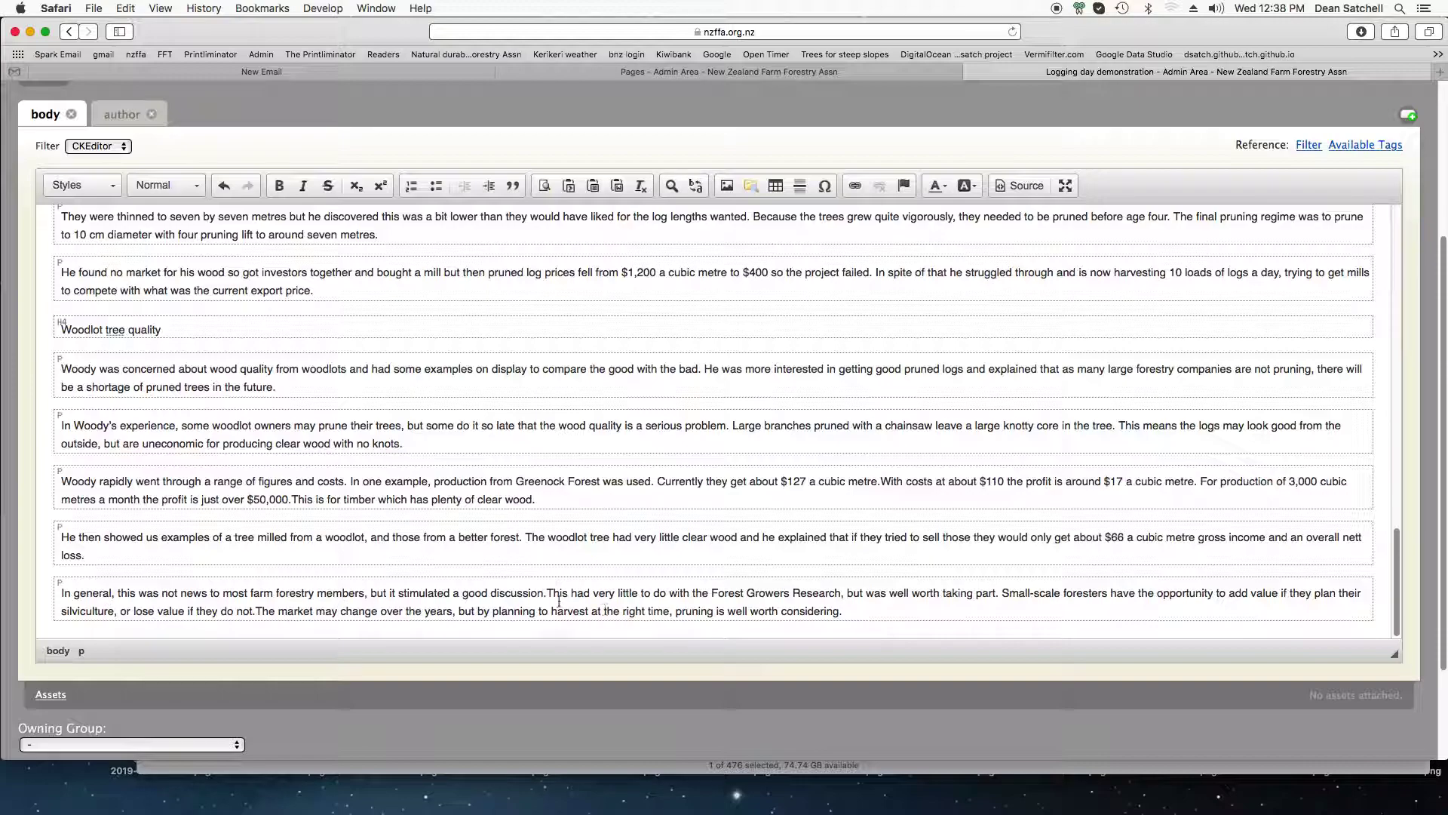
{"action": "left_click", "coordinate": [546, 594]}
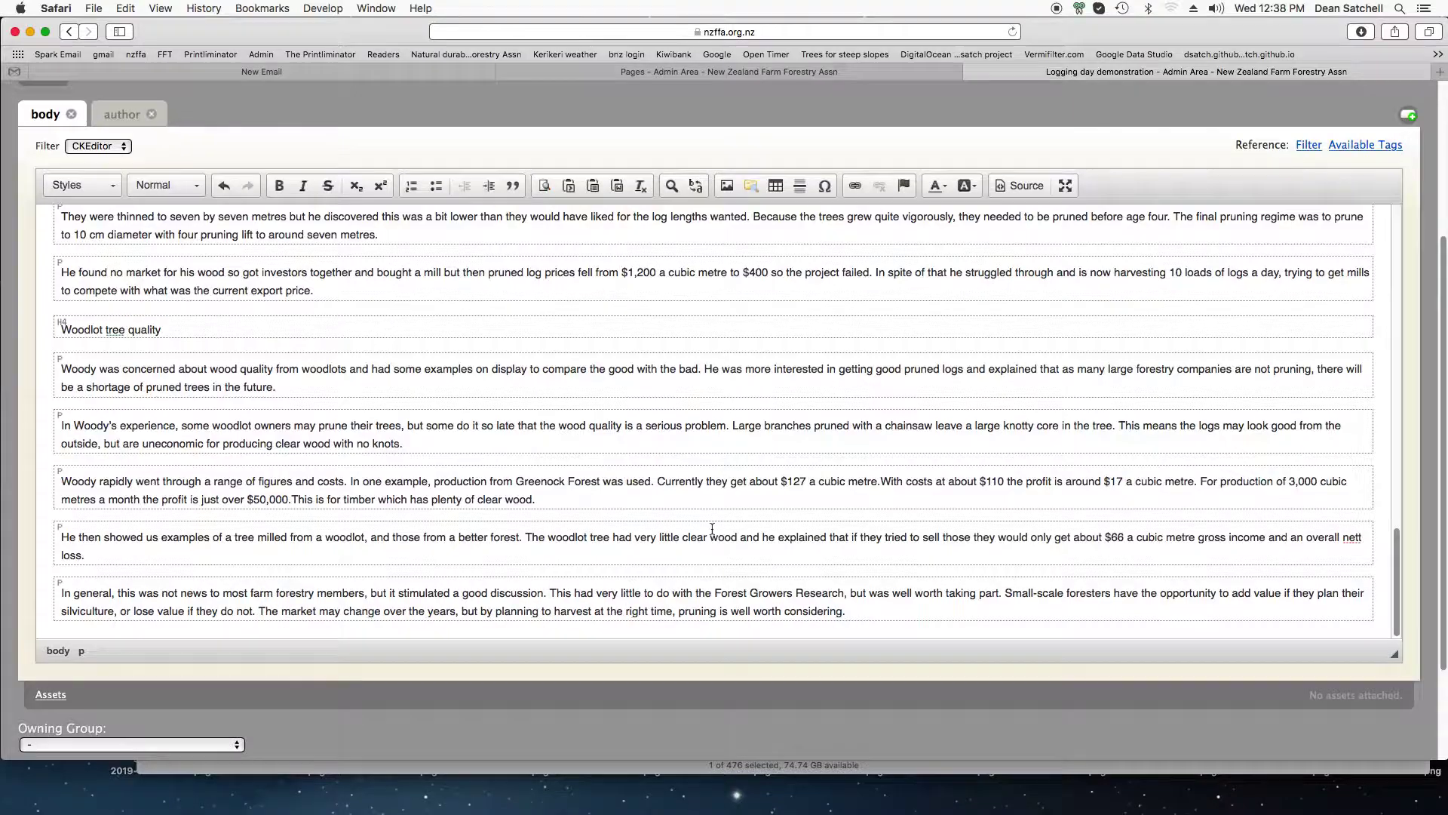
Save the page changes and continue editing
{"action": "scroll", "coordinate": [319, 695], "scroll_direction": "down", "scroll_amount": 3}
{"action": "scroll", "coordinate": [318, 695], "scroll_direction": "down", "scroll_amount": 2}
{"action": "left_click", "coordinate": [228, 694]}
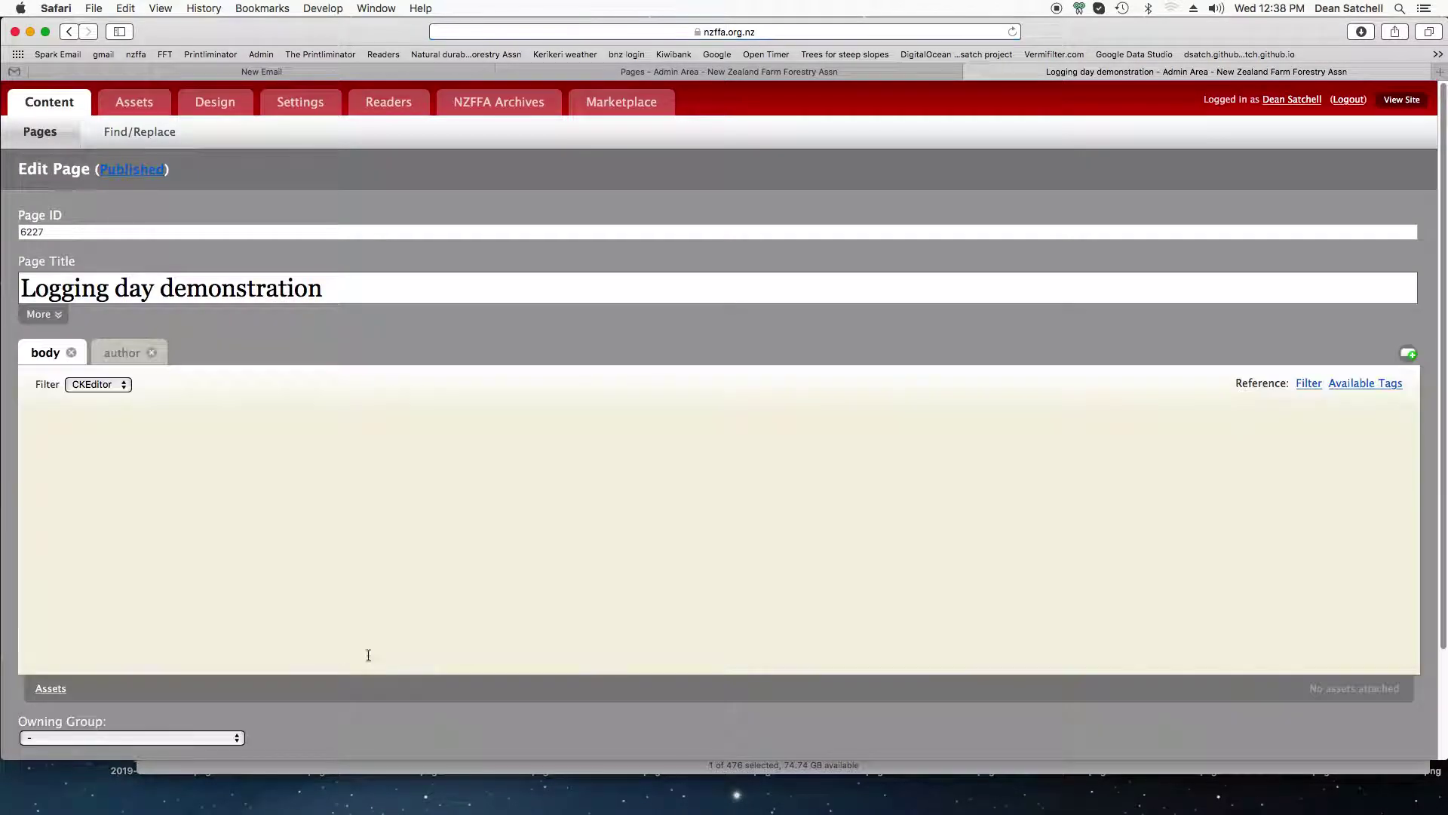
Upload tg-2018-2-11-1.jpg, tg-2018-2-11-2.jpg and tg-2018-2-11-3.jpg as page assets, and save the page while continuing to edit
{"action": "scroll", "coordinate": [83, 543], "scroll_direction": "down", "scroll_amount": 5}
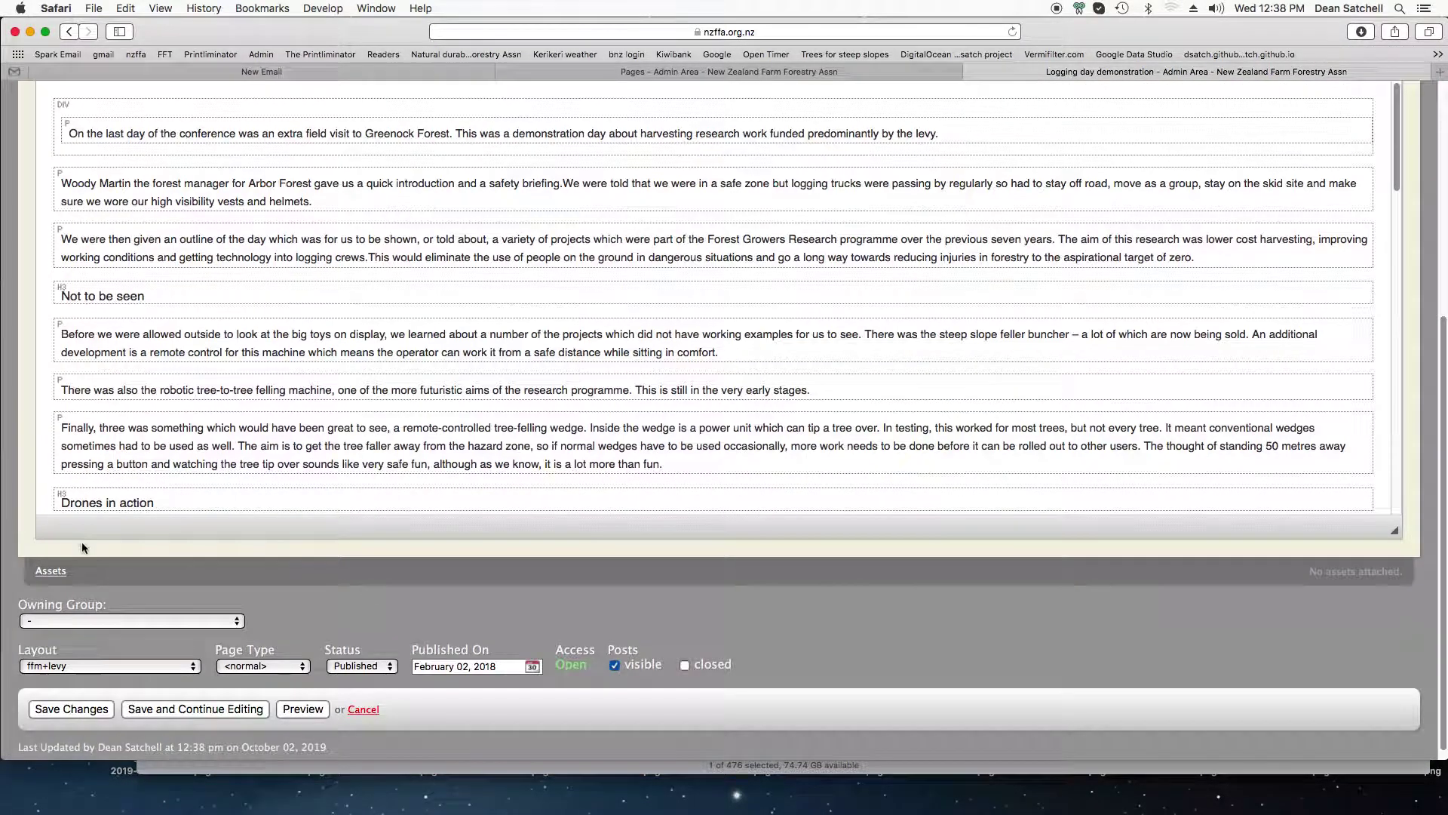
{"action": "left_click", "coordinate": [47, 574]}
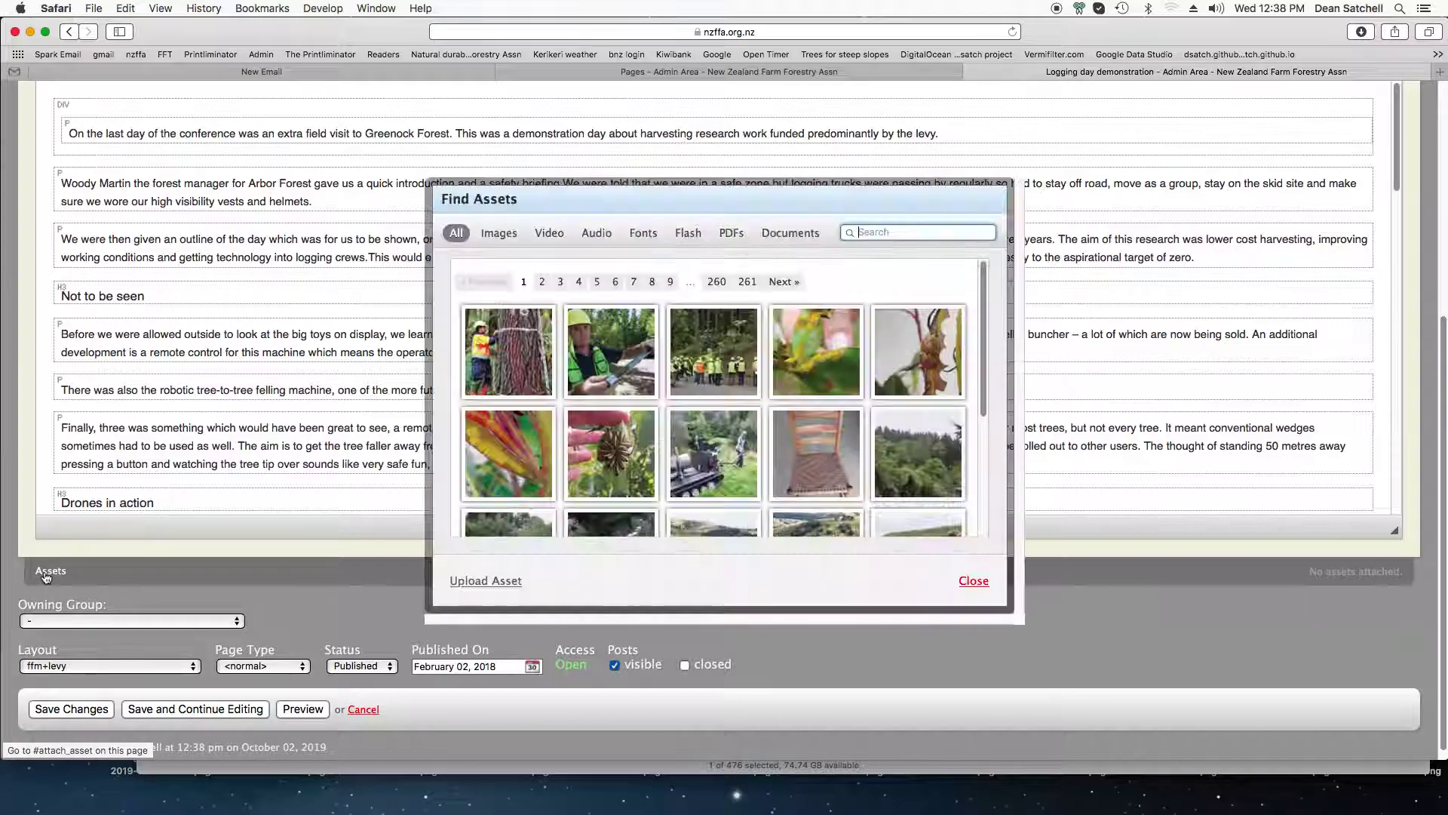
{"action": "left_click", "coordinate": [486, 580]}
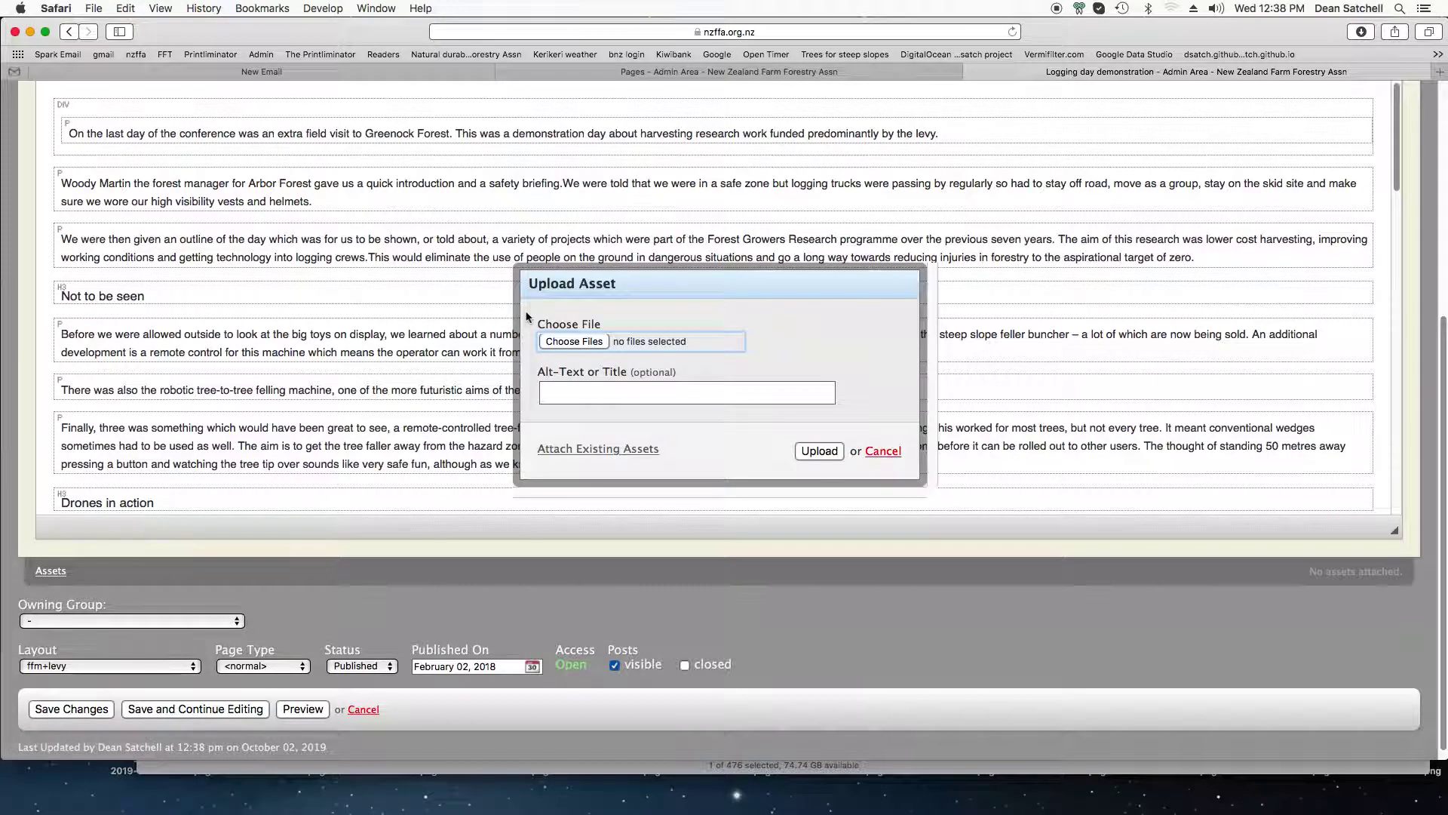
{"action": "left_click", "coordinate": [583, 341]}
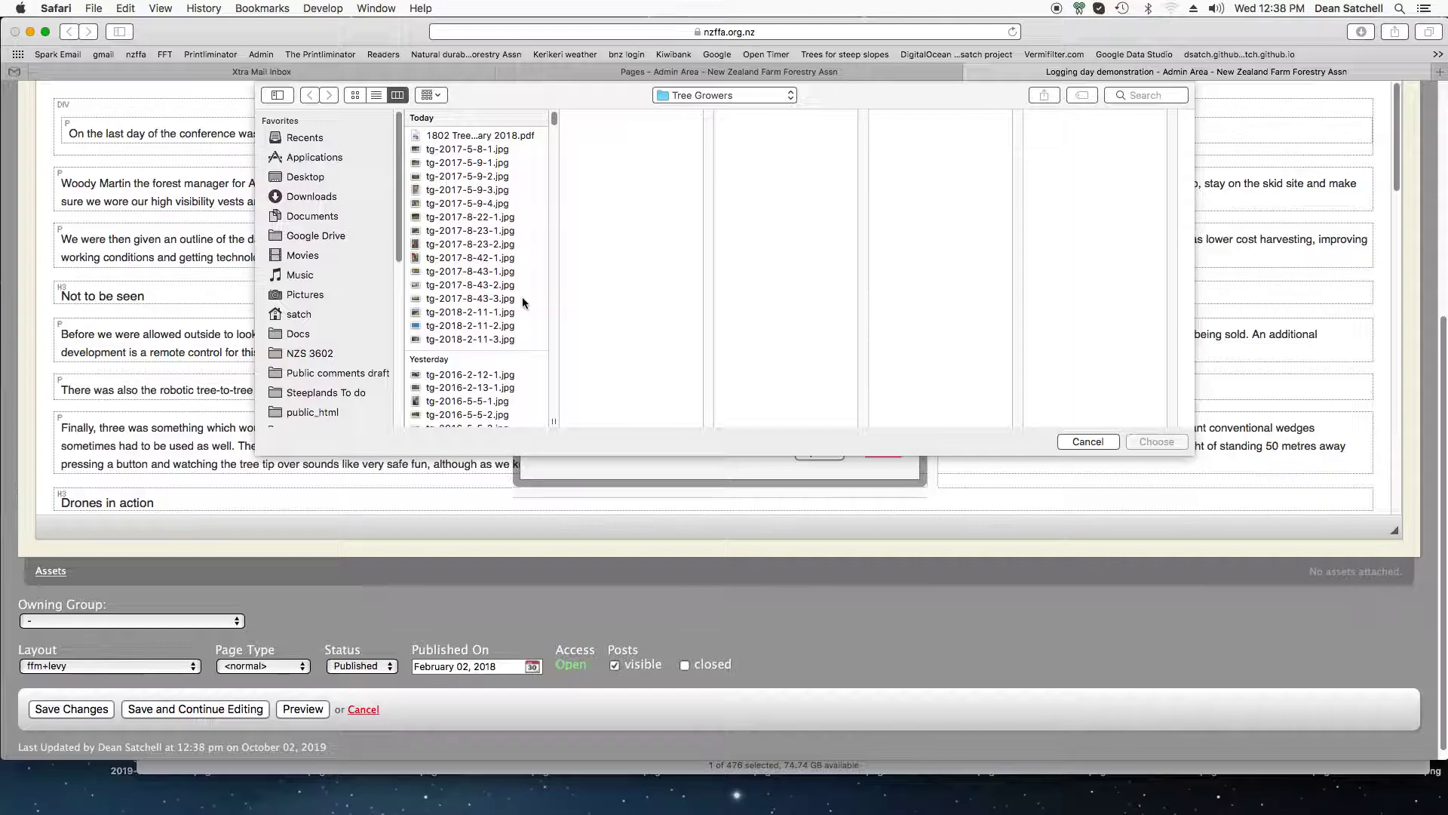
{"action": "left_click", "coordinate": [455, 313]}
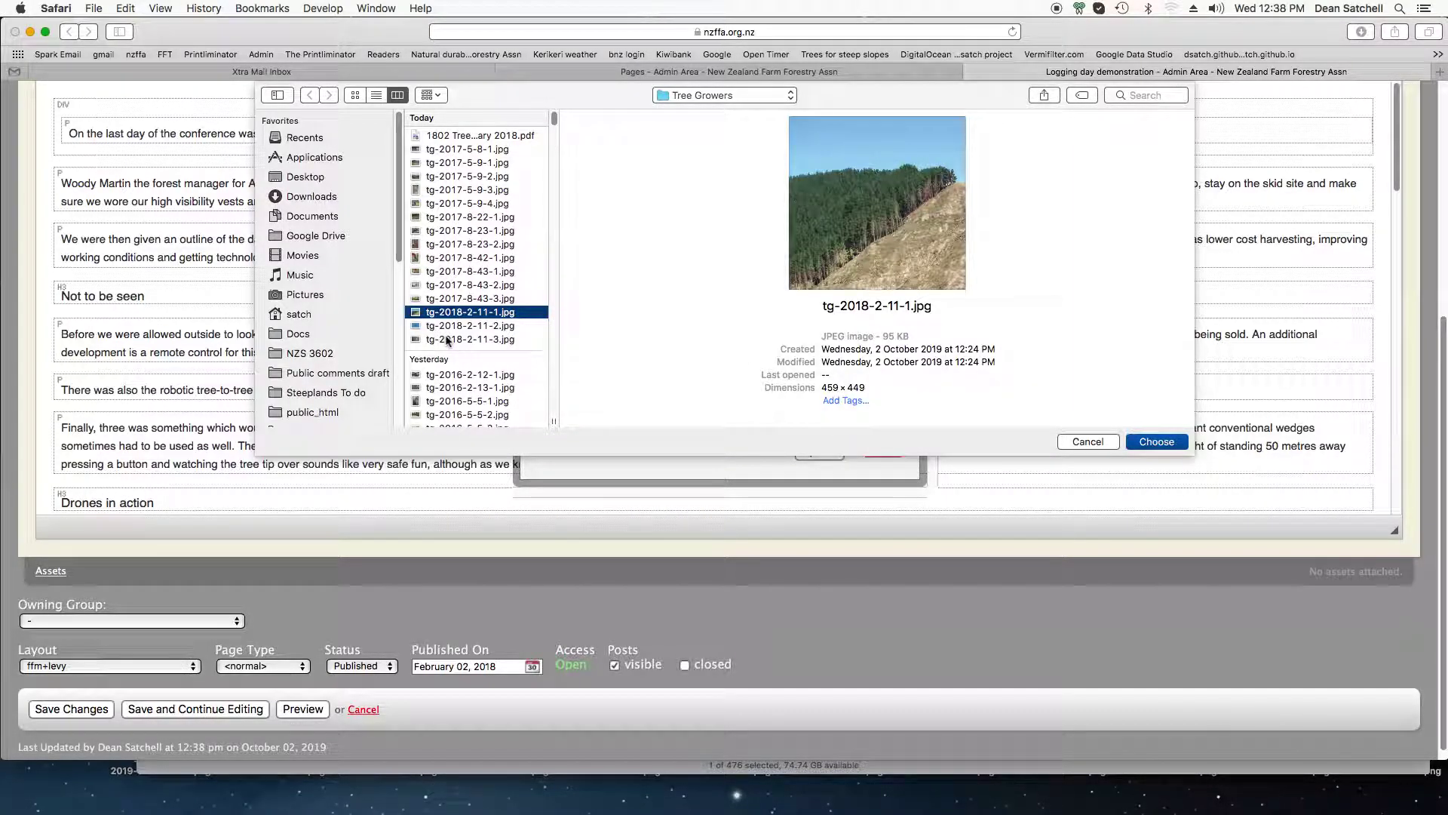
{"action": "left_click", "coordinate": [448, 340], "text": "shift"}
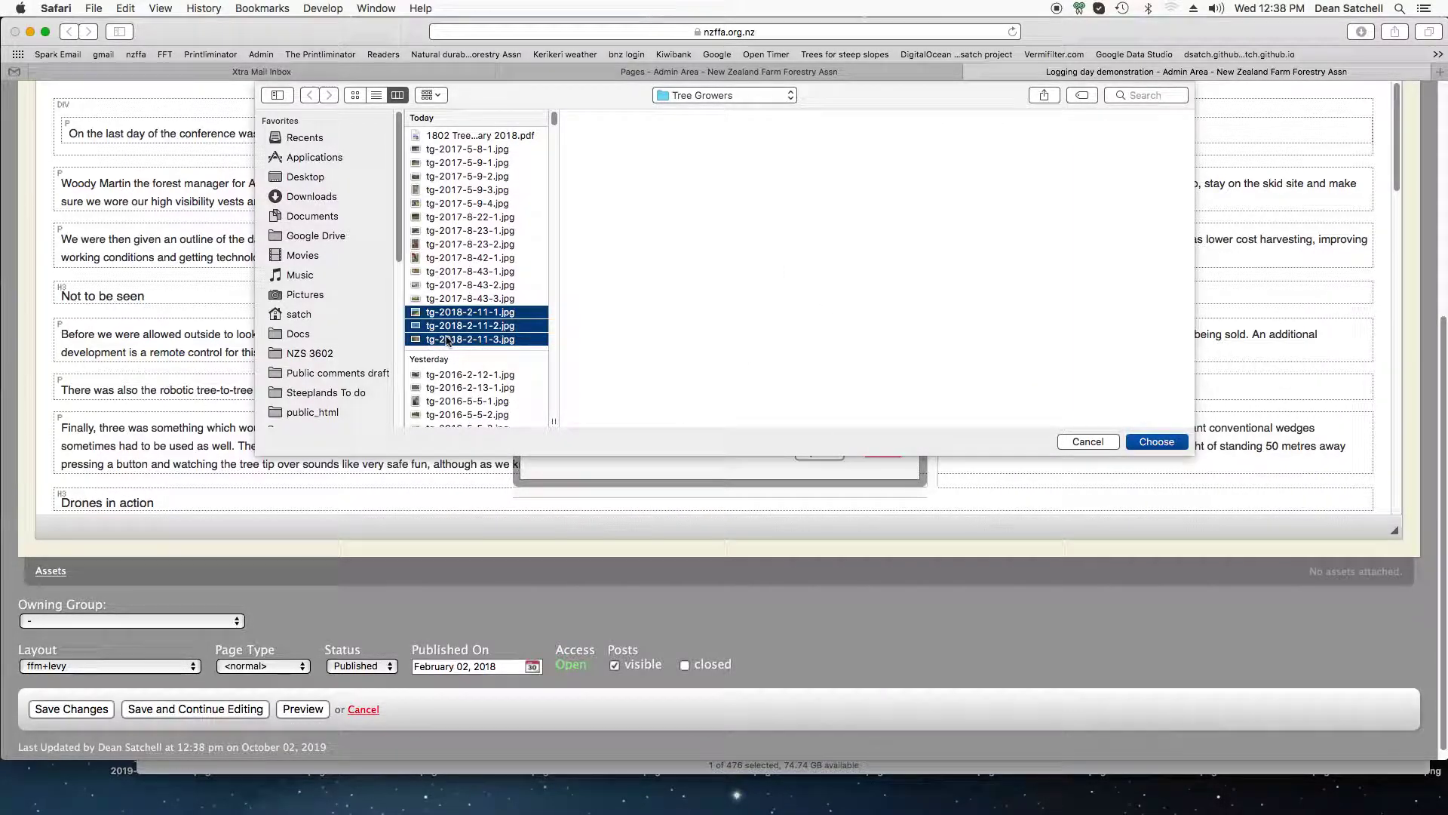
{"action": "left_click", "coordinate": [1156, 442]}
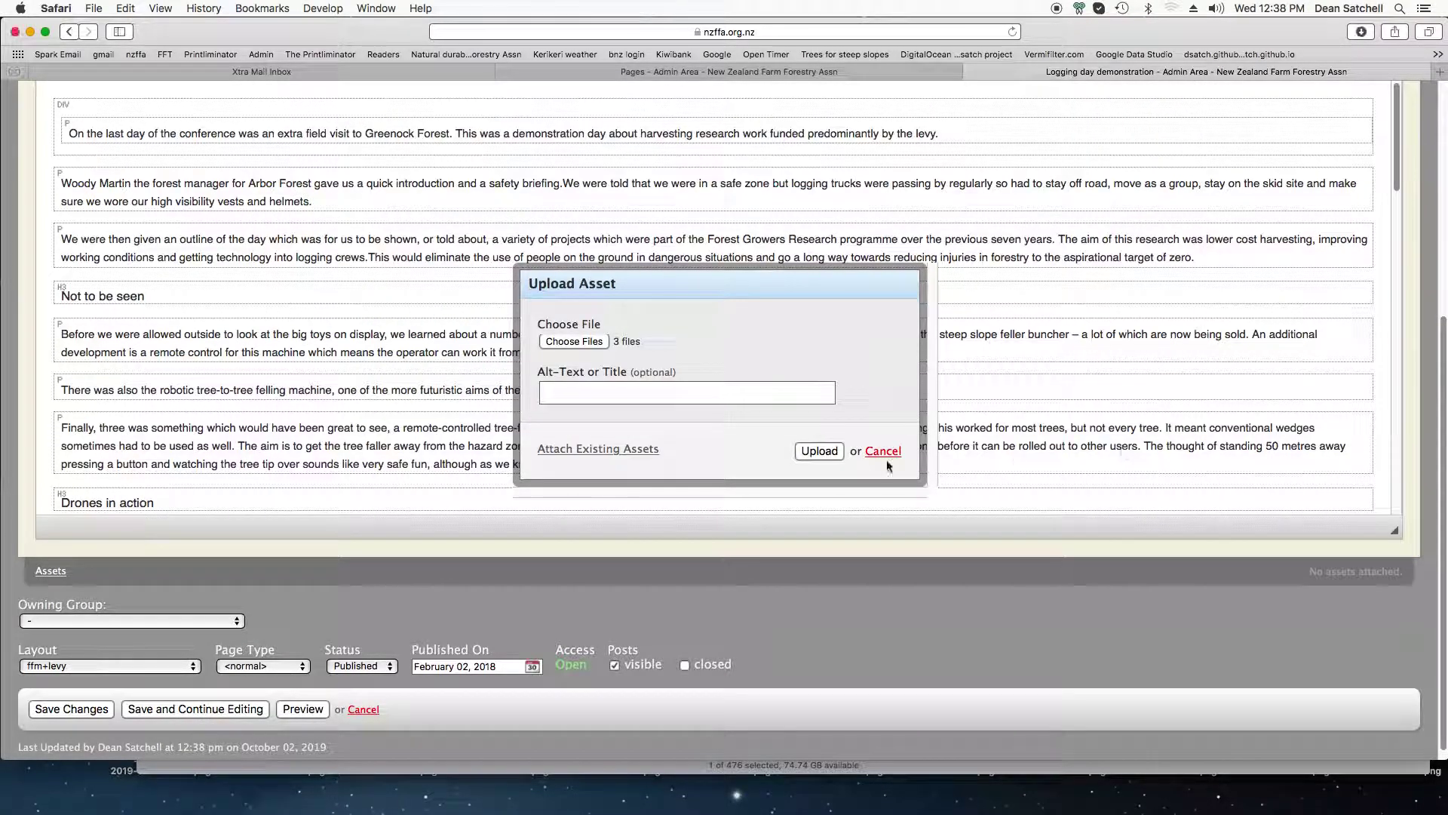
{"action": "left_click", "coordinate": [821, 451]}
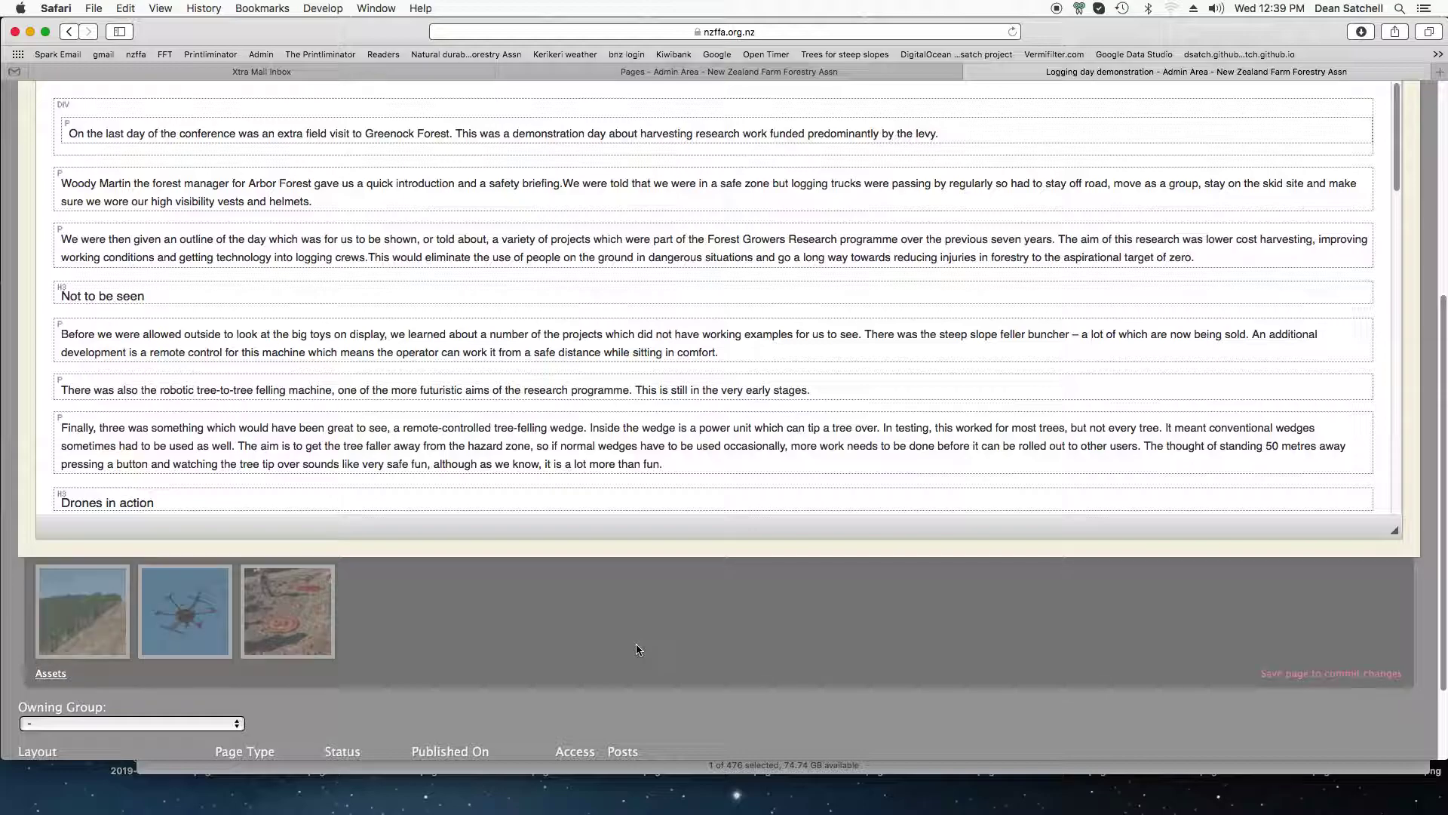
{"action": "scroll", "coordinate": [638, 649], "scroll_direction": "down", "scroll_amount": 3}
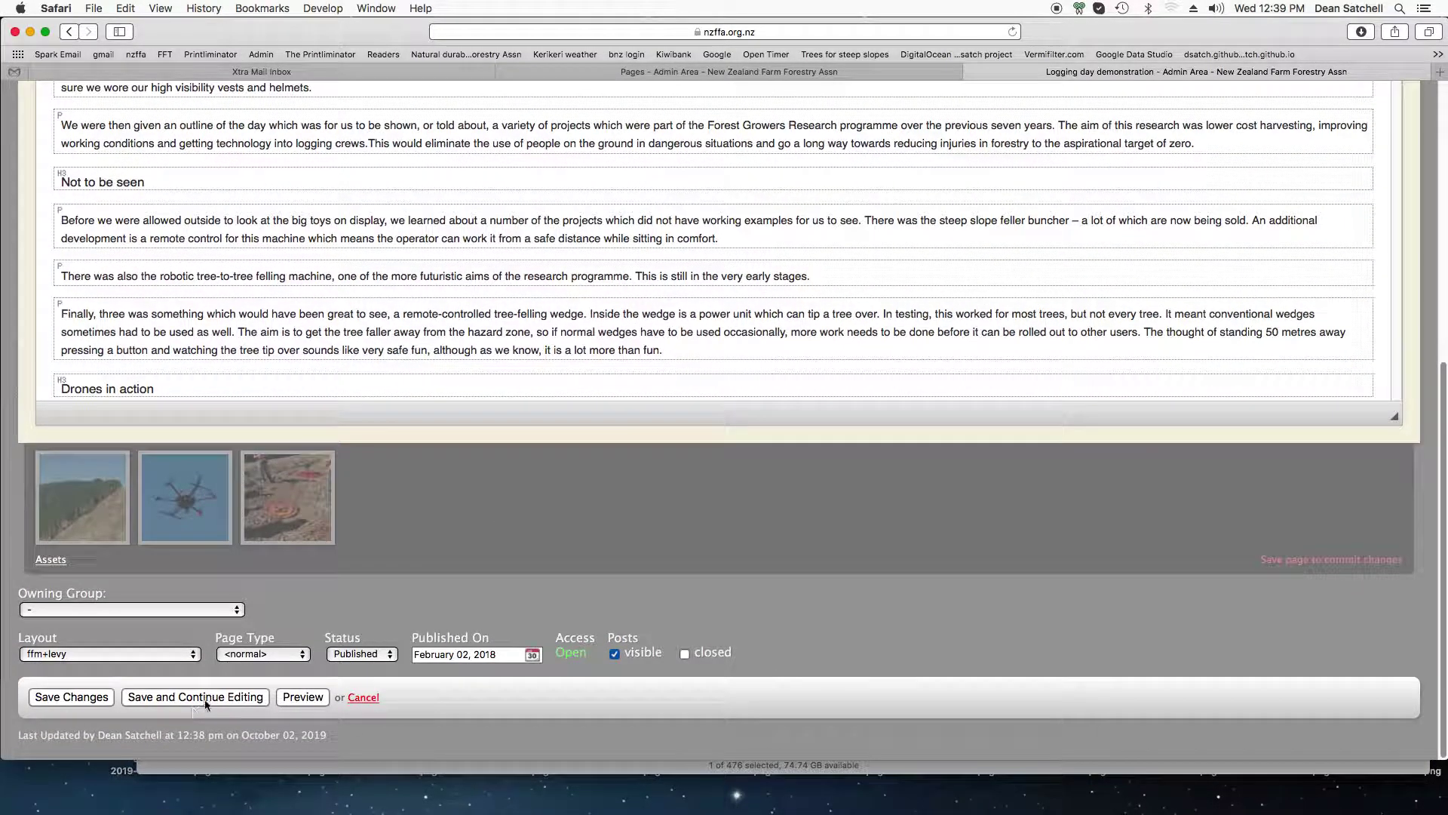
{"action": "left_click", "coordinate": [206, 698]}
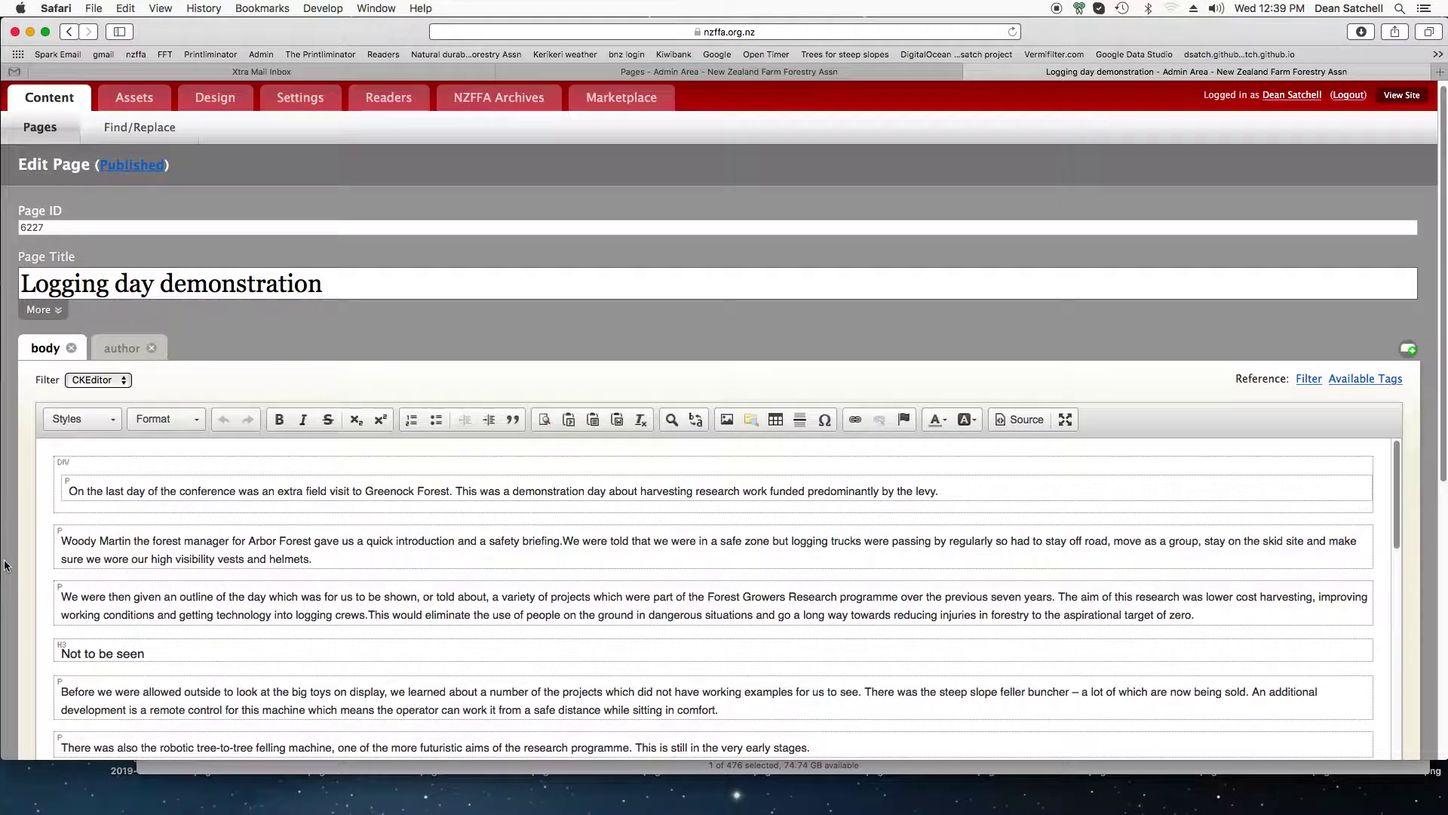
Open the published article in a new browser tab and proofread its headings, paragraphs and sentence spacing from start to end
{"action": "right_click", "coordinate": [131, 170]}
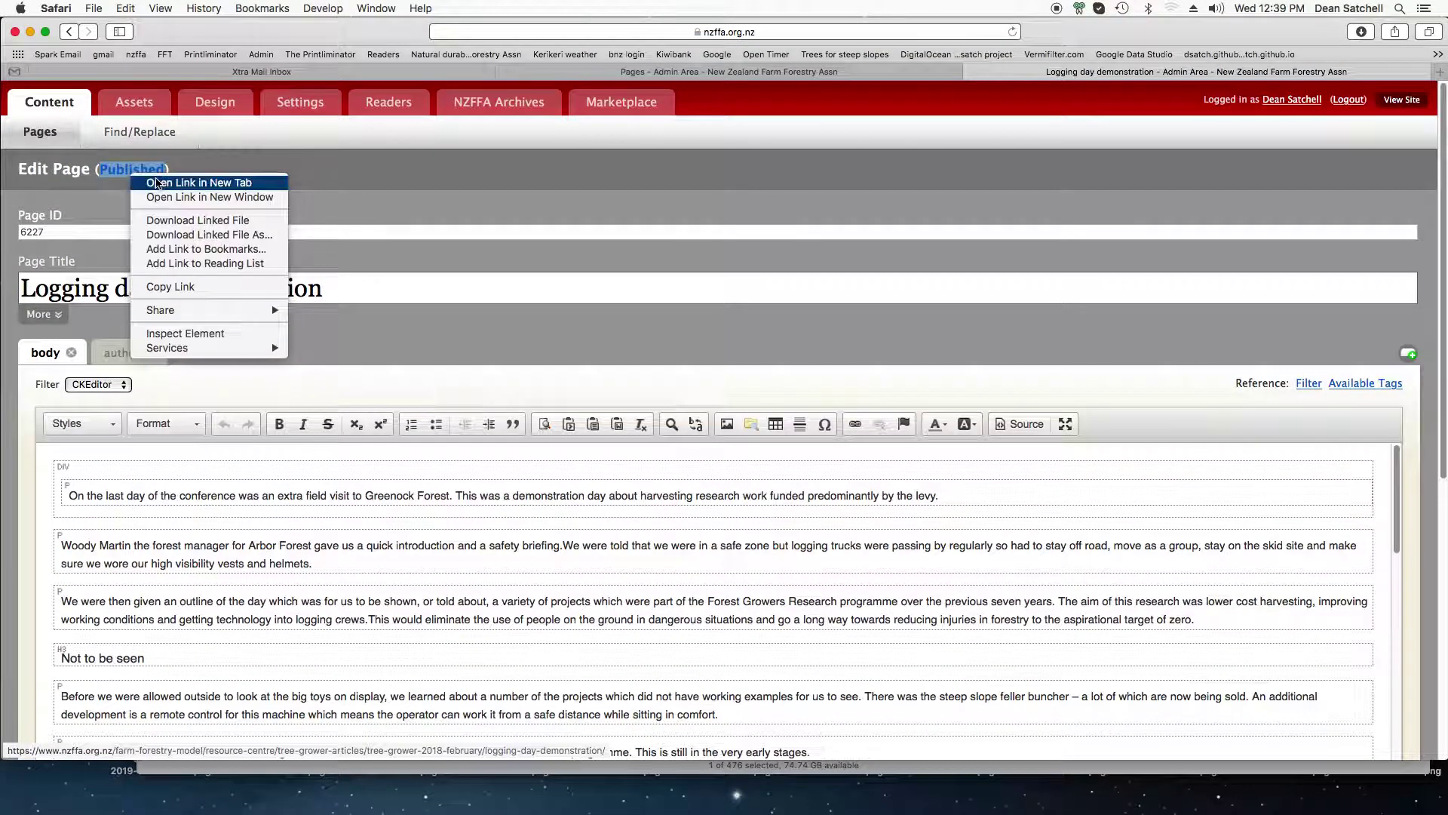
{"action": "left_click", "coordinate": [164, 183]}
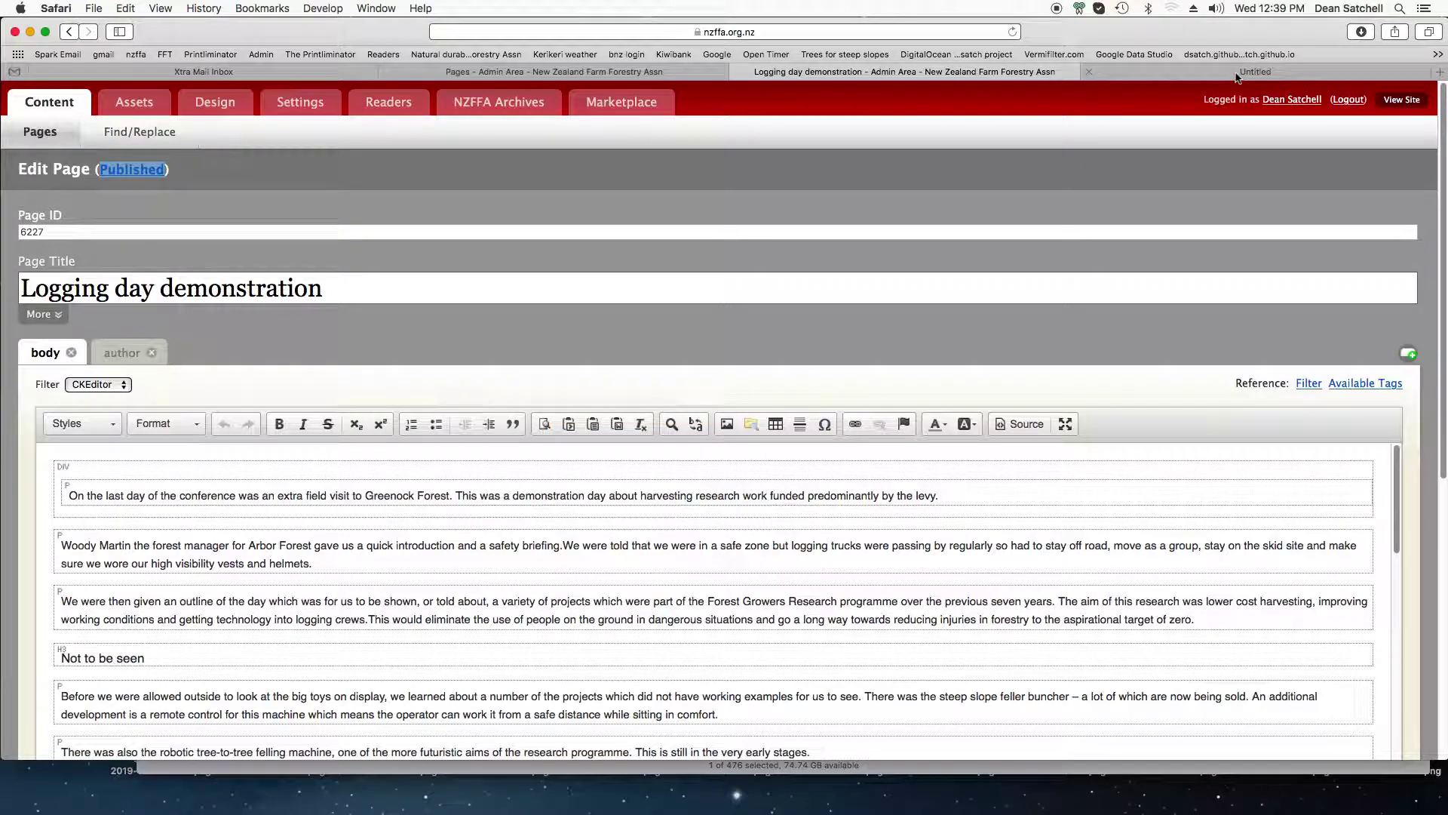
{"action": "left_click", "coordinate": [1237, 73]}
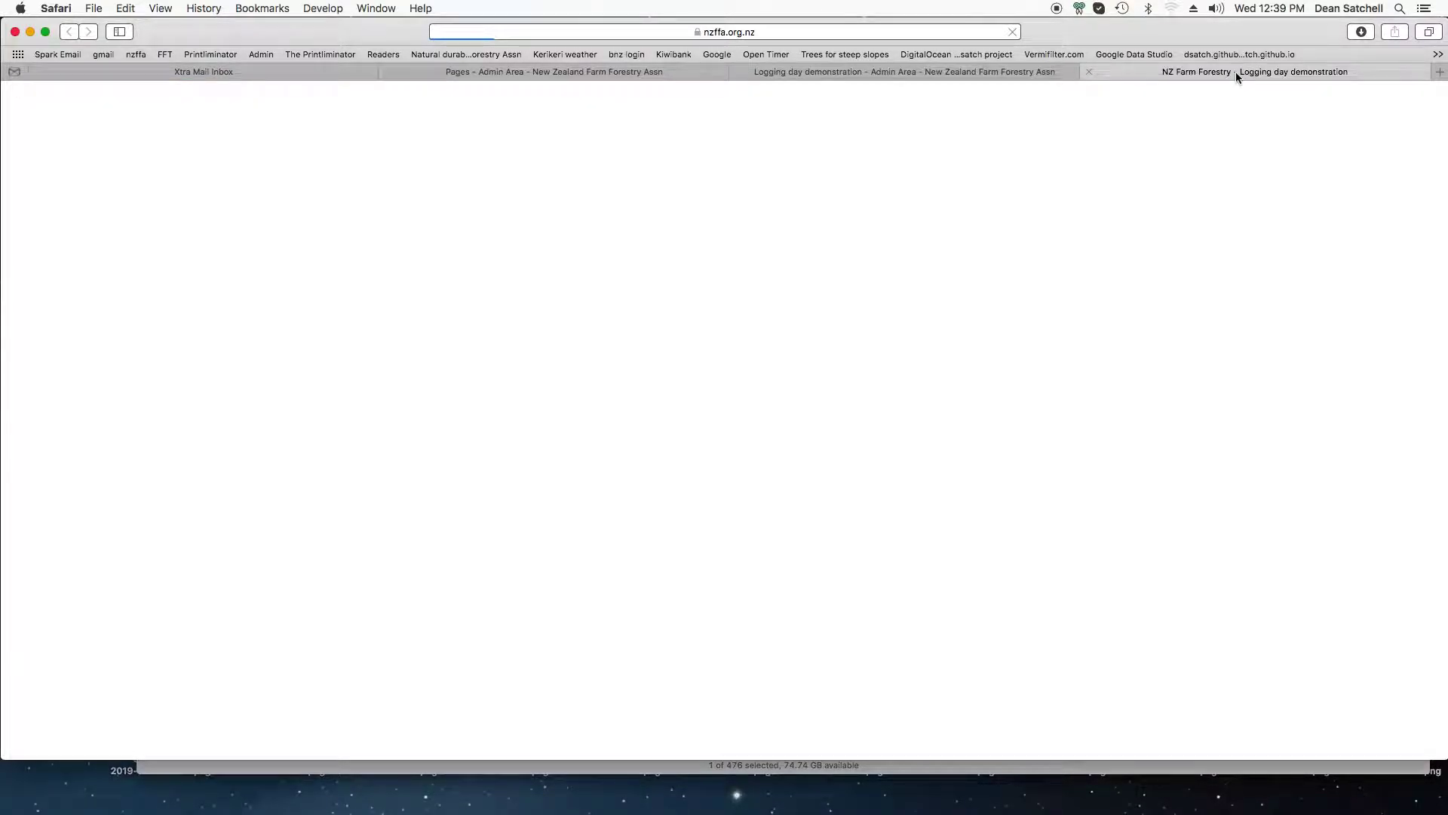
{"action": "scroll", "coordinate": [415, 379], "scroll_direction": "down", "scroll_amount": 3}
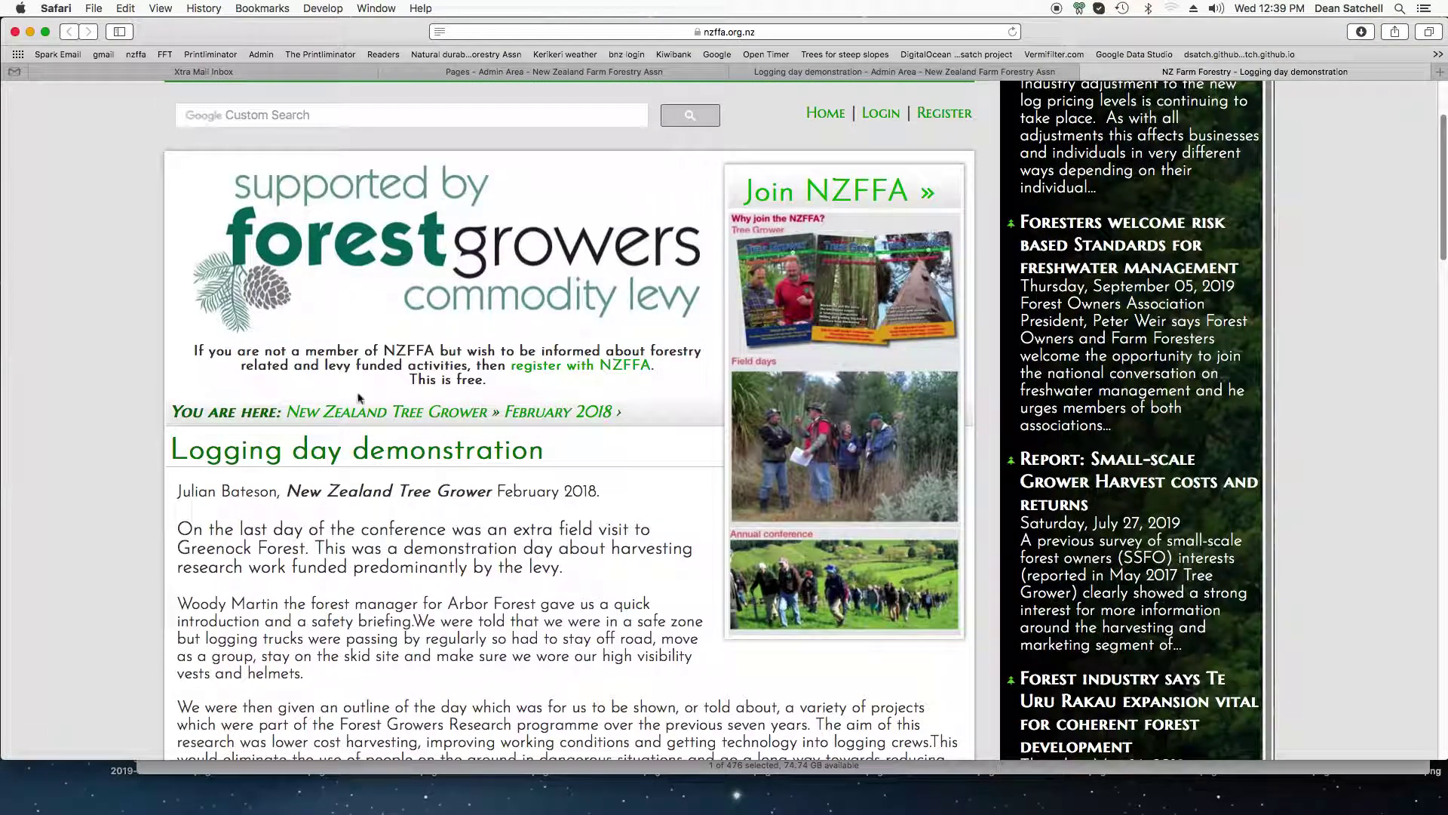
{"action": "scroll", "coordinate": [400, 317], "scroll_direction": "down", "scroll_amount": 6}
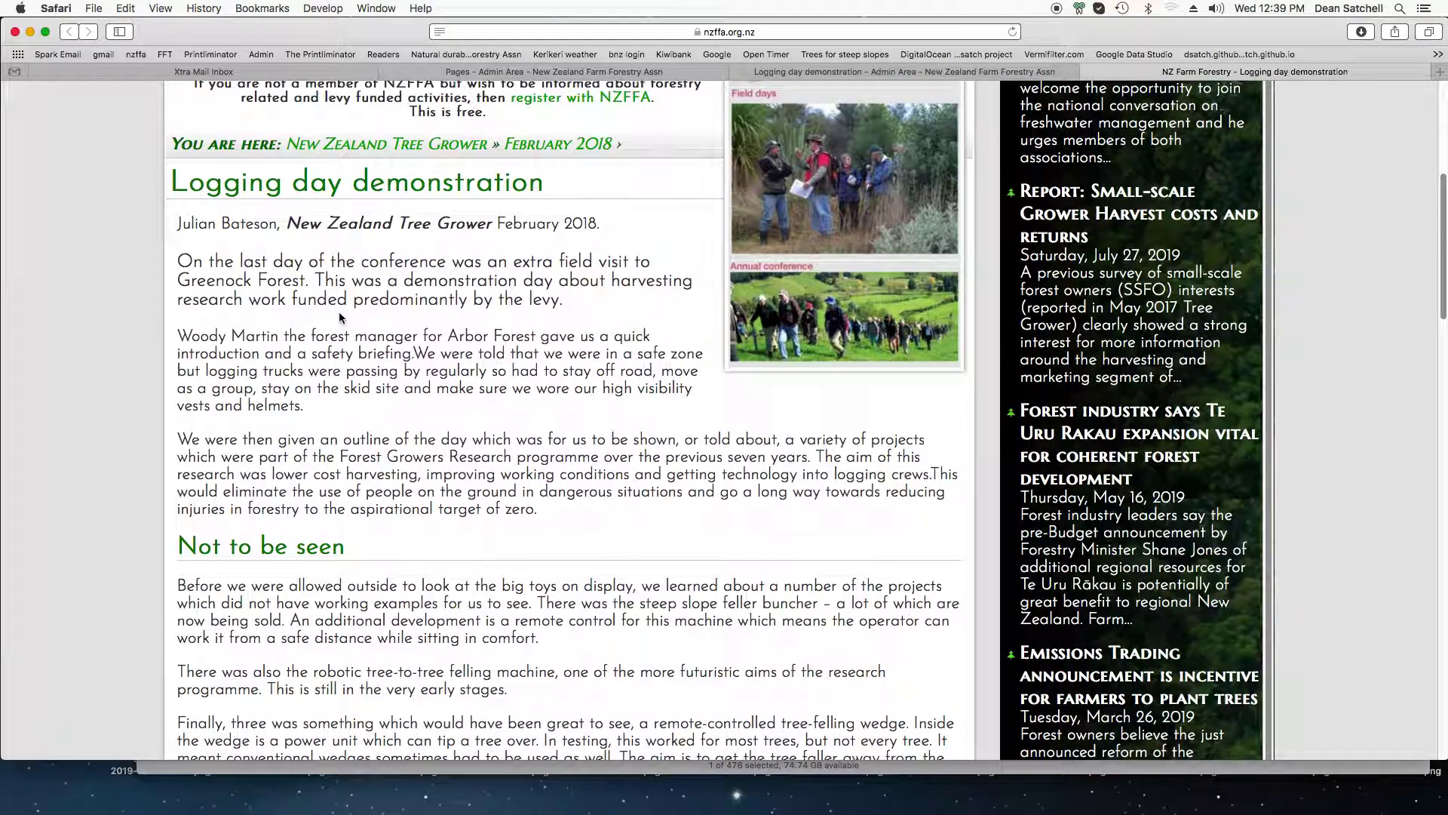
{"action": "scroll", "coordinate": [496, 424], "scroll_direction": "down", "scroll_amount": 5}
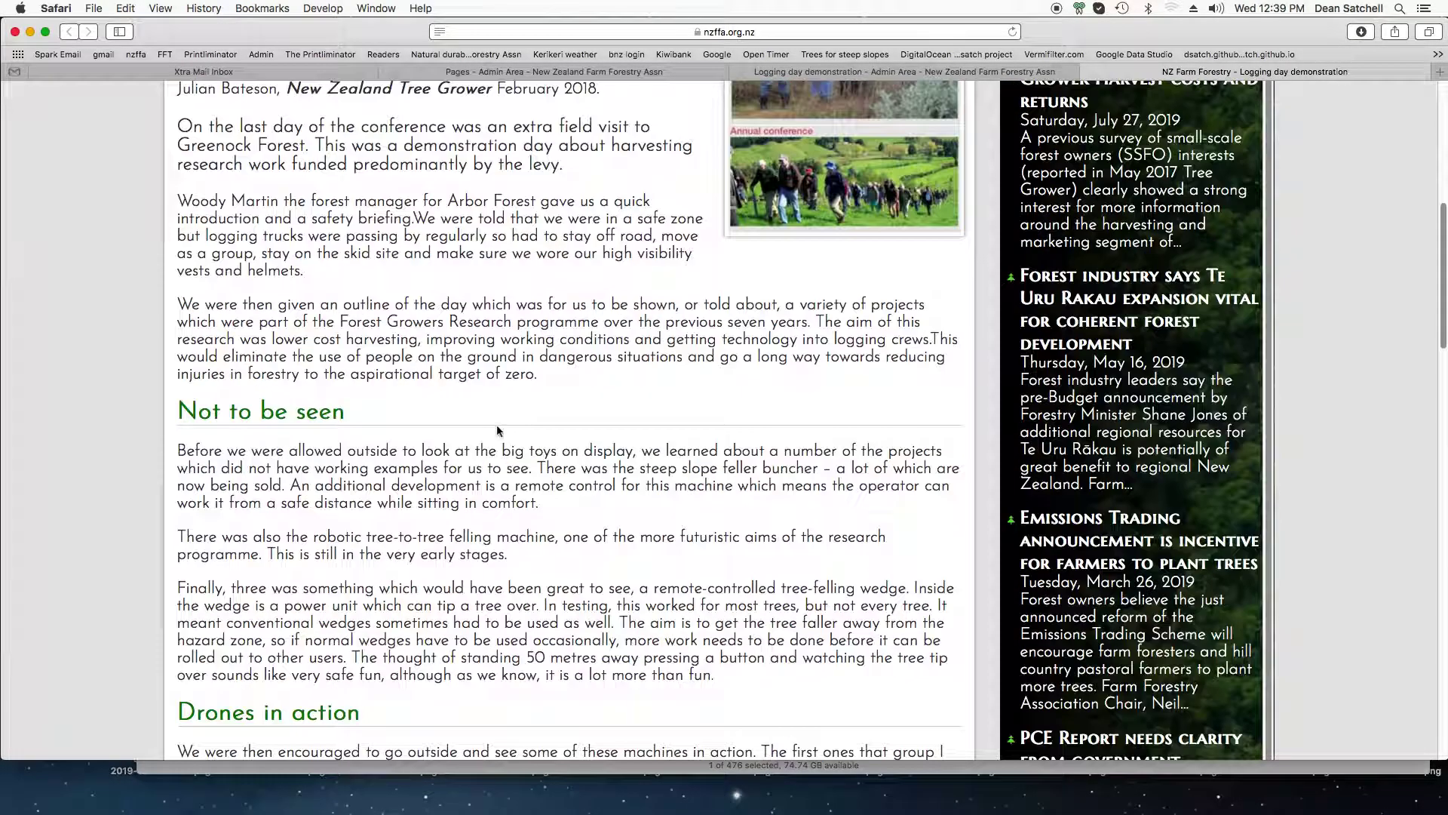
{"action": "scroll", "coordinate": [497, 424], "scroll_direction": "down", "scroll_amount": 8}
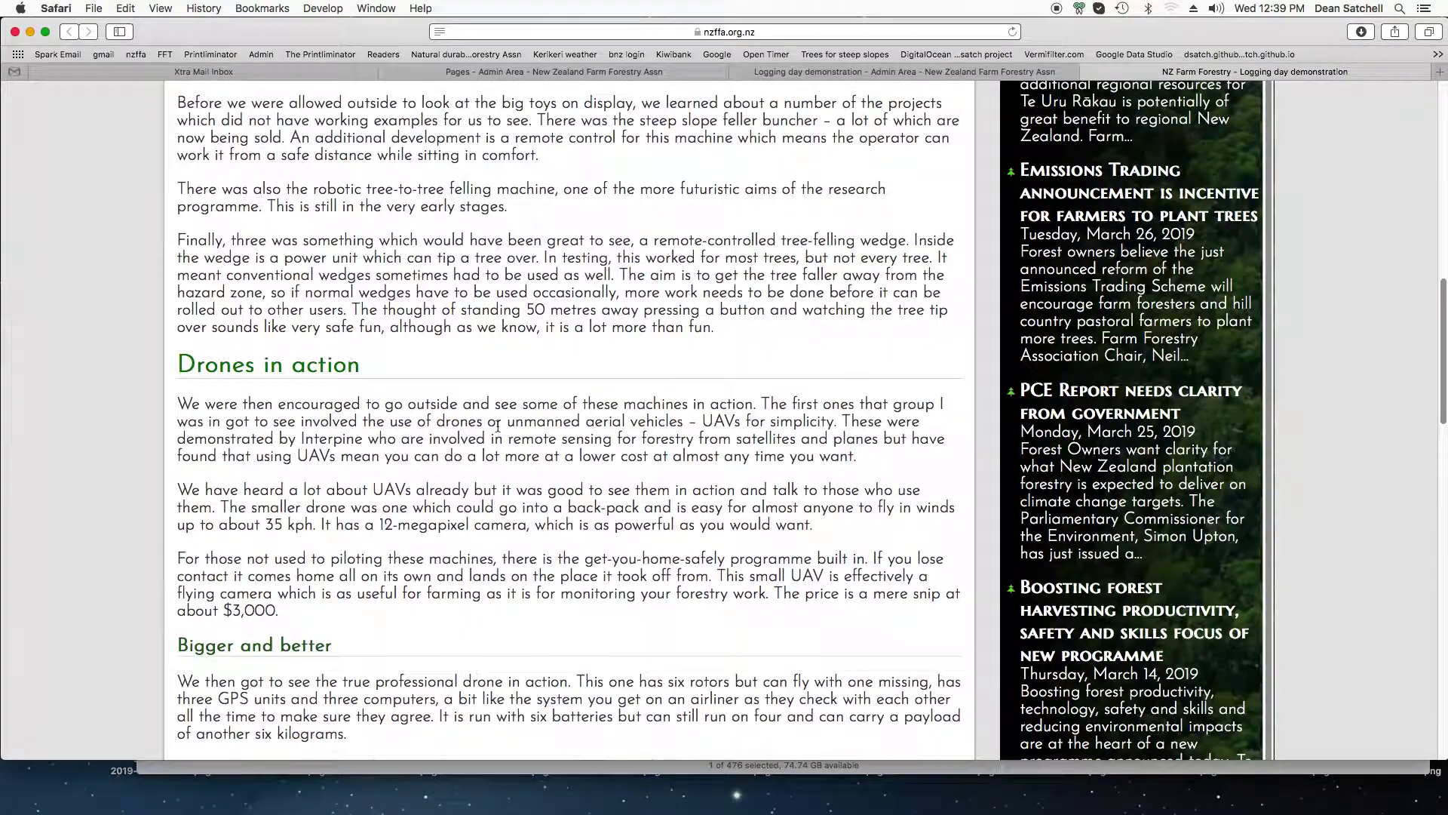
{"action": "scroll", "coordinate": [497, 427], "scroll_direction": "down", "scroll_amount": 10}
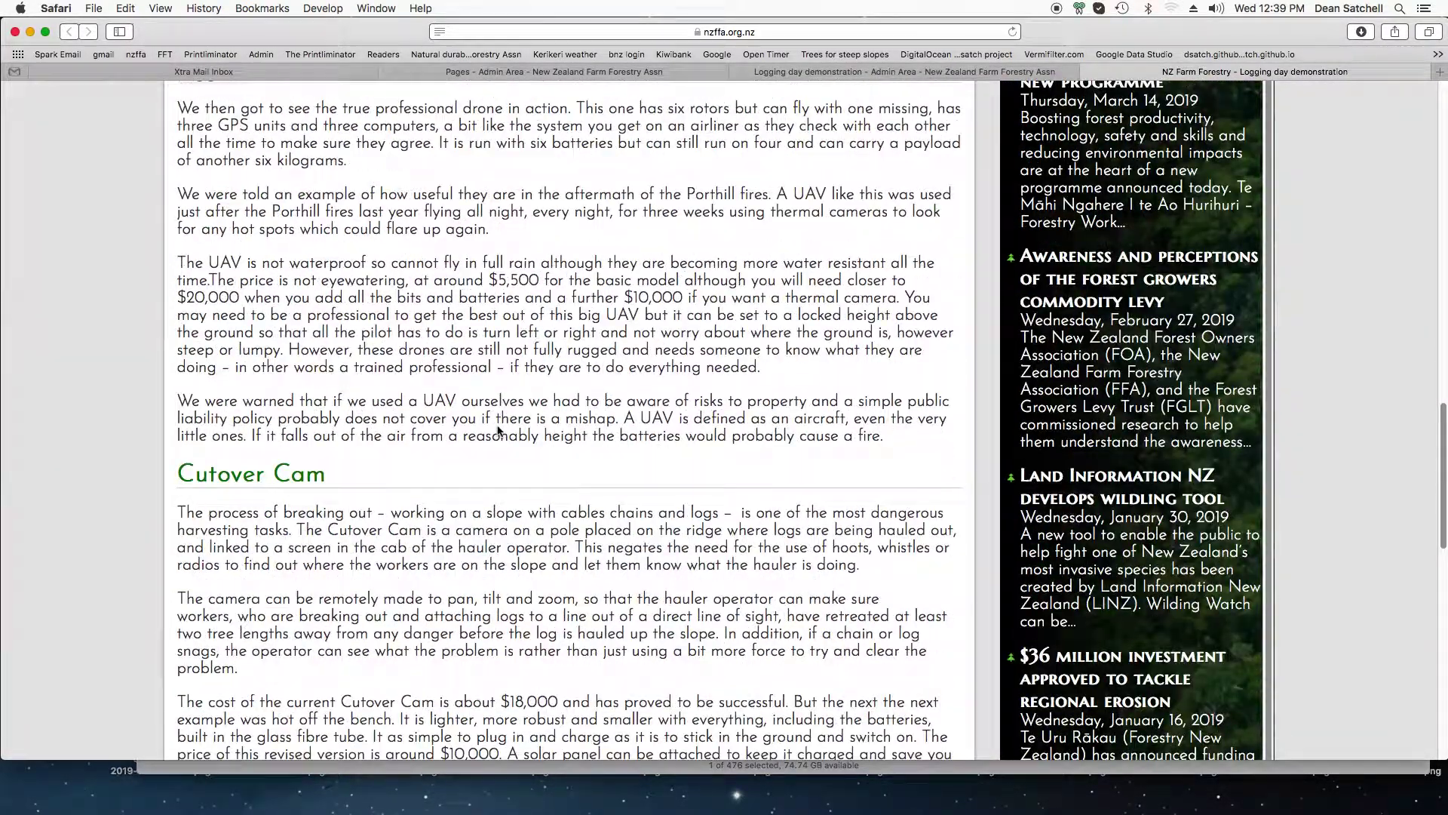
{"action": "scroll", "coordinate": [497, 427], "scroll_direction": "down", "scroll_amount": 6}
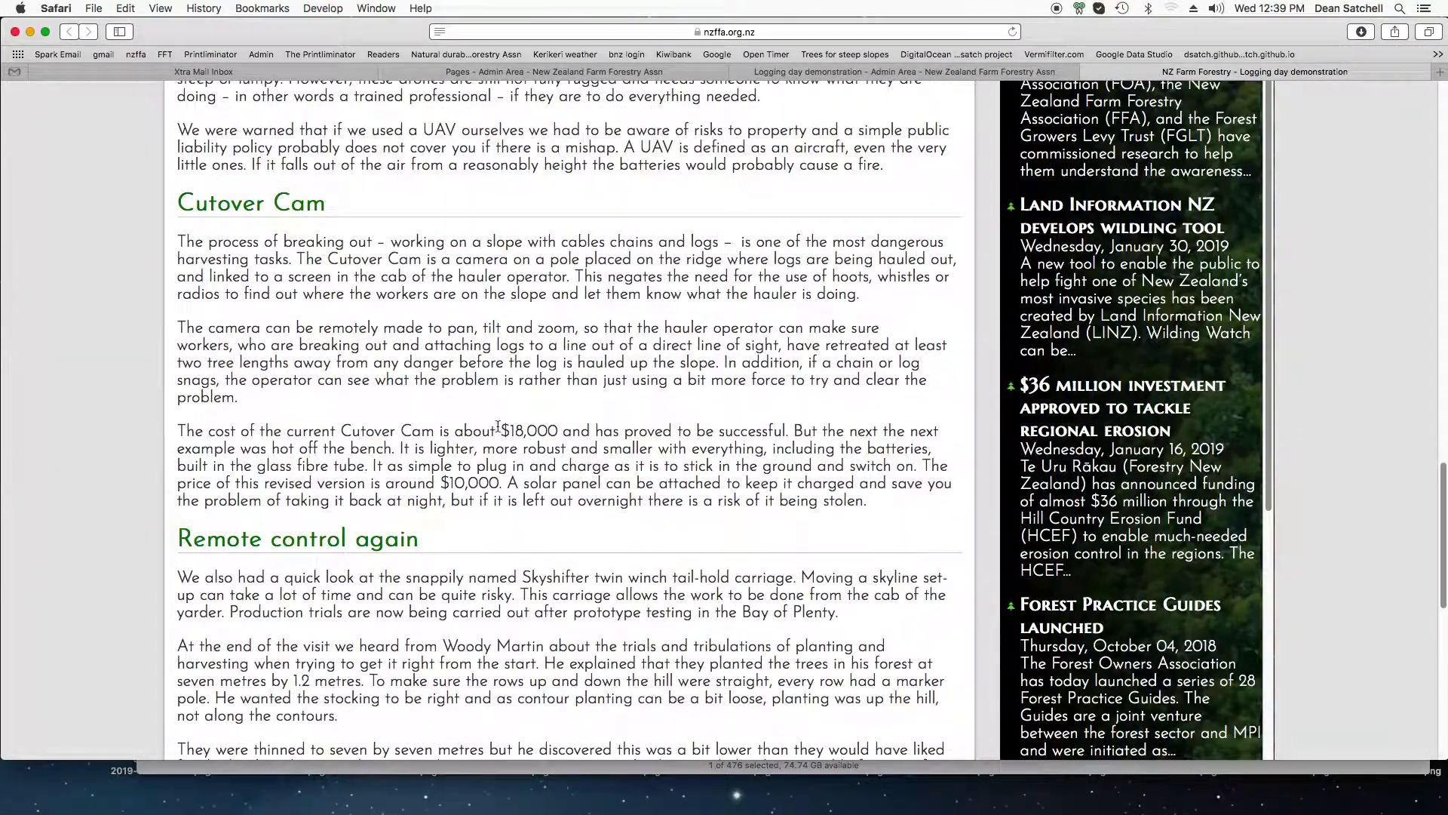
{"action": "scroll", "coordinate": [498, 425], "scroll_direction": "down", "scroll_amount": 6}
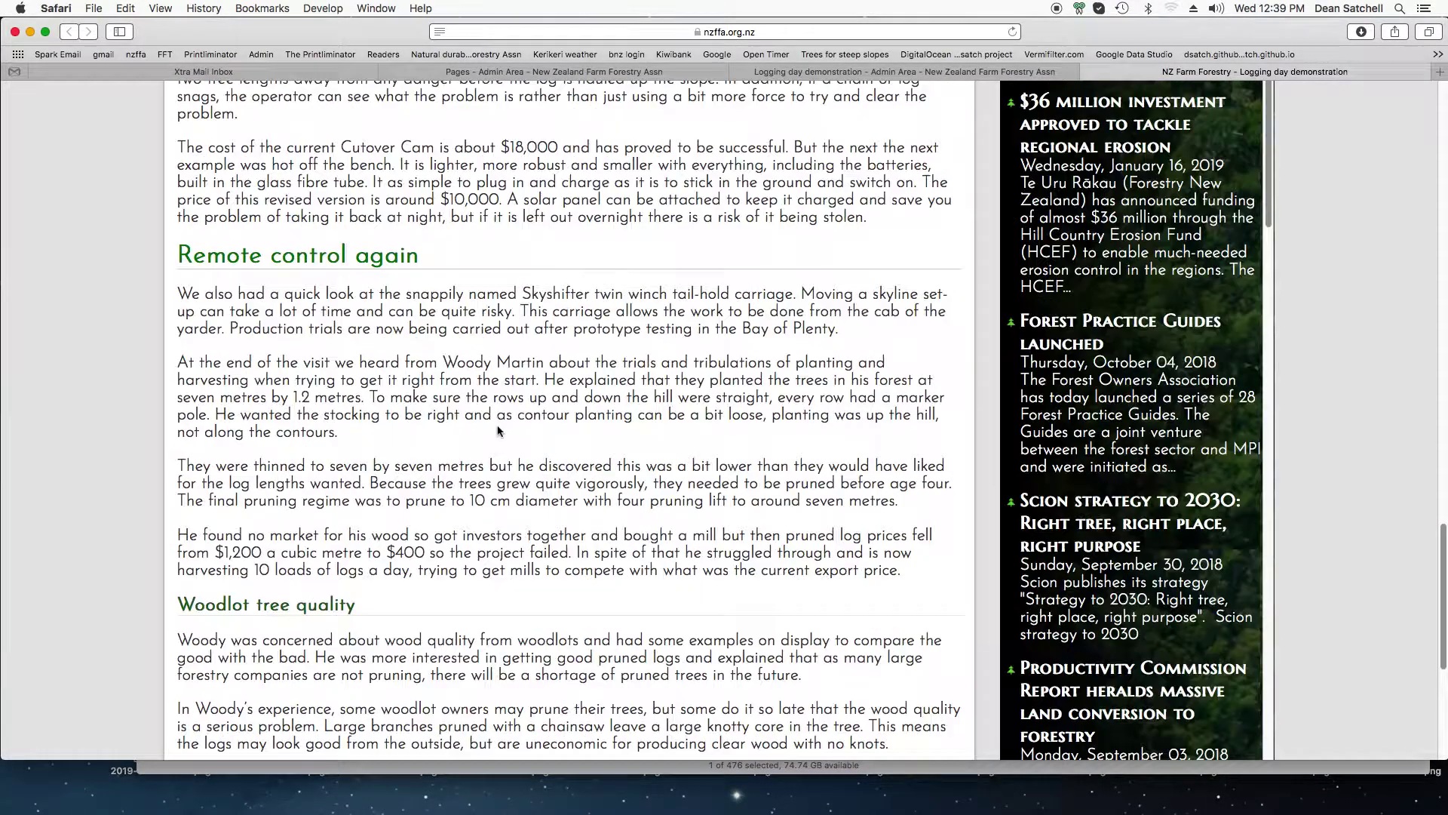
{"action": "scroll", "coordinate": [497, 430], "scroll_direction": "down", "scroll_amount": 8}
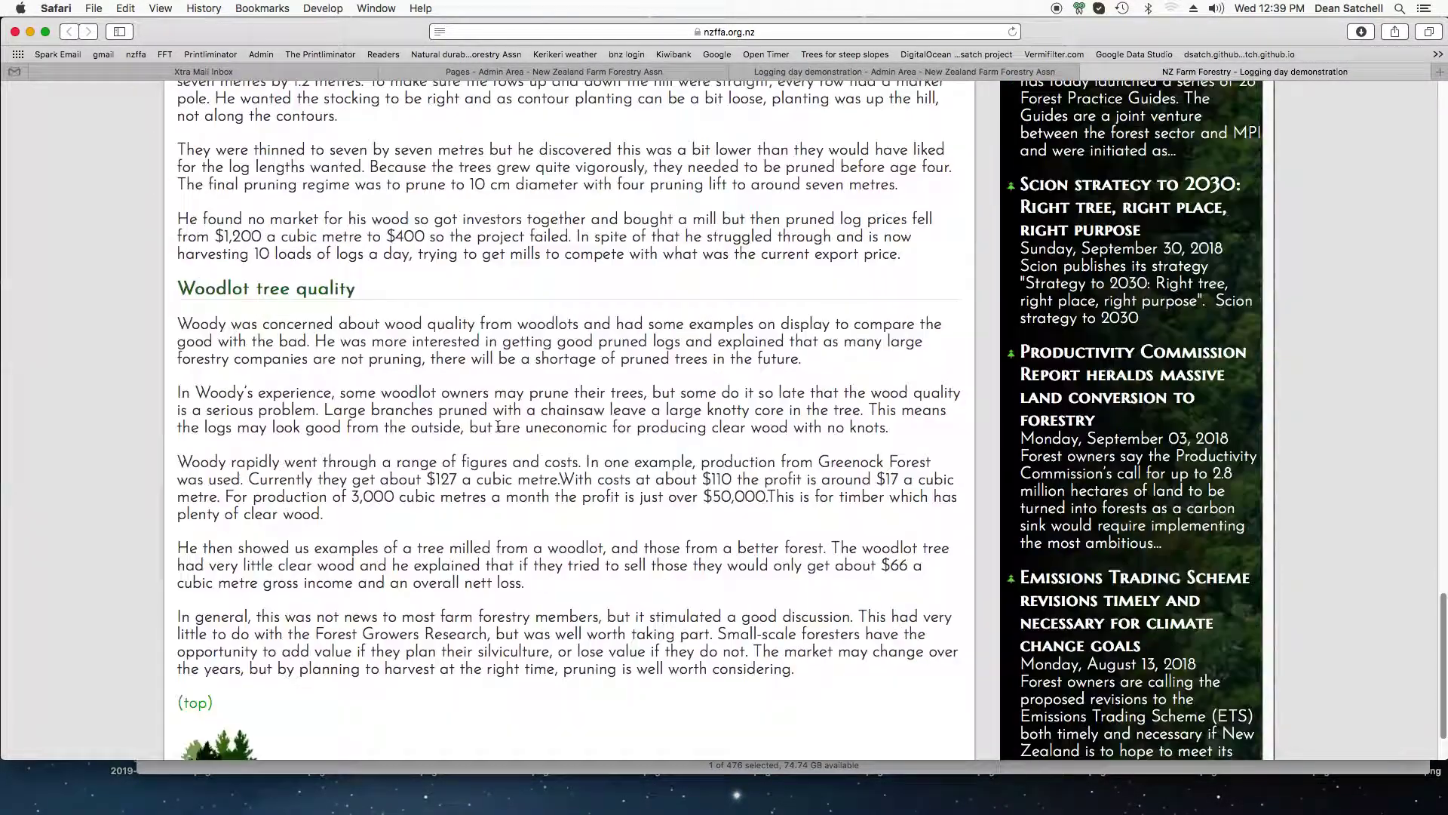
{"action": "scroll", "coordinate": [497, 428], "scroll_direction": "up", "scroll_amount": 4}
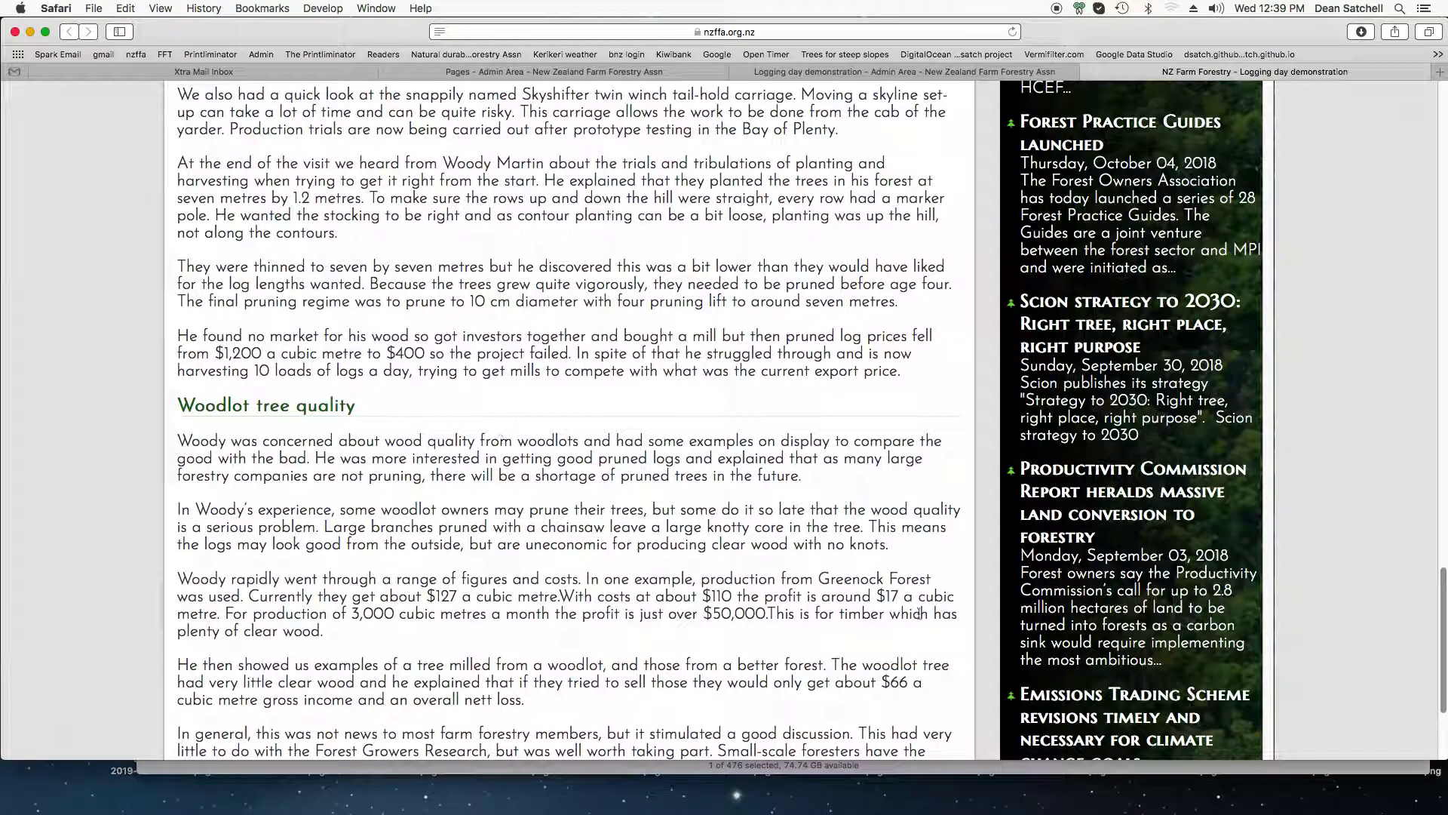
{"action": "left_click_drag", "start_coordinate": [705, 615], "coordinate": [796, 615]}
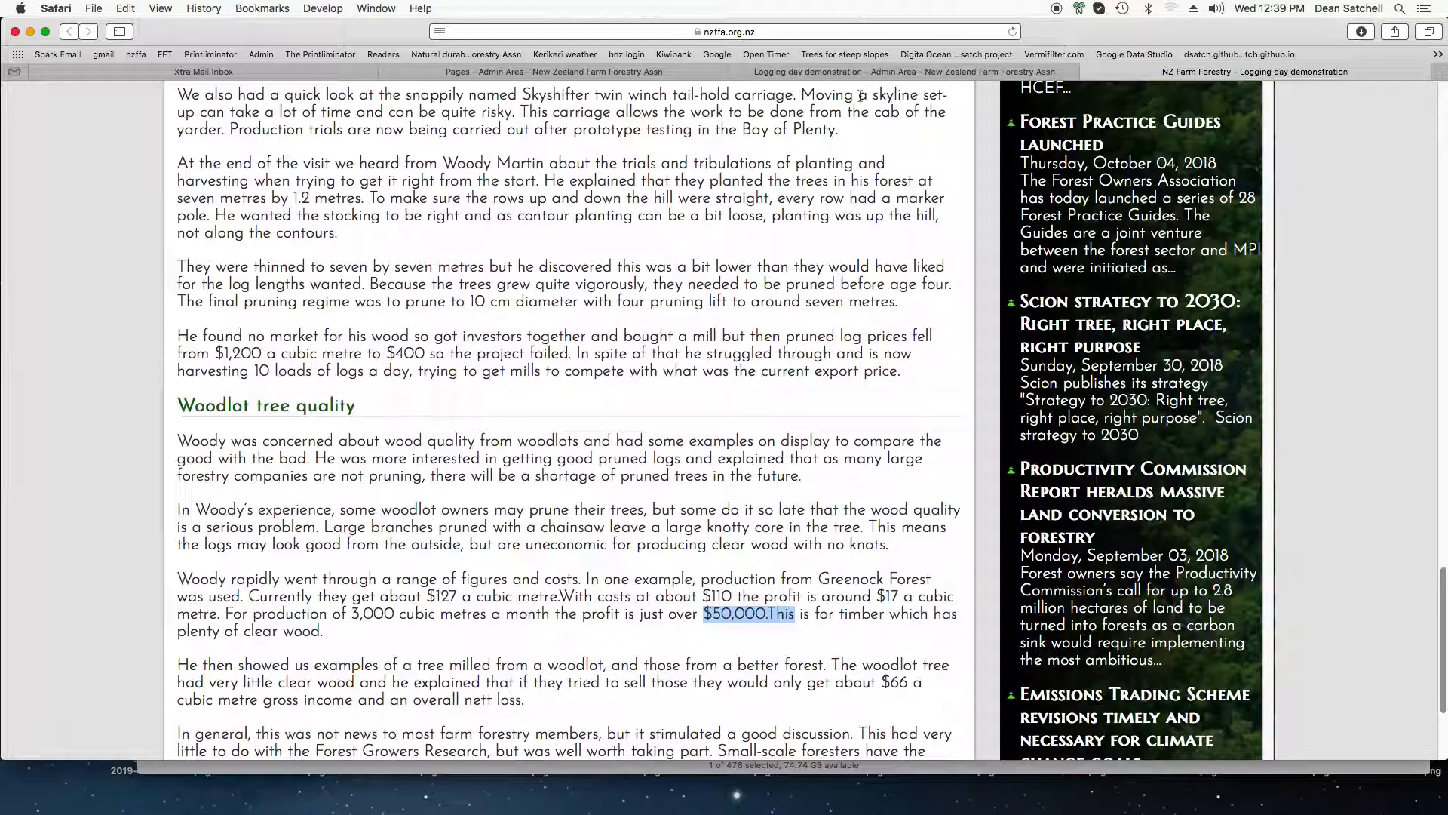
{"action": "scroll", "coordinate": [777, 341], "scroll_direction": "up", "scroll_amount": 1}
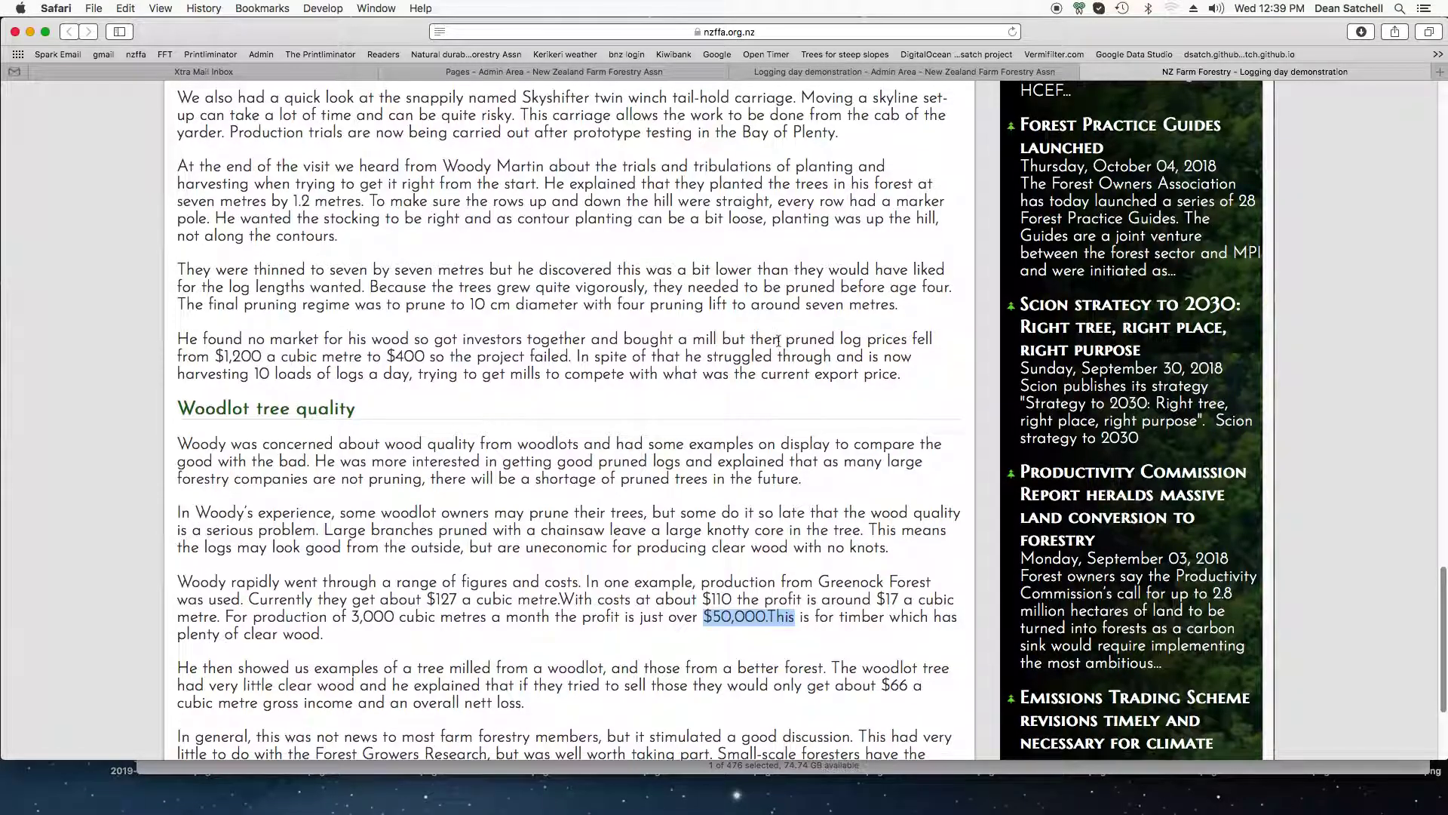
{"action": "scroll", "coordinate": [777, 341], "scroll_direction": "up", "scroll_amount": 20}
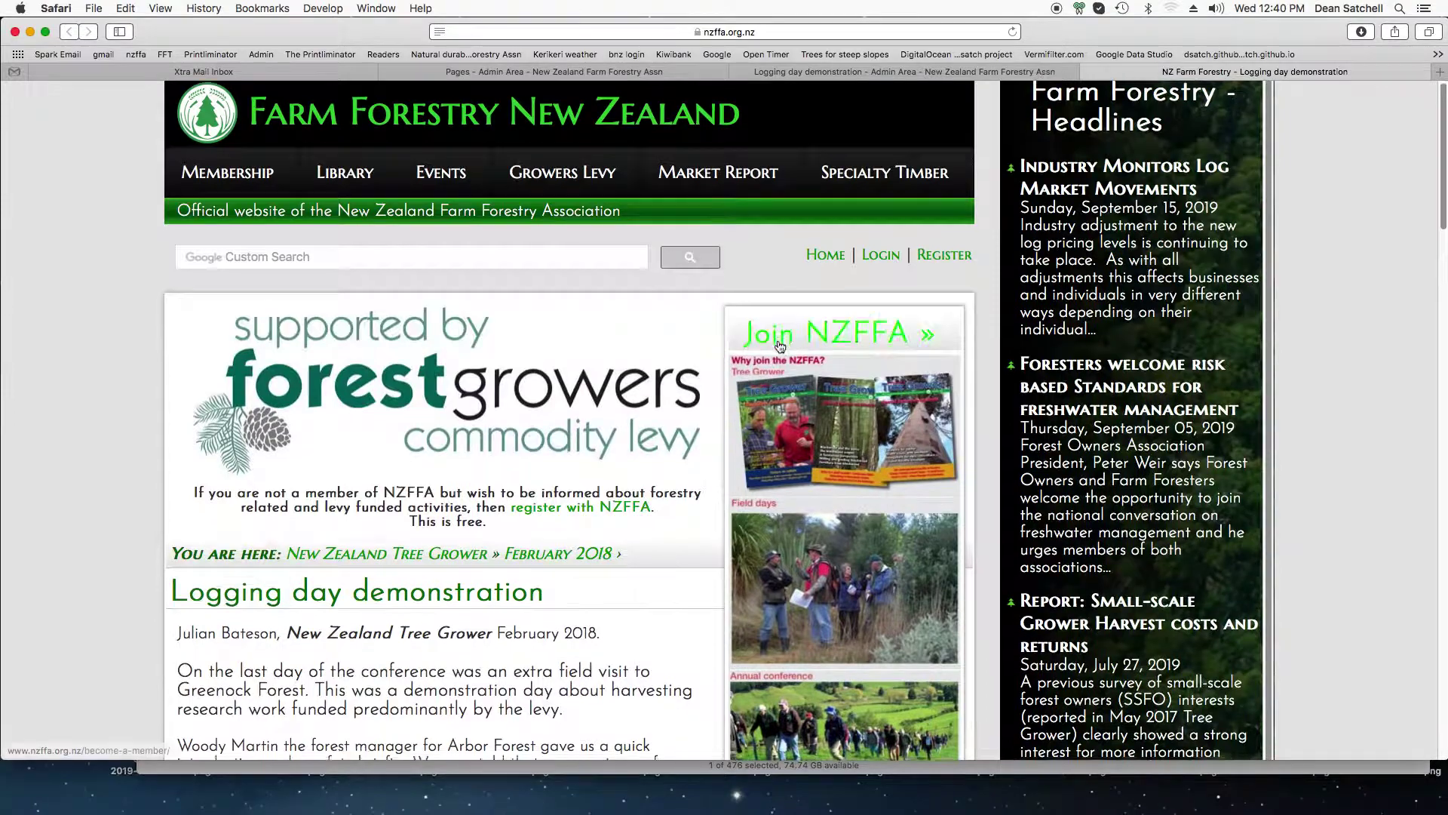
{"action": "scroll", "coordinate": [780, 345], "scroll_direction": "down", "scroll_amount": 10}
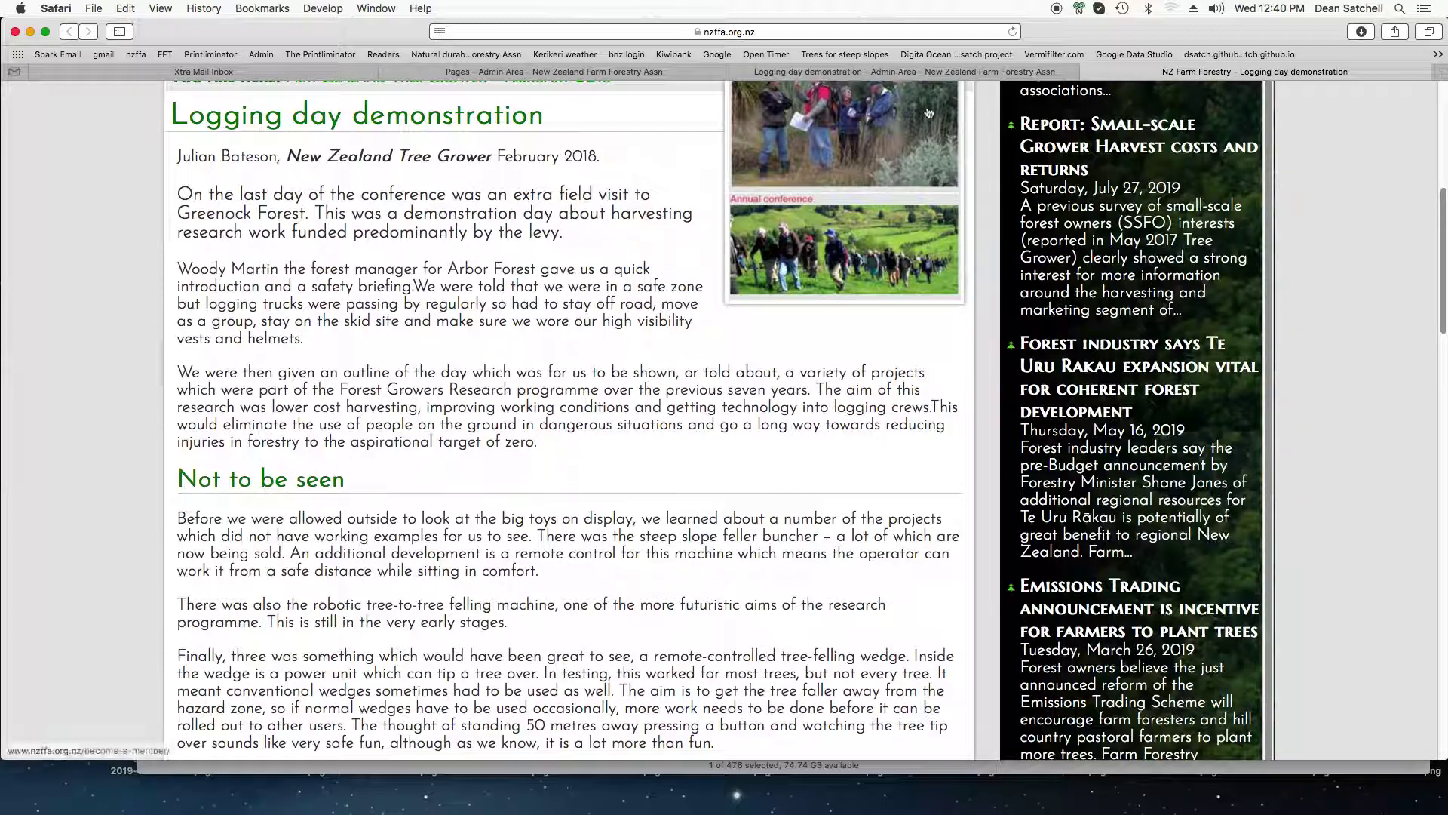
Back in the page editor, add an empty paragraph above the "Not to be seen" heading and insert the tg-2018-2-11-1 image there
{"action": "left_click", "coordinate": [931, 76]}
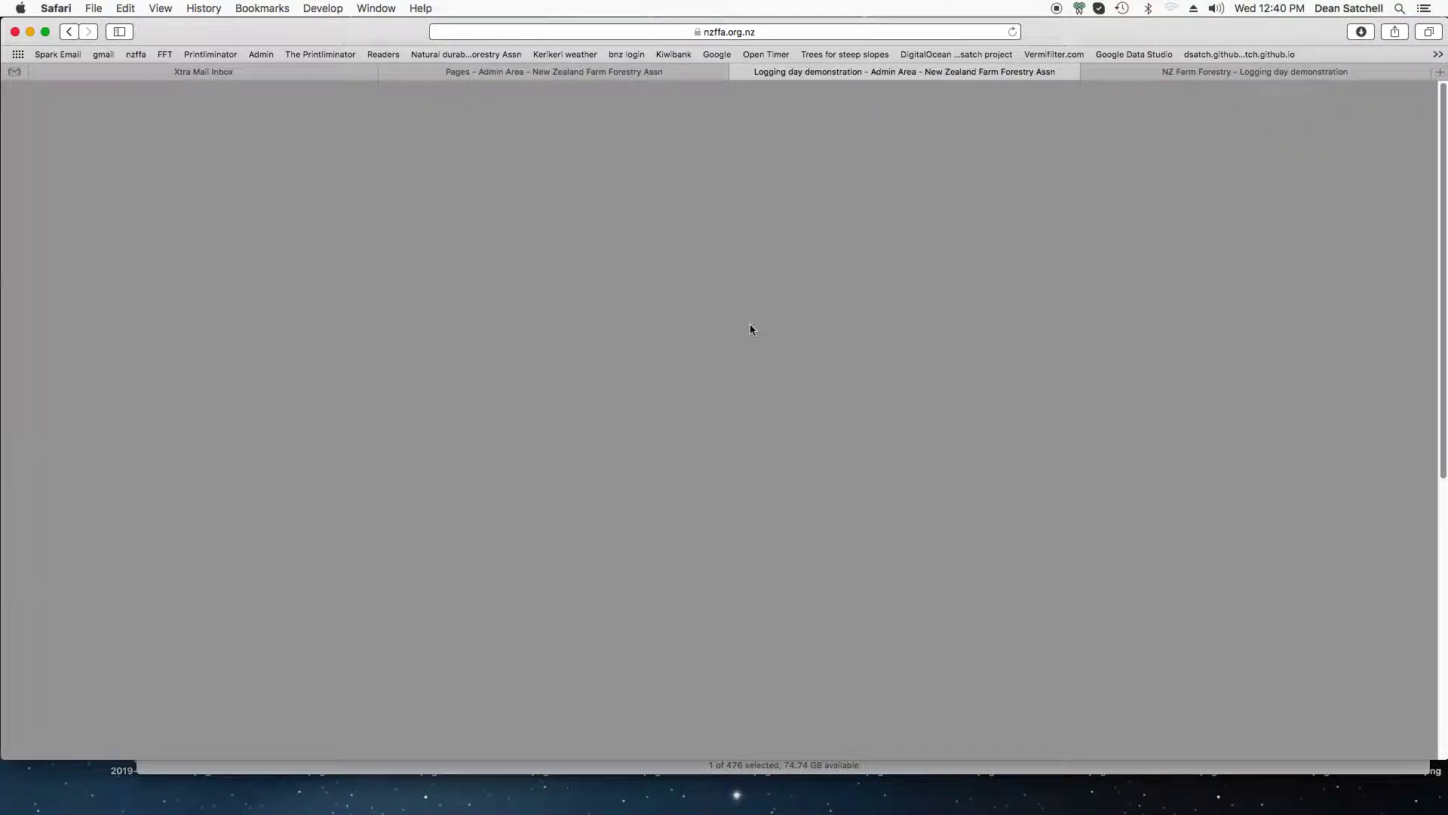
{"action": "scroll", "coordinate": [470, 367], "scroll_direction": "down", "scroll_amount": 2}
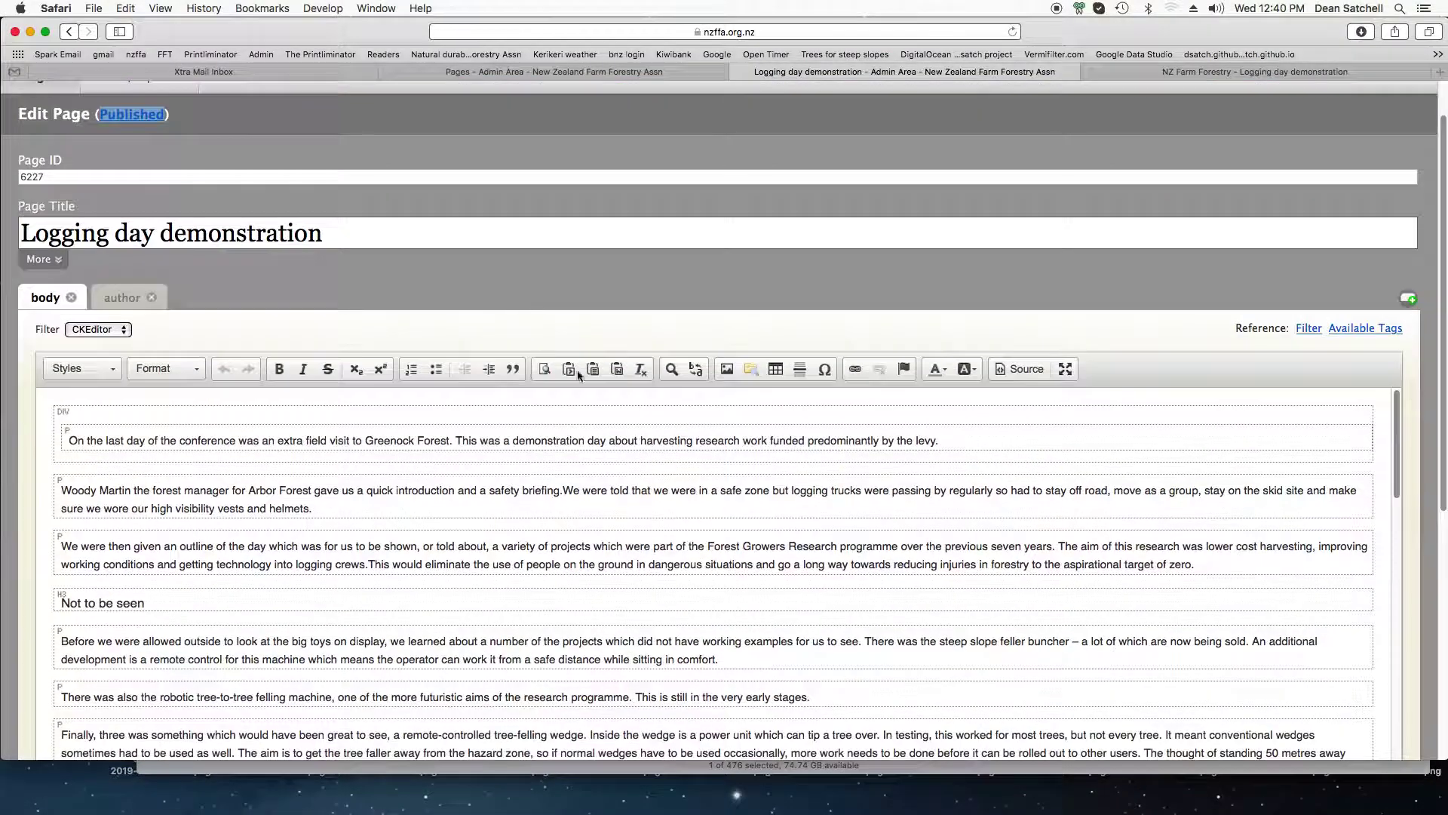
{"action": "left_click", "coordinate": [1209, 565]}
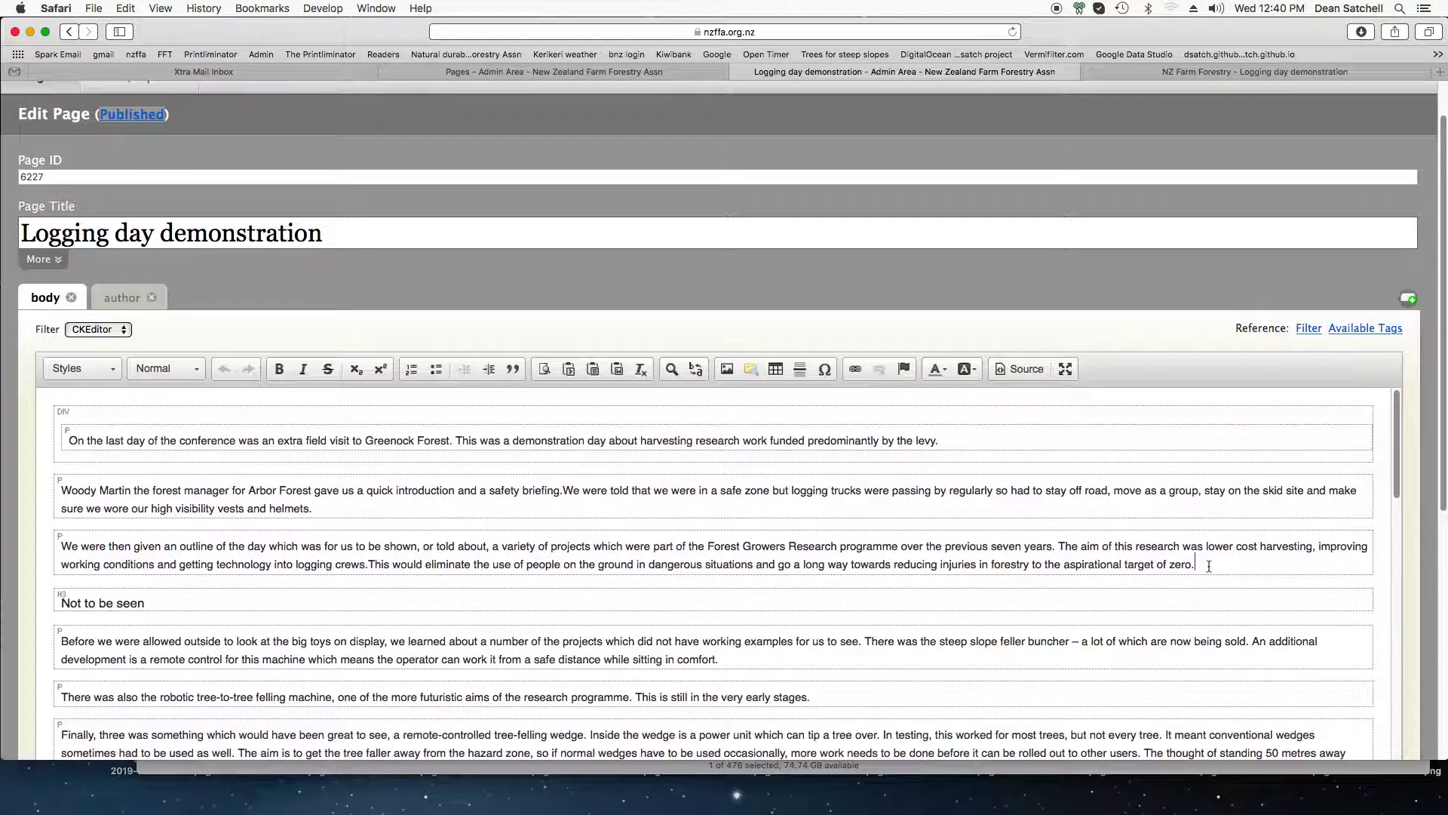
{"action": "key", "text": "Return"}
{"action": "scroll", "coordinate": [8, 604], "scroll_direction": "down", "scroll_amount": 2}
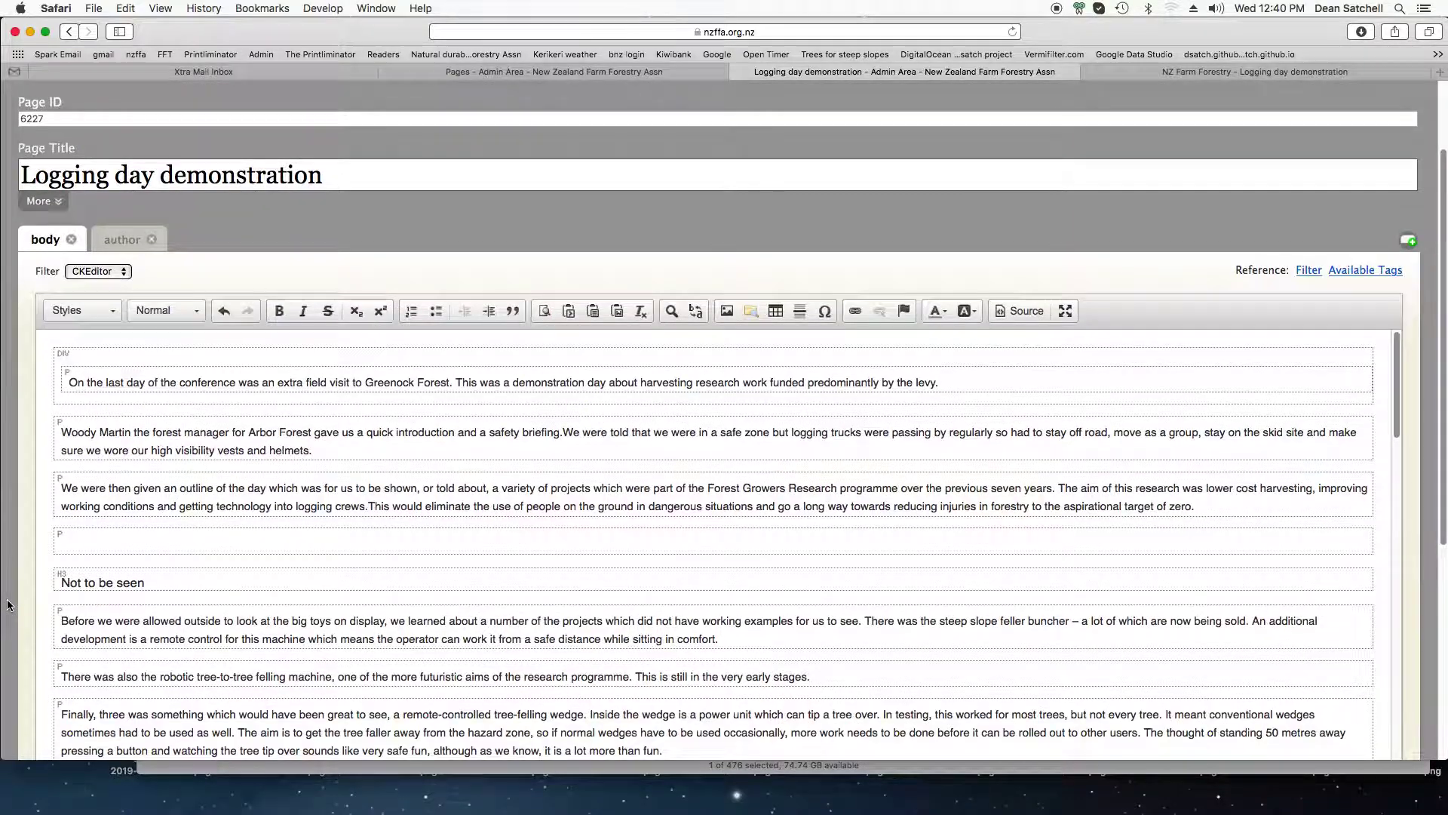
{"action": "scroll", "coordinate": [8, 605], "scroll_direction": "down", "scroll_amount": 6}
{"action": "mouse_move", "coordinate": [96, 674]}
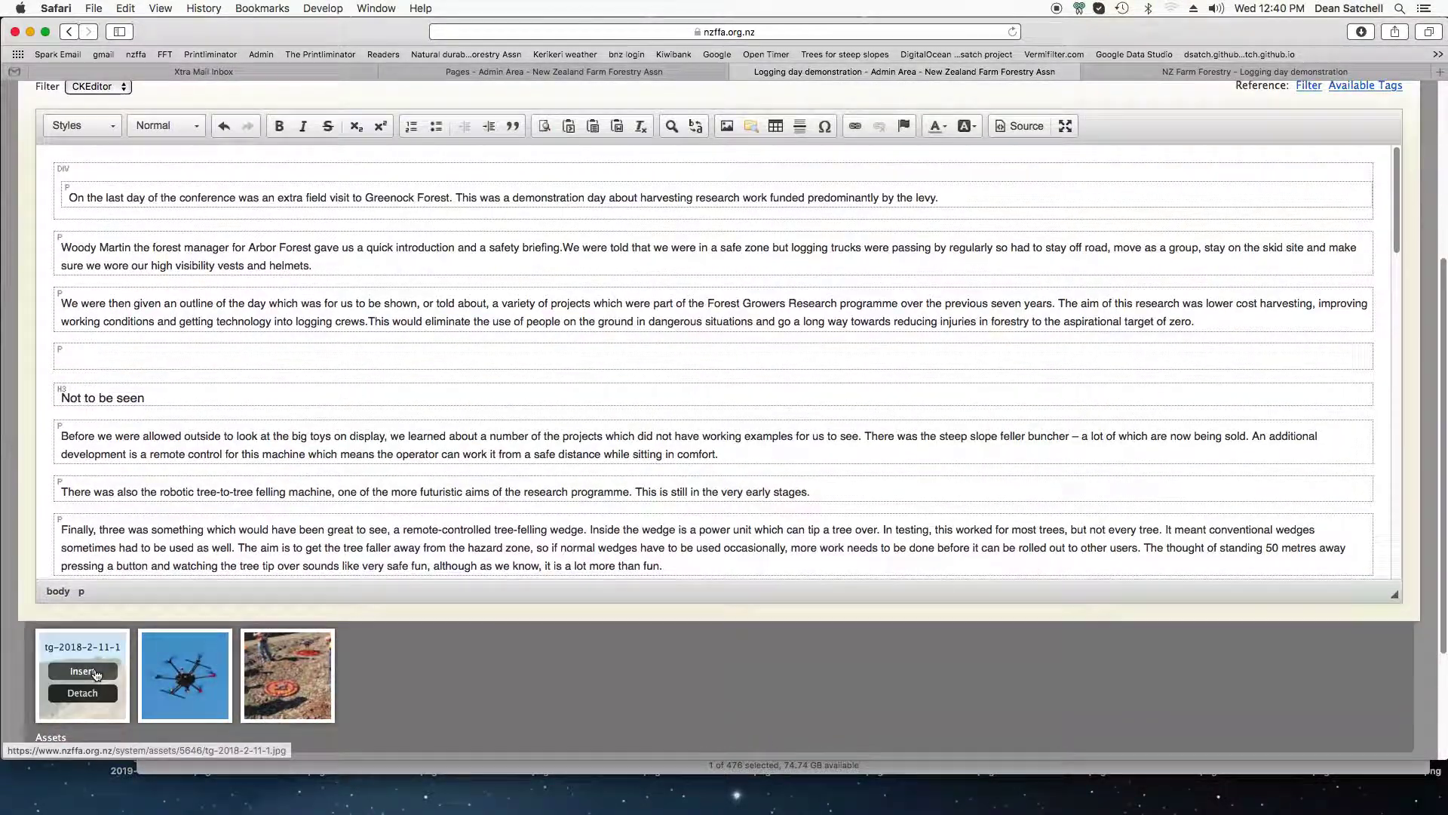
{"action": "left_click", "coordinate": [96, 671]}
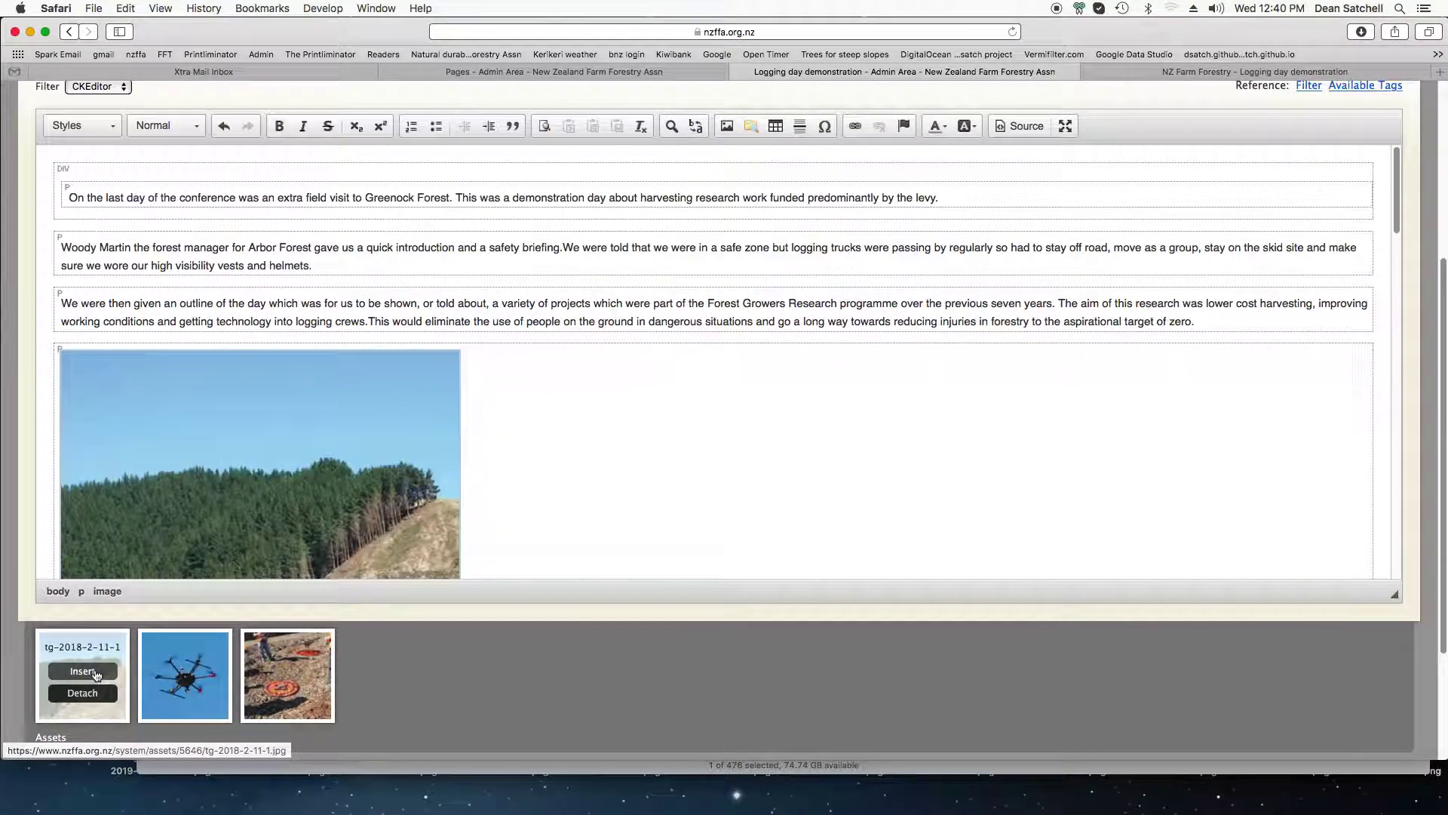
Set the hillside image to its original size of 459 × 449, align it right and make it a captioned image
{"action": "scroll", "coordinate": [394, 350], "scroll_direction": "down", "scroll_amount": 3}
{"action": "double_click", "coordinate": [293, 369]}
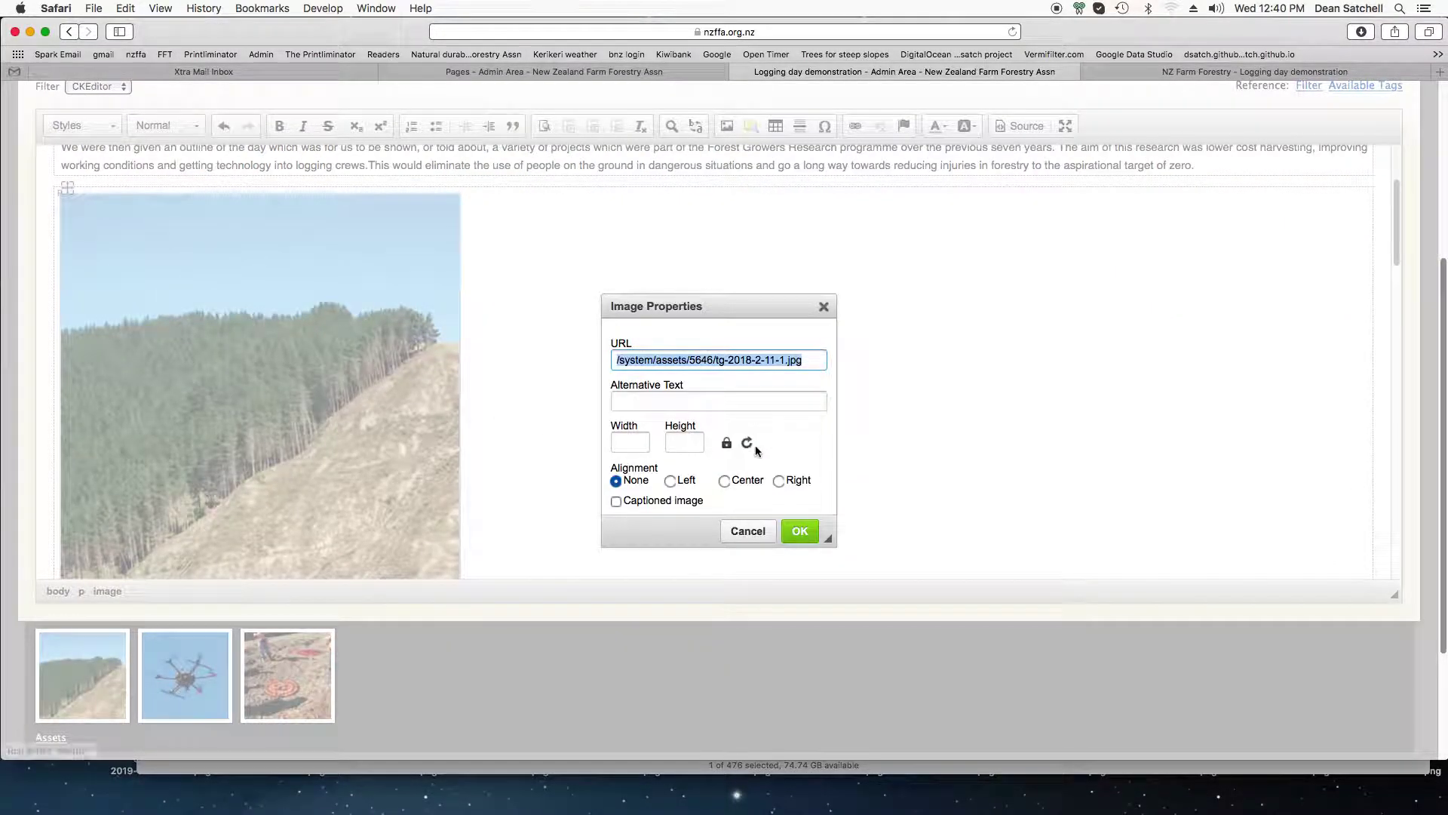
{"action": "left_click", "coordinate": [746, 444]}
{"action": "left_click", "coordinate": [747, 444]}
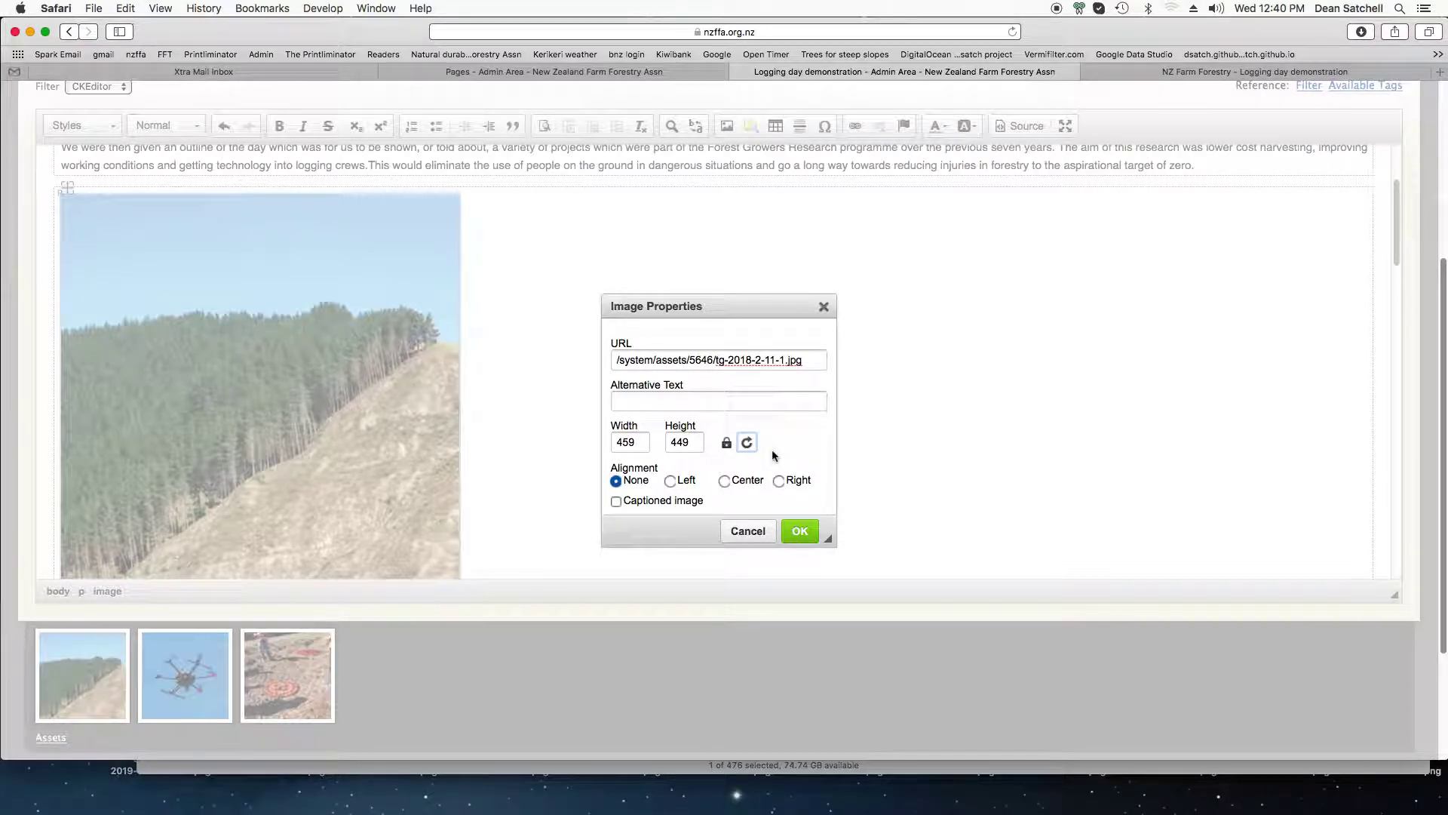
{"action": "left_click", "coordinate": [778, 482]}
{"action": "left_click", "coordinate": [615, 501]}
{"action": "left_click", "coordinate": [801, 533]}
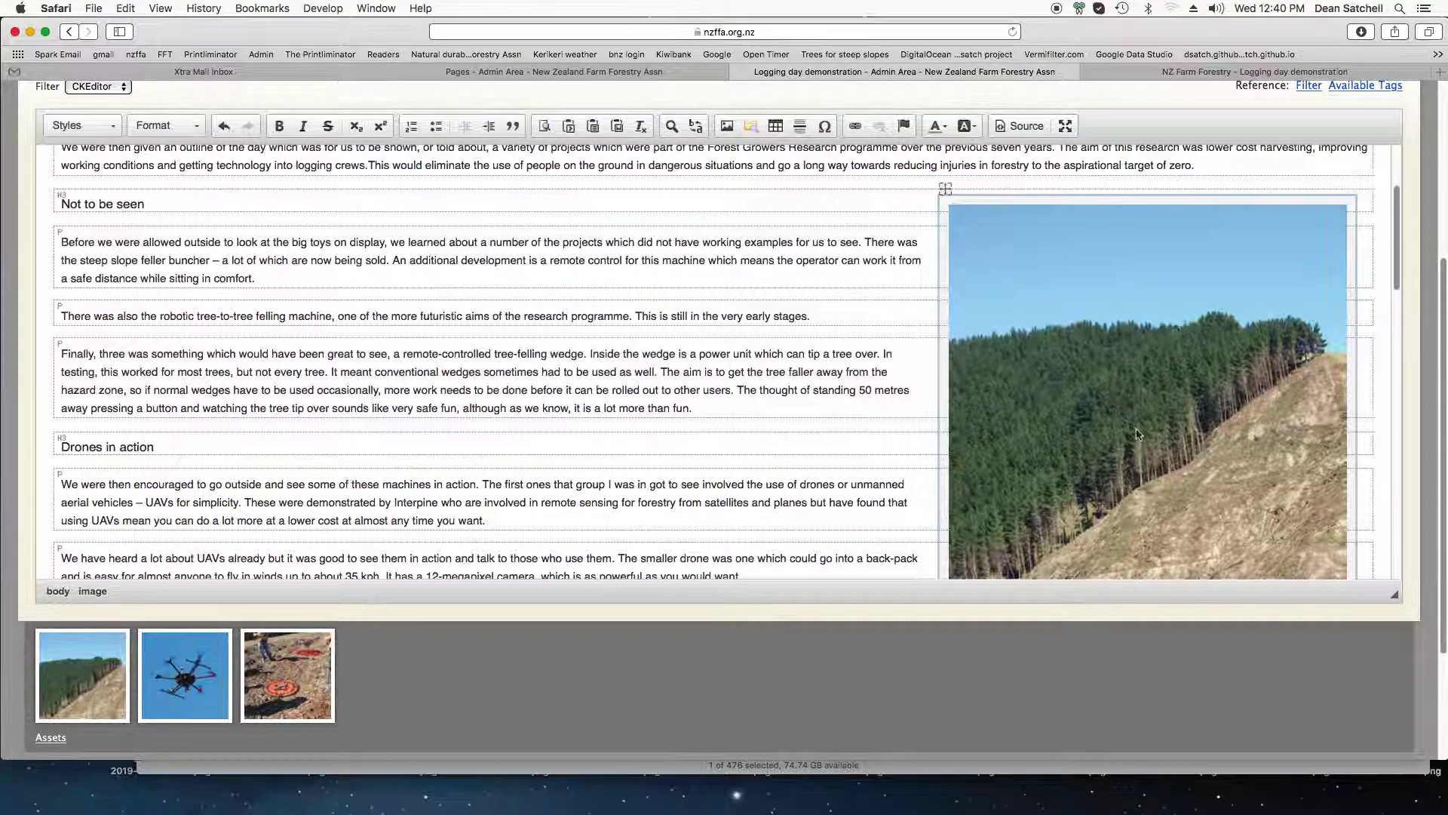
Clear the placeholder caption text under the hillside image, and save the page while continuing to edit
{"action": "scroll", "coordinate": [1191, 310], "scroll_direction": "down", "scroll_amount": 5}
{"action": "left_click_drag", "start_coordinate": [1169, 288], "coordinate": [1093, 289]}
{"action": "left_click", "coordinate": [1007, 435]}
{"action": "scroll", "coordinate": [1009, 438], "scroll_direction": "up", "scroll_amount": 5}
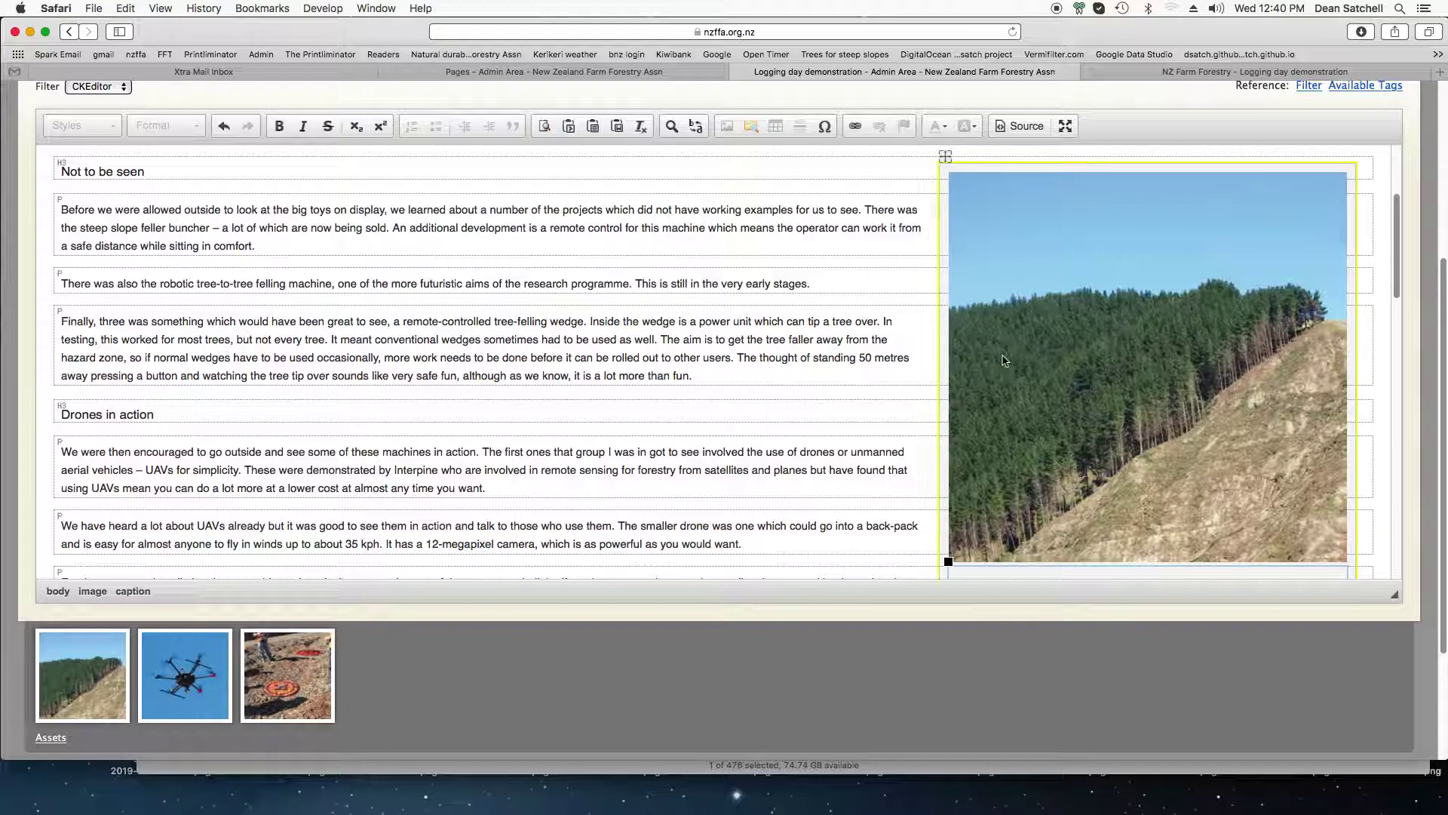
{"action": "scroll", "coordinate": [1134, 392], "scroll_direction": "down", "scroll_amount": 3}
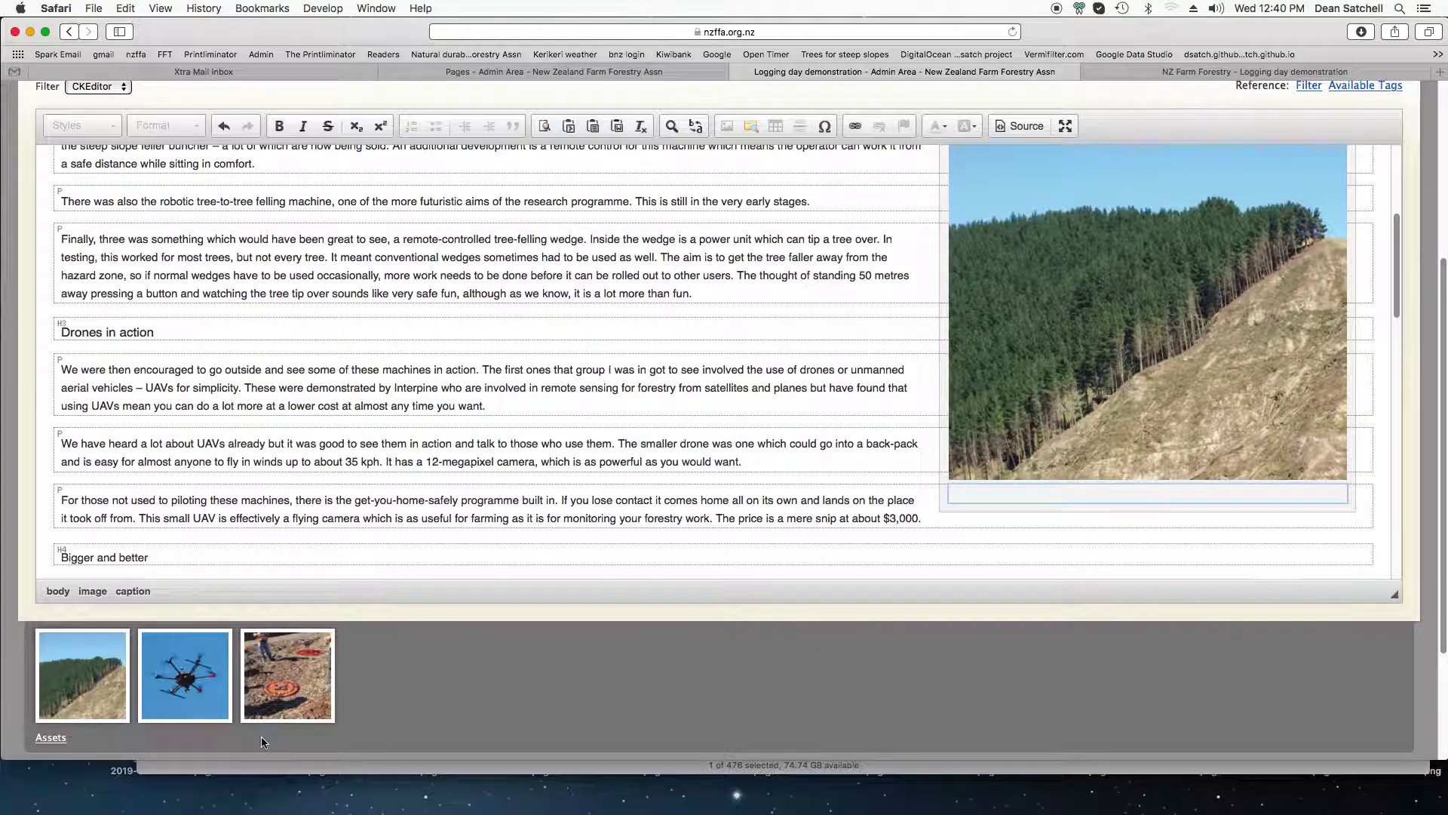
{"action": "scroll", "coordinate": [262, 742], "scroll_direction": "down", "scroll_amount": 6}
{"action": "left_click", "coordinate": [195, 696]}
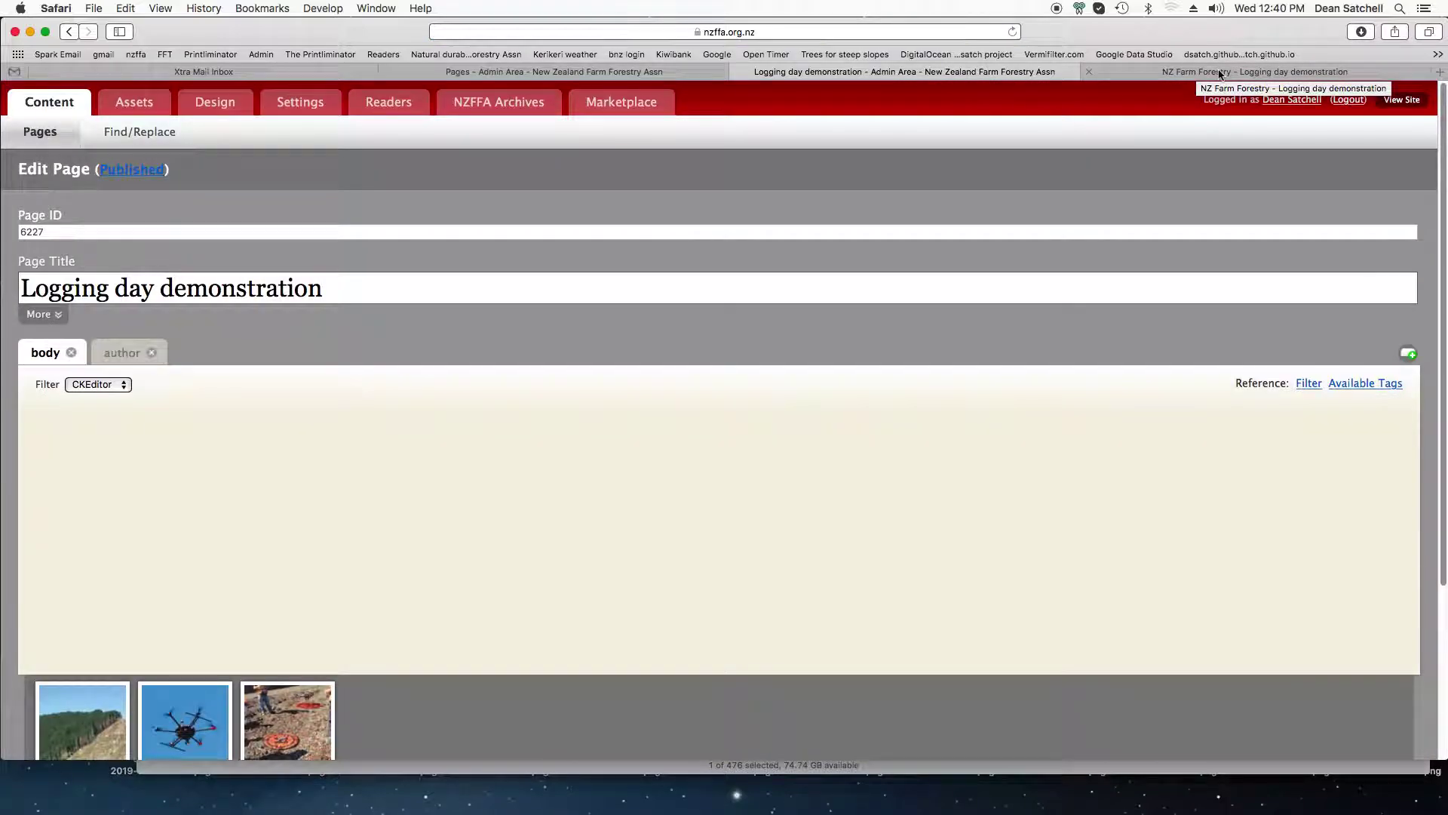
Check the hillside image's placement beside the "Not to be seen" section on the published page
{"action": "left_click", "coordinate": [1220, 71]}
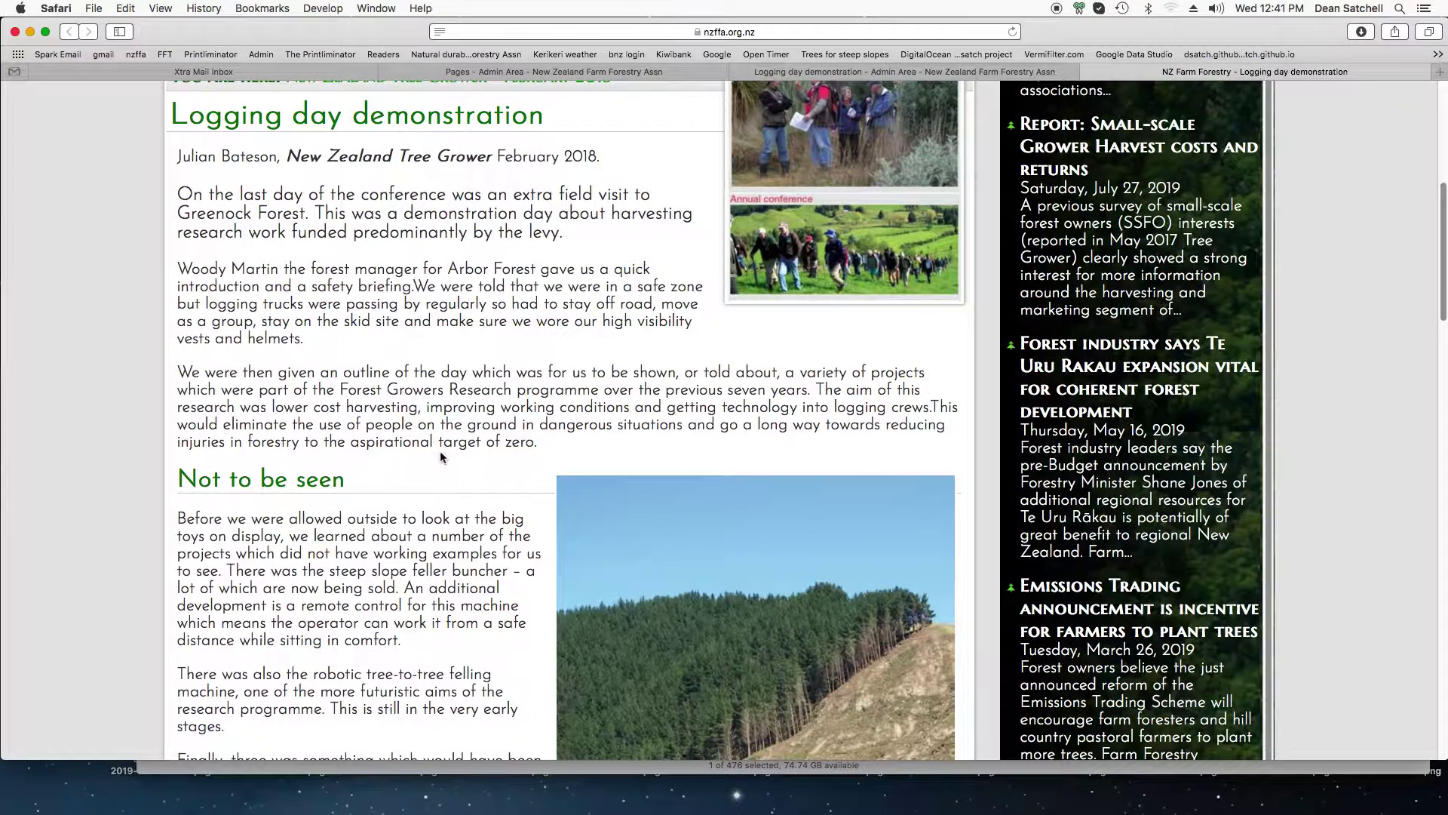
{"action": "scroll", "coordinate": [447, 457], "scroll_direction": "down", "scroll_amount": 3}
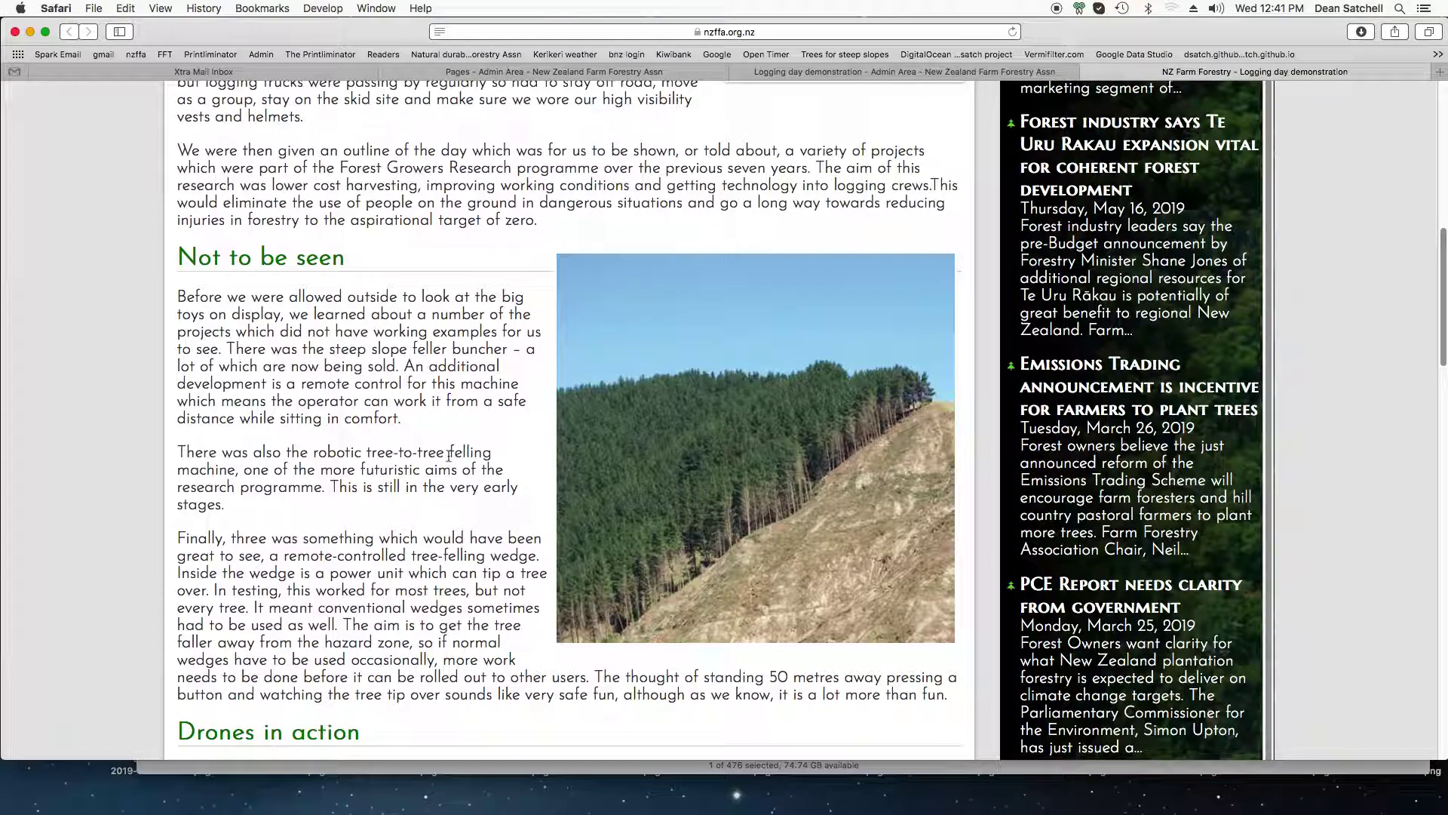